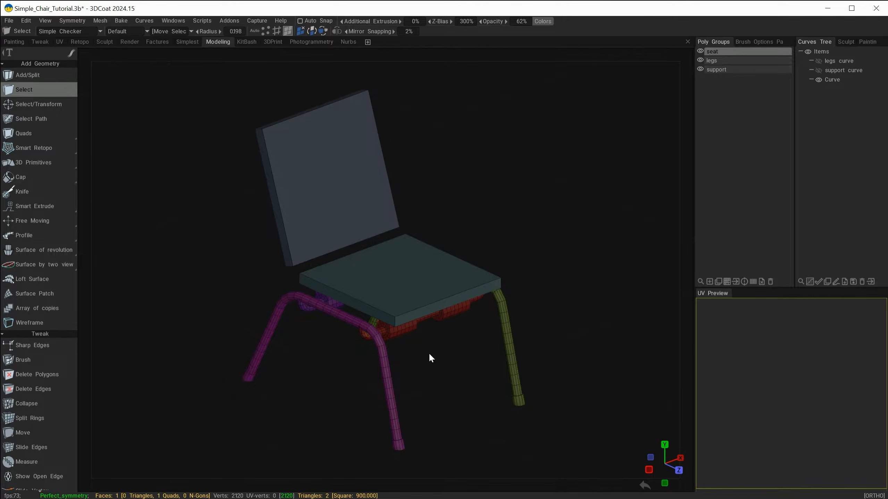
Hide the support and legs poly groups so that only the chair's seat group is shown.
mouse_move(429, 354)
mouse_down()
mouse_move(432, 364)
mouse_move(435, 350)
mouse_up()
click(701, 69)
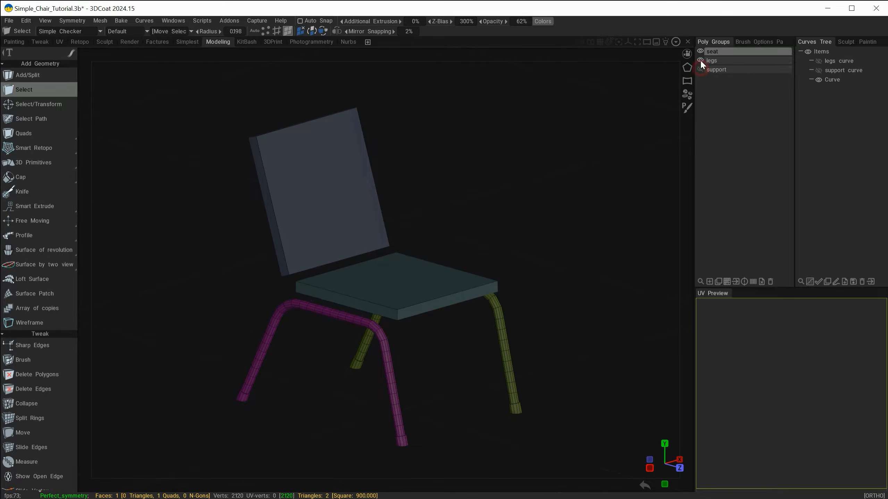
click(700, 60)
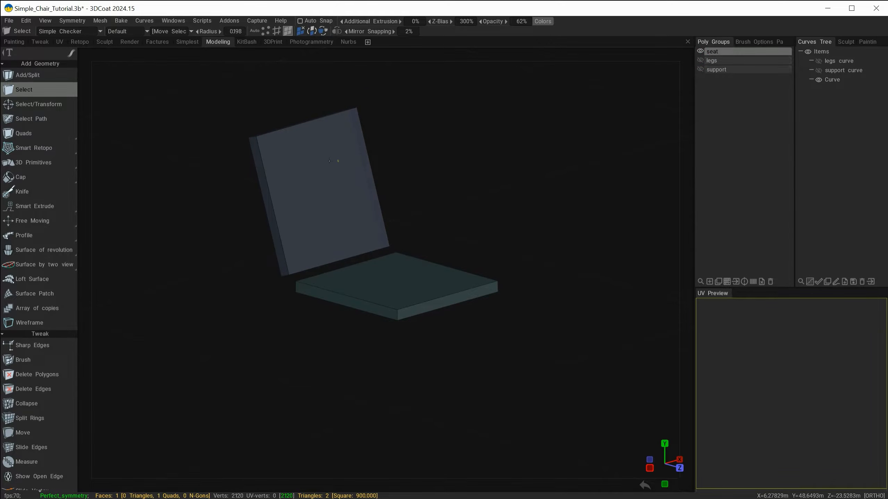
Delete the backrest's rear face, the seat's underside and the narrow faces of both parts bordering the gap between them.
mouse_move(504, 220)
alt+mouse_down()
mouse_move(583, 199)
mouse_move(593, 154)
alt+mouse_up()
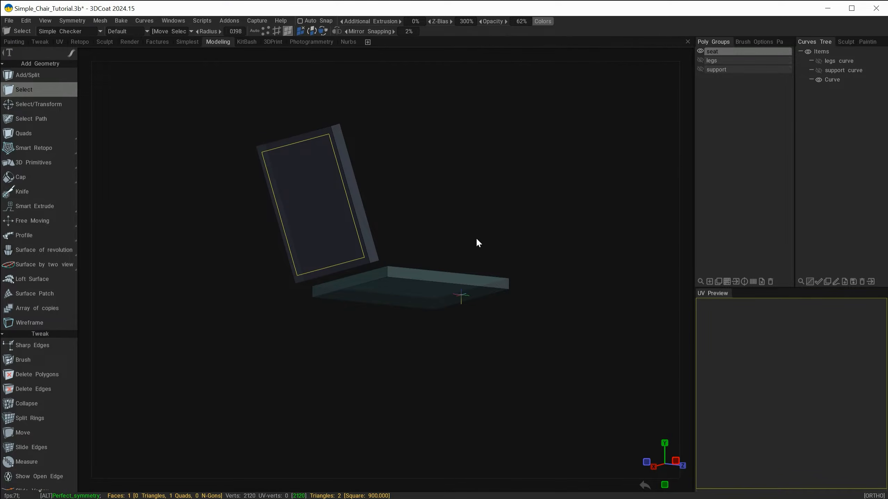
alt+middle_drag(434, 226, 451, 271)
alt+right_drag(442, 279, 467, 296)
alt+drag(468, 300, 442, 340)
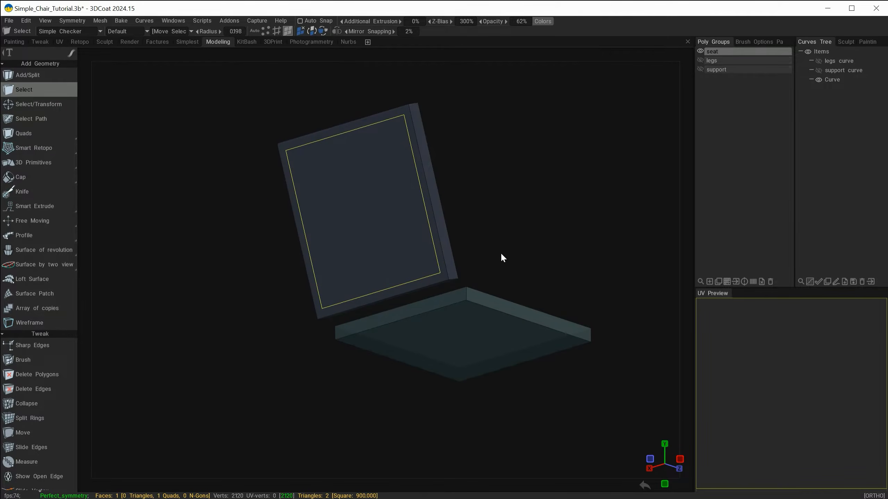
alt+drag(529, 242, 527, 222)
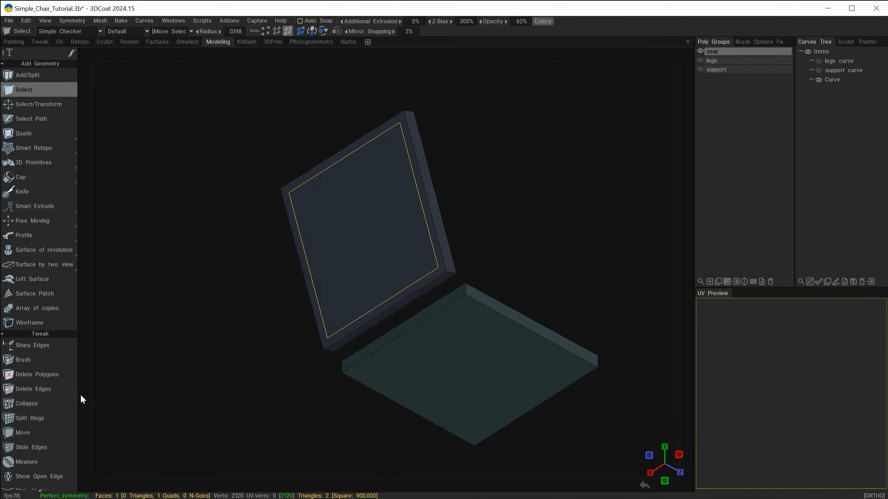
click(22, 375)
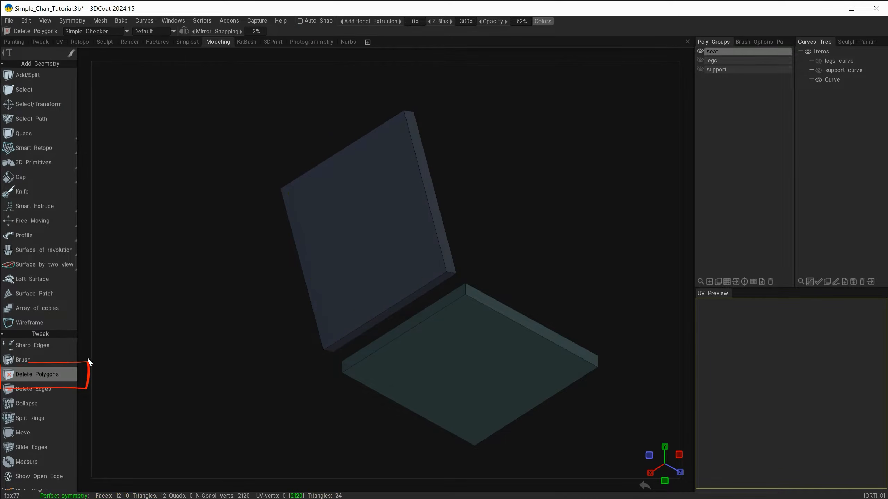
click(366, 263)
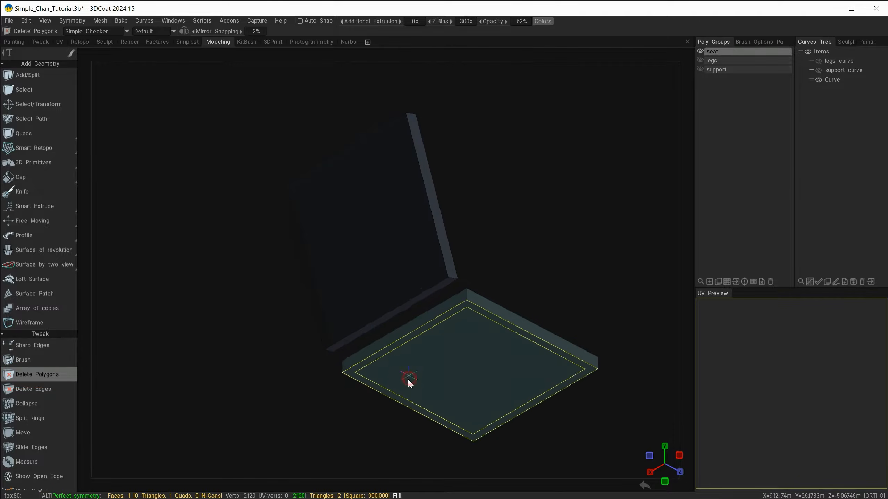
mouse_move(408, 379)
alt+mouse_down()
mouse_move(387, 372)
mouse_move(409, 383)
alt+mouse_up()
click(385, 298)
click(418, 324)
click(434, 345)
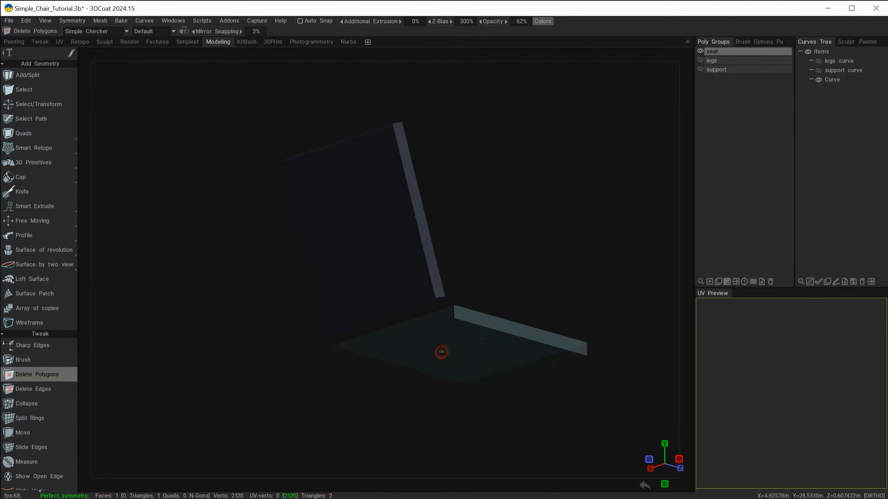
Bridge the lower front edge of the backrest to the upper rear edge of the seat.
alt+drag(440, 352, 377, 319)
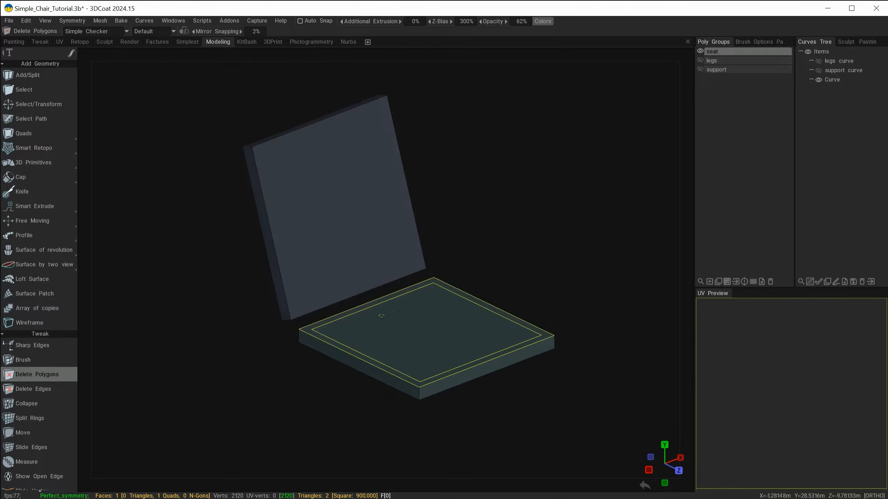
alt+middle_drag(234, 396, 250, 388)
alt+right_drag(249, 388, 265, 410)
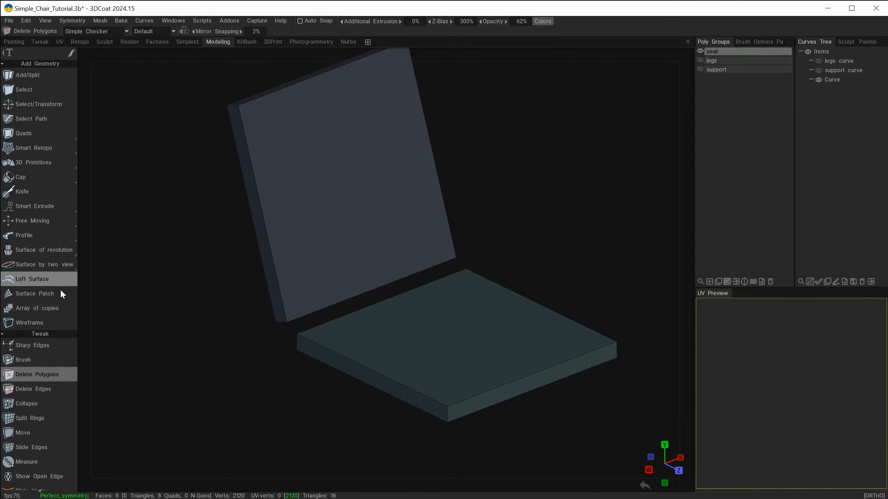
scroll(34, 393, down, 5)
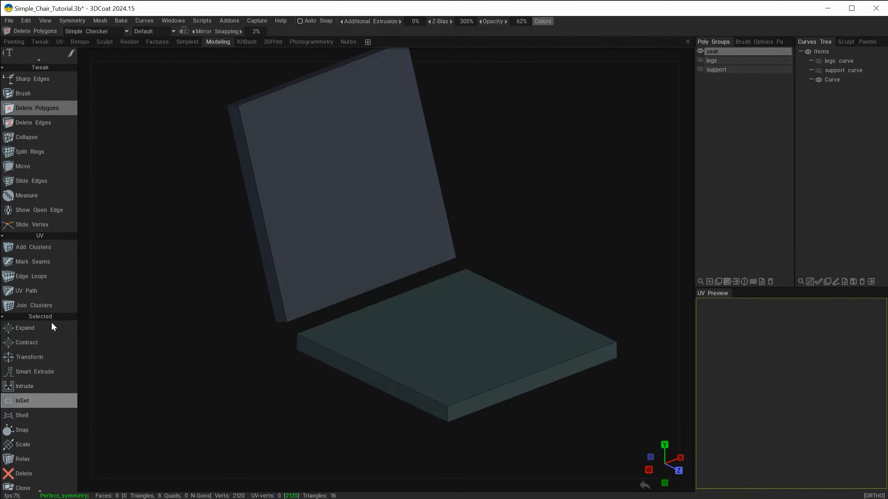
scroll(59, 193, up, 5)
mouse_move(48, 131)
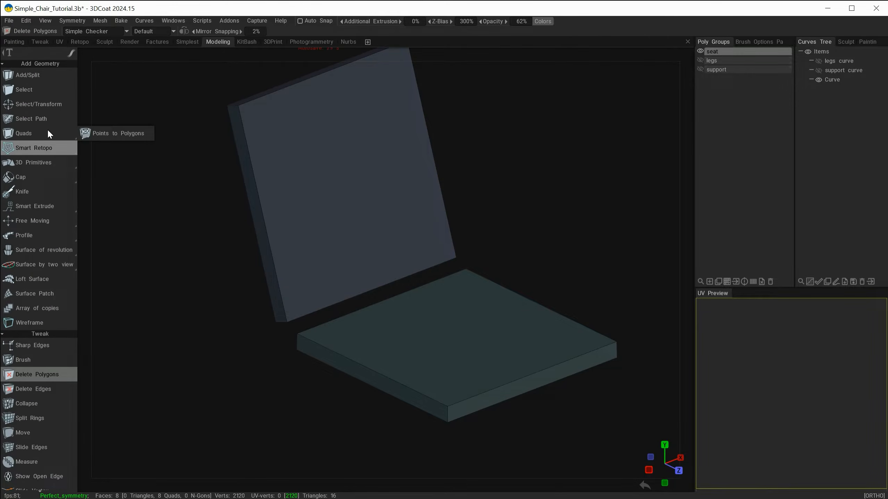
click(29, 91)
click(276, 31)
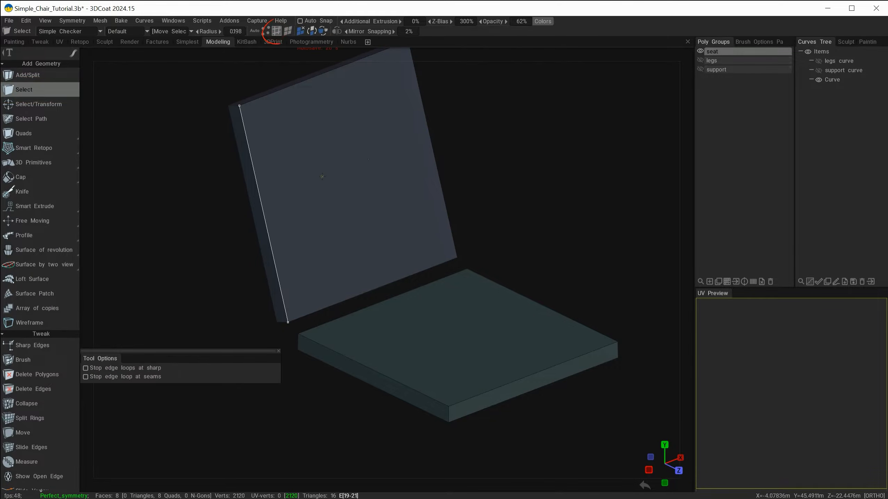
alt+right_drag(190, 308, 216, 314)
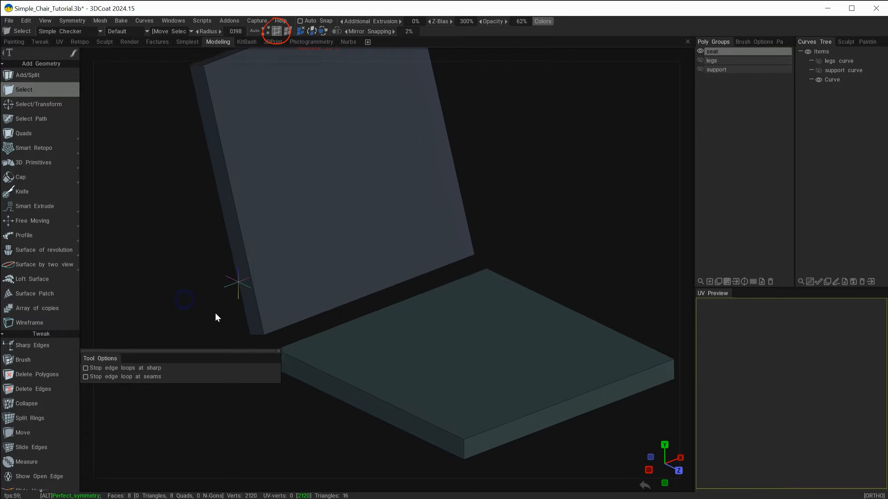
click(414, 278)
middle_drag(615, 253, 661, 194)
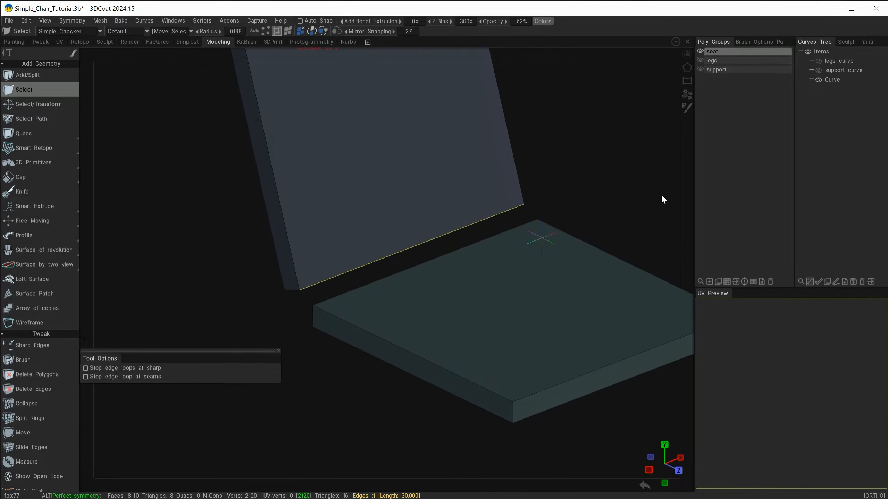
shift+click(502, 237)
drag(92, 264, 124, 267)
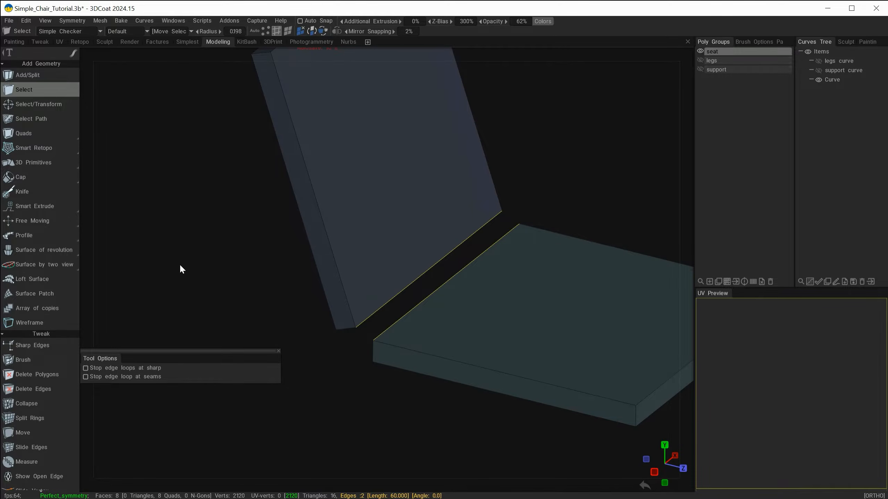
key(space)
click(253, 359)
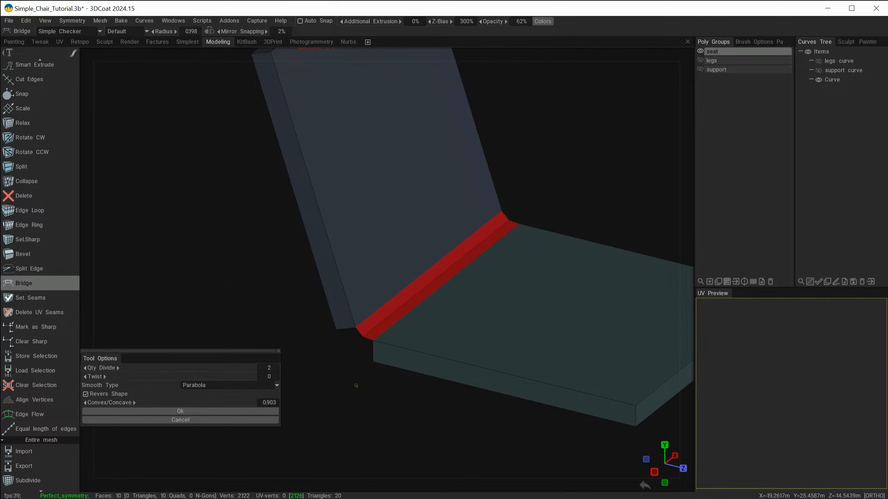
Switch the bridge's smooth type to Linear with a Qty Divide of 1.
drag(222, 351, 253, 291)
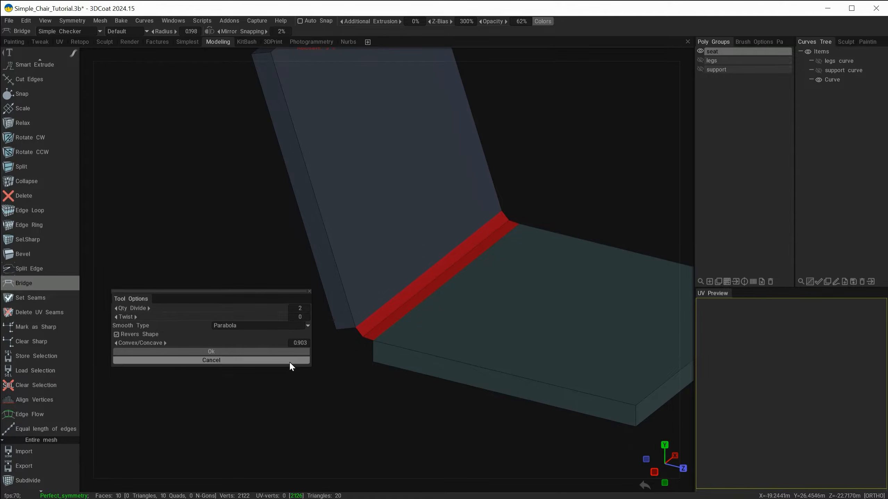
click(234, 325)
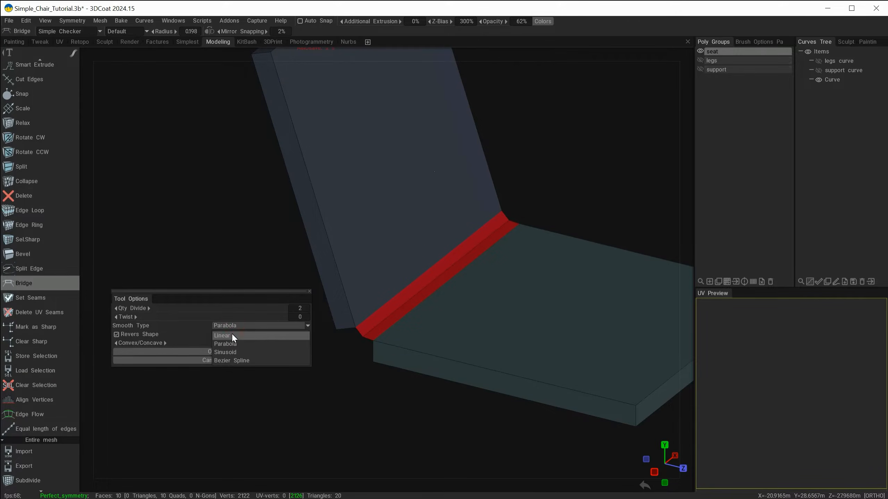
click(233, 334)
mouse_move(228, 306)
mouse_down()
mouse_move(194, 306)
mouse_move(236, 308)
mouse_up()
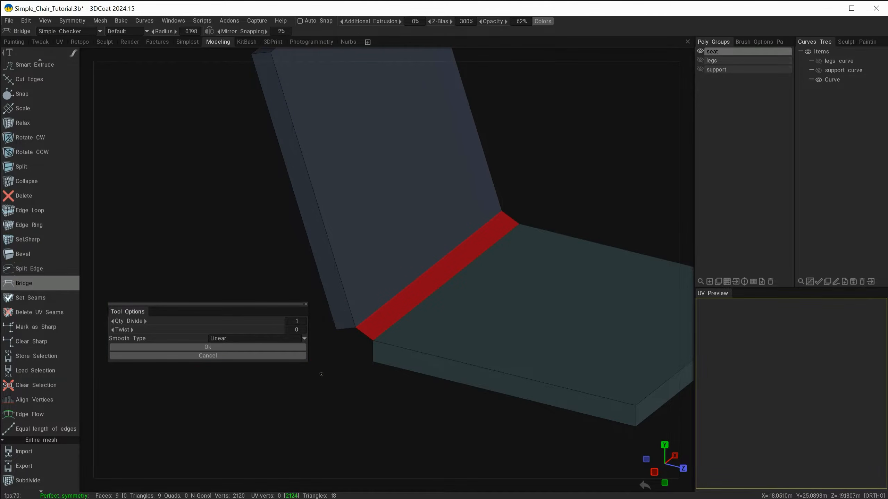
mouse_move(358, 371)
alt+middle_down()
mouse_move(365, 359)
mouse_move(380, 371)
alt+middle_up()
alt+right_drag(385, 377, 404, 395)
alt+drag(398, 396, 389, 389)
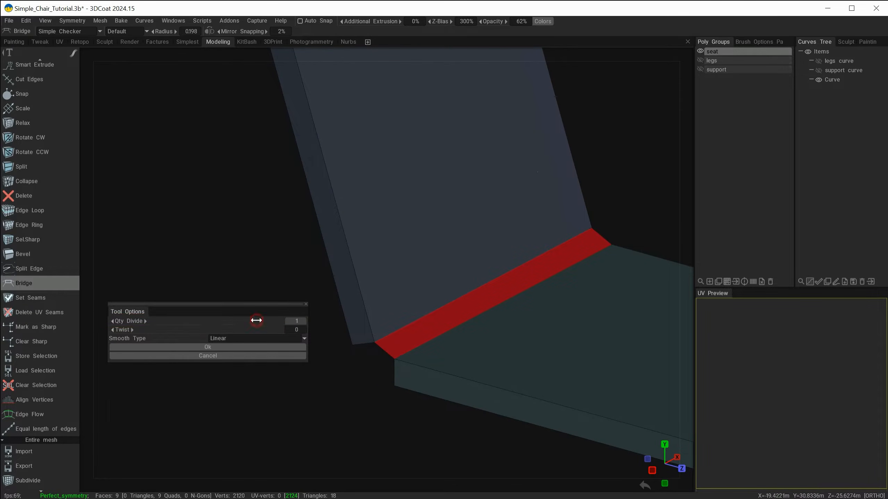
Set the bridge's Qty Divide to 2 and its smooth type to Parabola.
drag(256, 321, 261, 320)
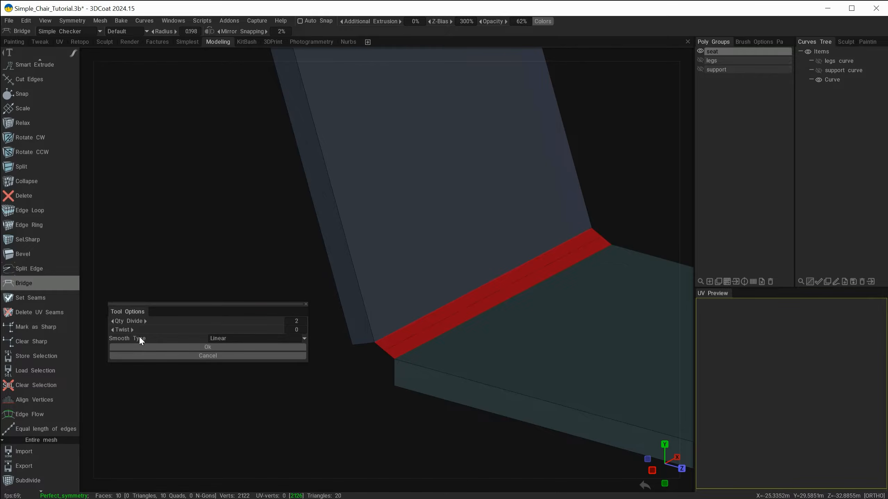
click(243, 338)
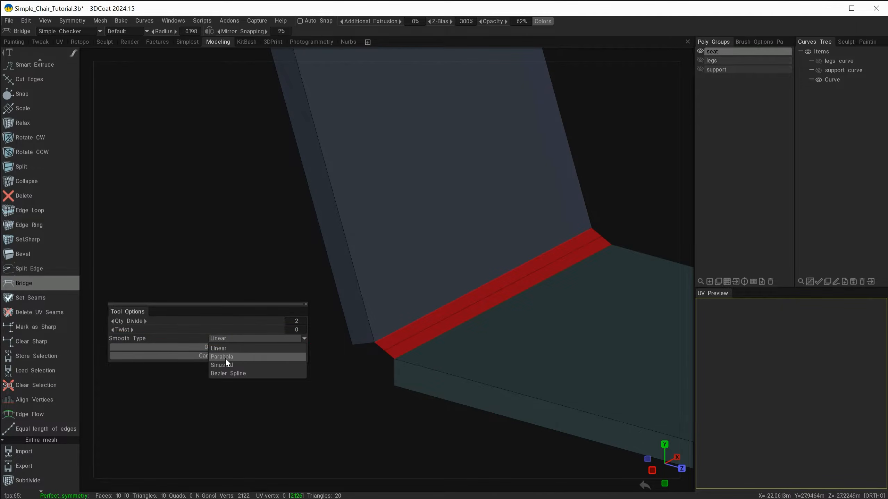
click(240, 356)
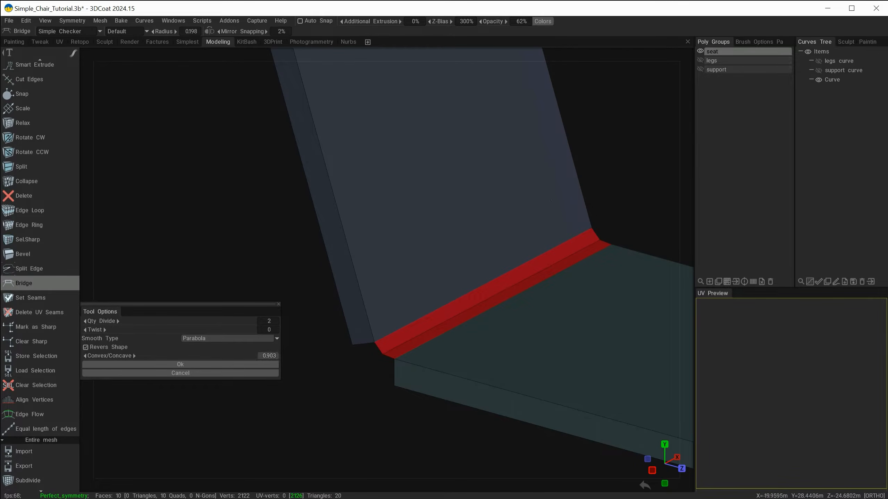
Turn off Revers Shape for the bridge and inspect its profile from the side.
alt+drag(391, 371, 418, 360)
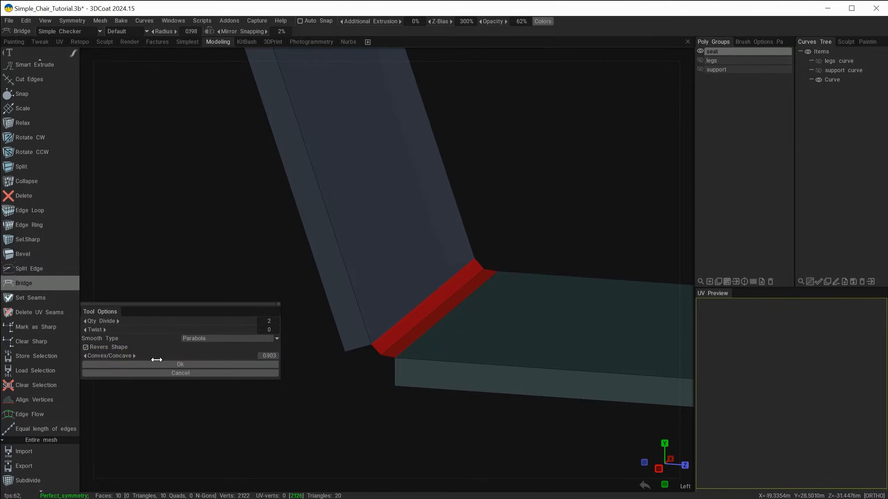
click(125, 350)
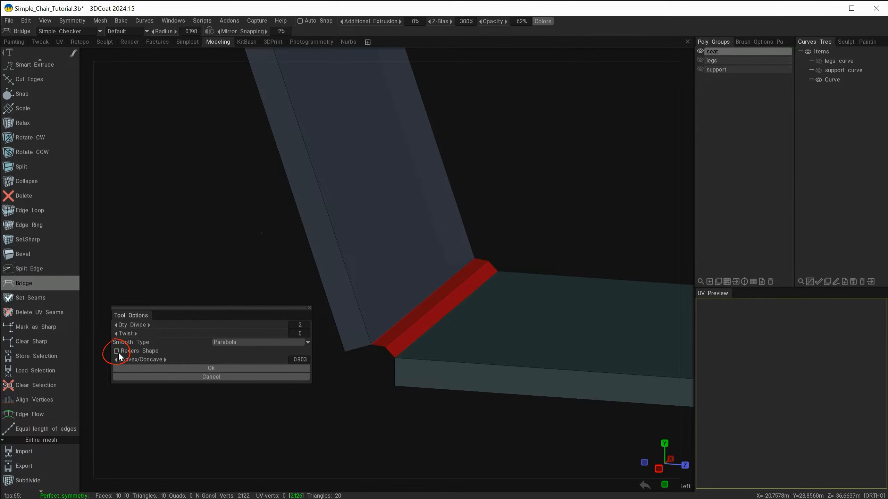
mouse_move(416, 385)
alt+mouse_down()
mouse_move(413, 392)
mouse_move(422, 383)
mouse_move(412, 373)
alt+mouse_up()
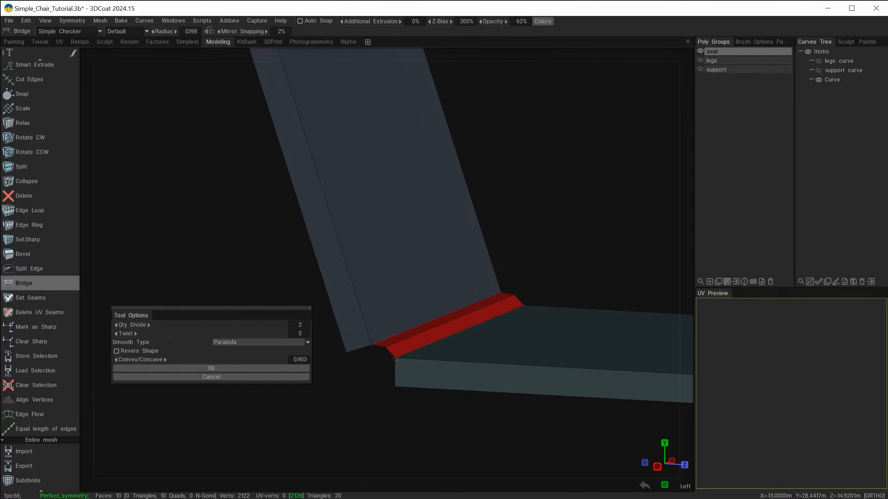
Turn Revers Shape back on, set Convex/Concave to 0.892 and accept the bridge.
click(116, 350)
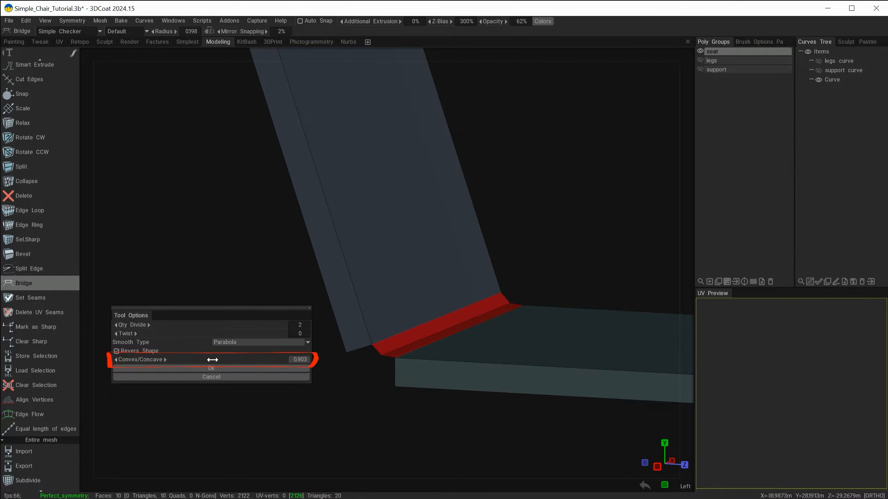
drag(212, 360, 252, 362)
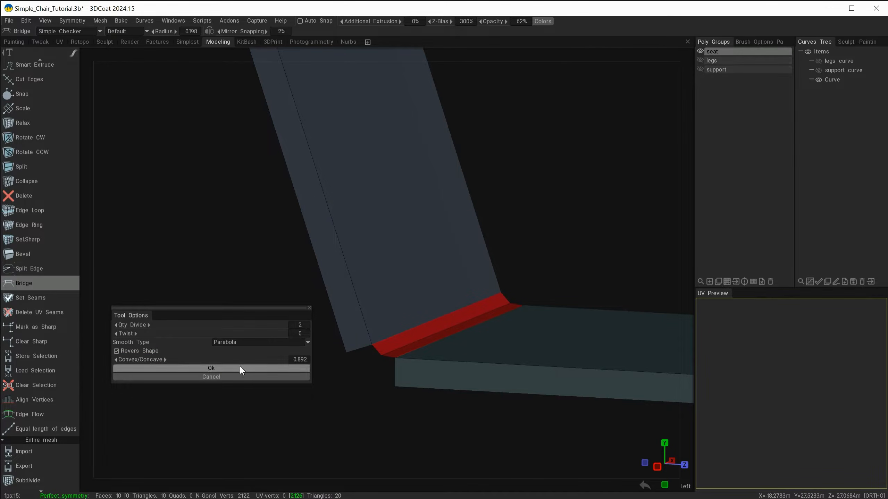
click(236, 367)
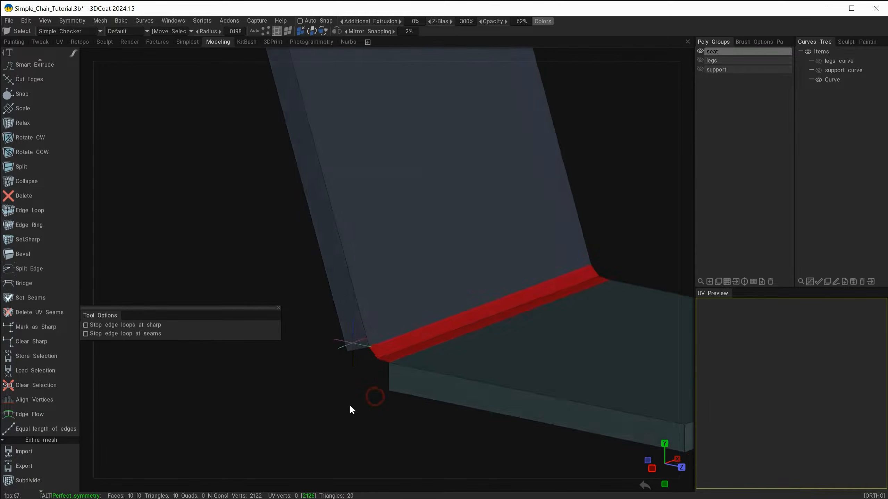
Select the two open side edges of the bridge strip between the backrest and the seat.
alt+drag(349, 404, 388, 402)
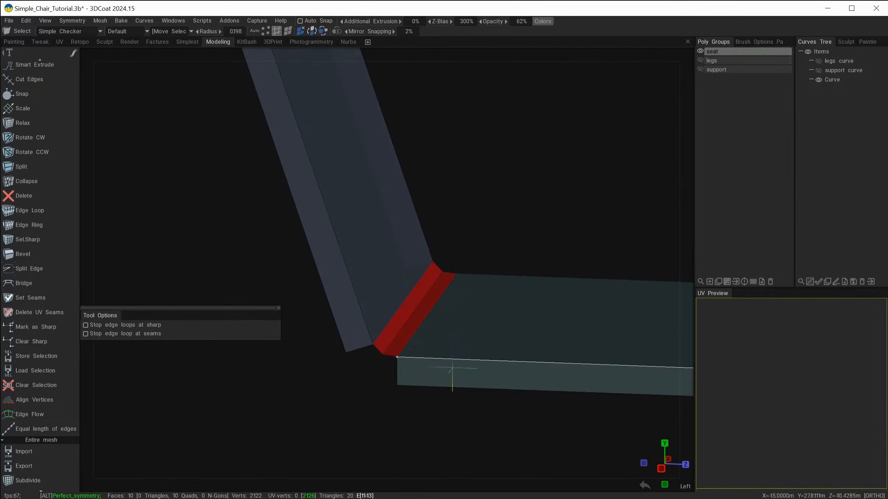
alt+middle_drag(374, 408, 428, 355)
mouse_move(430, 356)
alt+mouse_down()
mouse_move(452, 412)
mouse_move(448, 404)
mouse_move(474, 408)
mouse_move(439, 406)
mouse_move(425, 298)
alt+mouse_up()
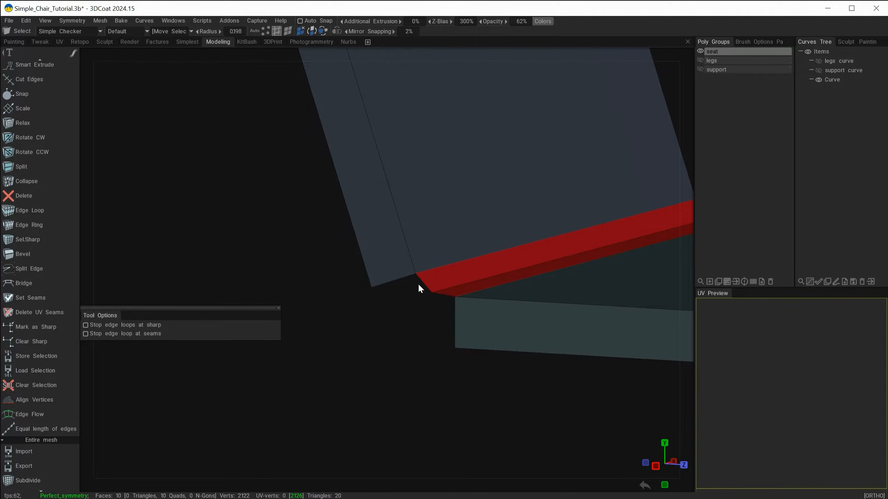
click(423, 283)
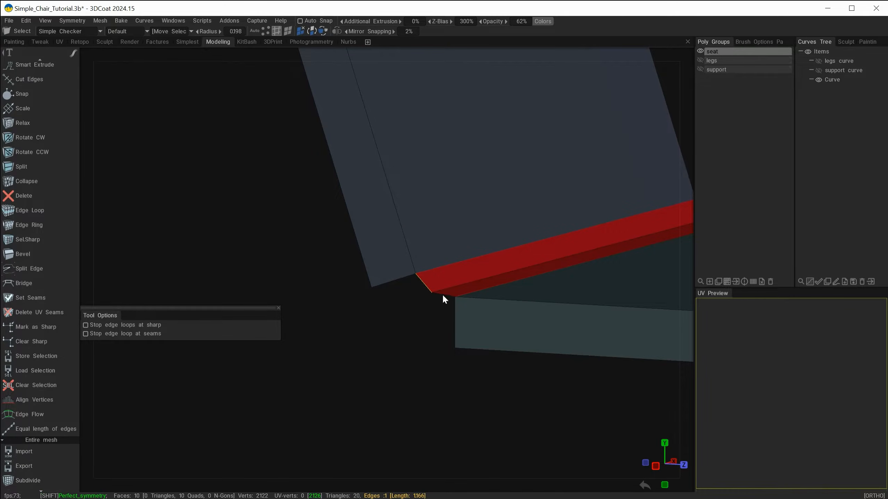
click(443, 294)
alt+drag(369, 360, 347, 364)
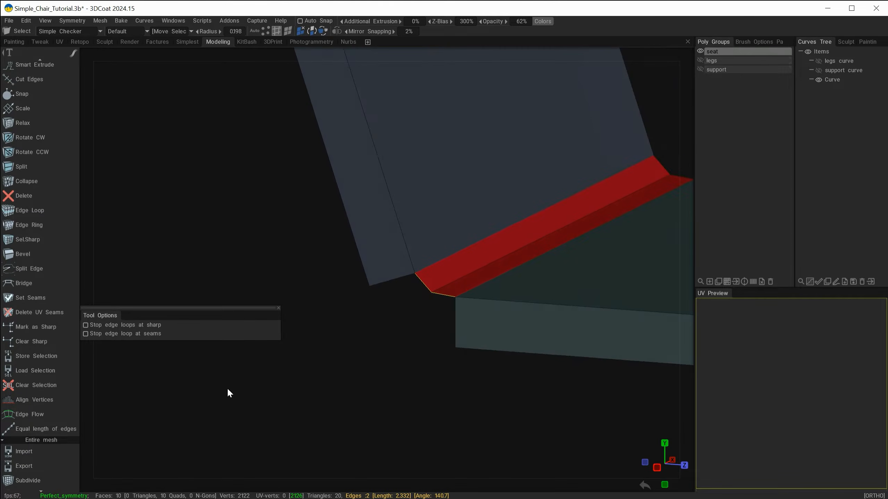
Extrude the selected edges with Transform and Commit Extrusion, pulling the new edges down into the gap beneath the bridge.
key(space)
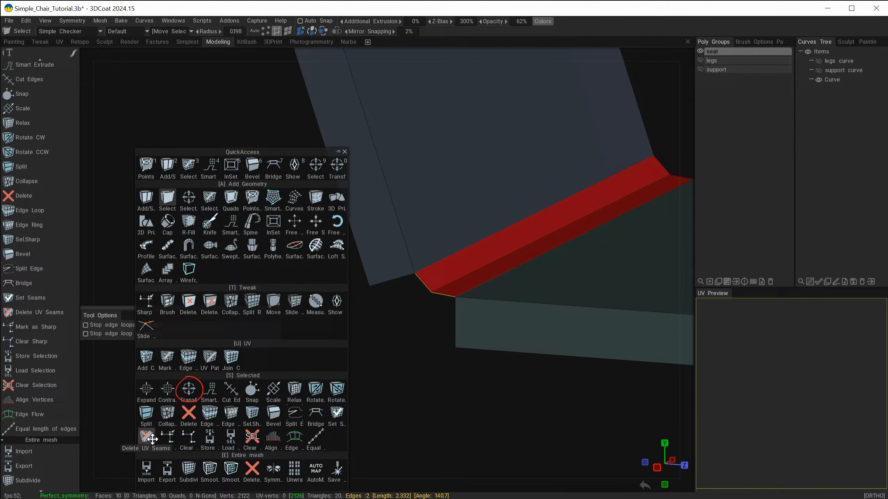
click(189, 389)
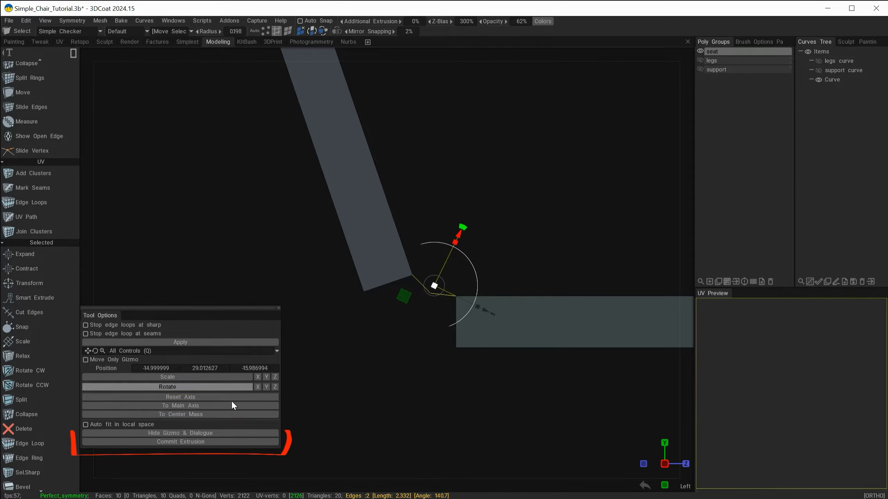
click(158, 442)
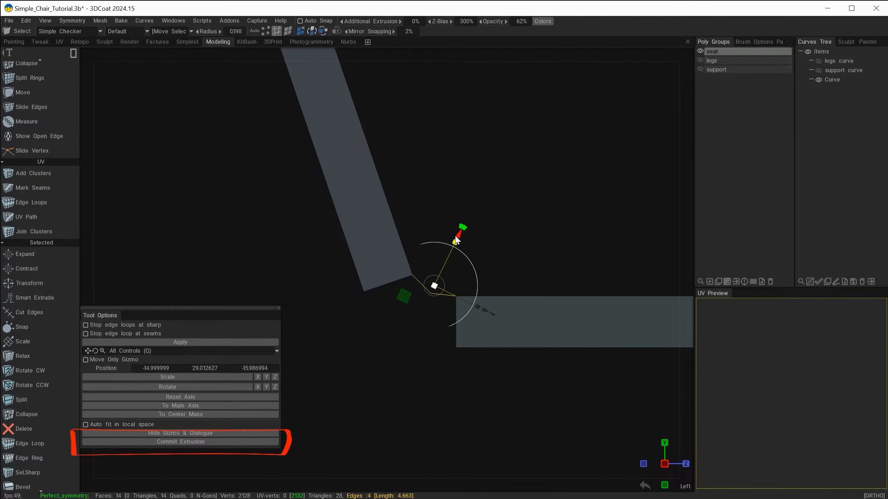
drag(457, 240, 433, 286)
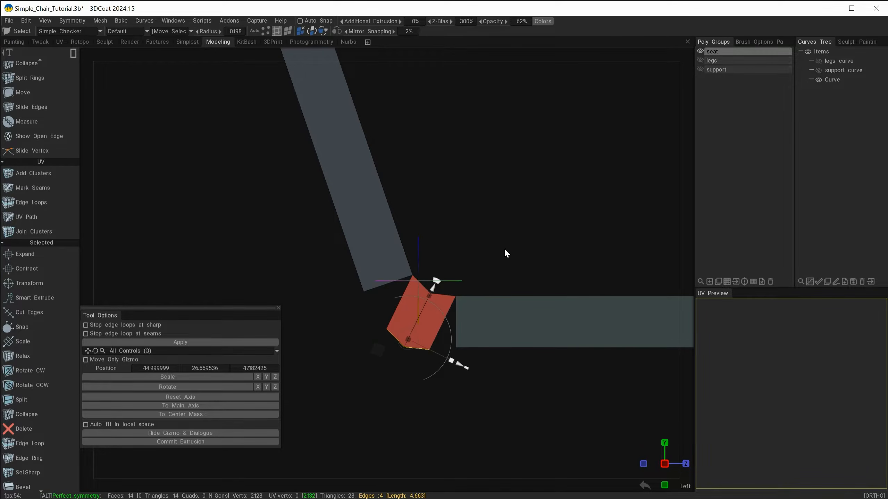
drag(505, 248, 470, 260)
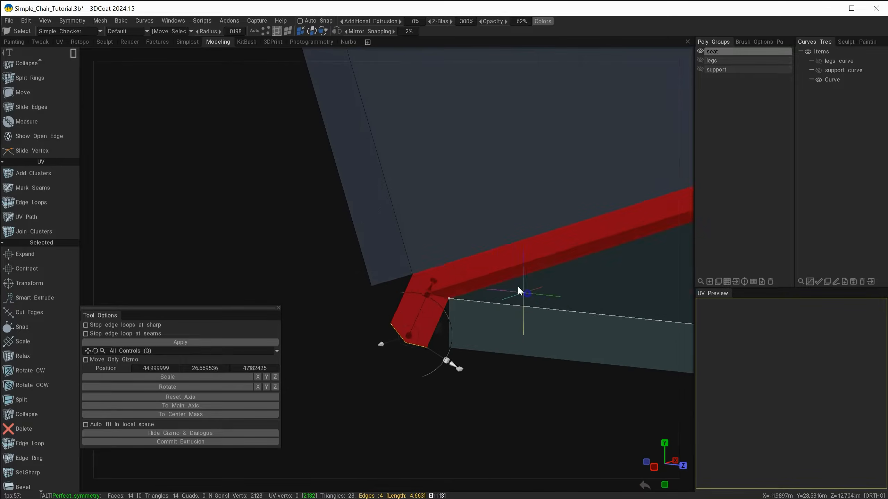
drag(519, 288, 486, 338)
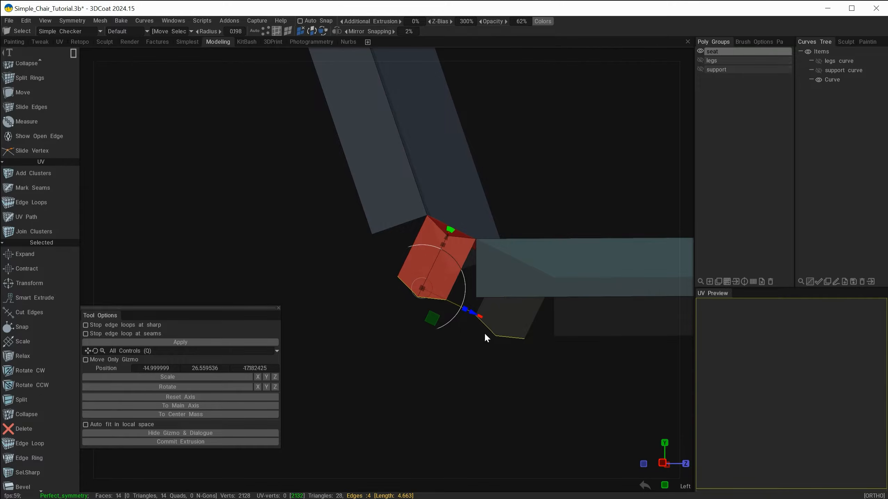
Widen the extruded edges to nearly reach the lower corners of the backrest and seat, apply the transform and clear the selection.
drag(466, 309, 515, 333)
alt+drag(449, 366, 460, 354)
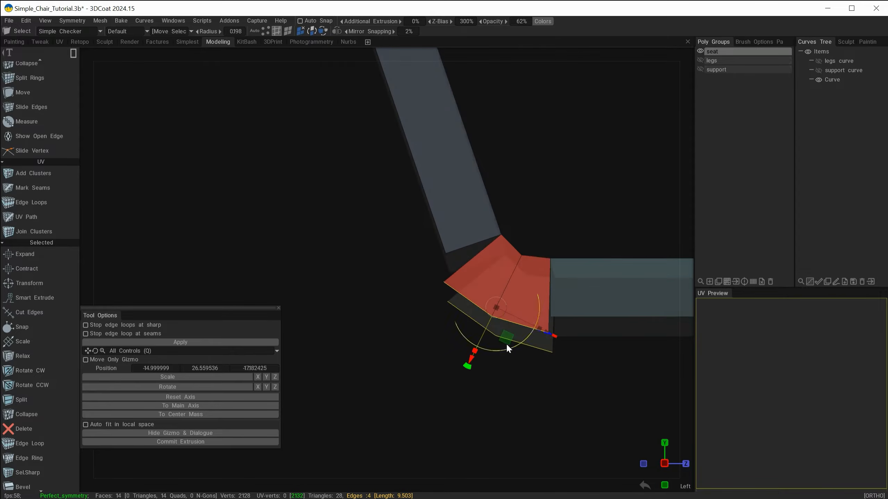
drag(544, 331, 541, 332)
alt+drag(458, 359, 541, 348)
alt+middle_drag(541, 347, 627, 426)
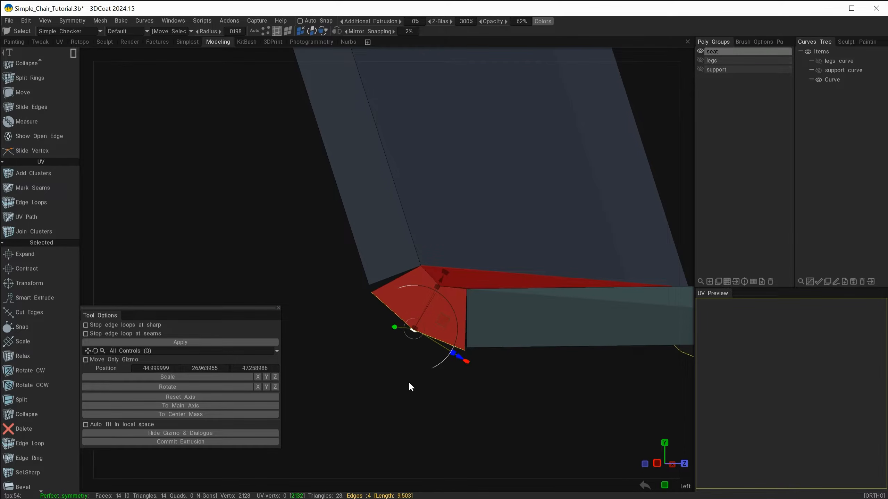
click(214, 342)
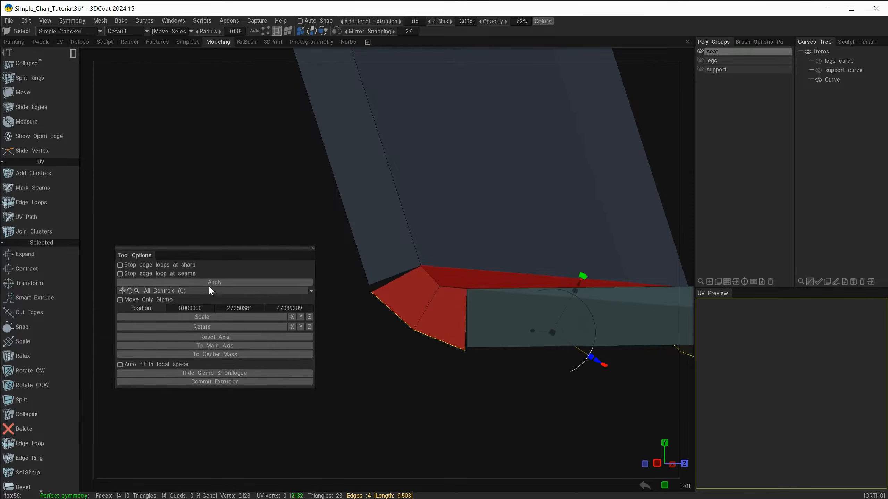
click(209, 282)
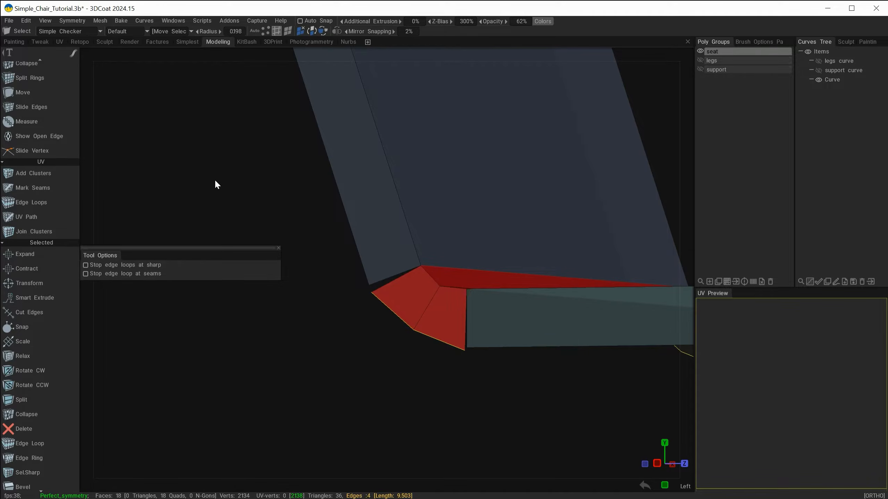
key(Escape)
key(ctrl+d)
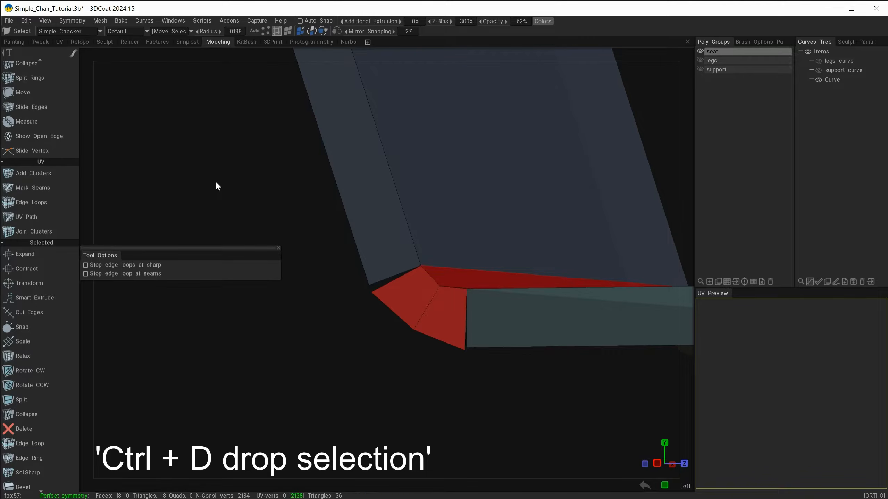
Use Move on vertices to snap the extruded outer corners onto the adjoining lower corners of the backrest and seat.
click(371, 291)
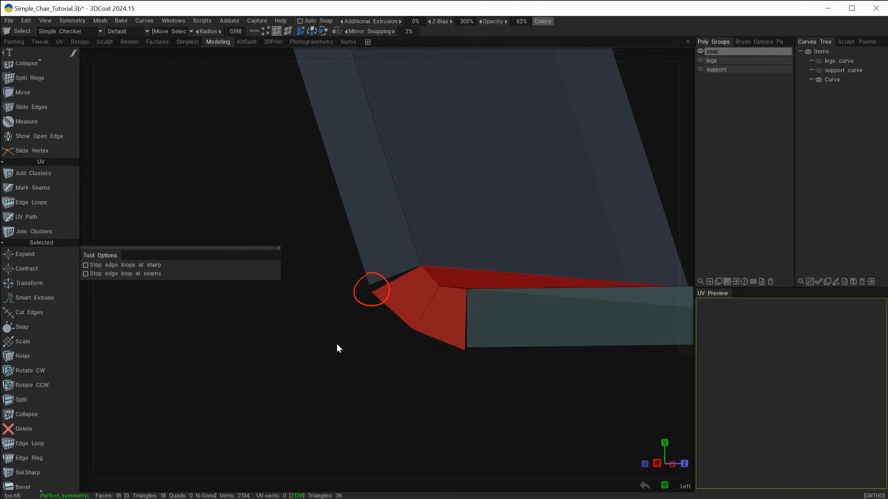
scroll(51, 325, up, 4)
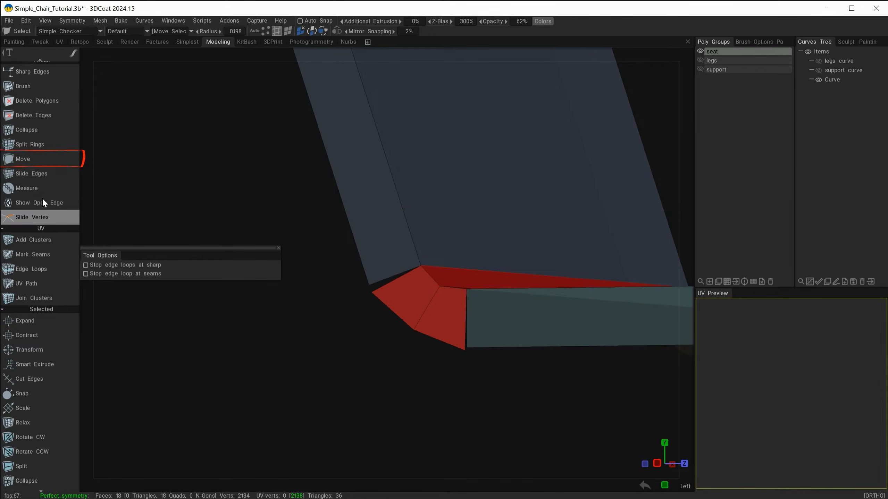
click(30, 160)
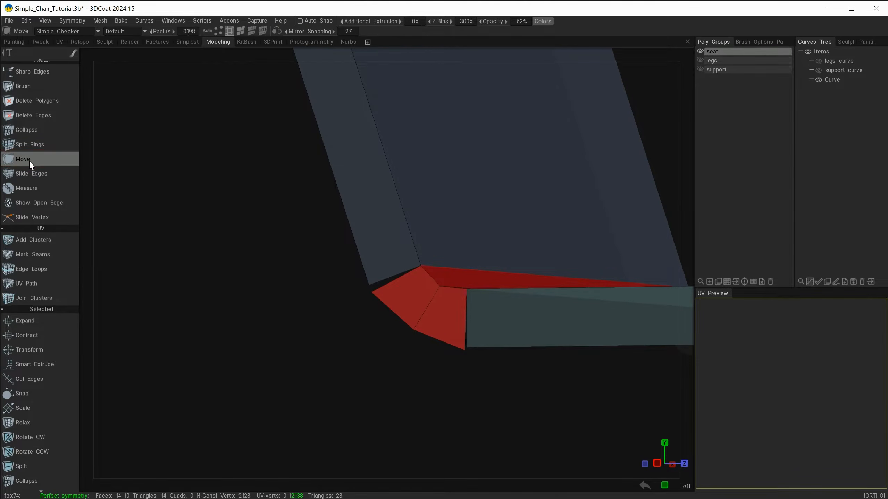
click(218, 31)
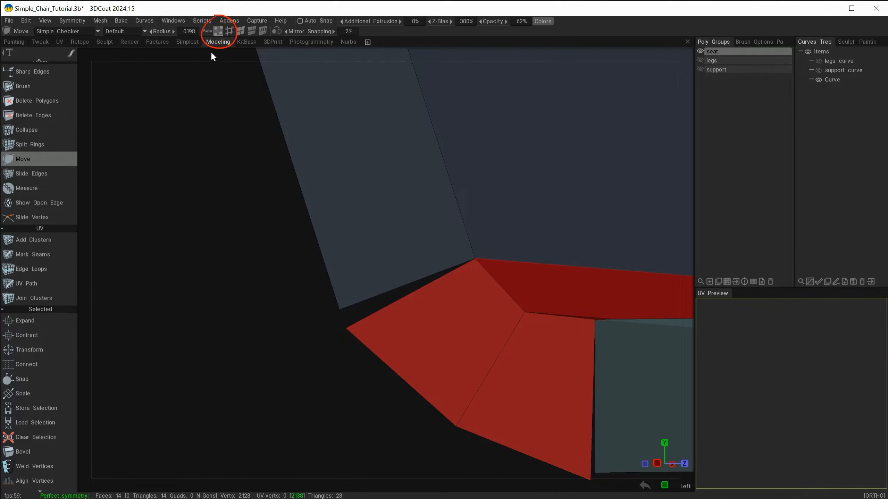
drag(348, 329, 340, 309)
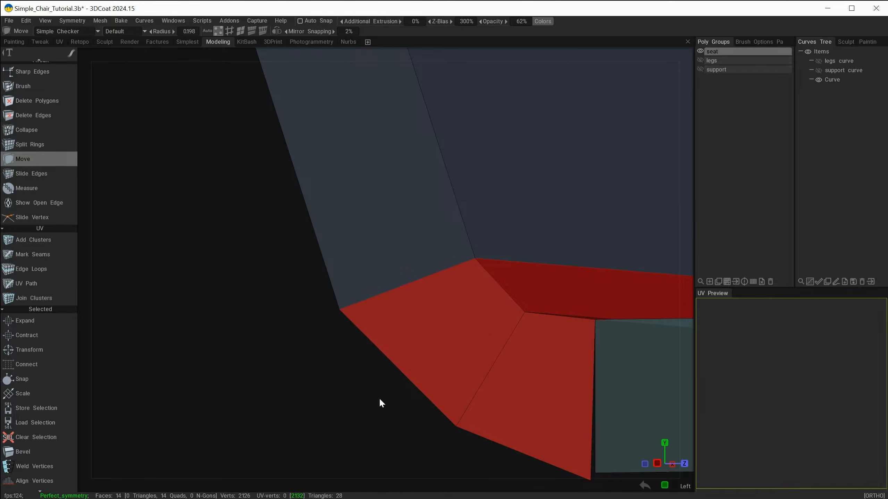
alt+middle_drag(405, 444, 241, 232)
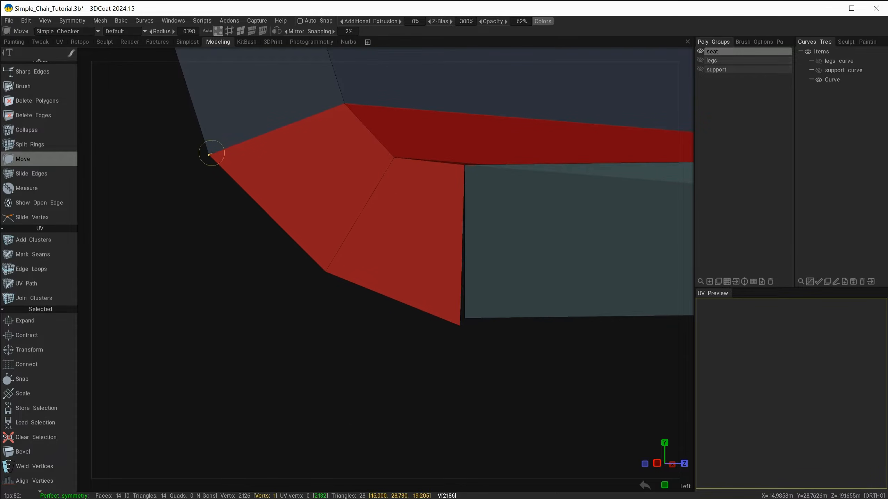
drag(462, 318, 465, 317)
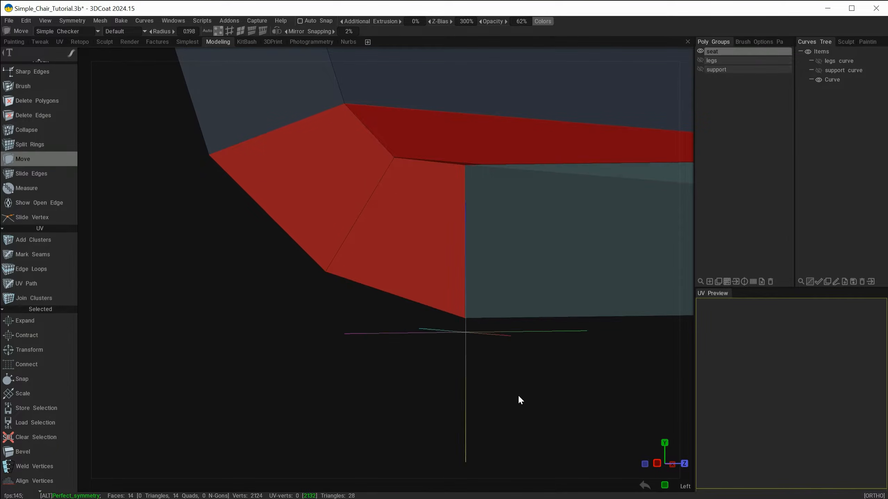
Taper the backrest by moving the short side edge at its top inward with Move in edge mode.
alt+drag(519, 395, 405, 425)
alt+right_drag(406, 425, 301, 446)
alt+drag(311, 439, 415, 417)
drag(313, 419, 333, 432)
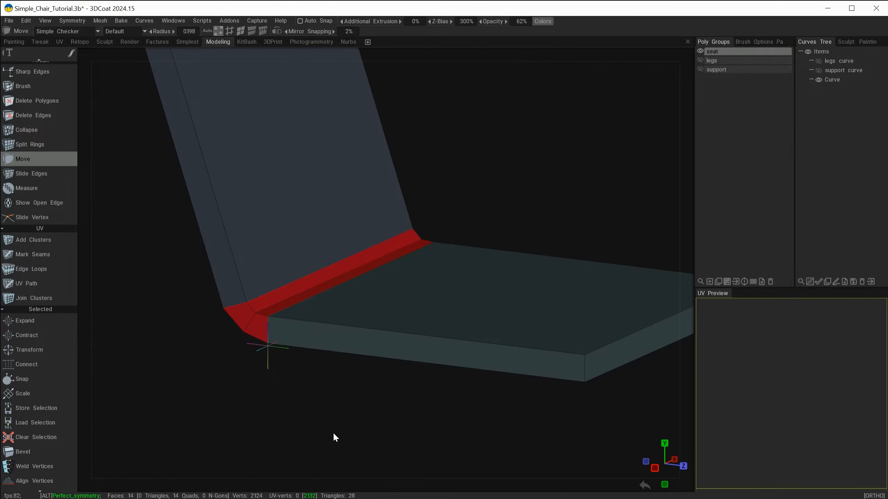
right_drag(333, 432, 331, 406)
drag(330, 407, 268, 440)
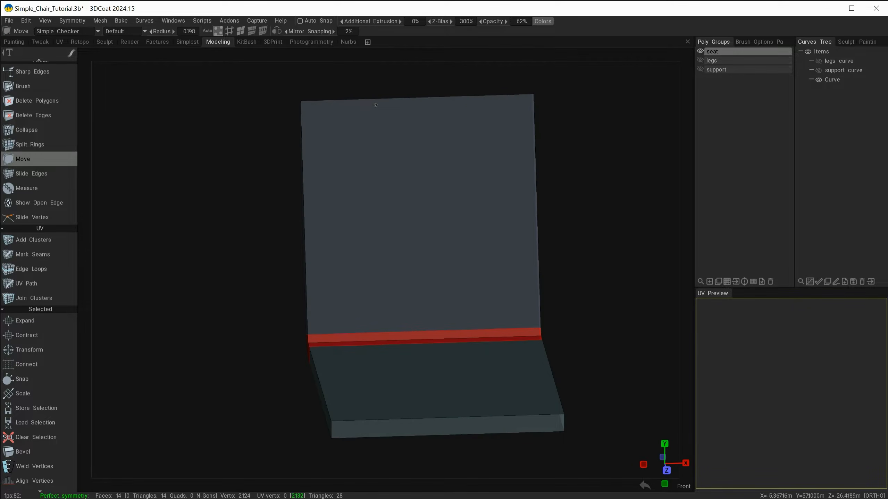
mouse_move(301, 217)
mouse_down()
mouse_move(320, 251)
mouse_move(370, 252)
mouse_move(284, 255)
mouse_move(250, 313)
mouse_move(351, 271)
mouse_move(375, 225)
mouse_up()
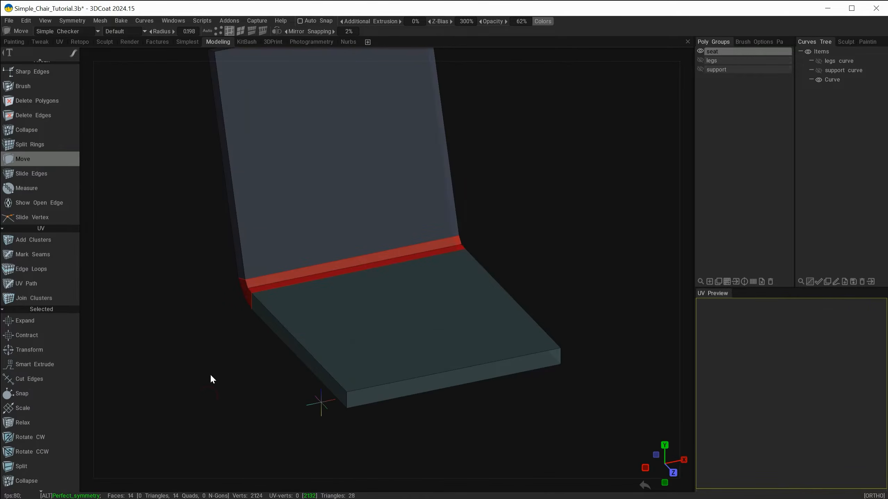
alt+middle_drag(210, 373, 210, 384)
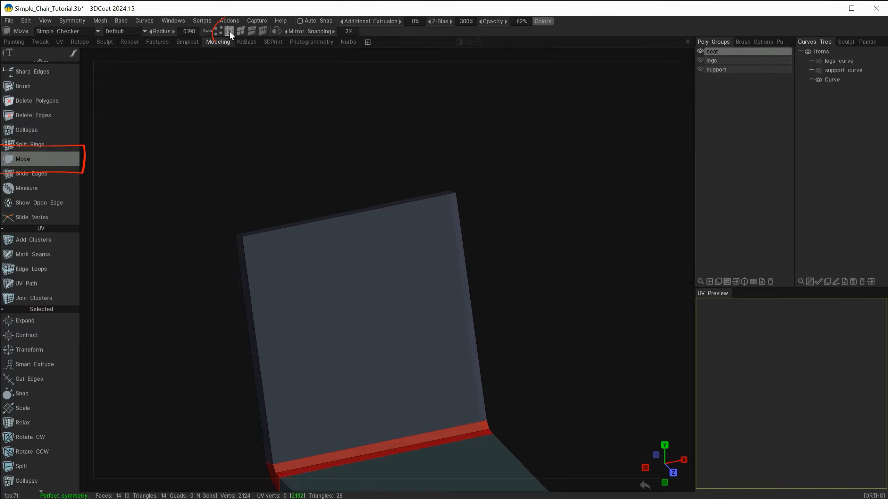
drag(227, 163, 242, 175)
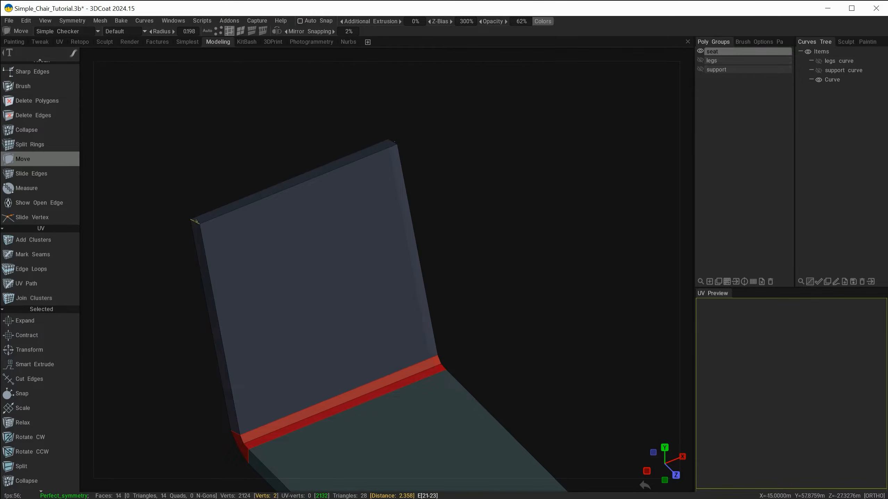
drag(195, 221, 211, 216)
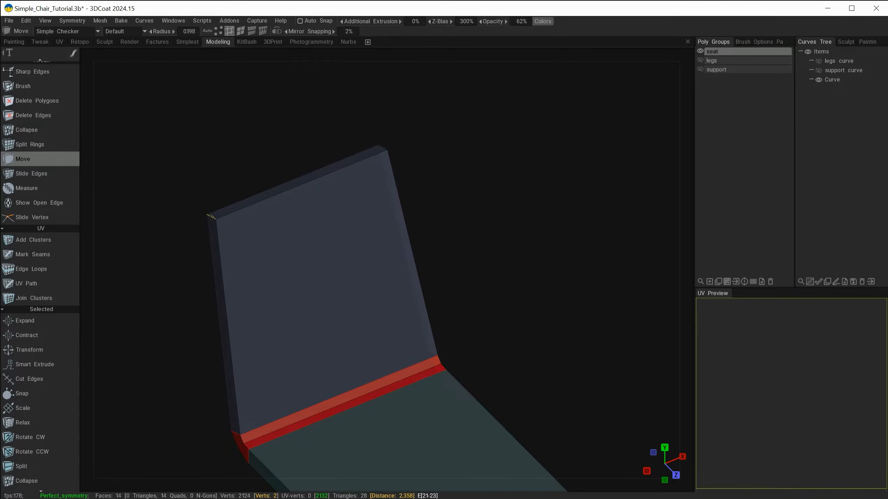
Select the two outer lower edges on the side of the joint between backrest and seat.
drag(238, 349, 315, 329)
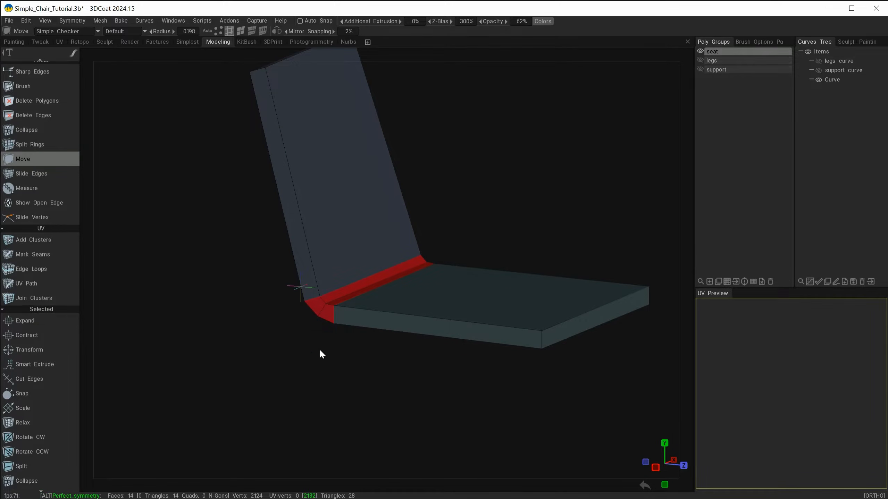
alt+middle_drag(319, 348, 296, 378)
mouse_move(296, 381)
alt+mouse_down()
mouse_move(268, 381)
mouse_move(287, 379)
alt+mouse_up()
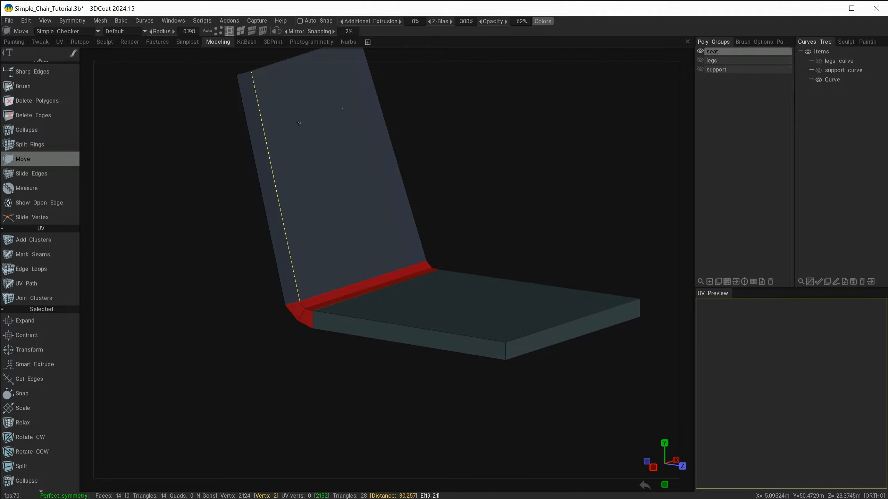
alt+middle_drag(319, 347, 365, 321)
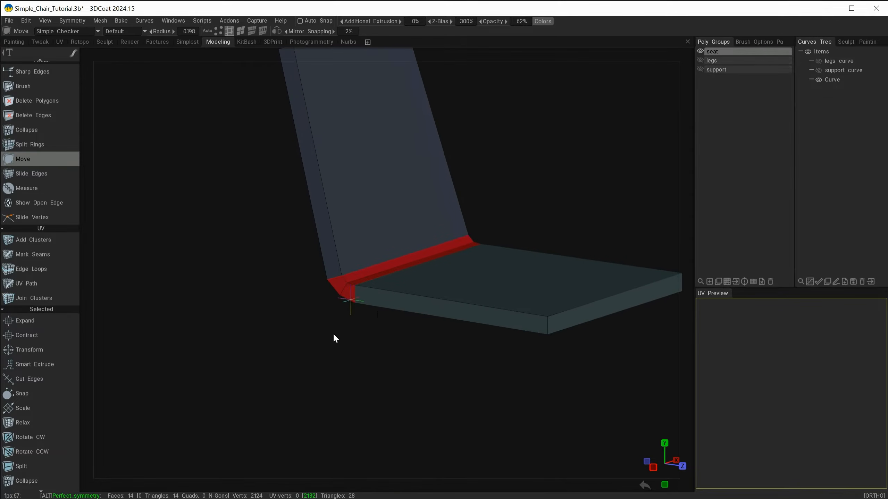
alt+right_drag(334, 335, 391, 336)
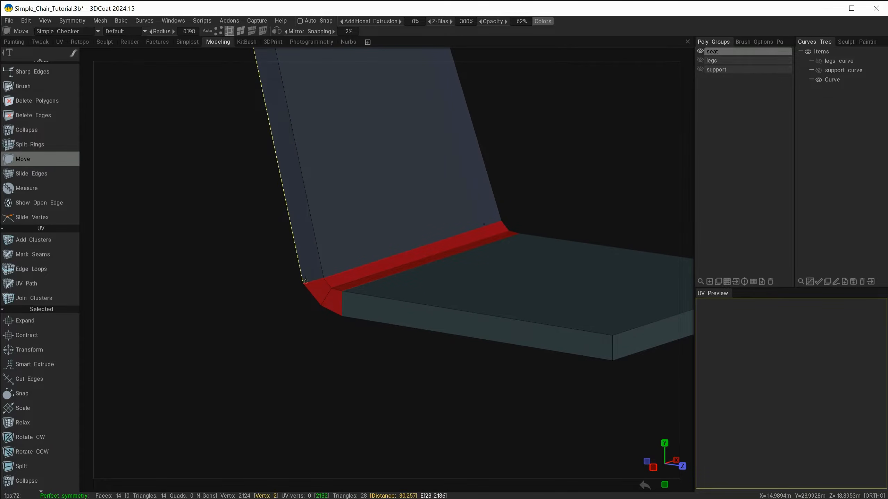
drag(312, 312, 251, 290)
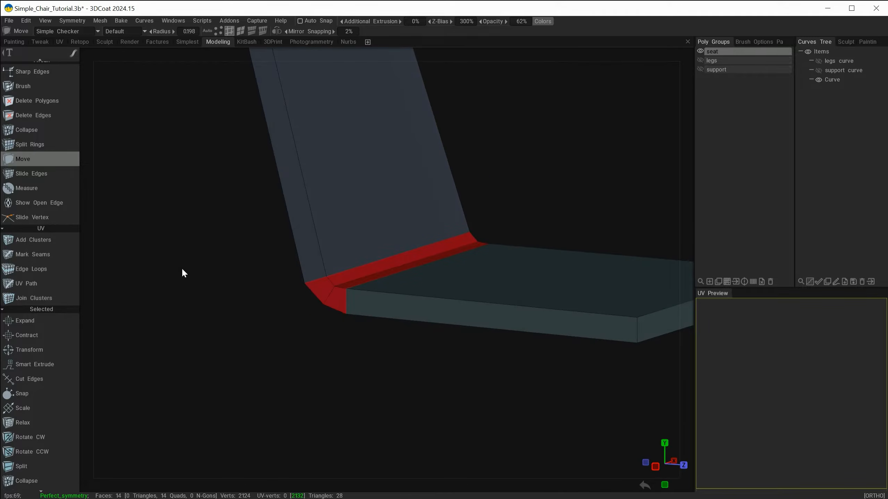
scroll(45, 179, up, 6)
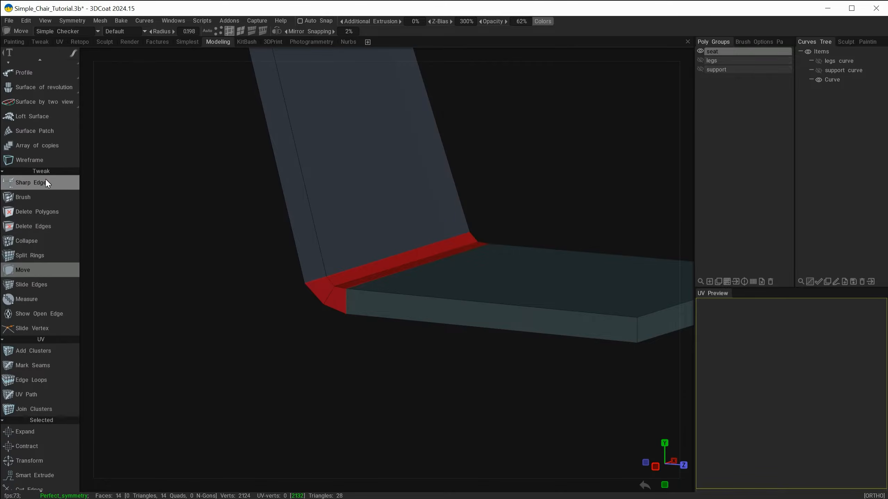
click(24, 89)
click(317, 295)
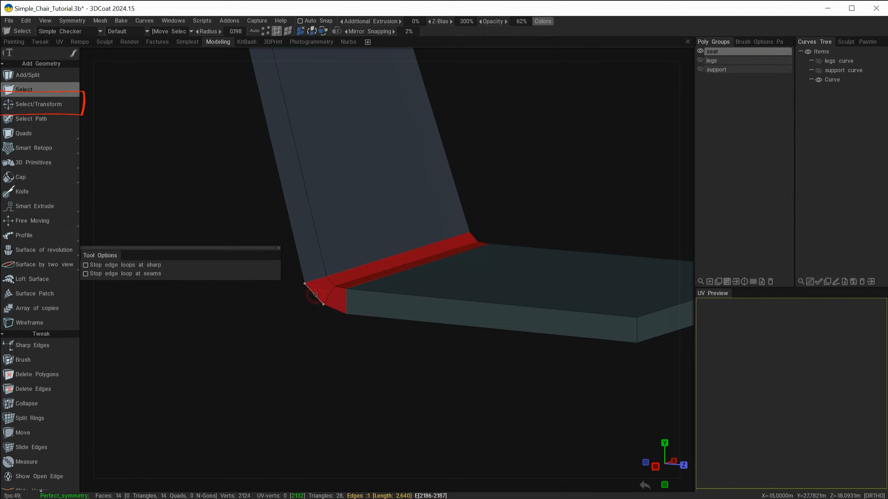
click(335, 311)
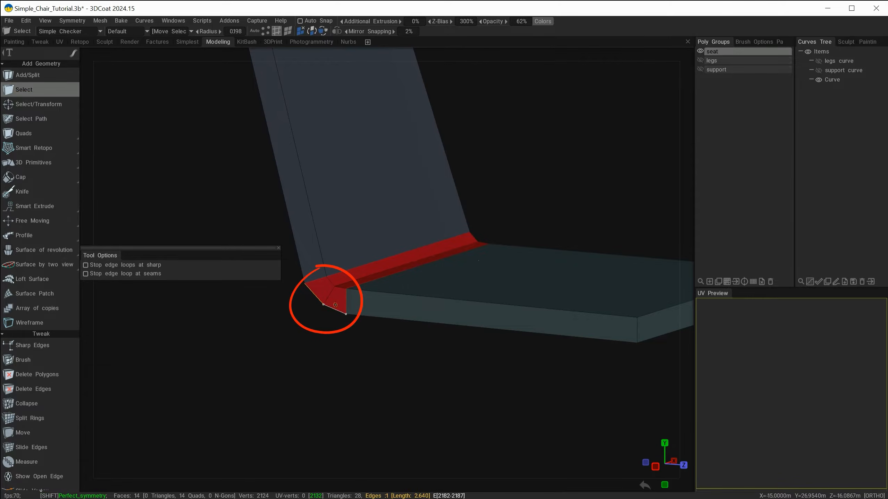
Use Transform to move the selected edges down and slightly back, and tilt the gizmo to the joint's diagonal.
key(space)
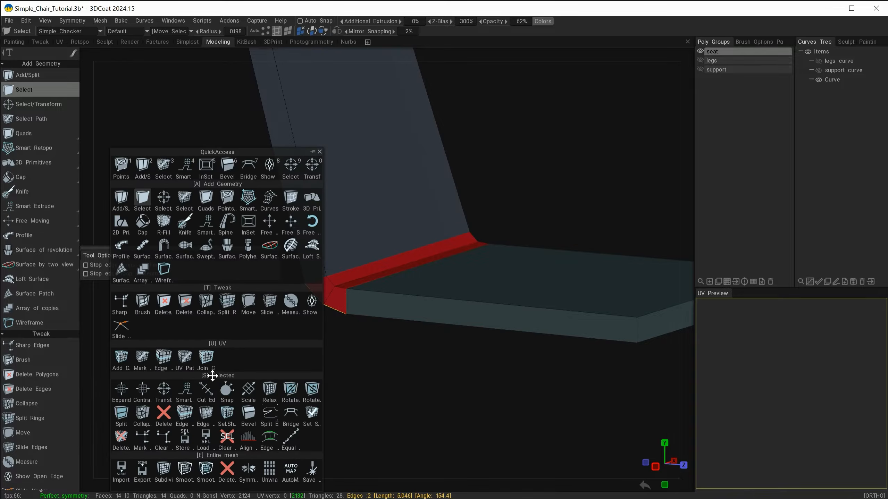
click(175, 383)
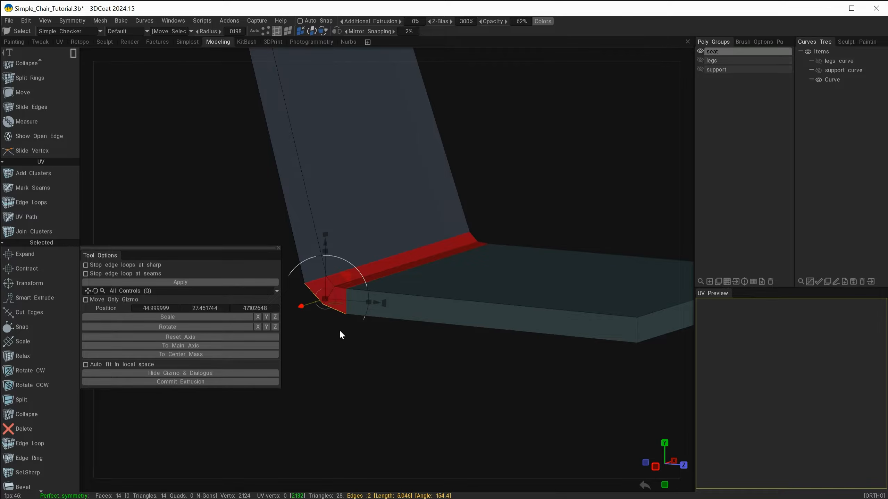
drag(324, 244, 324, 254)
alt+drag(409, 448, 418, 440)
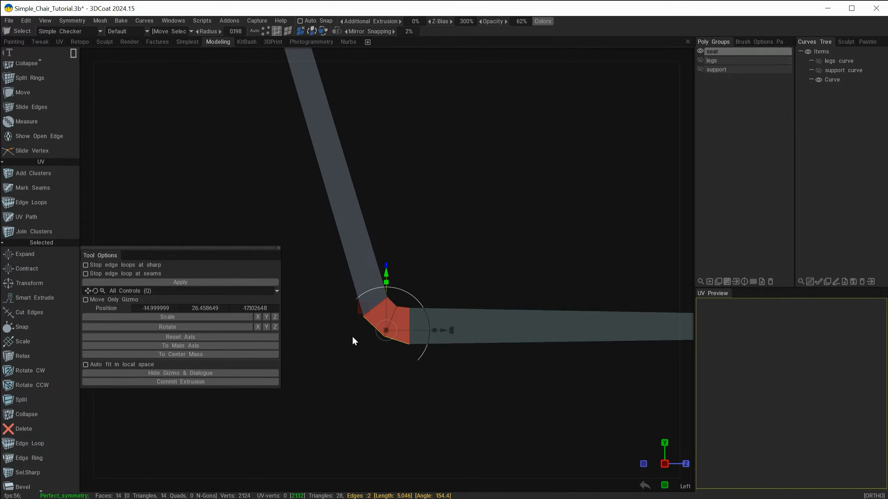
drag(444, 331, 448, 371)
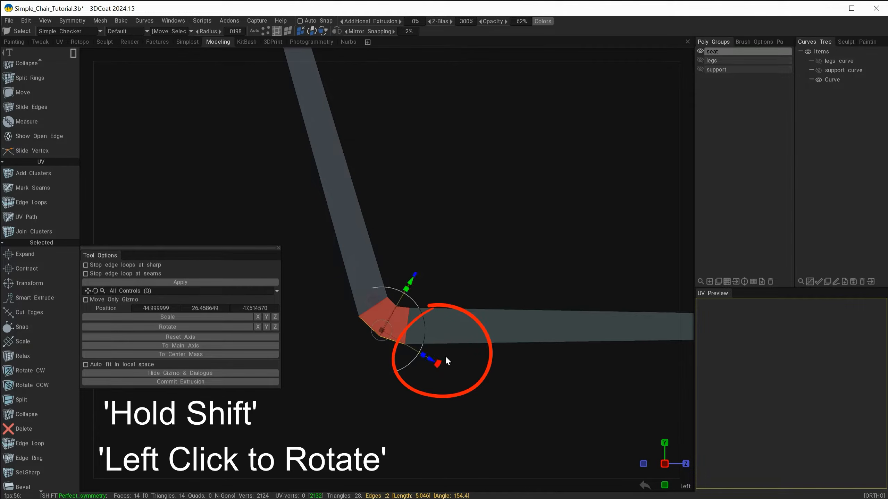
Shift the edges along the tilted axis to adjust the joint's thickness, then close the transform and drop the selection.
drag(409, 284, 464, 262)
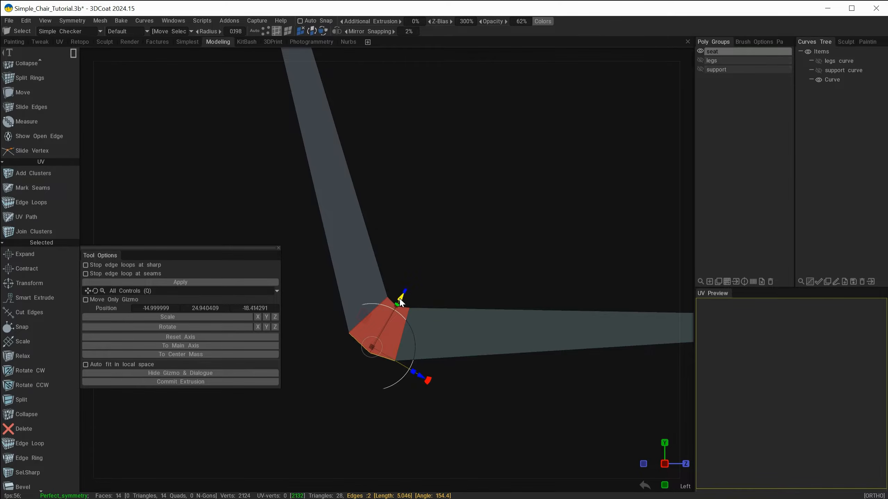
drag(401, 302, 494, 269)
alt+drag(494, 269, 459, 235)
alt+middle_drag(385, 388, 422, 412)
alt+right_drag(411, 420, 446, 446)
alt+middle_drag(446, 449, 389, 459)
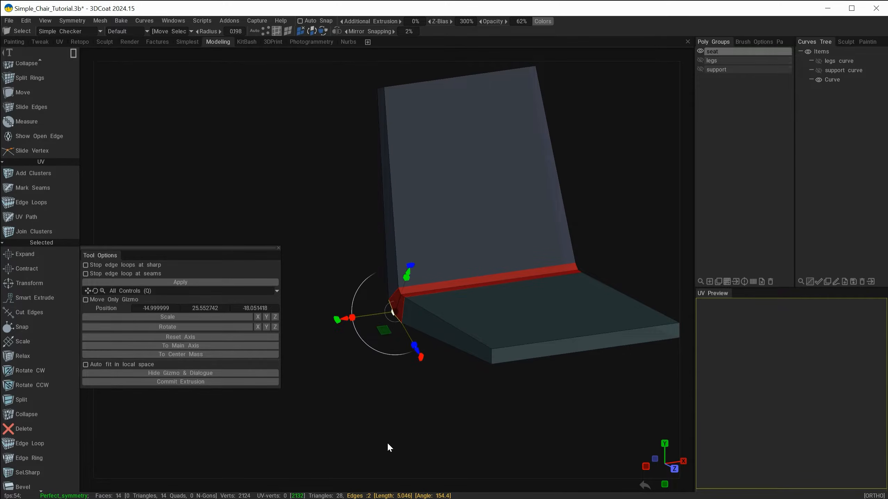
key(Escape)
key(ctrl+d)
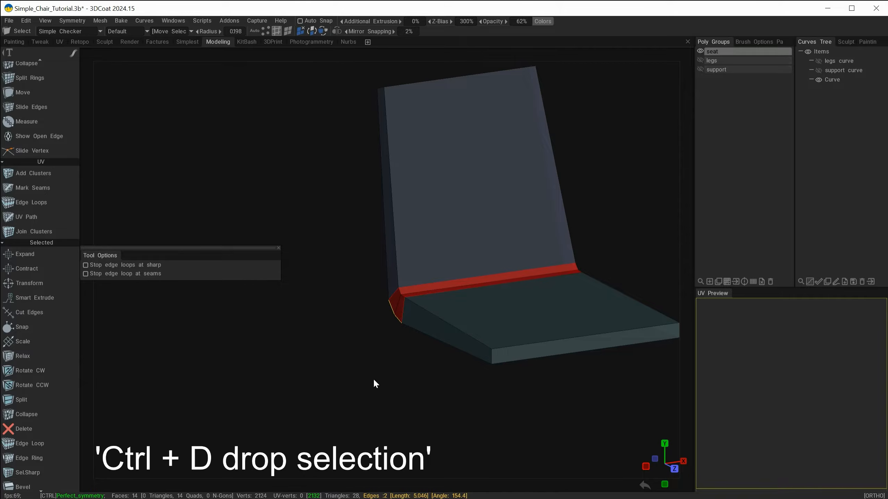
Show the legs and support poly groups to examine the joined seat together with the whole chair.
alt+drag(366, 396, 336, 436)
click(700, 60)
click(700, 69)
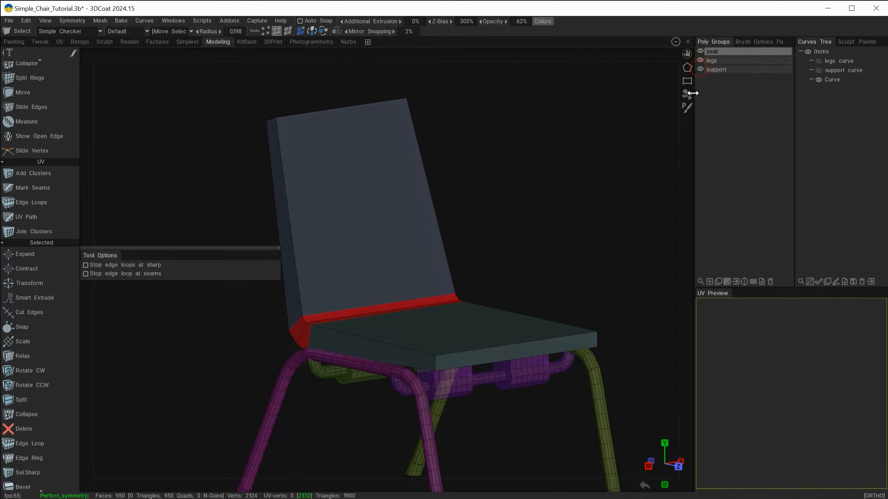
mouse_move(503, 252)
alt+mouse_down()
mouse_move(468, 272)
mouse_move(596, 251)
mouse_move(468, 262)
mouse_move(508, 258)
alt+mouse_up()
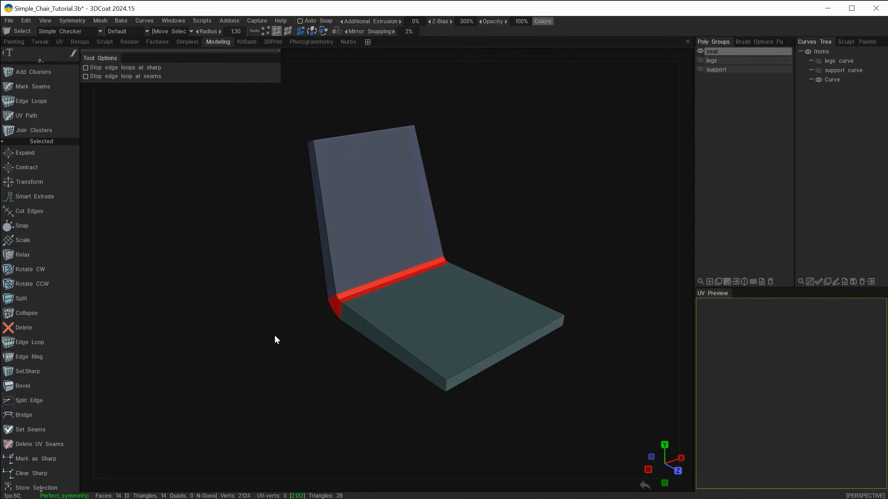
With Mark Seams active, run Unify UV on the seat mesh and clear its seams.
alt+drag(258, 291, 257, 295)
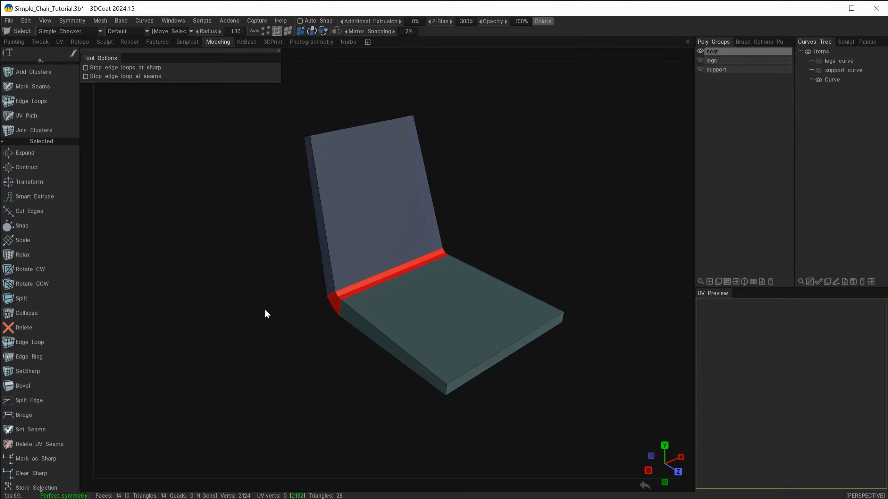
drag(139, 56, 147, 115)
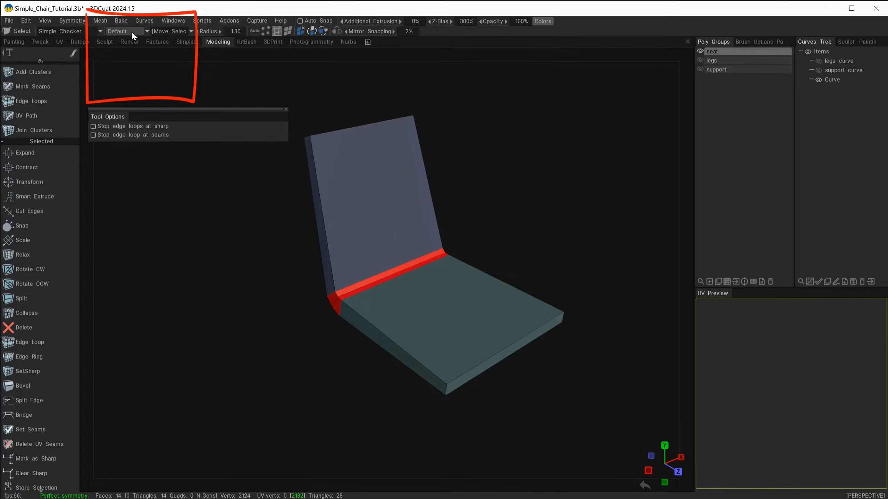
click(144, 31)
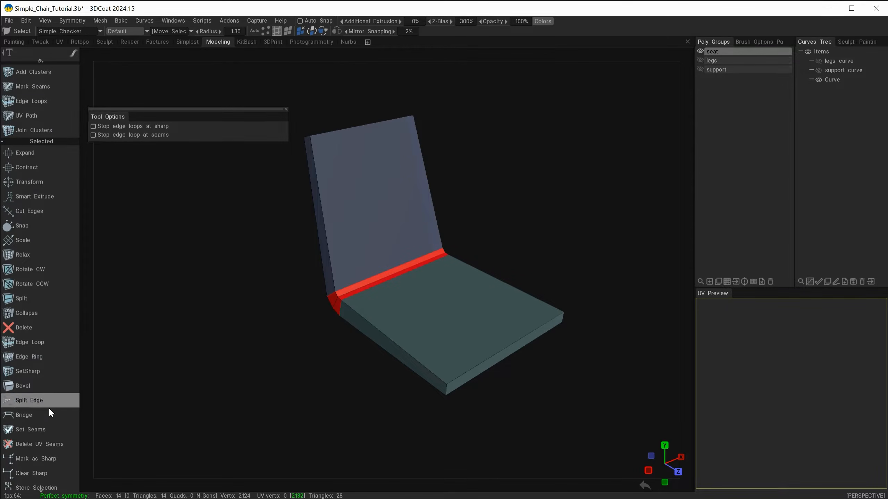
scroll(43, 229, up, 5)
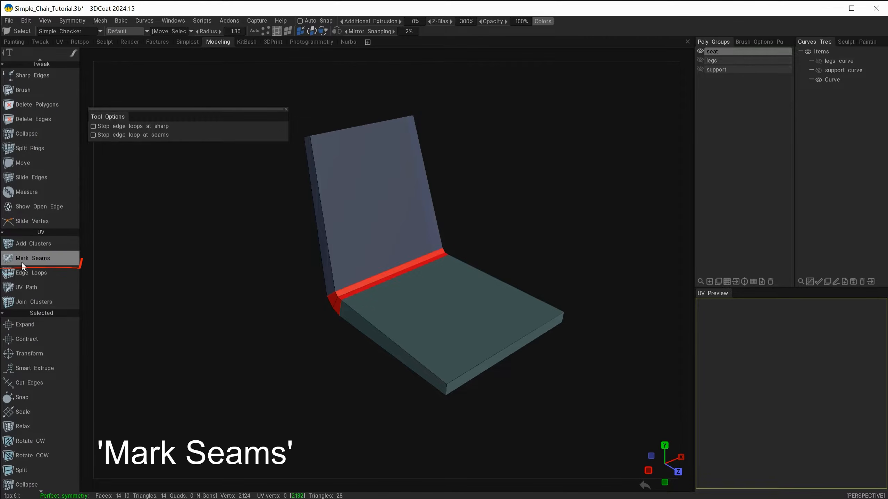
click(46, 257)
scroll(40, 279, down, 3)
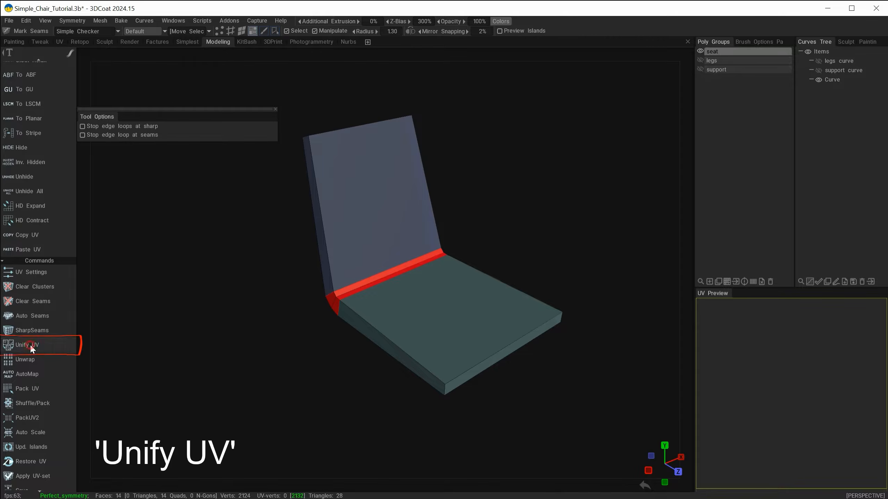
click(32, 345)
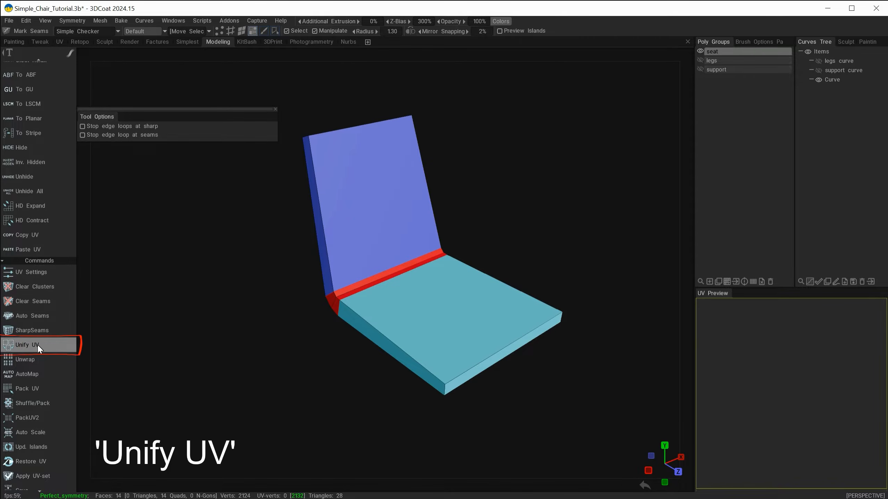
click(33, 301)
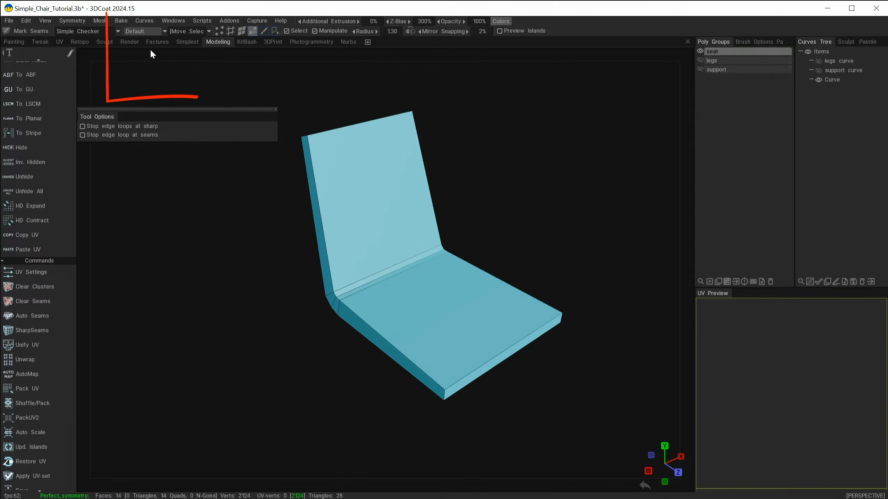
Delete the unused UV sets and check the list of remaining sets.
click(154, 31)
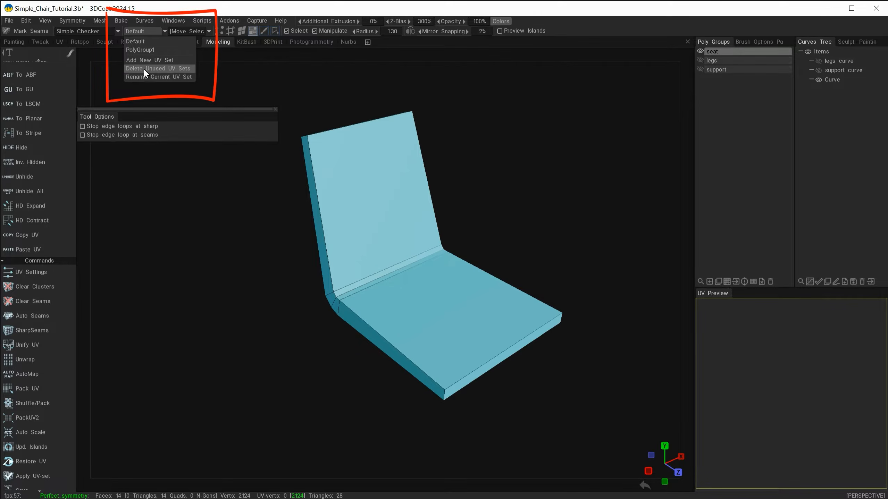
click(151, 69)
click(145, 31)
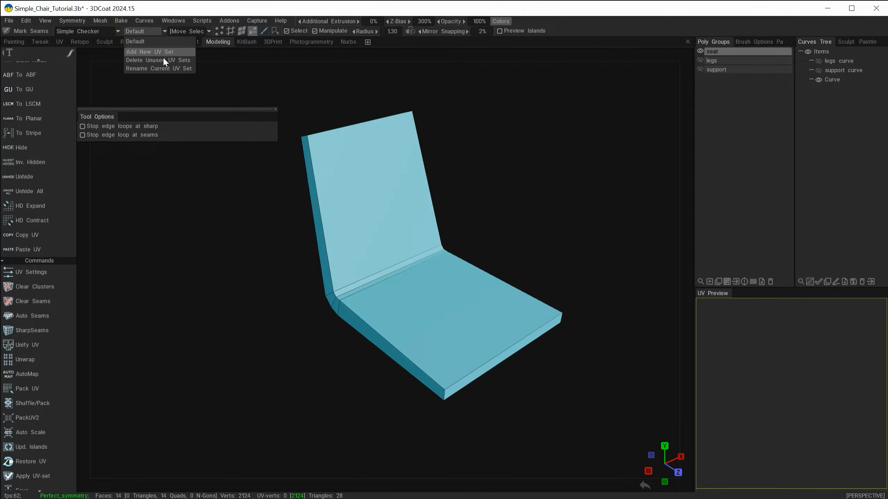
mouse_move(235, 267)
mouse_down()
mouse_move(242, 289)
mouse_move(240, 270)
mouse_up()
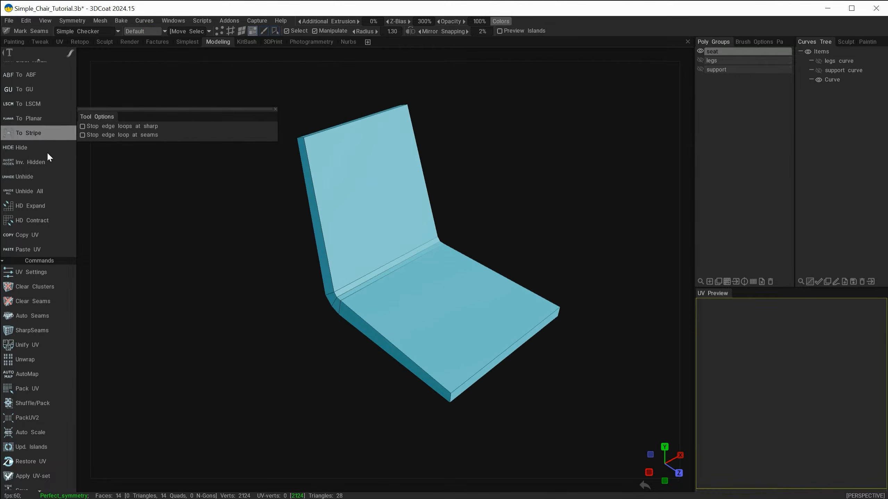
Use Split Rings to add crosswise loops midway on the seat and backrest, plus one lengthwise loop down the centre.
scroll(40, 201, up, 10)
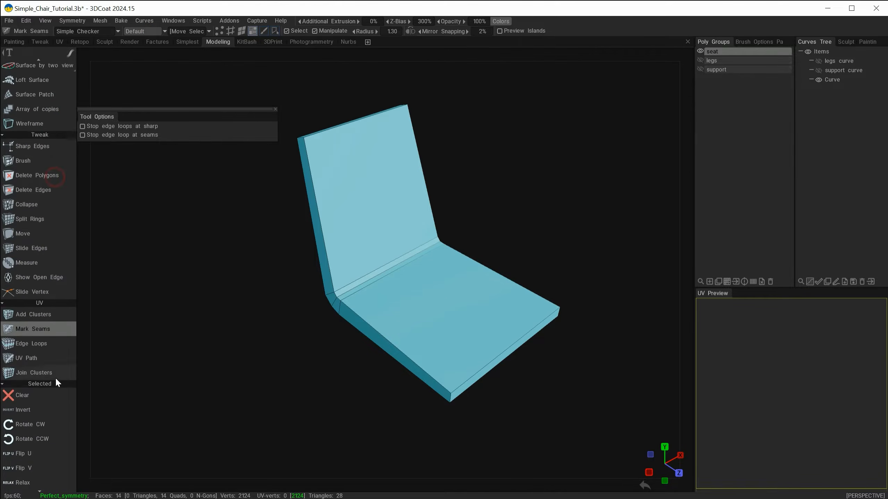
scroll(58, 214, up, 4)
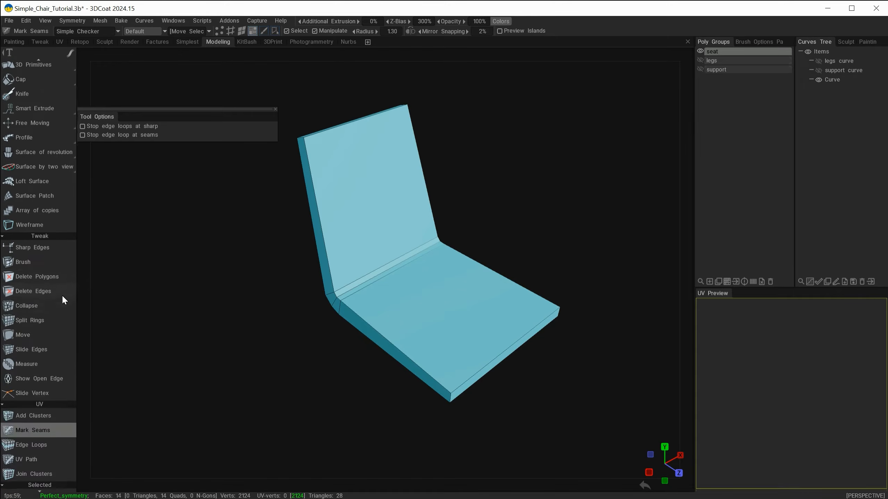
click(27, 314)
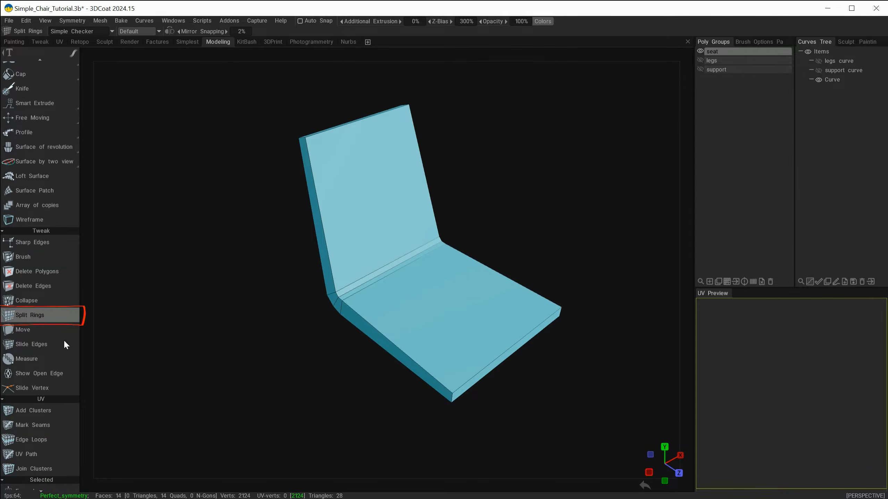
alt+drag(261, 374, 256, 366)
alt+middle_drag(256, 366, 256, 343)
alt+drag(274, 354, 286, 360)
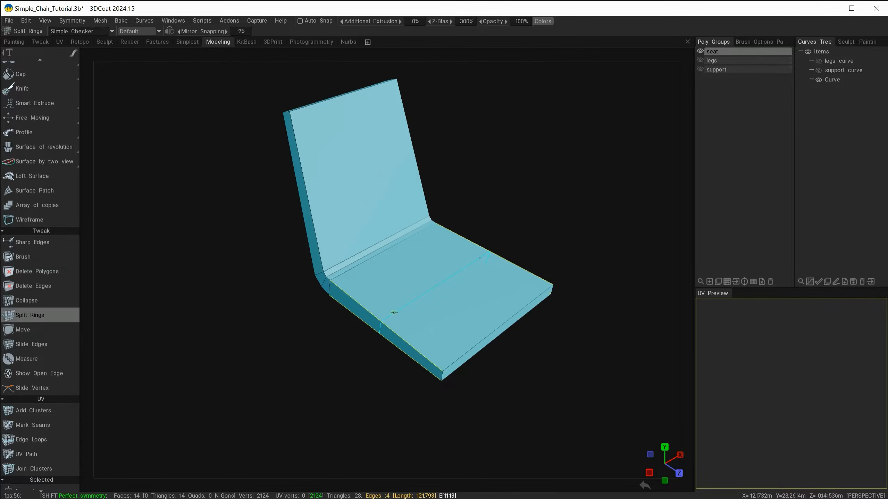
click(396, 312)
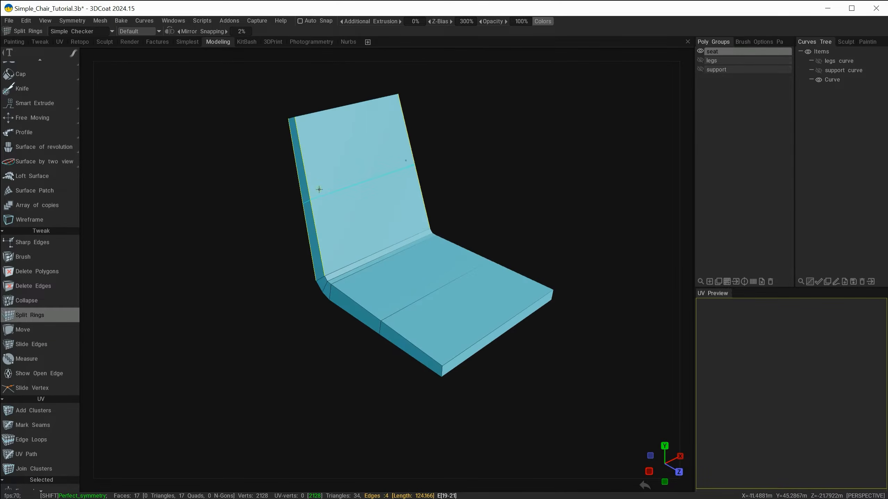
click(316, 198)
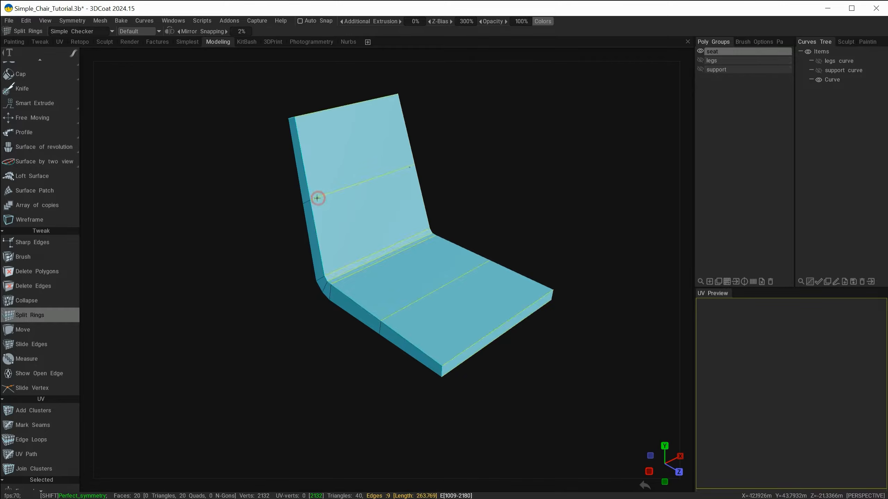
click(364, 176)
Select the edge loop outlining the backrest's front and seat's upper surface, including both edges along the seat front.
drag(242, 329, 243, 277)
scroll(59, 368, up, 3)
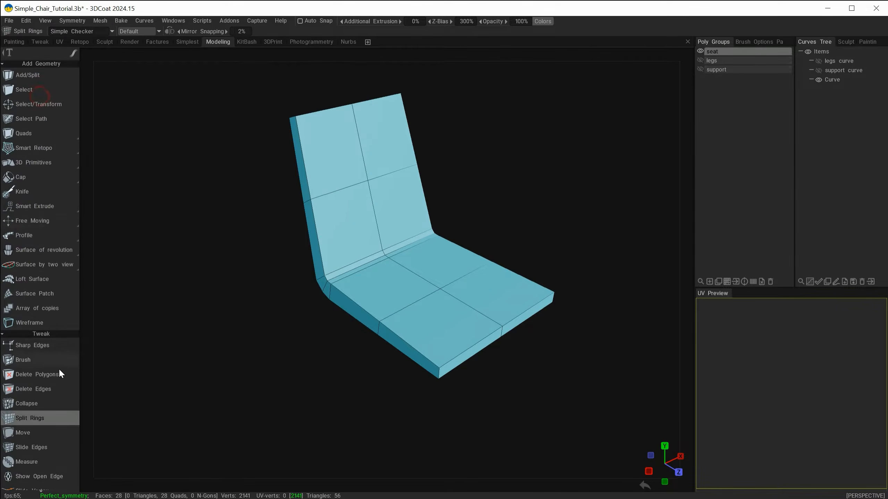
click(20, 87)
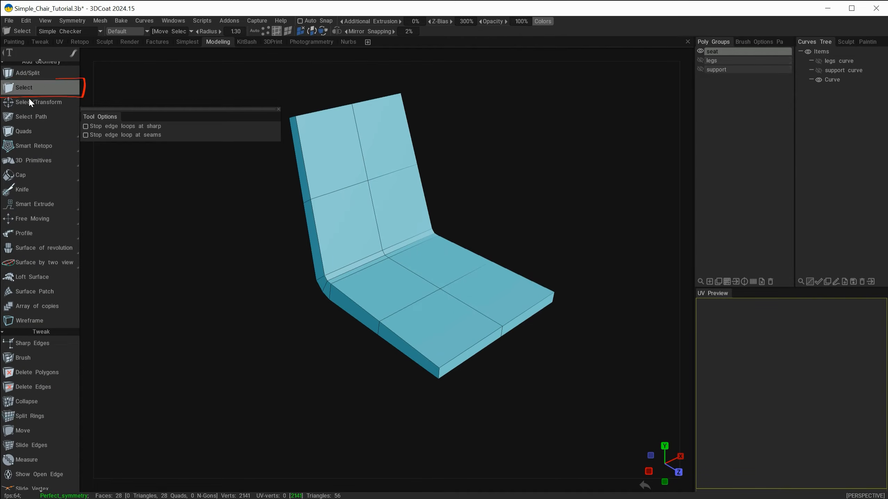
drag(491, 131, 497, 154)
middle_drag(478, 126, 514, 151)
click(365, 153)
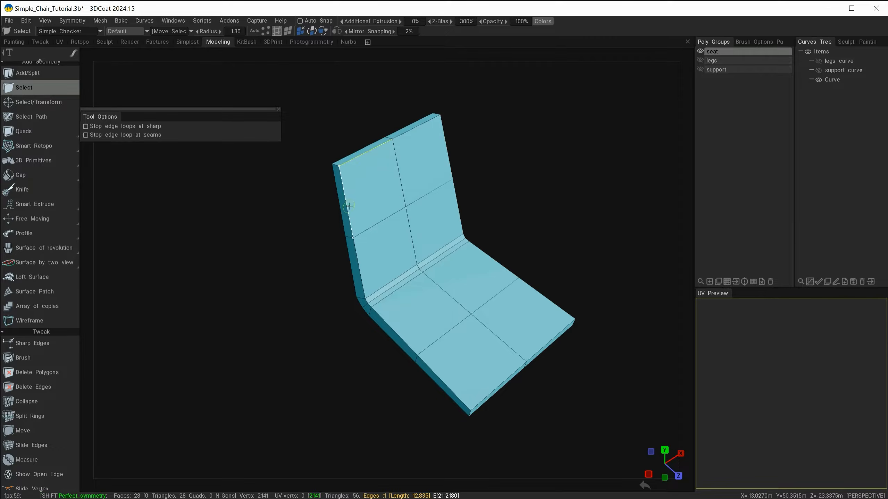
shift+click(346, 200)
key(l)
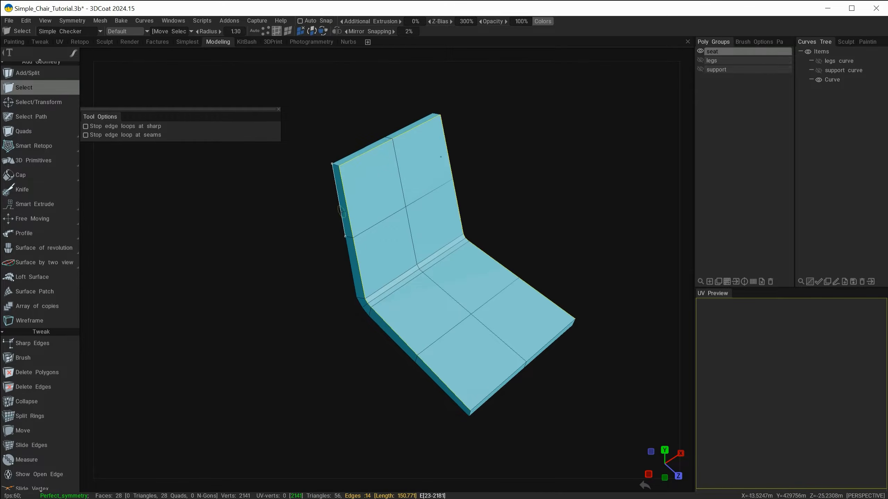
alt+middle_drag(316, 299, 325, 276)
alt+drag(324, 278, 333, 302)
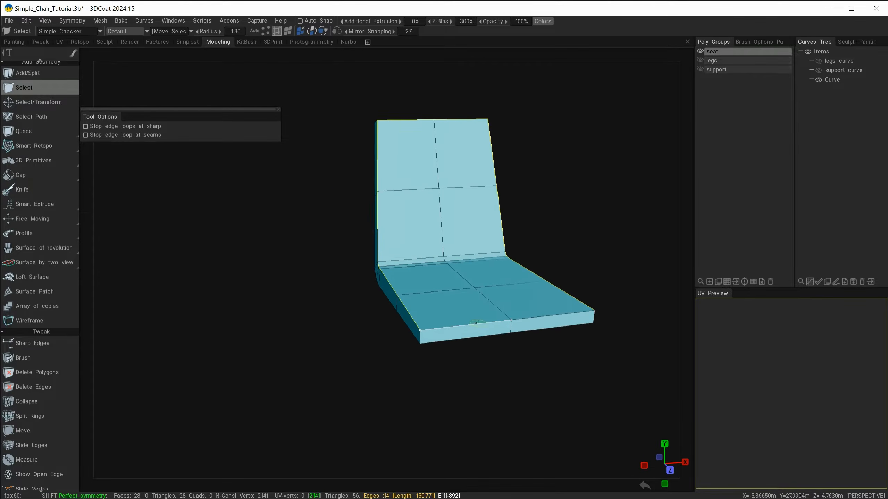
shift+click(538, 322)
shift+click(543, 317)
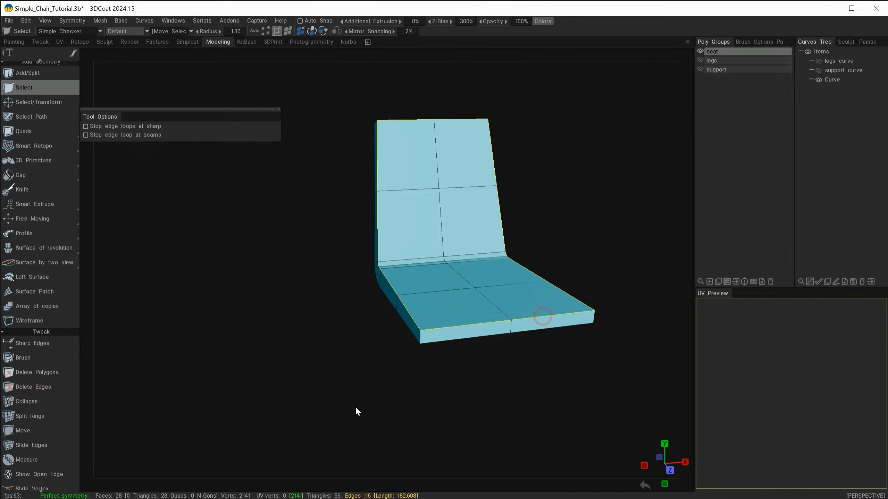
alt+drag(307, 350, 324, 353)
alt+middle_drag(324, 353, 363, 353)
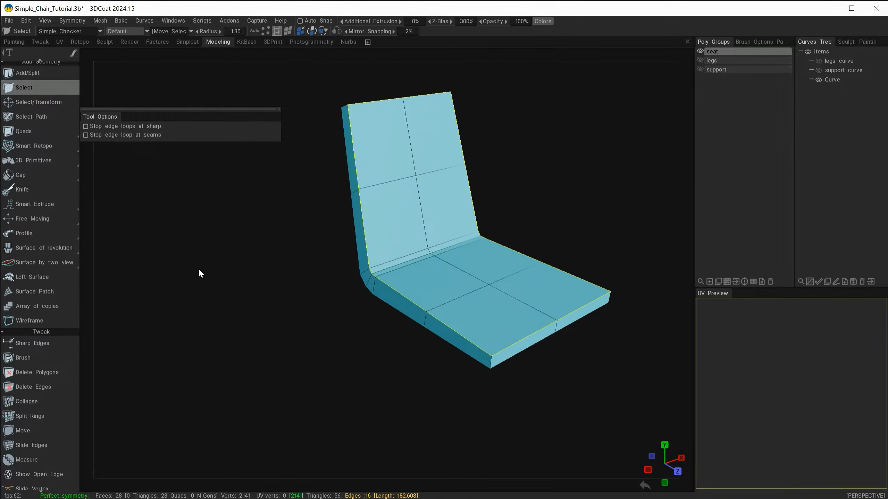
Bevel the selected outline edges with a bevel size of 1.00 and one segment.
key(space)
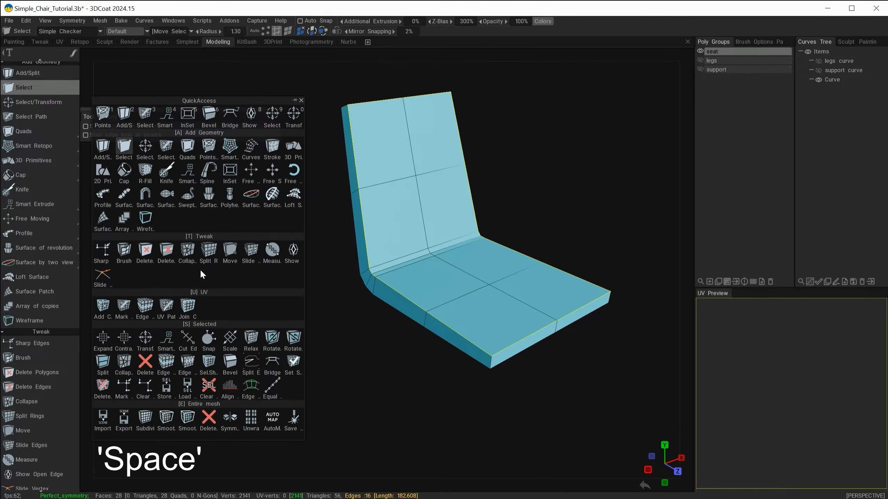
click(231, 367)
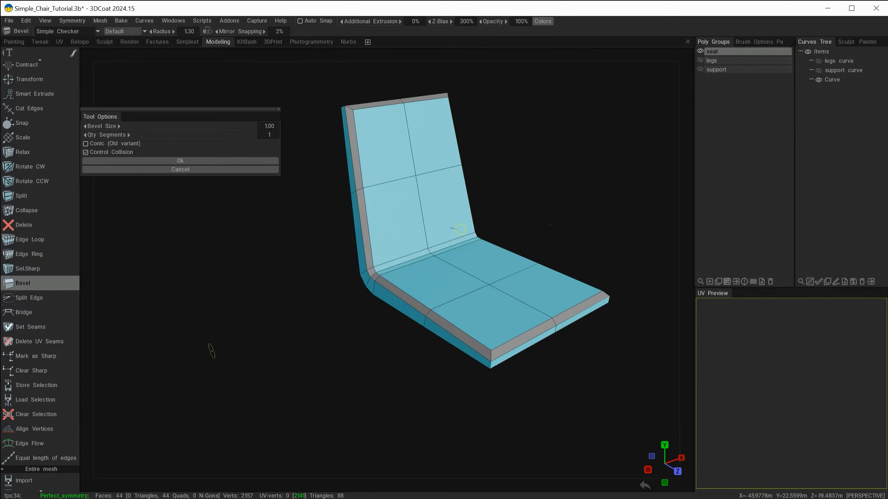
drag(194, 109, 220, 106)
click(219, 158)
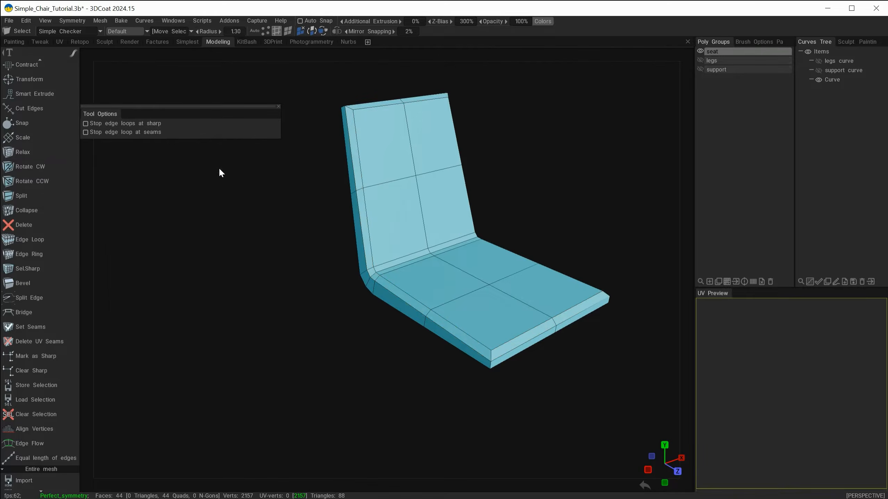
alt+drag(264, 268, 252, 250)
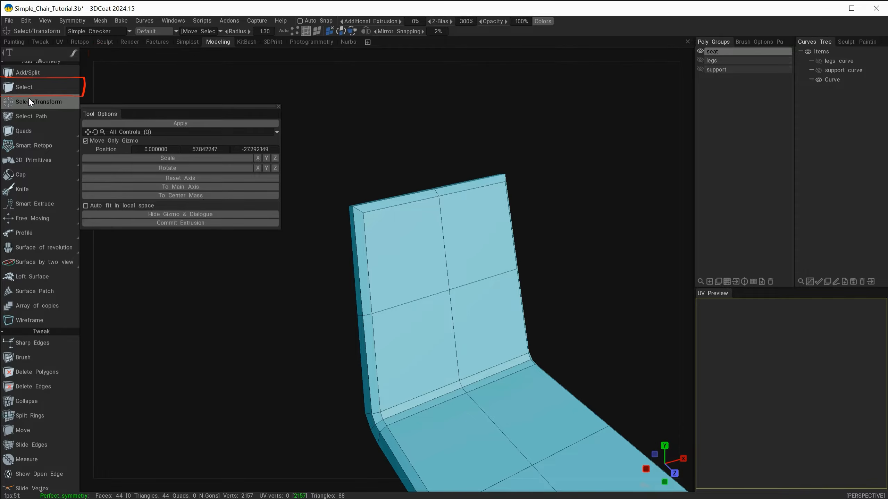
Raise the two short centre edges at the backrest's top to about 59.45 on Y with Transform, and drop the selection.
click(27, 88)
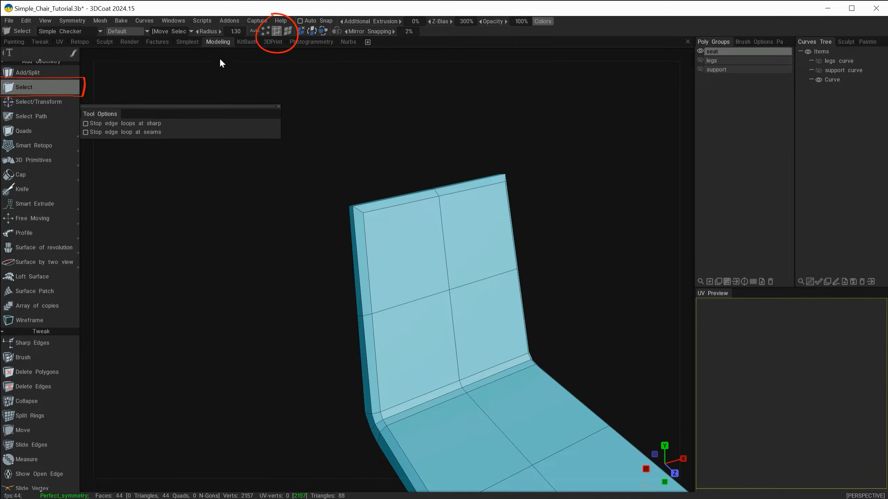
alt+drag(465, 150, 467, 152)
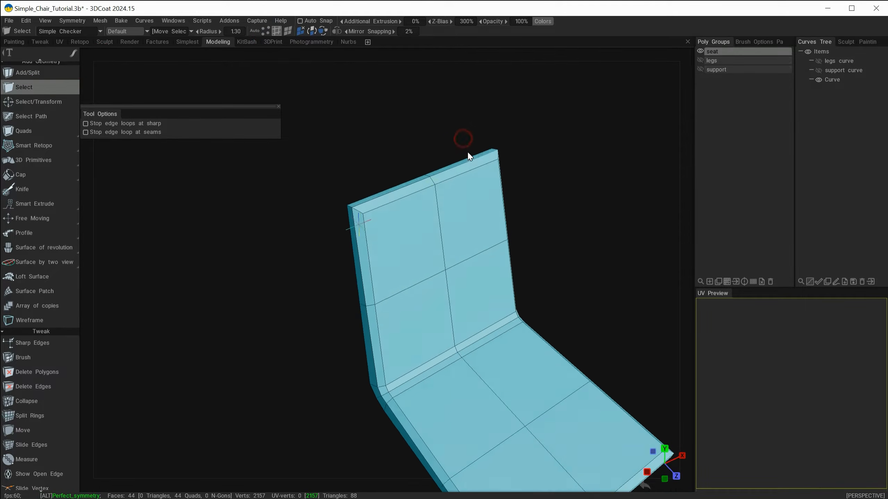
click(434, 183)
drag(405, 133, 413, 177)
drag(233, 288, 224, 269)
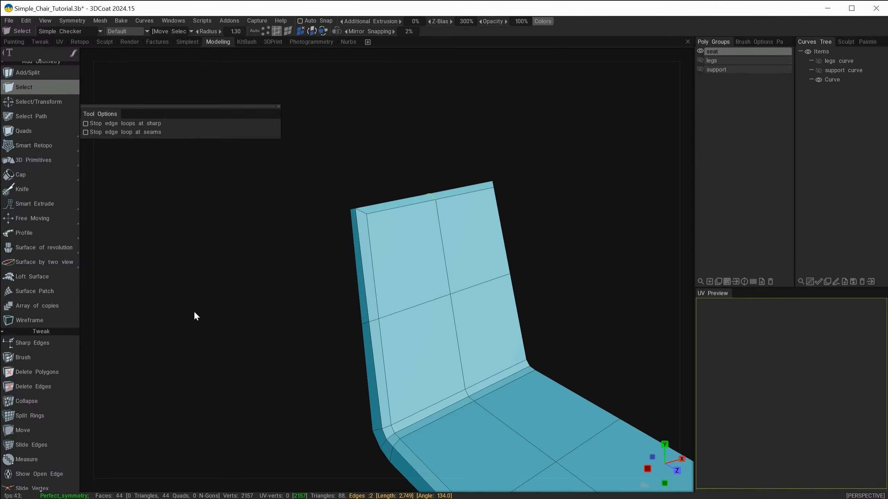
key(space)
click(111, 371)
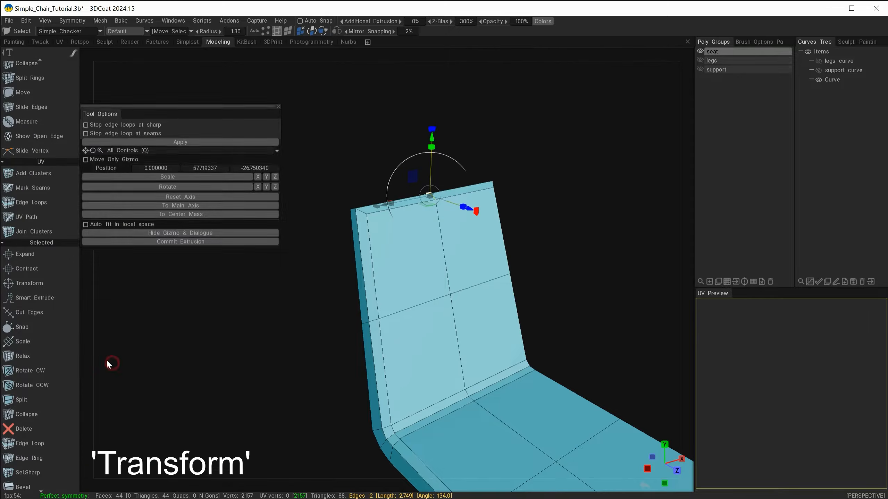
drag(430, 137, 434, 123)
alt+drag(305, 307, 322, 281)
key(ctrl+d)
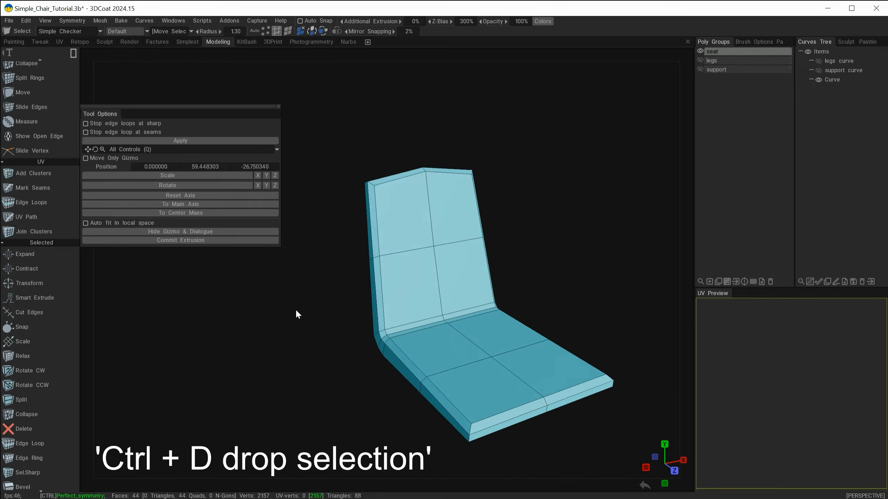
Pull the two short centre edges of the seat front outward to about 16.57 on Z with Transform, and drop the selection.
alt+drag(351, 363, 463, 362)
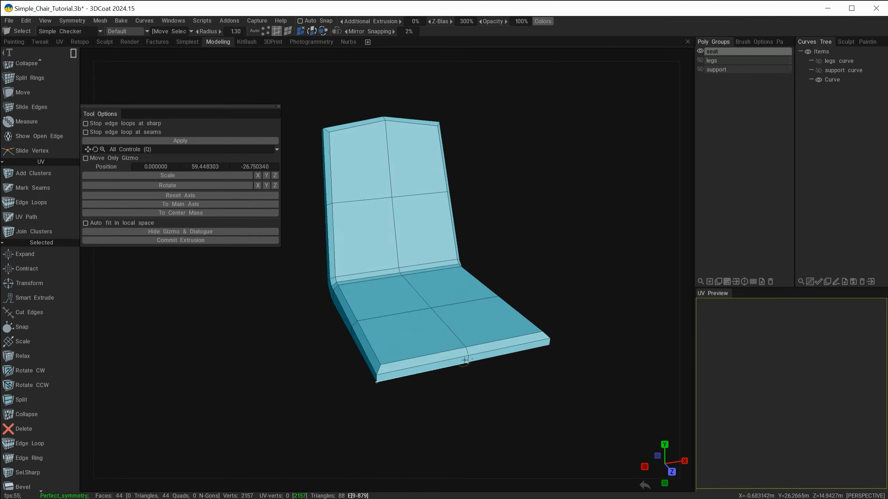
shift+click(467, 358)
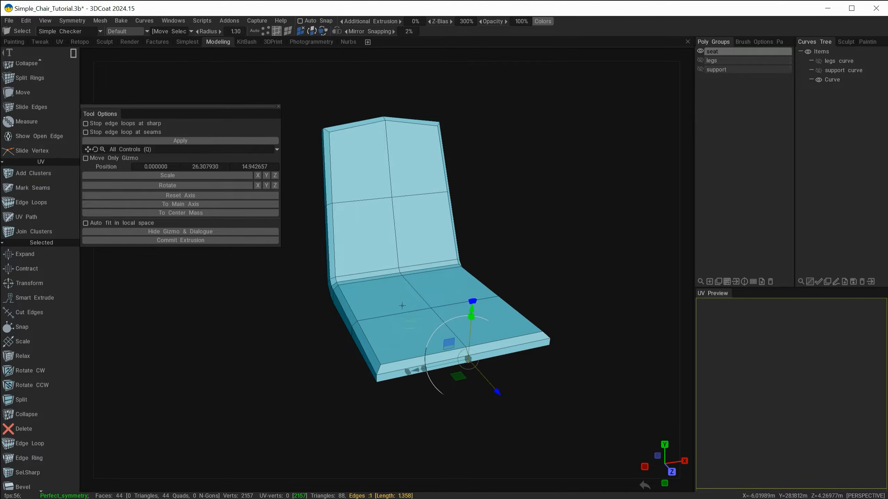
scroll(59, 105, up, 10)
click(36, 90)
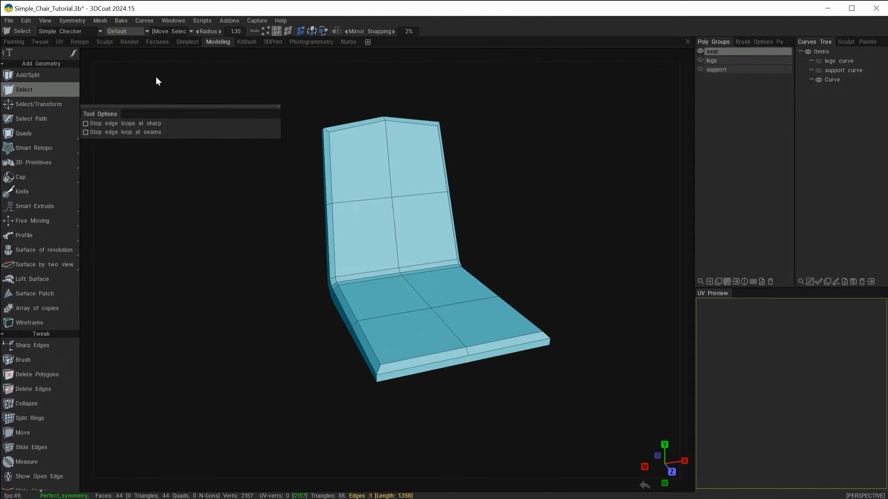
alt+drag(395, 254, 435, 281)
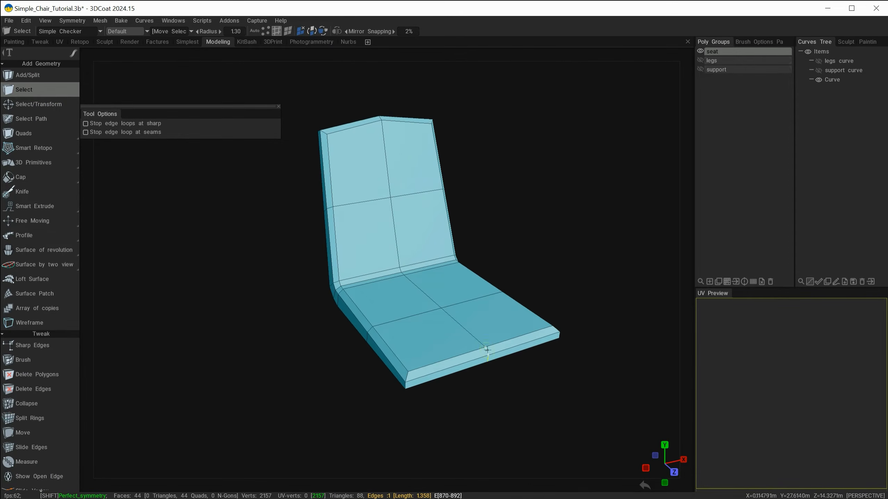
alt+drag(283, 381, 198, 372)
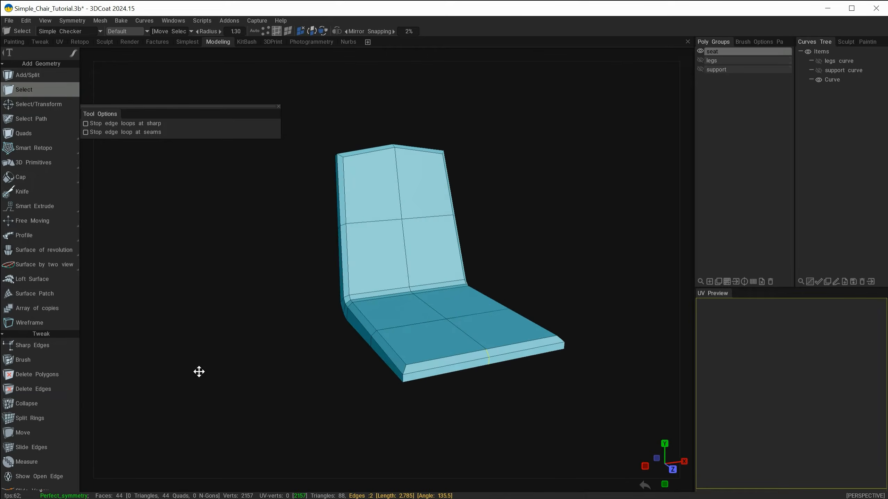
key(space)
click(160, 389)
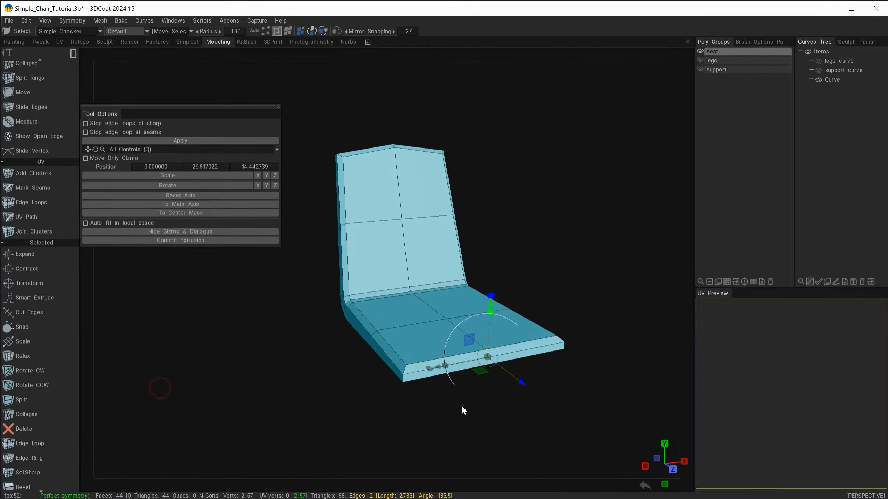
alt+drag(462, 404, 427, 364)
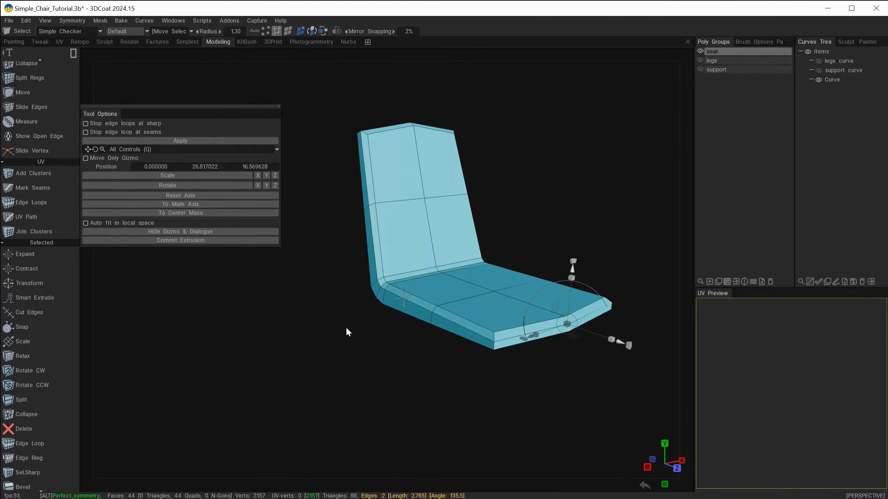
alt+drag(346, 326, 354, 299)
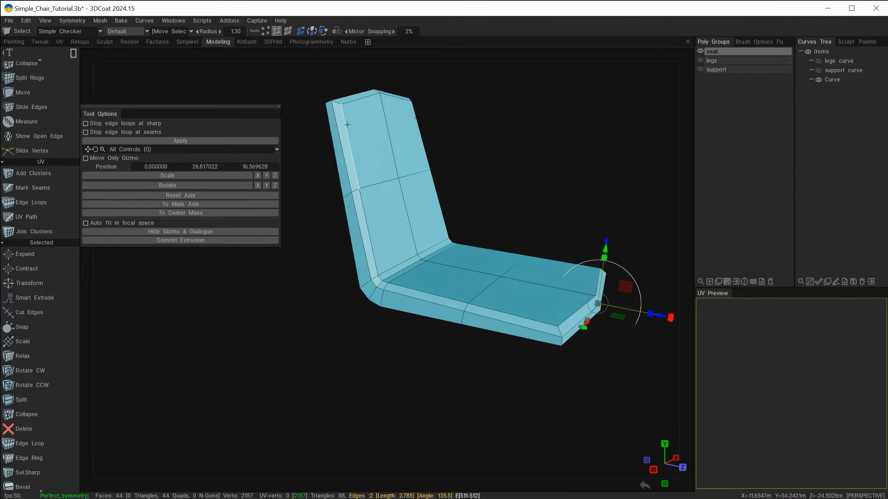
alt+drag(336, 281, 298, 340)
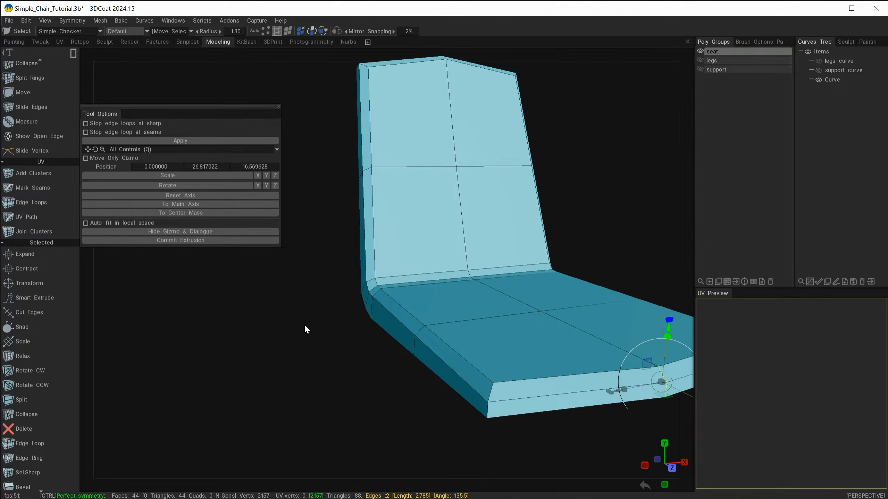
key(ctrl+d)
With the Move tool in edge mode, adjust the bevelled side edges around the bend between seat and backrest.
mouse_move(325, 321)
alt+mouse_down()
mouse_move(342, 311)
mouse_move(340, 328)
alt+mouse_up()
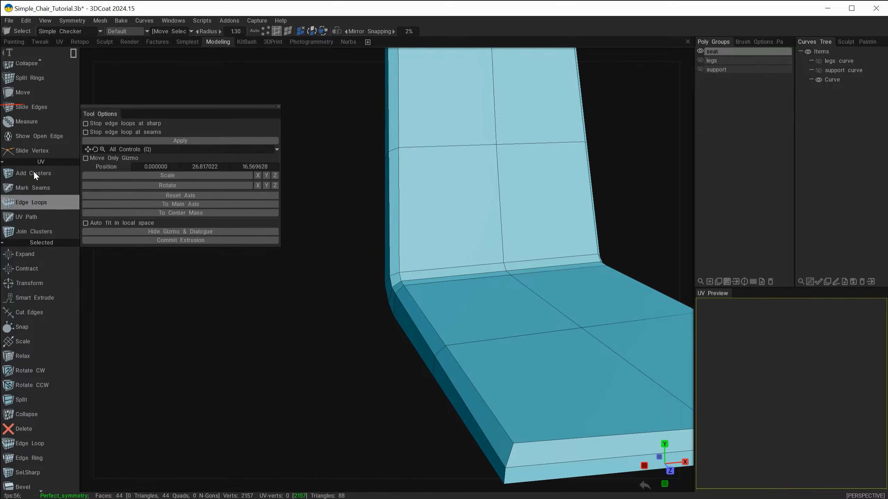
click(30, 93)
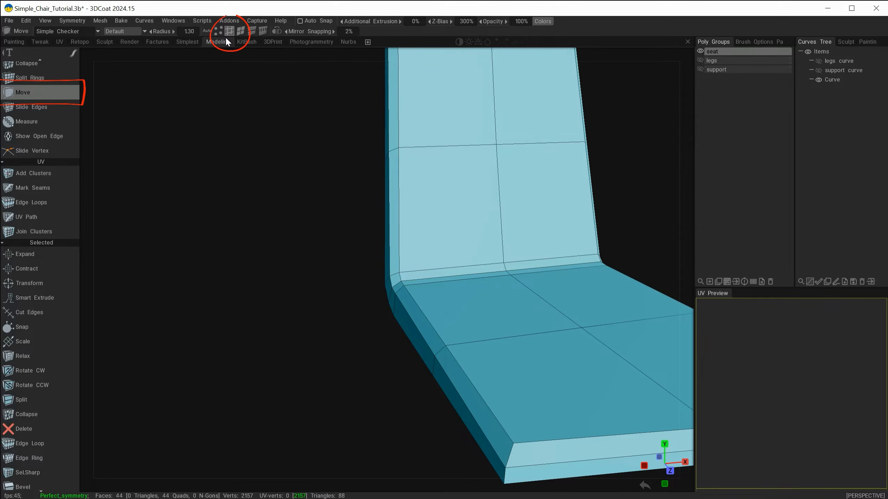
alt+drag(340, 259, 349, 276)
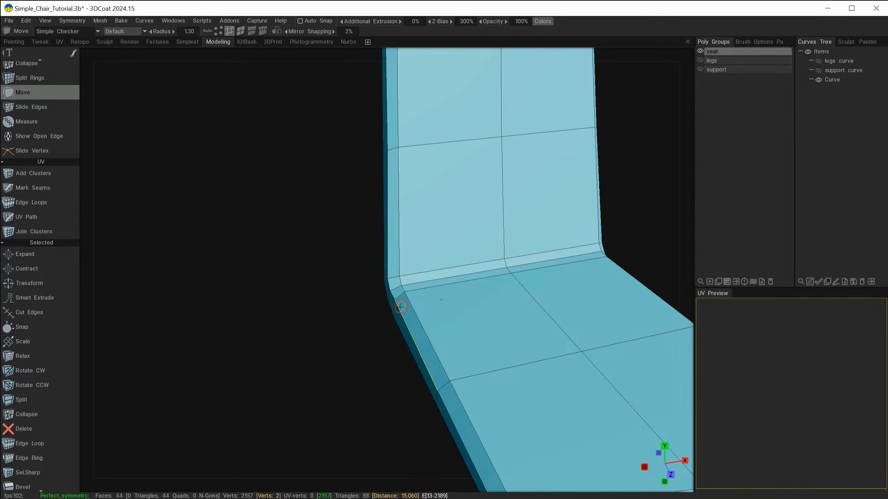
alt+drag(399, 307, 373, 396)
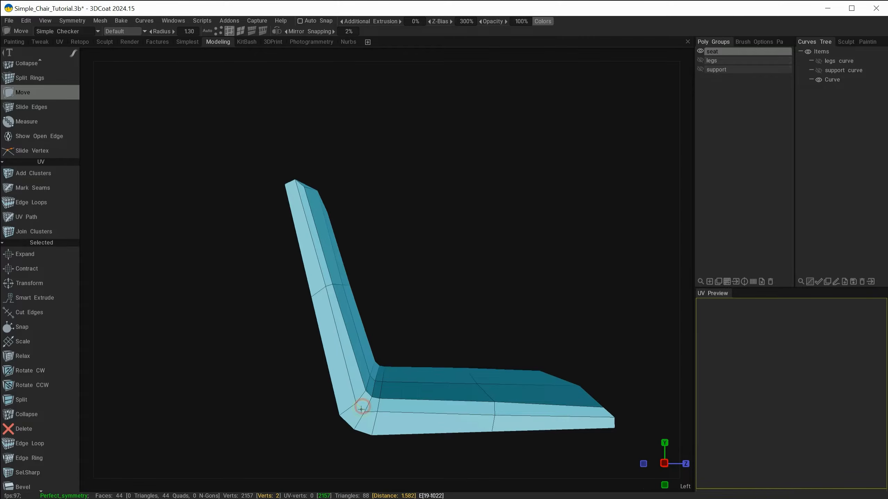
Reposition the seat's upper front edge and its crosswise middle edge to shape the sitting surface.
drag(389, 417, 448, 322)
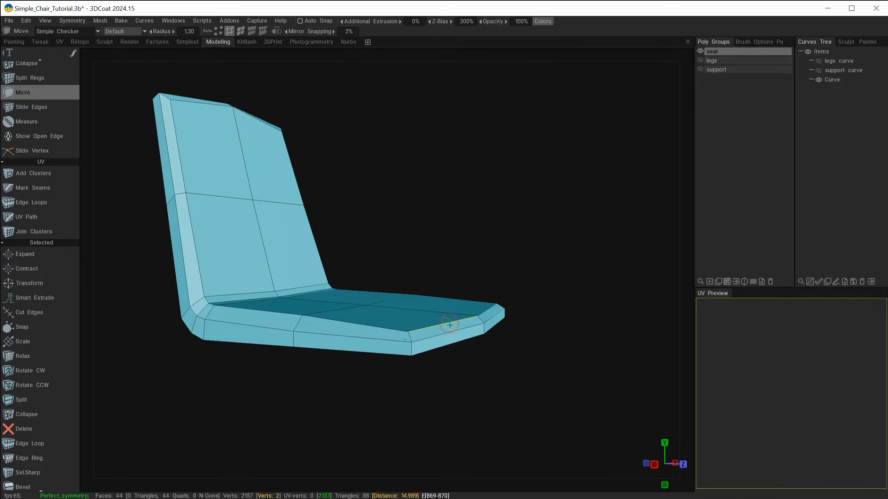
alt+drag(458, 357, 490, 356)
drag(452, 332, 448, 329)
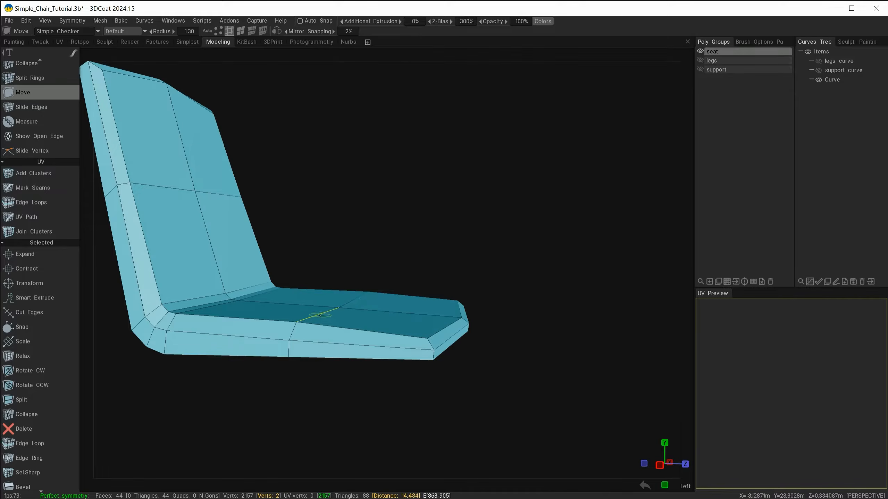
drag(320, 314, 337, 324)
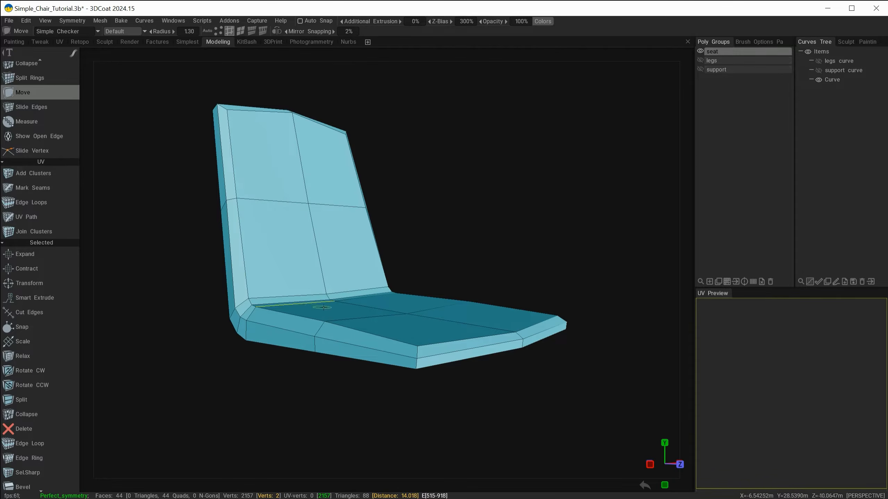
Reposition the upper front edge of the backrest to refine its side profile.
alt+drag(362, 252, 484, 278)
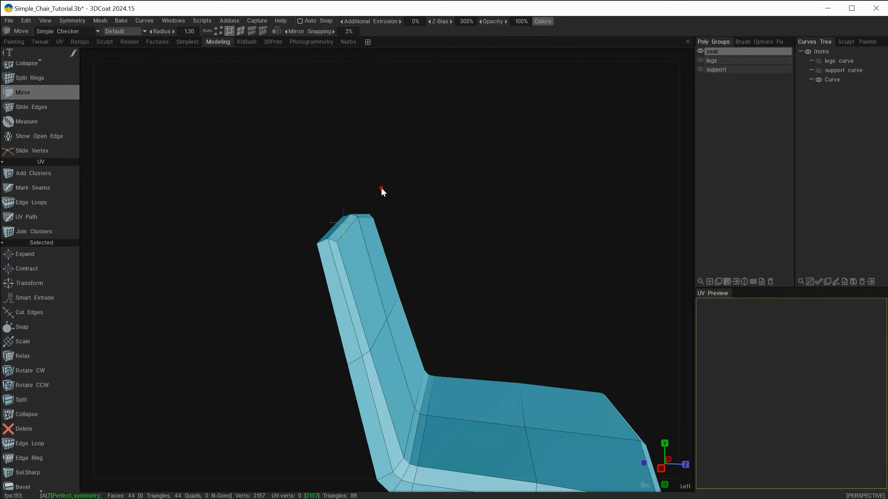
alt+drag(381, 188, 395, 207)
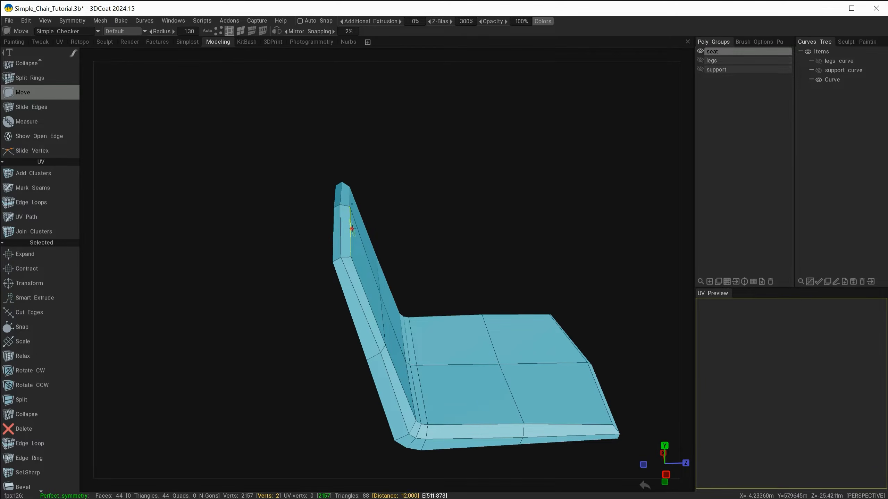
drag(351, 229, 406, 205)
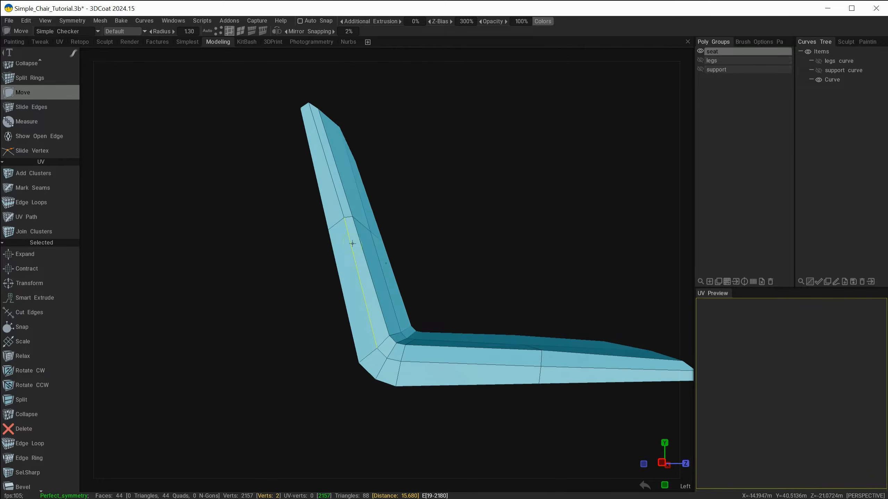
Examine the side profile of the seat and backrest, including the bend between them, from several angles.
alt+drag(349, 248, 390, 230)
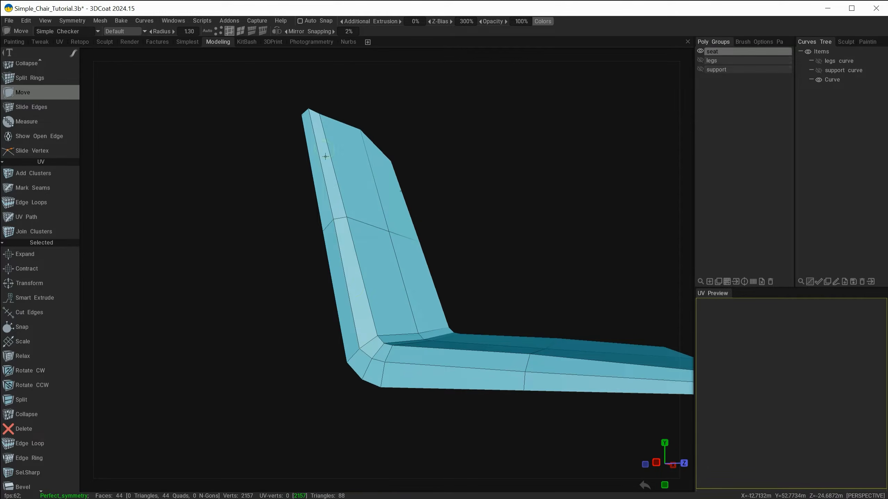
alt+drag(503, 274, 510, 277)
alt+middle_drag(508, 214, 437, 187)
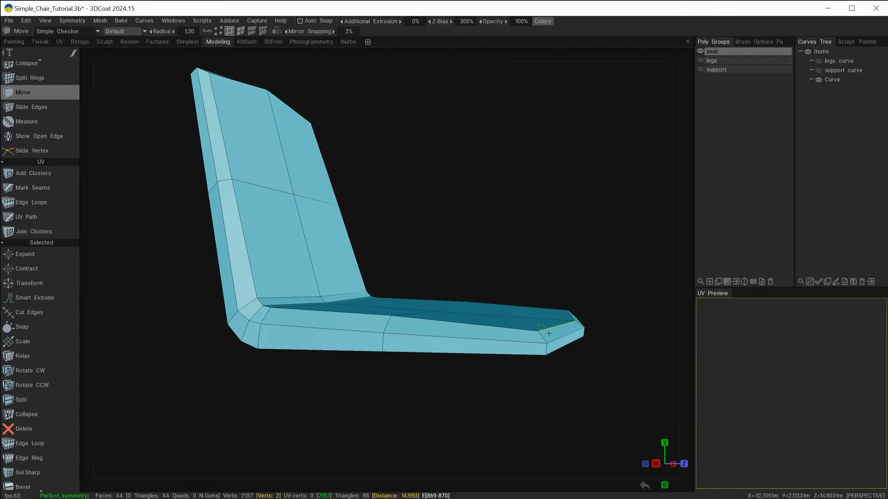
alt+middle_drag(508, 233, 541, 248)
mouse_move(542, 249)
alt+mouse_down()
mouse_move(546, 269)
mouse_move(539, 264)
alt+mouse_up()
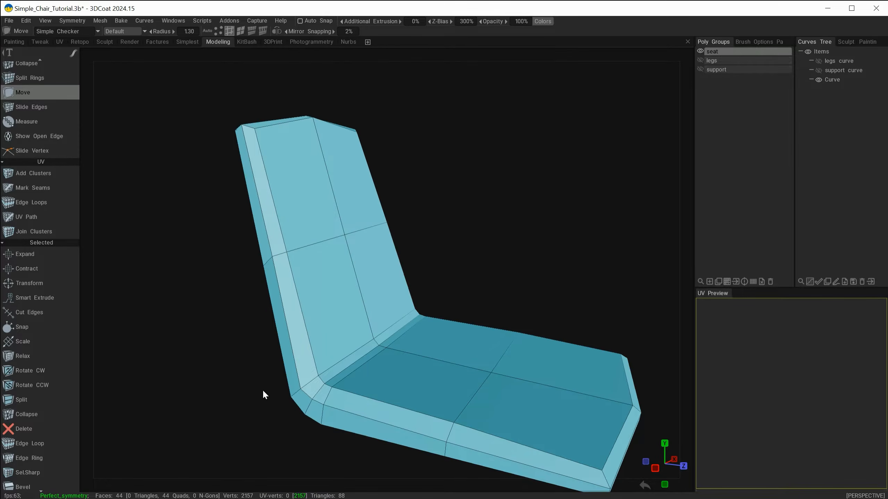
middle_drag(263, 391, 265, 323)
drag(265, 322, 288, 327)
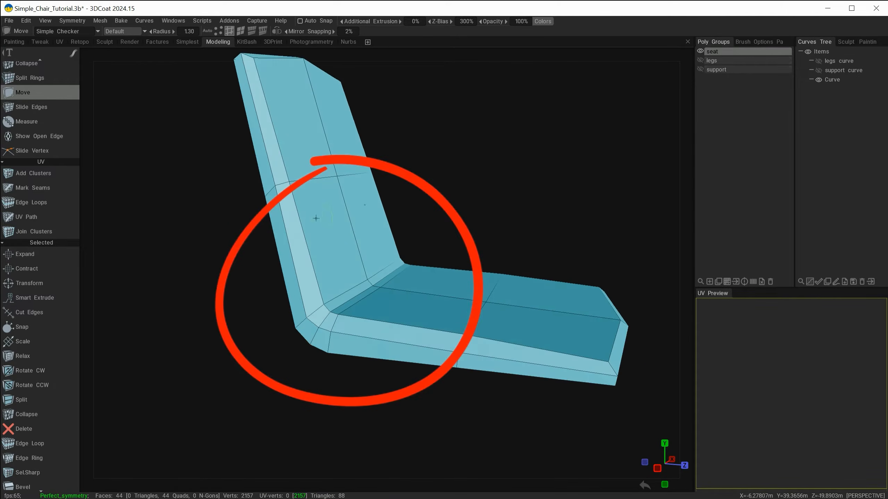
mouse_move(308, 397)
mouse_down()
mouse_move(330, 391)
mouse_move(369, 354)
mouse_up()
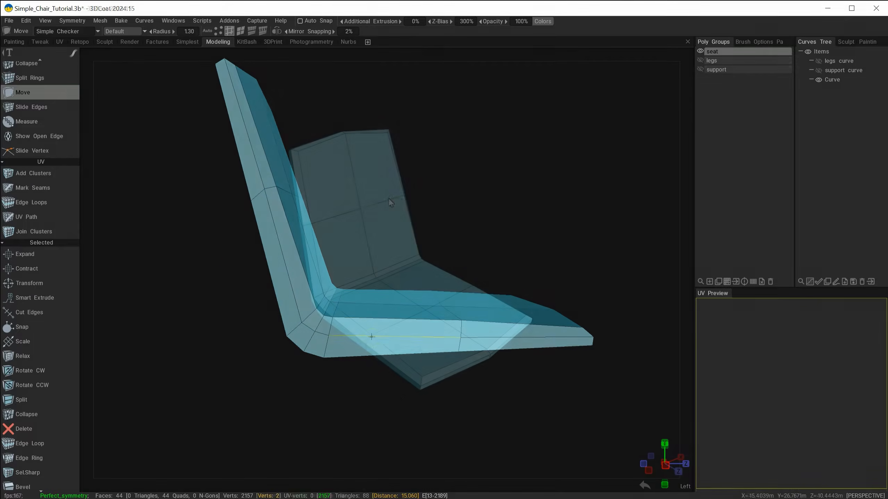
alt+drag(445, 134, 495, 151)
scroll(444, 138, up, 4)
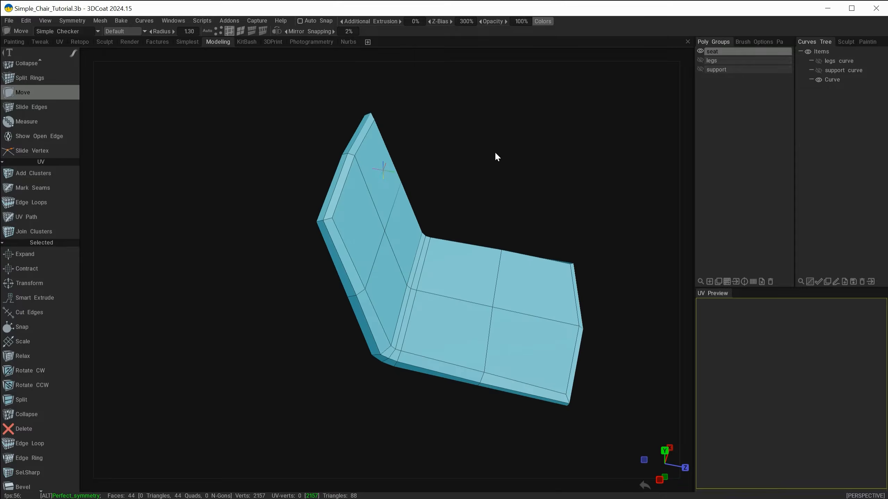
alt+right_drag(495, 151, 461, 131)
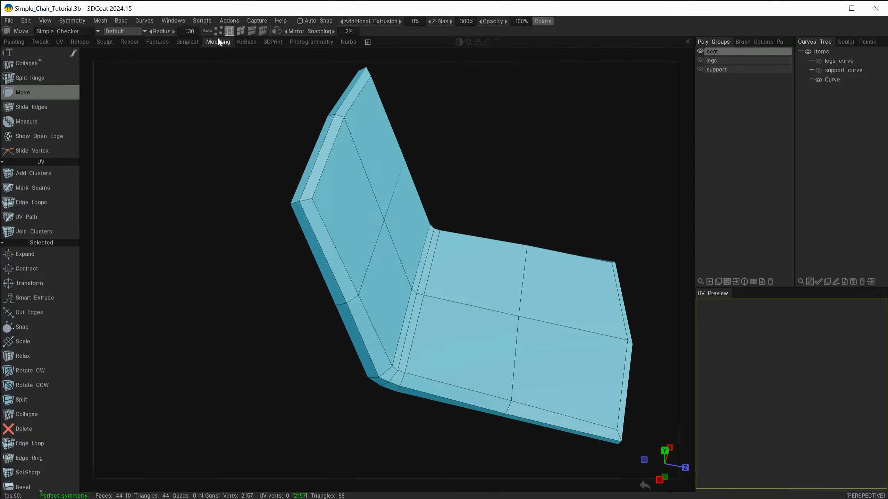
Select the short edges at the backrest's upper corners with the Select tool in edge mode.
scroll(56, 78, up, 10)
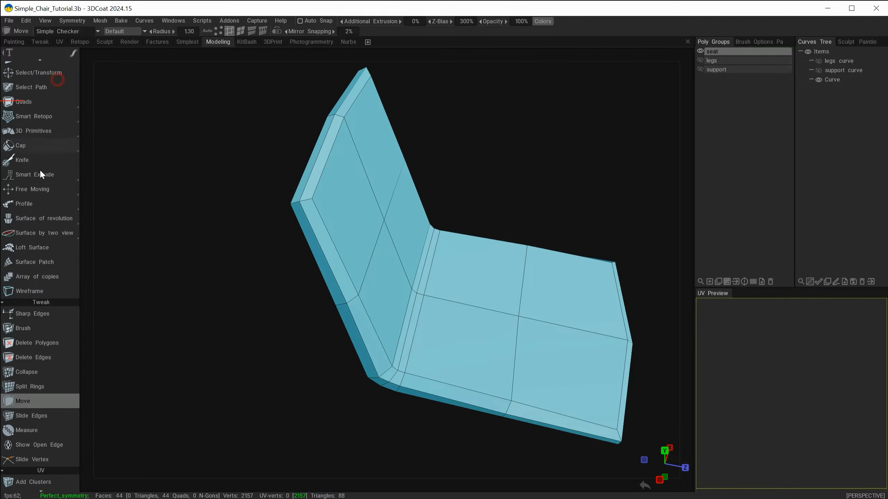
click(45, 90)
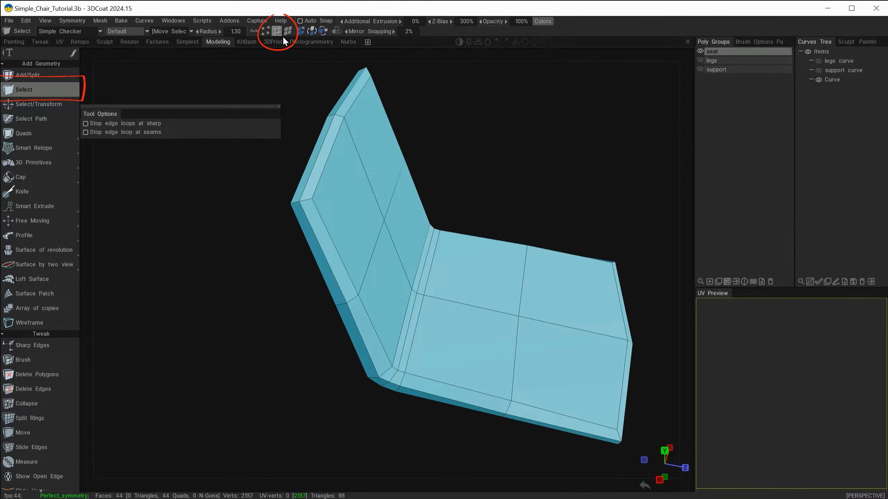
click(309, 200)
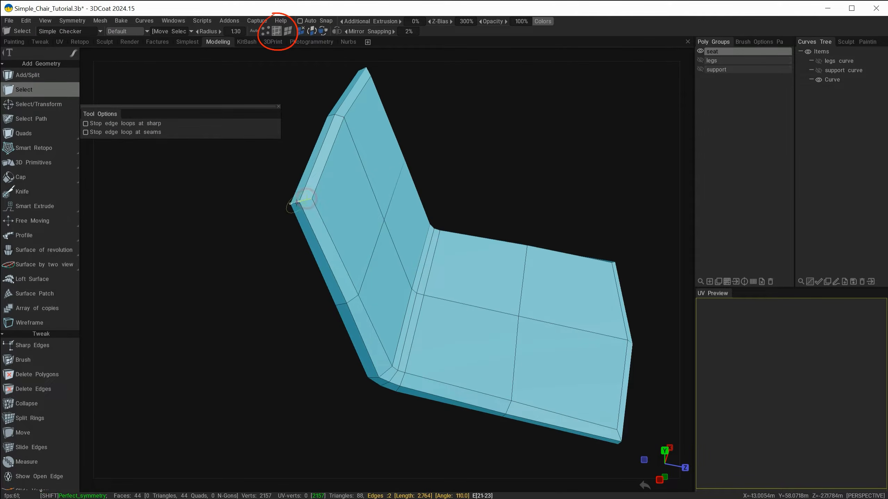
mouse_move(272, 269)
mouse_down()
mouse_move(206, 249)
mouse_move(266, 208)
mouse_move(262, 236)
mouse_up()
key(s)
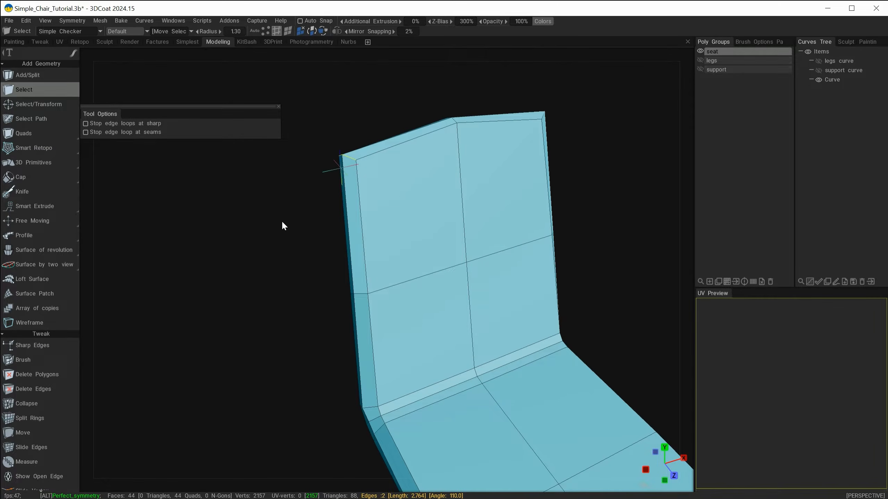
alt+right_drag(282, 220, 277, 216)
alt+middle_drag(277, 216, 236, 214)
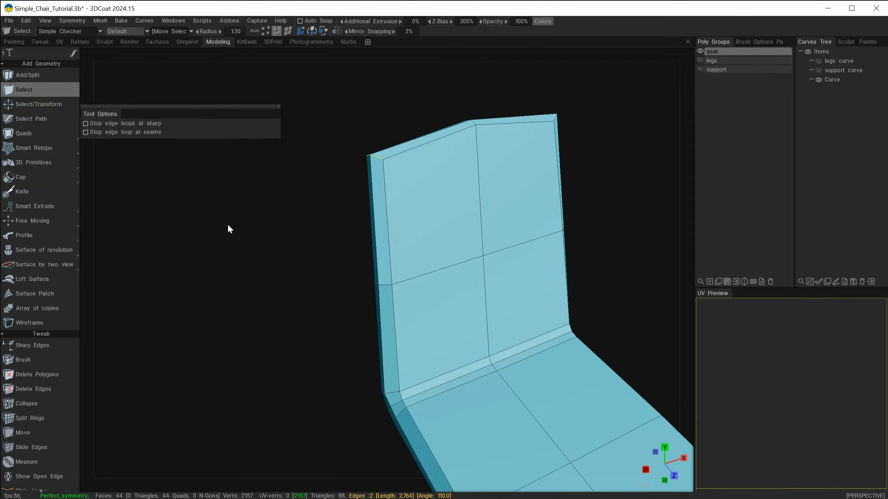
Bevel the selected corner edges of the backrest with a size of about 1.98 and one segment.
key(space)
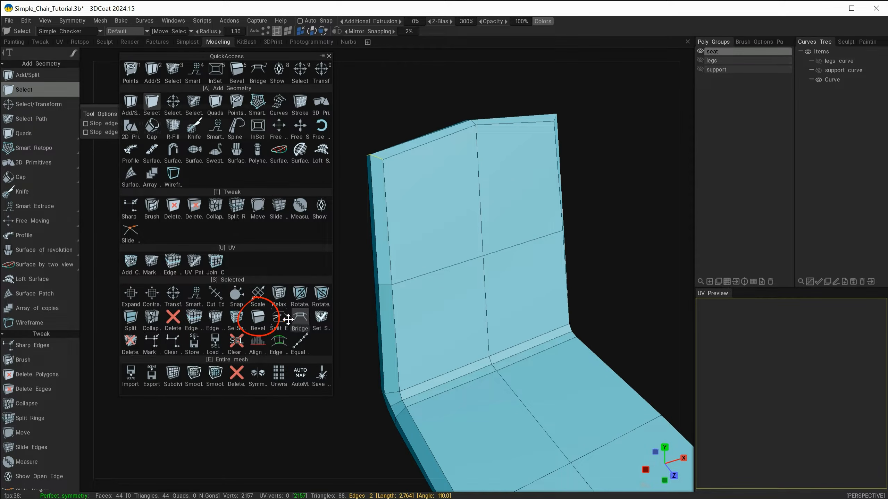
click(257, 317)
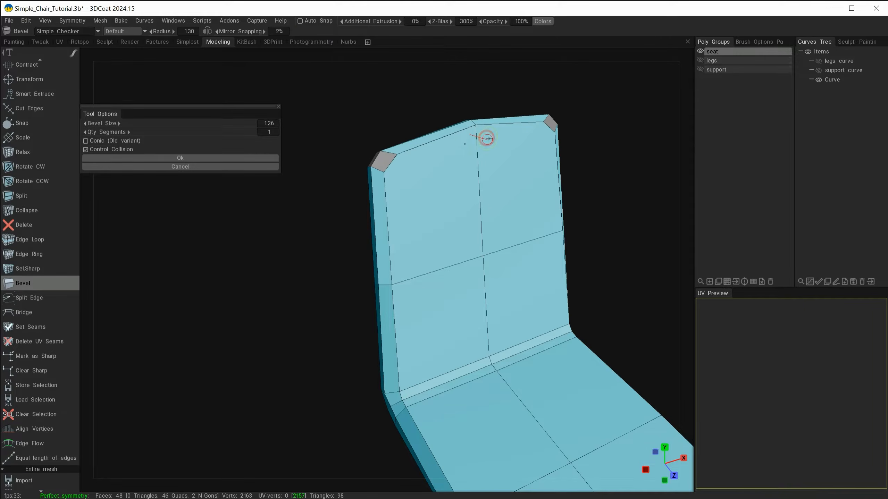
drag(498, 140, 493, 139)
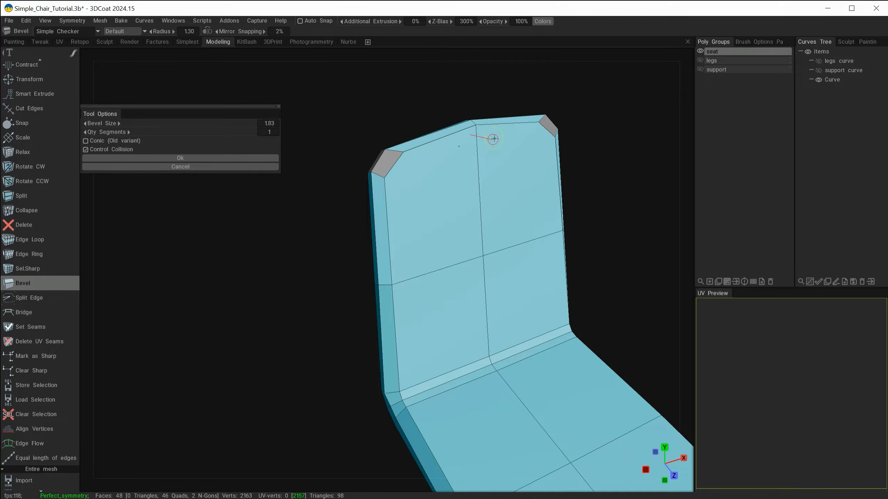
mouse_move(371, 210)
alt+mouse_down()
mouse_move(467, 193)
mouse_move(351, 198)
alt+mouse_up()
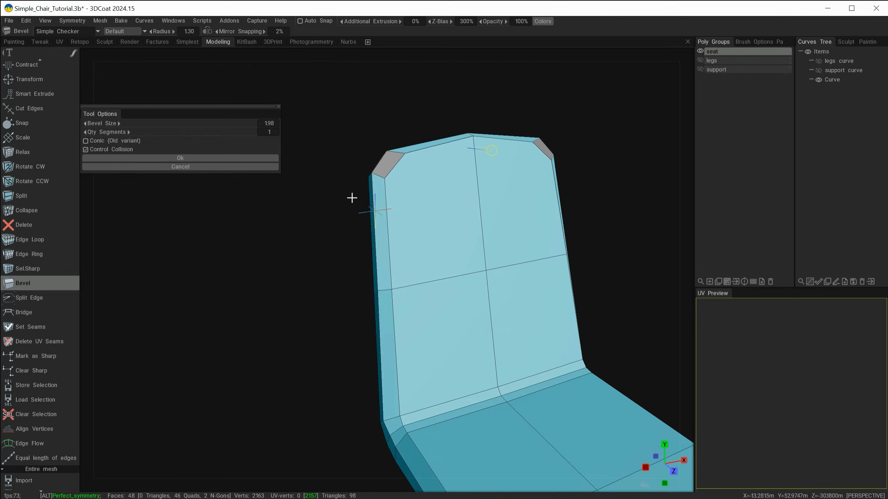
click(206, 155)
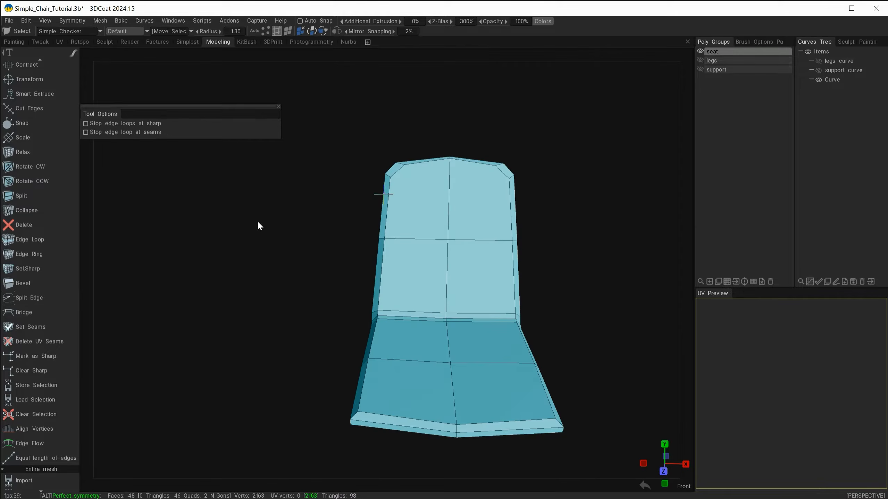
Reposition the vertices along the backrest's upper edge with the Move tool in vertex mode.
alt+right_drag(257, 220, 291, 212)
alt+middle_drag(291, 212, 278, 263)
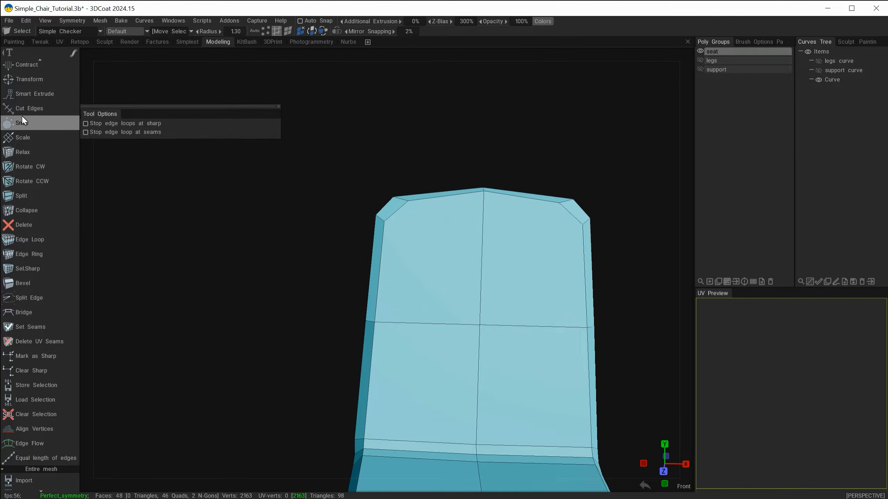
scroll(40, 147, up, 10)
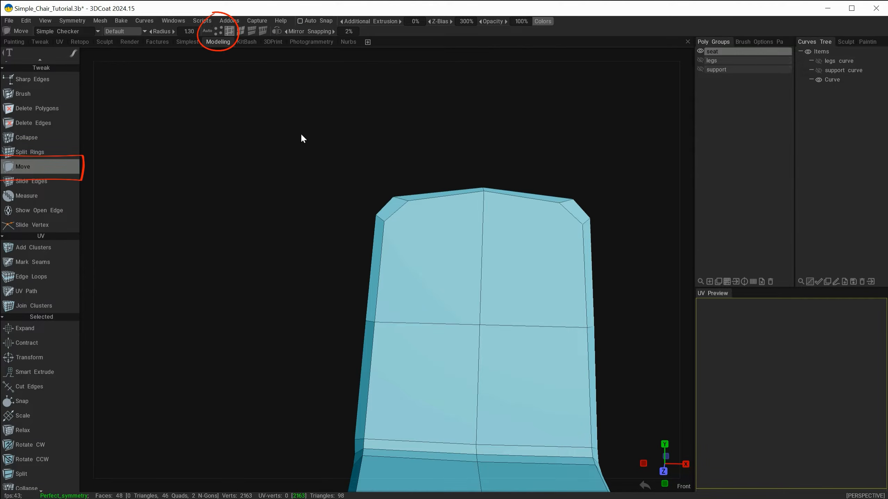
mouse_move(393, 126)
mouse_down()
mouse_move(403, 129)
mouse_move(394, 128)
mouse_up()
right_drag(395, 129, 392, 137)
drag(412, 178, 399, 203)
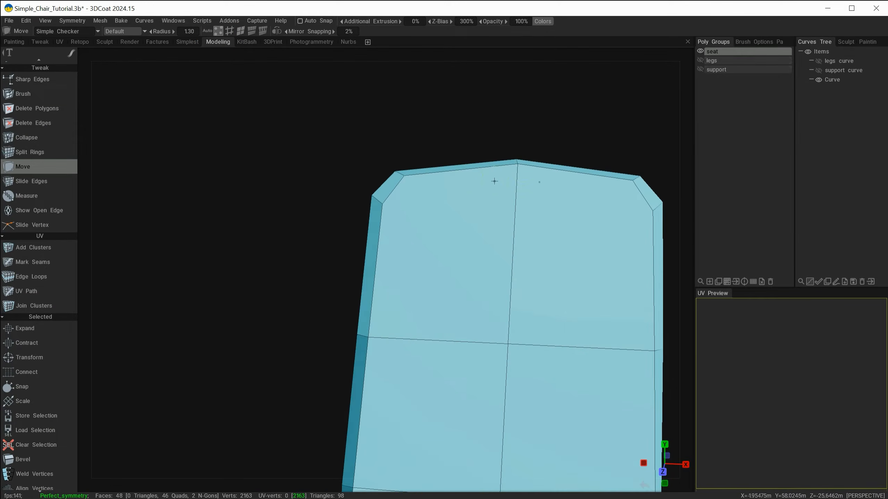
drag(521, 168, 521, 172)
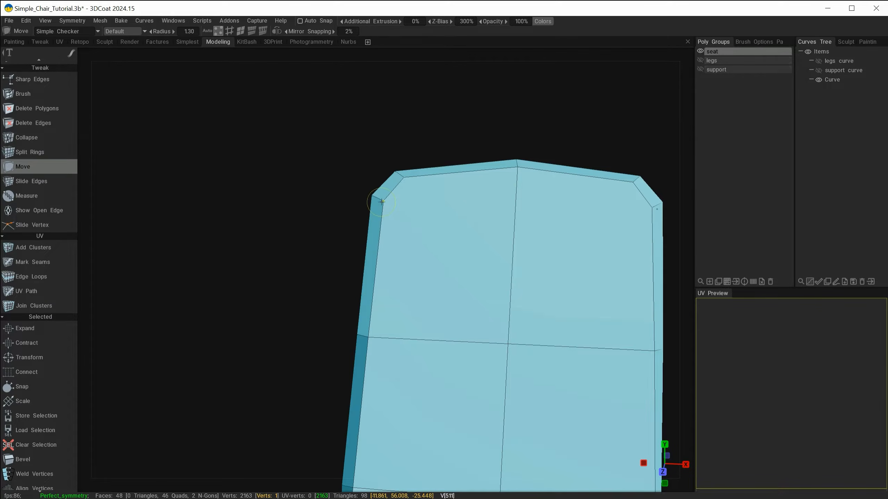
Examine the bevelled backrest corners and the seat surface from several angles.
alt+right_drag(412, 178, 314, 180)
alt+drag(418, 214, 474, 209)
alt+right_drag(416, 204, 451, 190)
alt+middle_drag(451, 189, 416, 169)
alt+drag(446, 178, 380, 186)
alt+right_drag(380, 185, 405, 186)
alt+drag(405, 186, 372, 185)
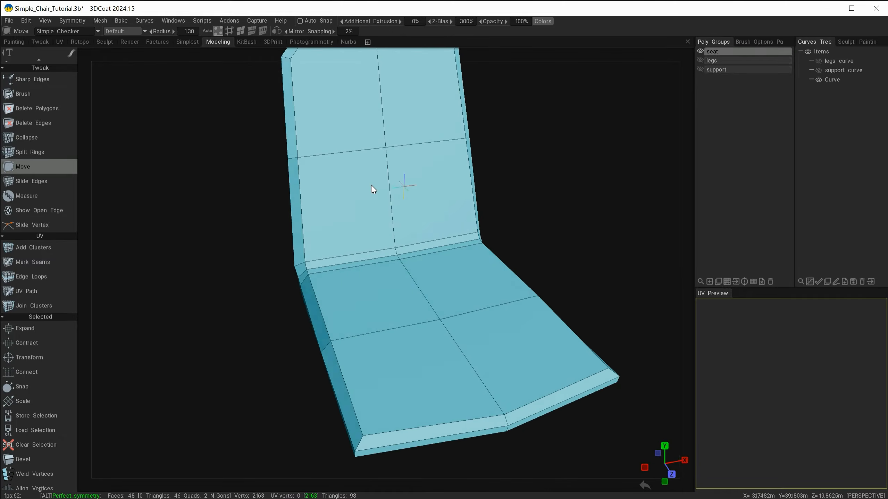
mouse_move(371, 184)
alt+middle_down()
mouse_move(392, 194)
mouse_move(407, 224)
alt+middle_up()
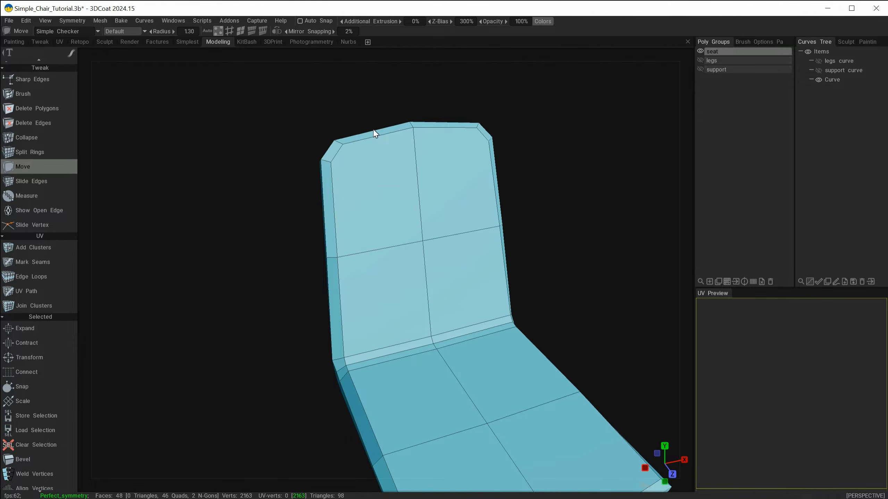
alt+middle_drag(391, 198, 390, 138)
alt+drag(408, 200, 405, 195)
Select the four large front faces of the backrest with the Select tool in face mode.
scroll(42, 245, up, 7)
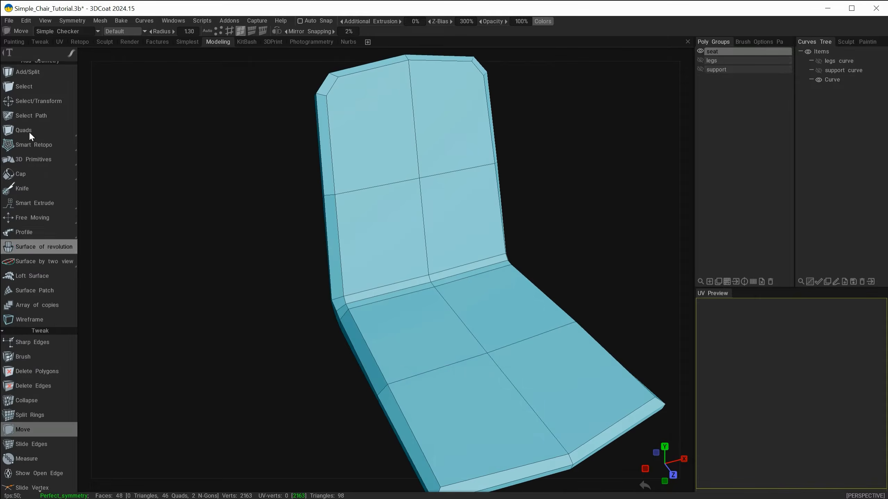
click(30, 91)
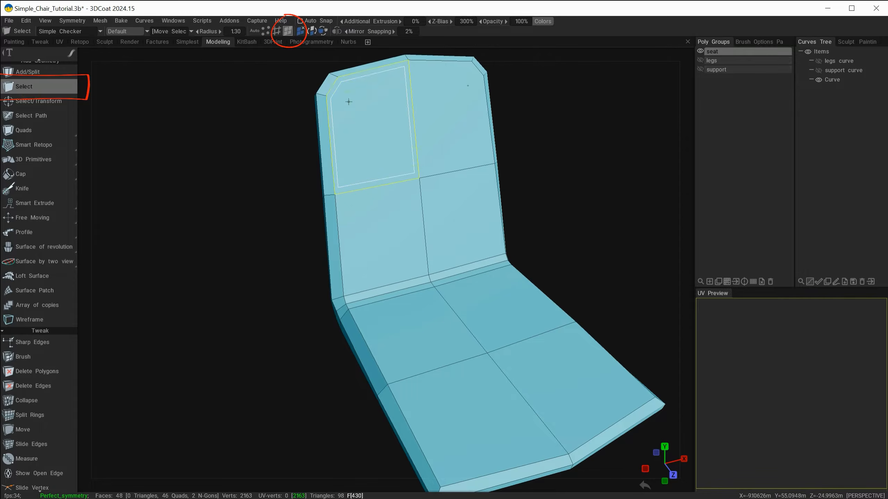
click(387, 153)
shift+click(446, 144)
shift+click(381, 223)
shift+click(444, 215)
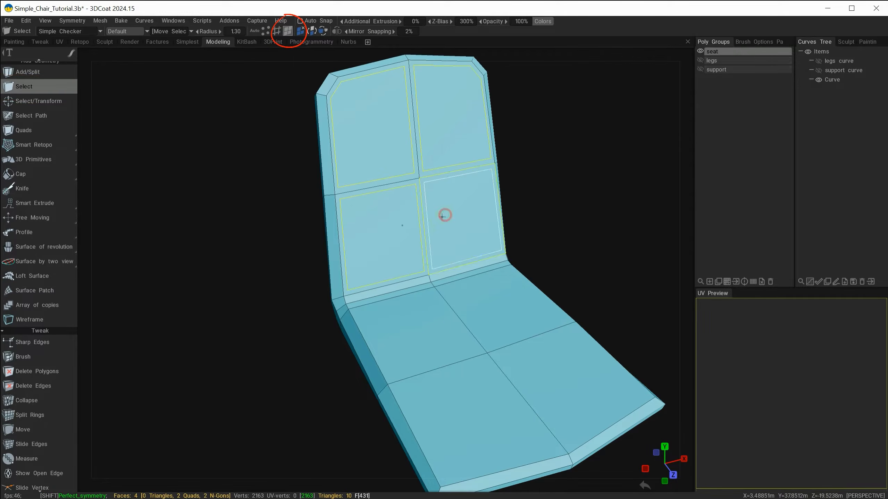
Add the narrow faces at the bend and the four upper faces of the seat to the selection.
shift+click(404, 285)
shift+click(426, 331)
shift+click(489, 362)
shift+click(511, 370)
shift+click(482, 307)
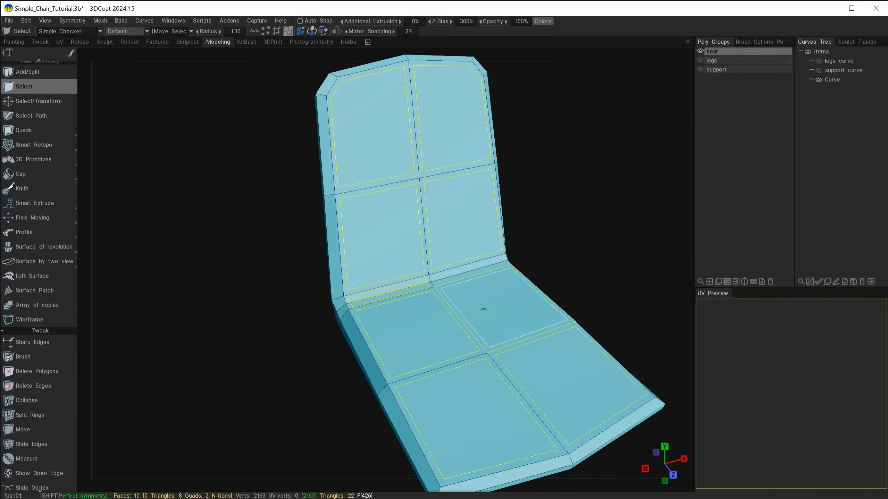
shift+click(457, 269)
drag(238, 331, 202, 281)
Inset the selected seat and backrest faces as one region with a slightly enlarged border, and drop the selection.
key(space)
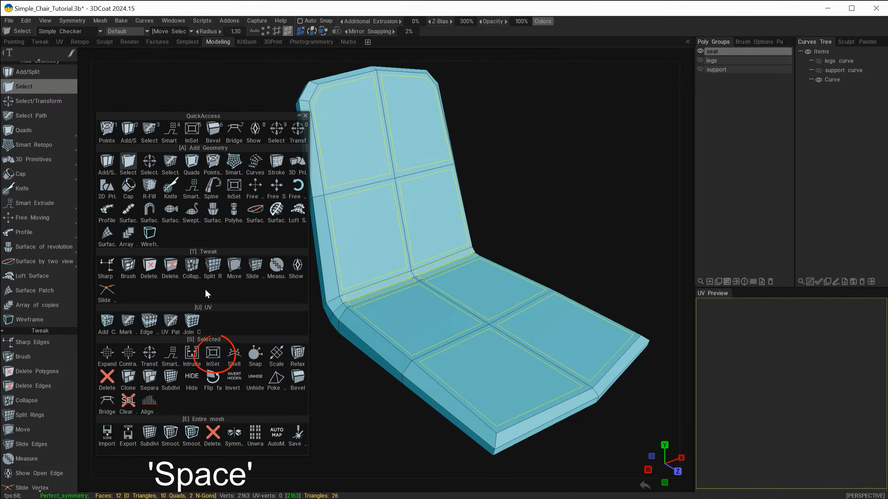
click(213, 358)
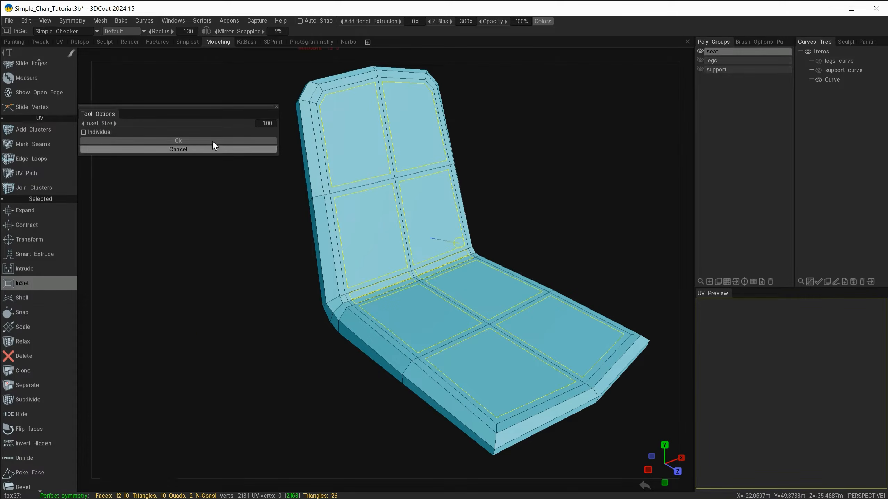
mouse_move(467, 239)
mouse_down()
mouse_move(465, 249)
mouse_move(456, 246)
mouse_move(464, 242)
mouse_up()
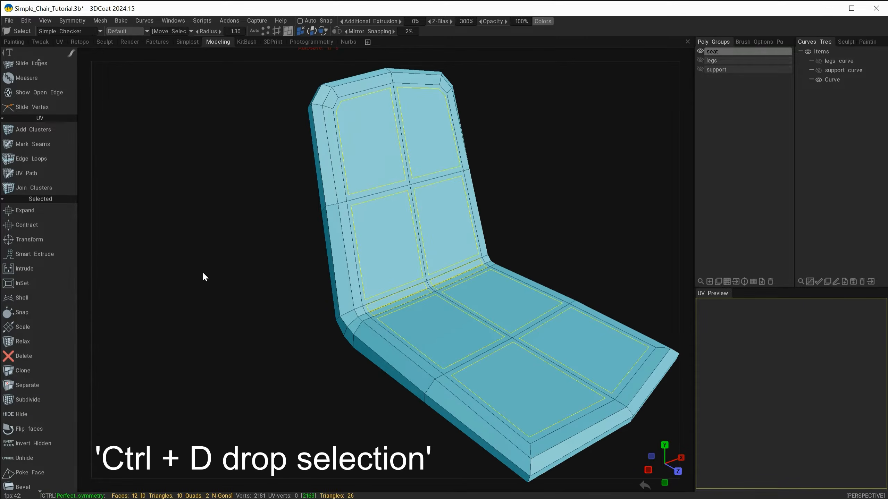
key(ctrl+d)
Examine the inset border around the seat and backrest from different angles.
scroll(258, 252, down, 3)
drag(258, 252, 280, 240)
scroll(280, 239, up, 5)
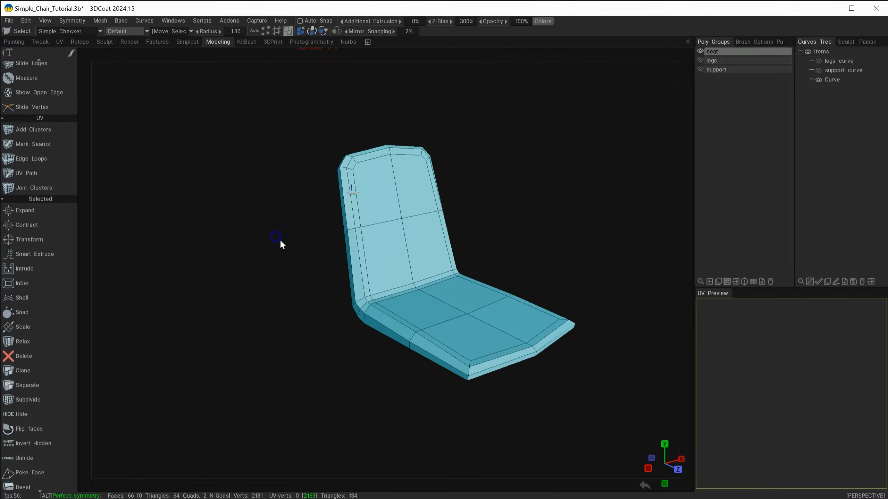
middle_drag(282, 232, 265, 219)
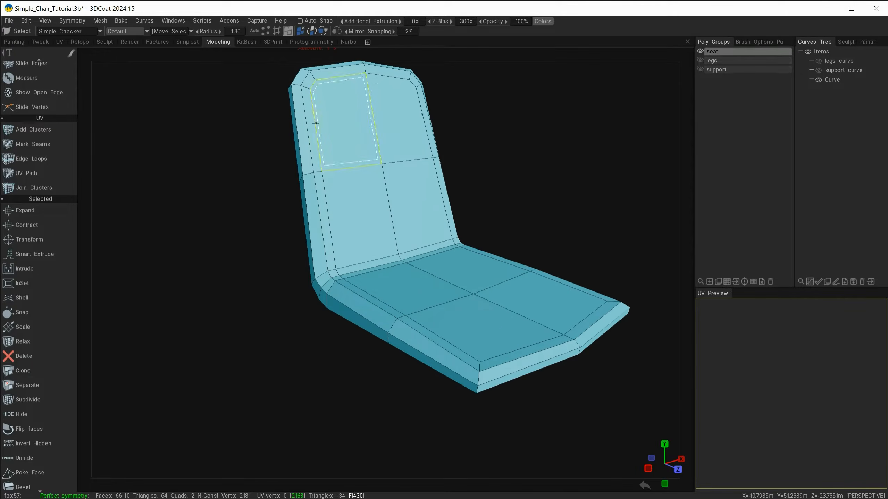
mouse_move(253, 312)
mouse_down()
mouse_move(240, 311)
mouse_move(266, 307)
mouse_up()
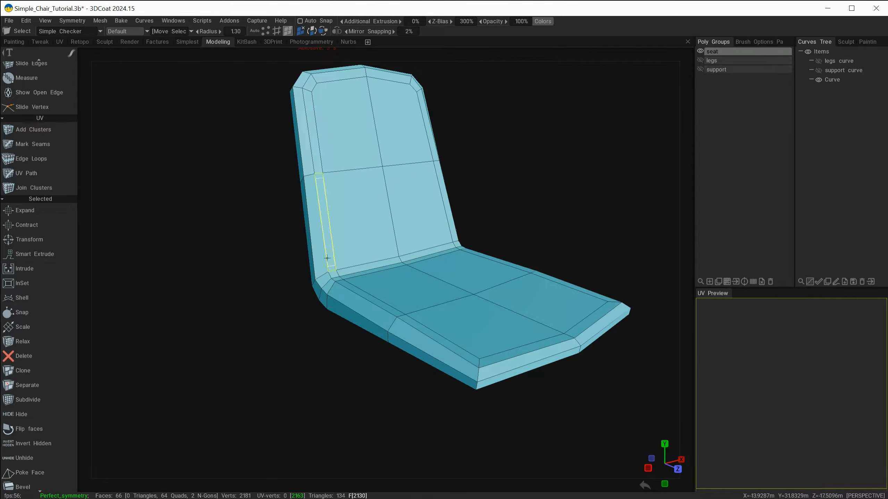
drag(252, 333, 309, 301)
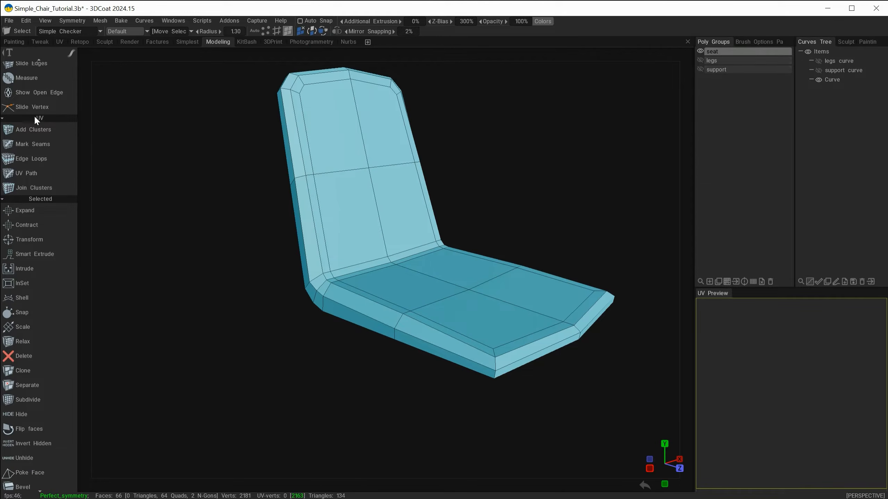
scroll(45, 143, up, 8)
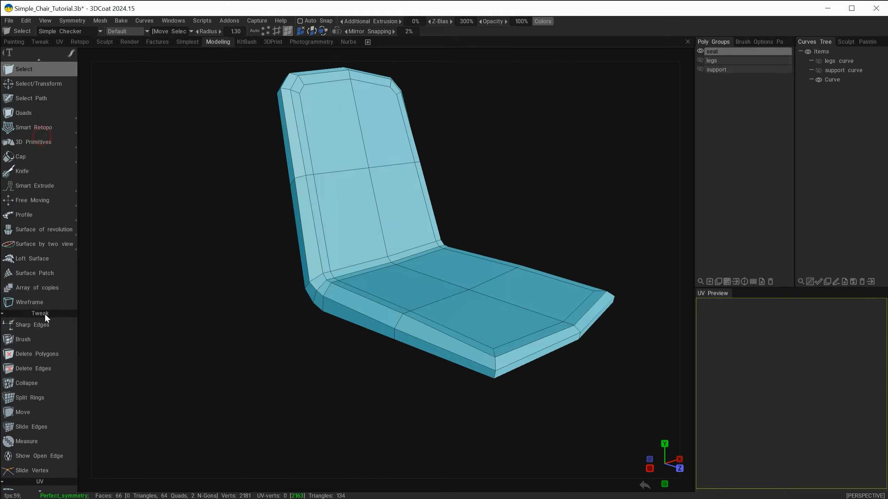
Reposition the border vertices along the seat's sides and front with the Move tool in vertex mode.
drag(54, 153, 44, 204)
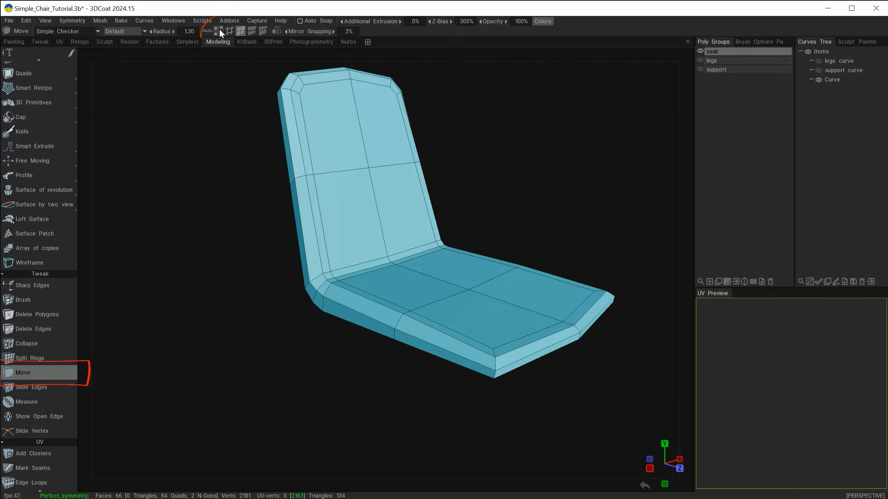
scroll(329, 260, up, 3)
mouse_move(328, 260)
alt+mouse_down()
mouse_move(292, 267)
mouse_move(351, 268)
mouse_move(284, 280)
mouse_move(214, 242)
mouse_move(181, 241)
mouse_move(288, 207)
mouse_move(348, 230)
mouse_move(262, 257)
alt+mouse_up()
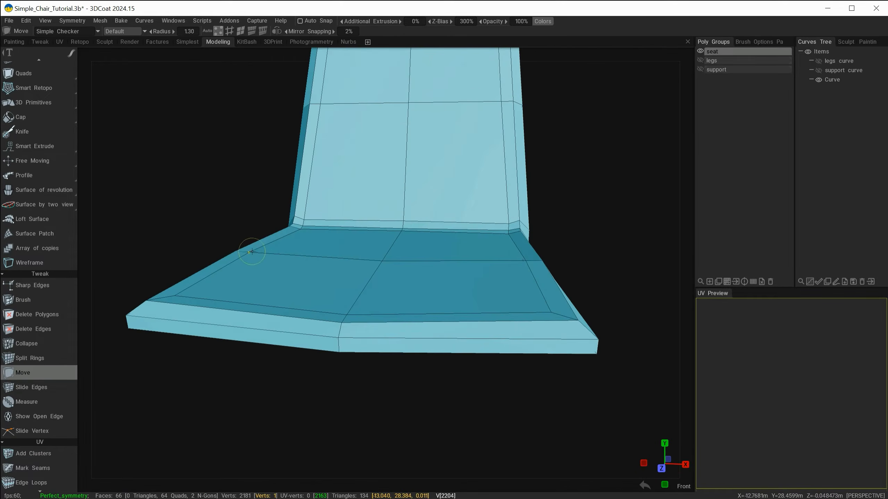
alt+drag(198, 254, 234, 257)
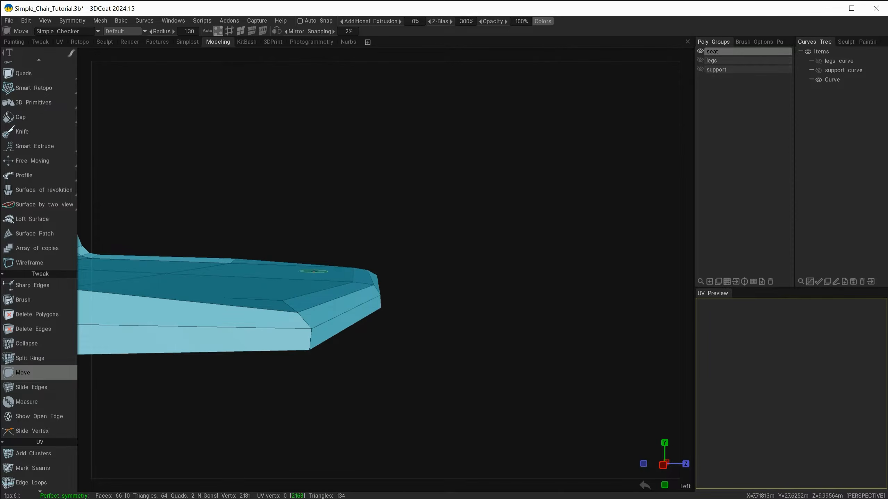
alt+drag(358, 245, 280, 200)
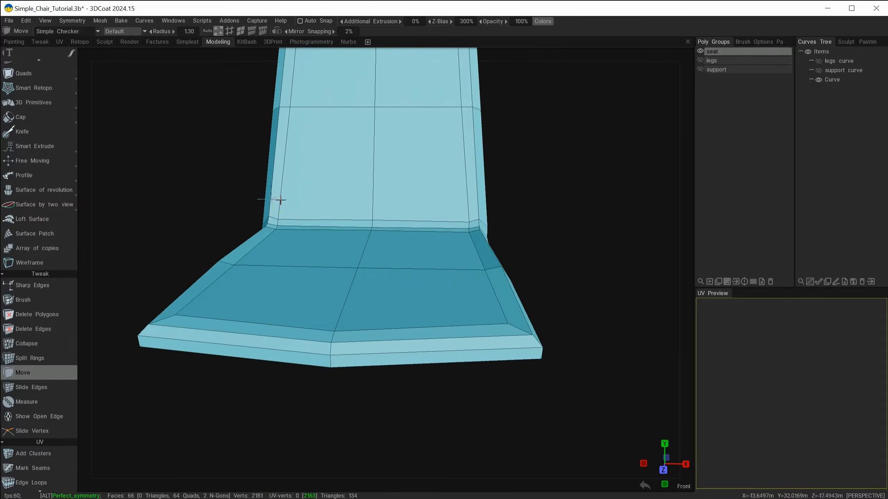
Adjust the outer side vertices where the seat meets the backrest to shape the bend's profile.
alt+middle_drag(279, 200, 315, 202)
scroll(314, 201, up, 4)
alt+drag(279, 210, 380, 193)
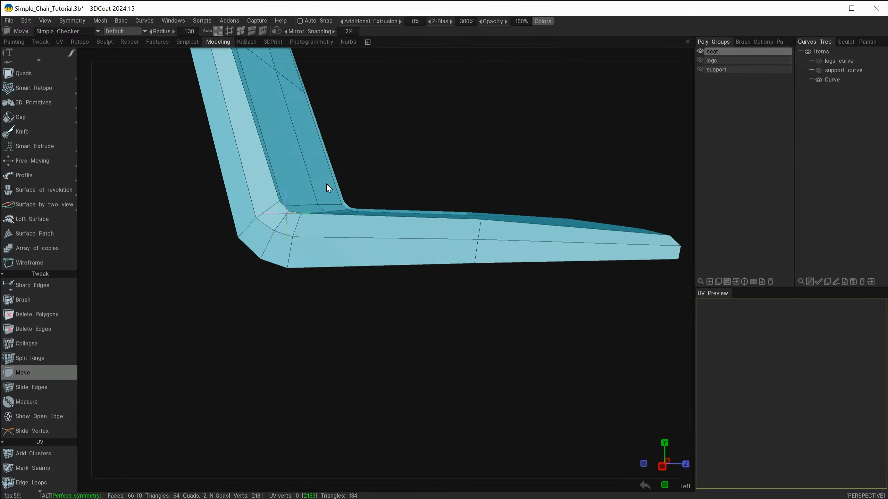
alt+middle_drag(281, 152, 348, 231)
alt+drag(348, 231, 305, 279)
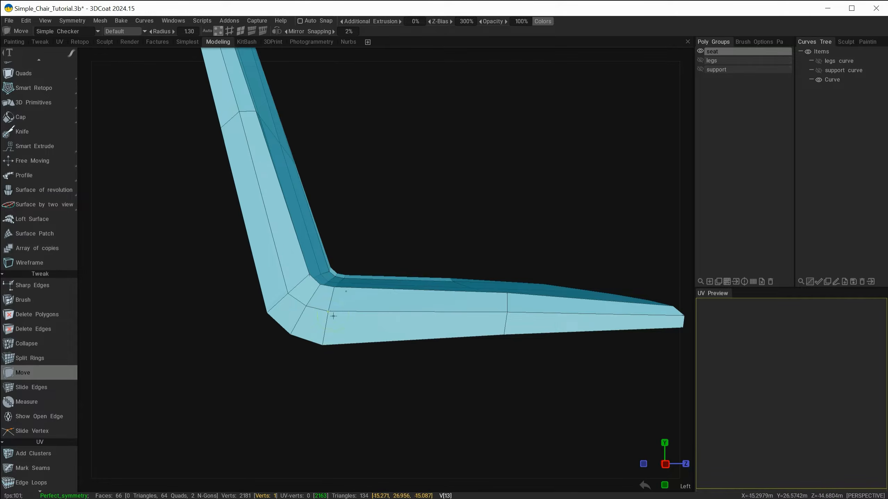
alt+drag(293, 335, 308, 229)
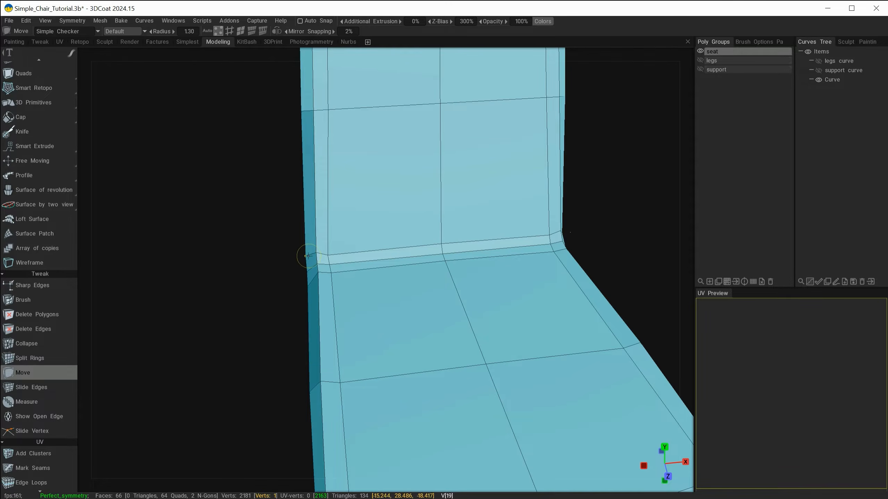
Move the inner border vertices at the side corner of the bend to even out the inset border.
drag(267, 290, 262, 268)
scroll(261, 266, up, 3)
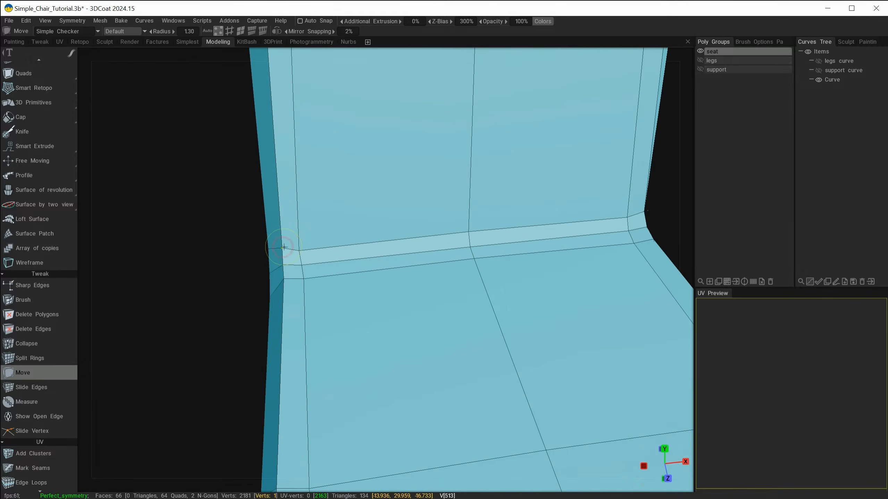
scroll(297, 223, down, 3)
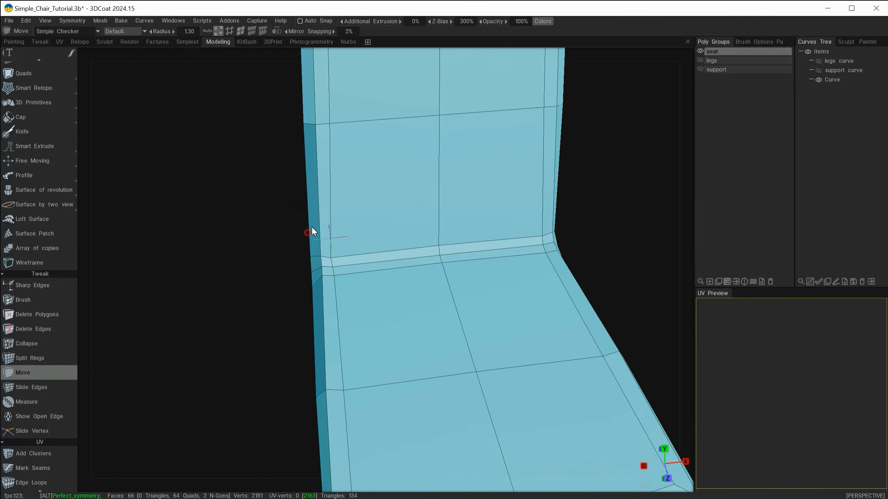
alt+drag(311, 228, 318, 340)
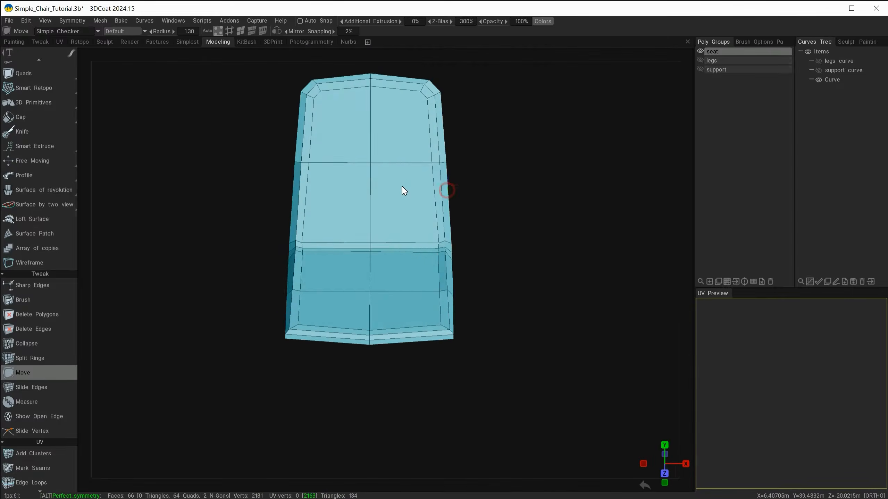
Push the centre vertex of the backrest backward to give the backrest a hollow curve.
alt+drag(402, 186, 408, 181)
alt+drag(359, 200, 472, 222)
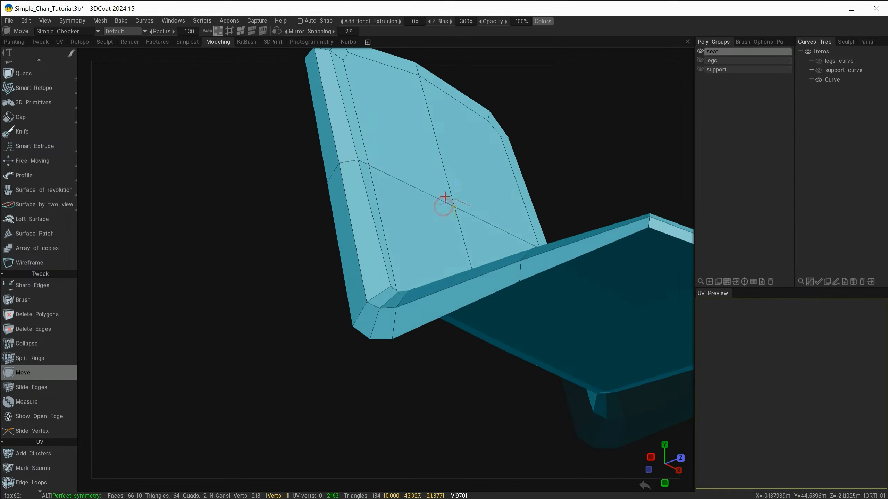
drag(375, 165, 376, 132)
alt+middle_drag(375, 132, 378, 180)
alt+drag(378, 180, 422, 313)
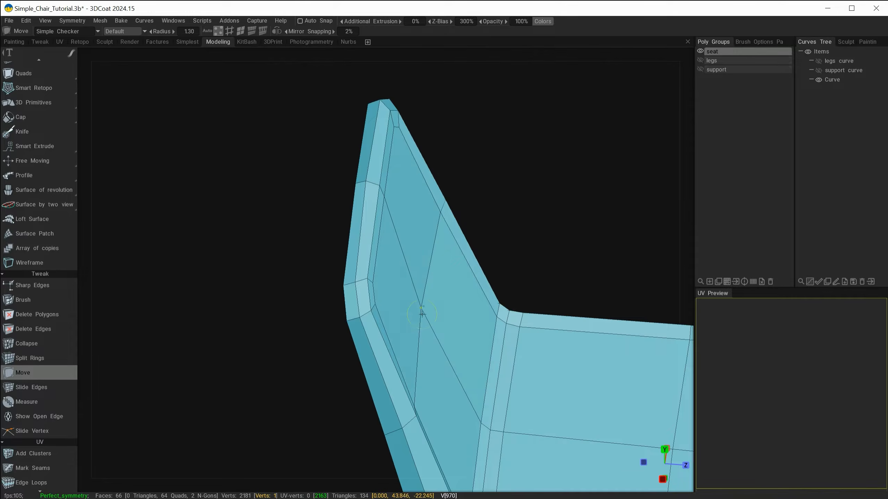
Adjust the side and centre vertices along the bend between backrest and seat to follow the curved shape.
alt+middle_drag(484, 259, 432, 123)
alt+drag(458, 228, 454, 194)
mouse_move(474, 255)
alt+mouse_down()
mouse_move(425, 305)
mouse_move(470, 237)
mouse_move(370, 335)
mouse_move(357, 307)
mouse_move(480, 269)
mouse_move(404, 365)
alt+mouse_up()
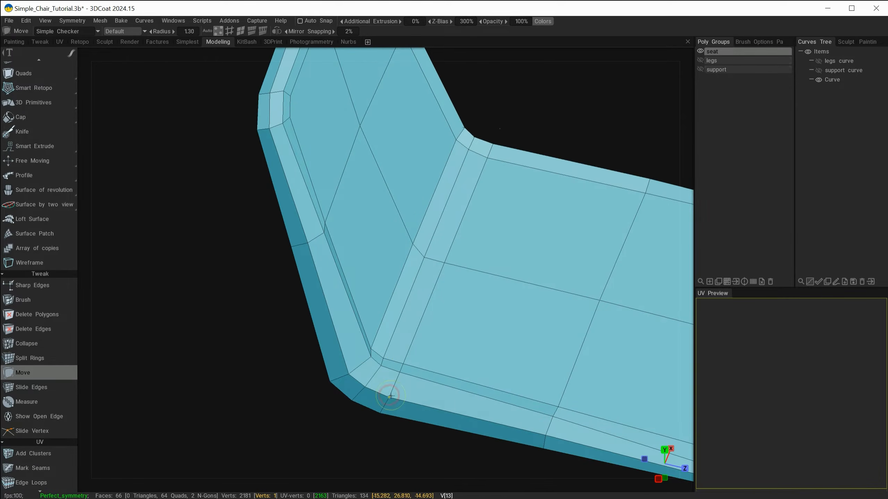
alt+drag(390, 396, 480, 315)
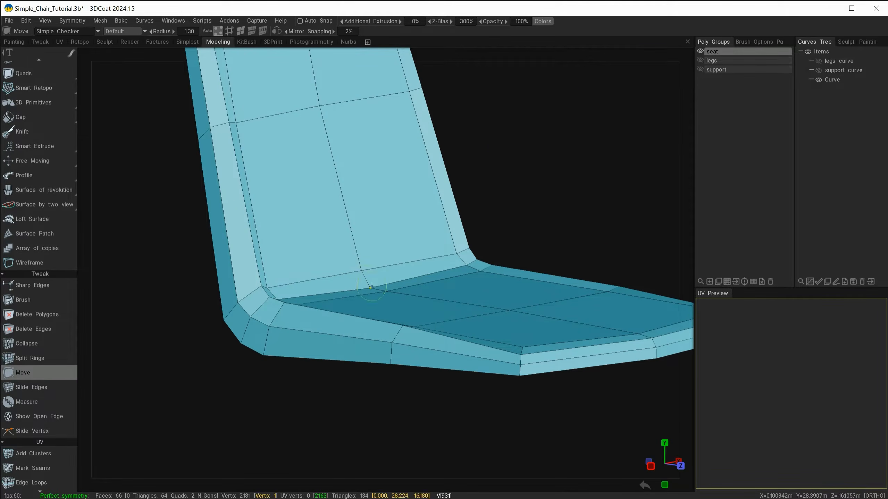
alt+drag(344, 277, 317, 341)
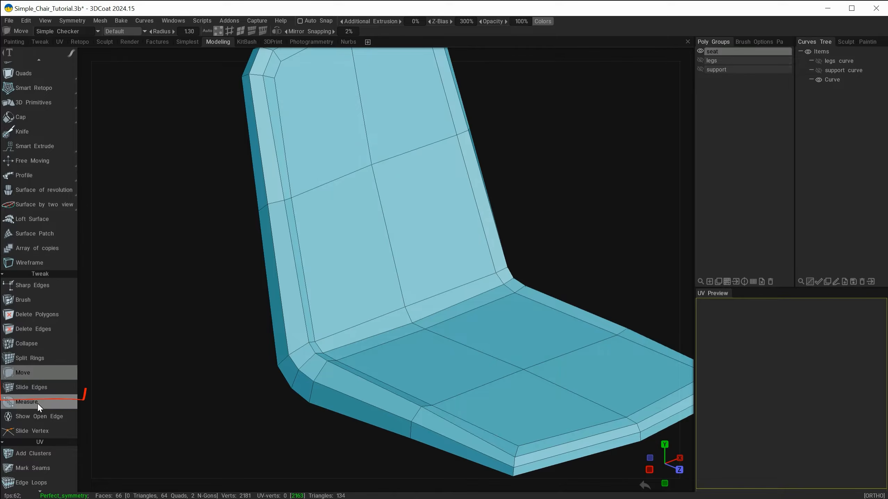
Slide the edge loops at the bend between seat and backrest with Slide Edges and Edge Loops enabled.
click(35, 387)
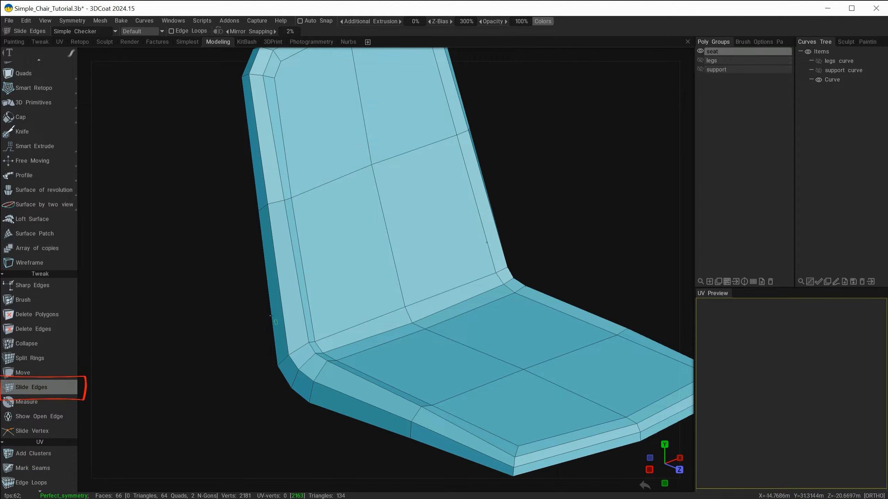
click(182, 31)
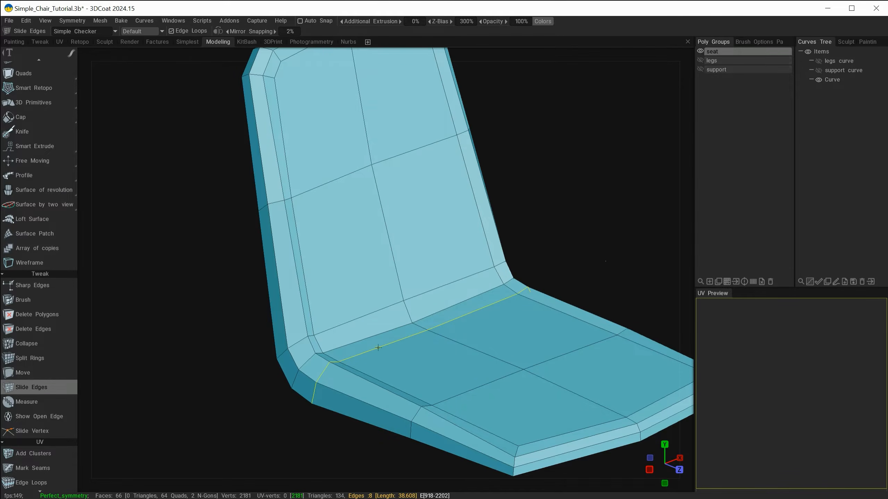
alt+drag(359, 305, 413, 232)
Move the inset border vertices near the backrest's upper edge and corners with the Move tool.
scroll(360, 197, up, 3)
scroll(41, 107, up, 3)
scroll(52, 284, down, 4)
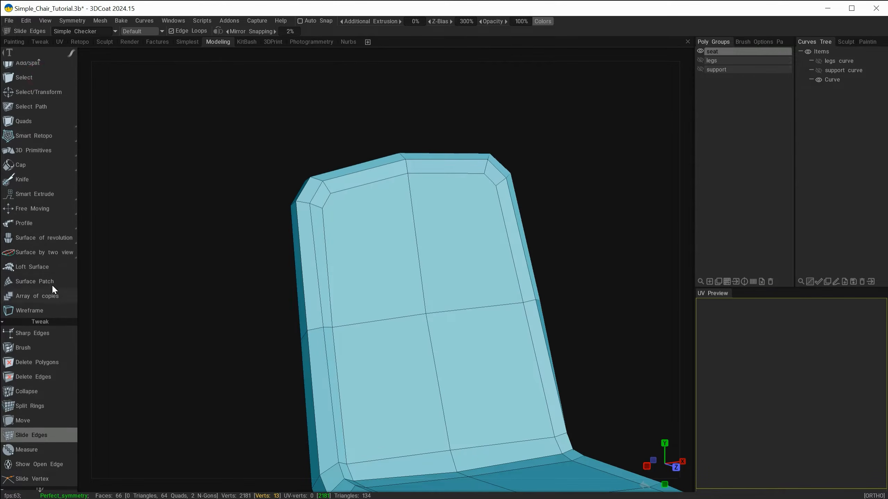
click(39, 344)
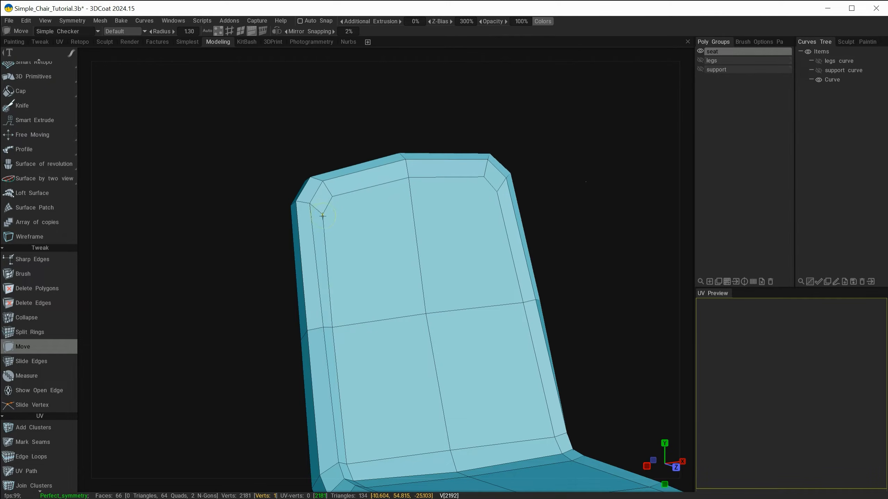
alt+drag(375, 211, 426, 206)
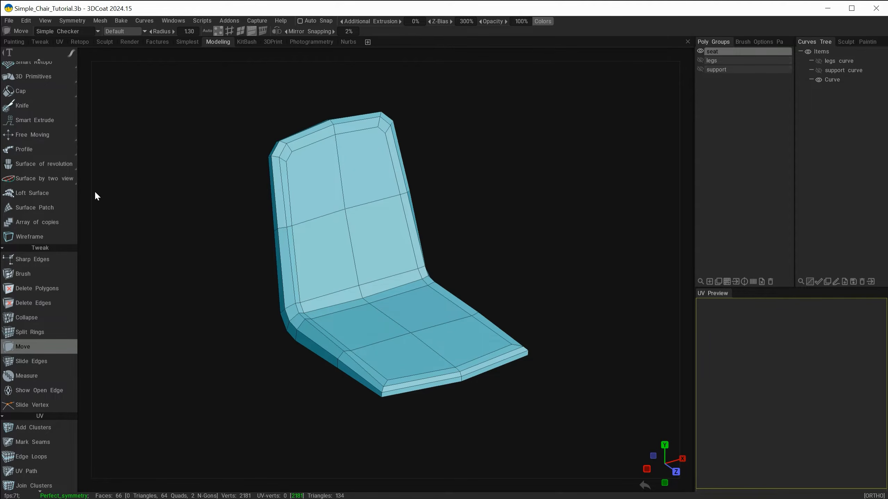
Select the short edges running down the seat's front corner with the Select tool in edge mode.
key(space)
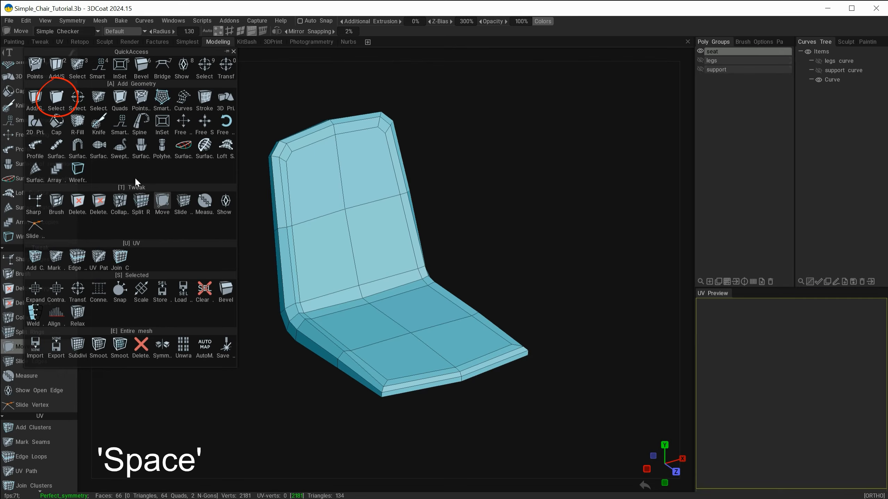
click(55, 98)
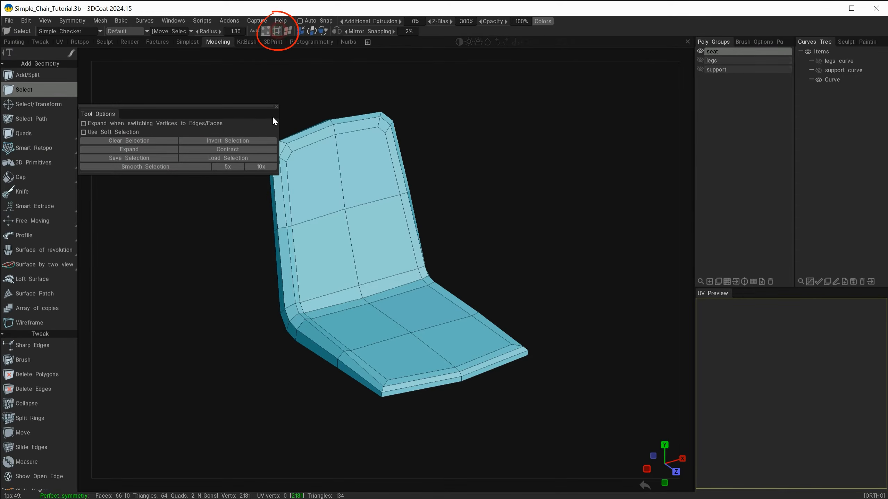
drag(186, 103, 206, 86)
drag(199, 95, 179, 109)
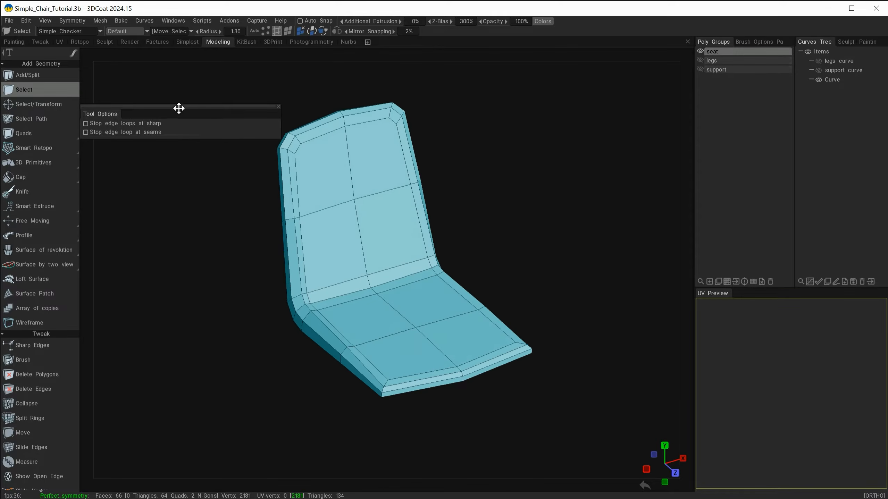
alt+right_drag(287, 249, 317, 232)
alt+middle_drag(317, 232, 354, 163)
scroll(410, 300, up, 1)
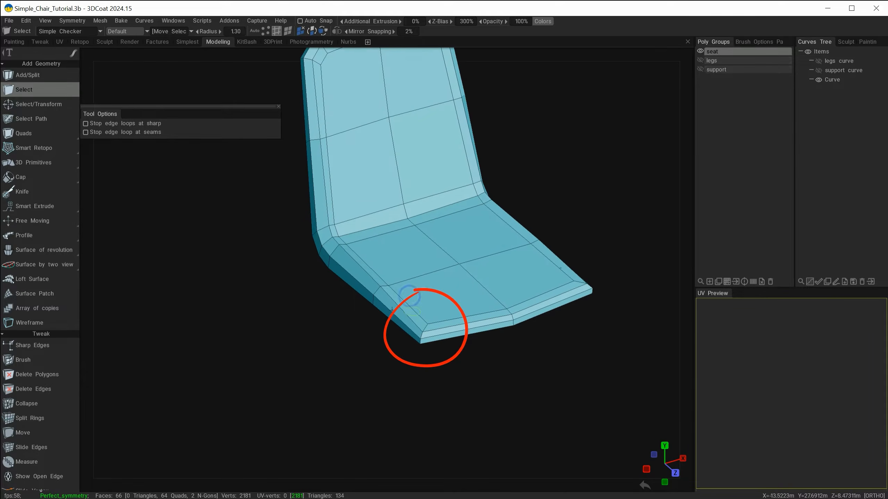
drag(424, 324, 419, 340)
mouse_move(377, 392)
mouse_down()
mouse_move(465, 380)
mouse_move(369, 392)
mouse_up()
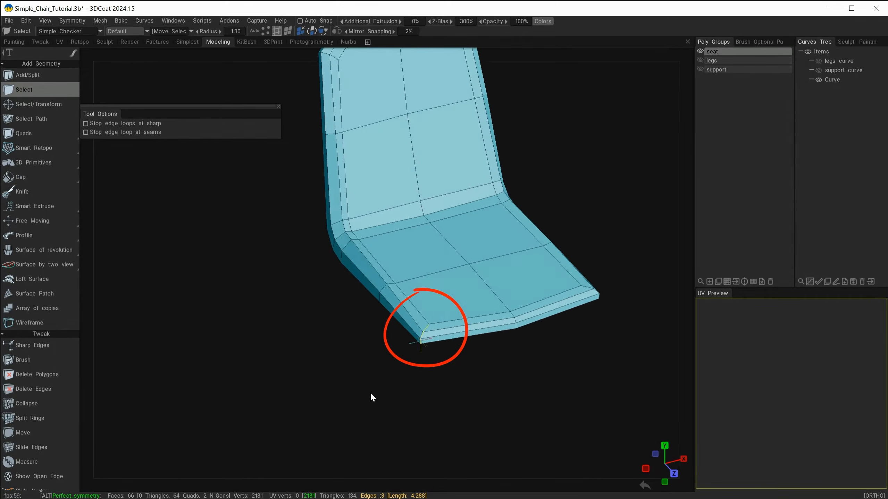
Bevel the selected front corner edges with a bevel size of 3.09 and one segment.
key(space)
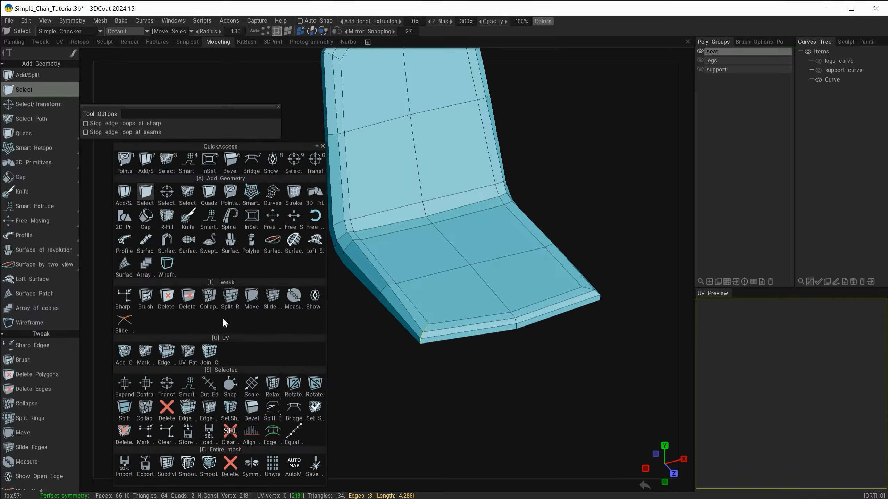
click(251, 409)
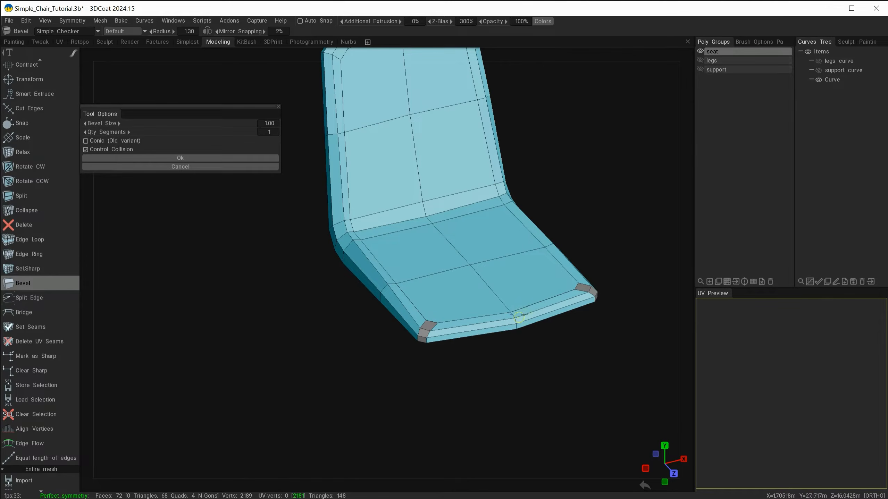
drag(520, 317, 526, 318)
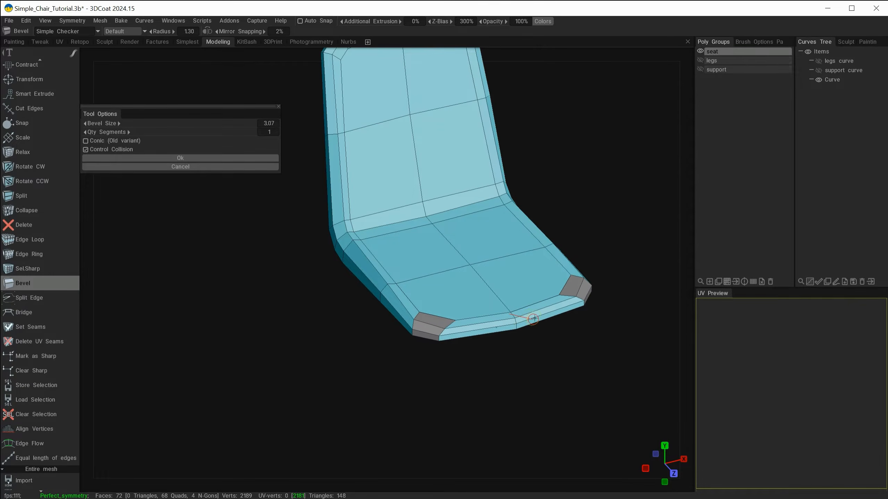
drag(533, 319, 534, 319)
alt+drag(467, 382, 493, 382)
click(157, 159)
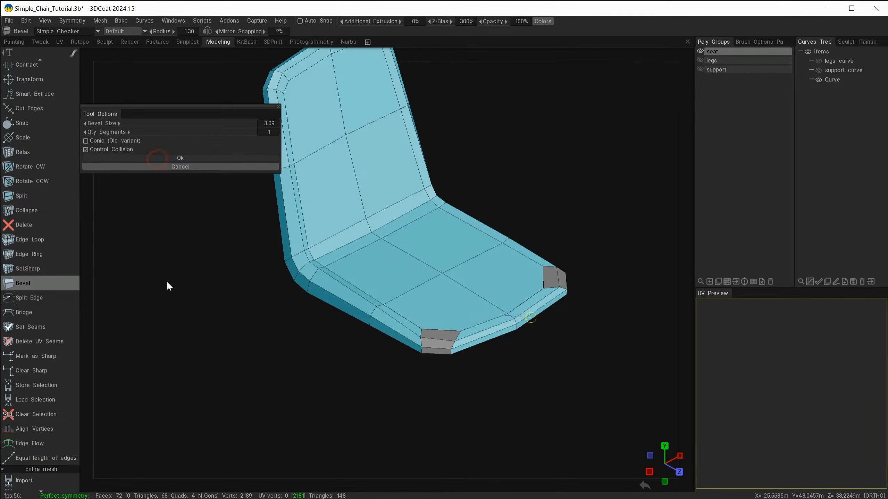
Move the inset vertex at the seat's bevelled front corner slightly with the Move tool in vertex mode.
mouse_move(328, 365)
alt+mouse_down()
mouse_move(335, 384)
mouse_move(301, 359)
mouse_move(309, 356)
alt+mouse_up()
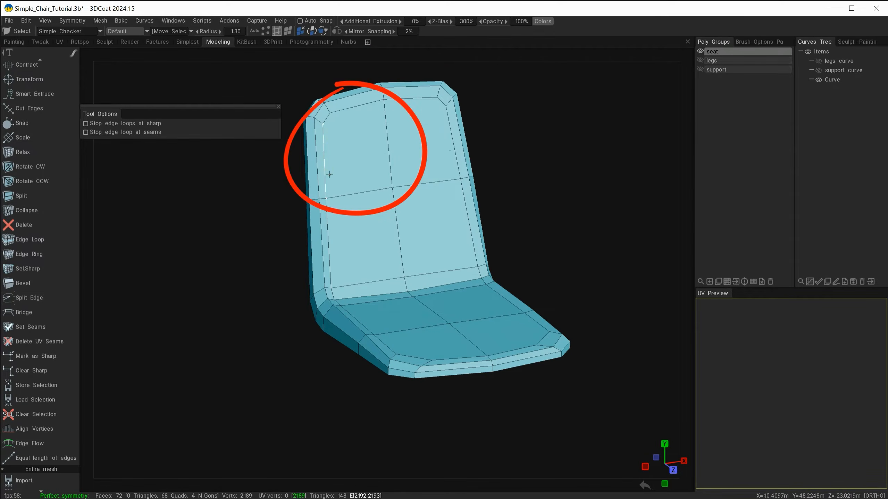
alt+drag(216, 298, 227, 320)
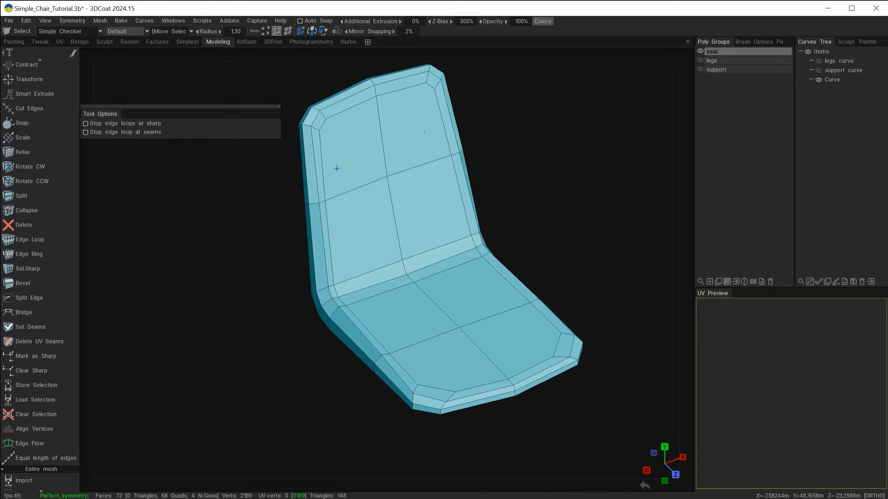
alt+drag(288, 393, 292, 263)
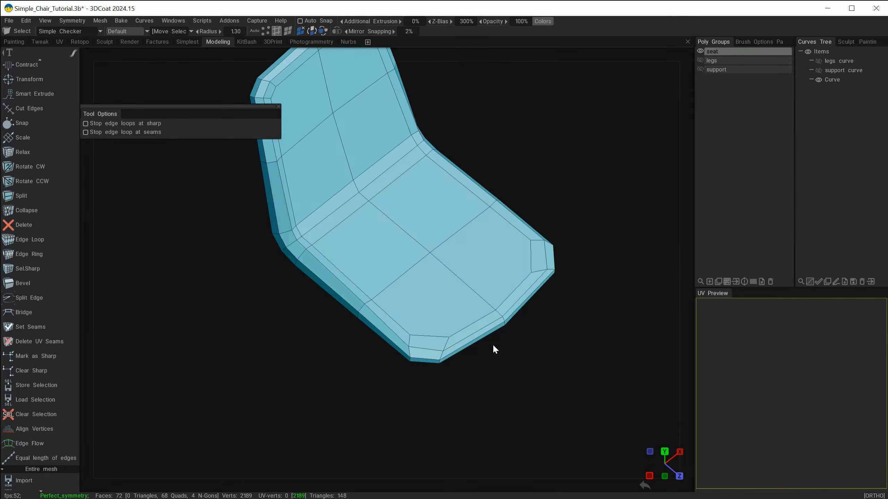
alt+drag(428, 386, 413, 345)
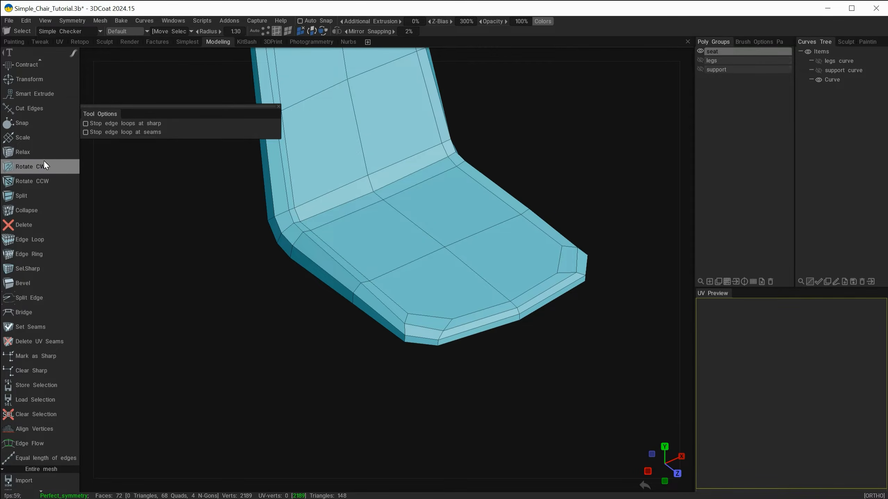
scroll(39, 338, up, 10)
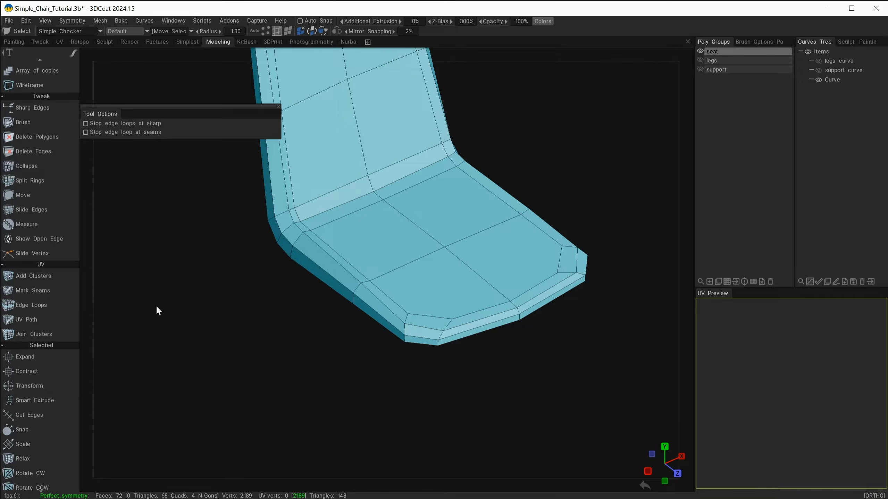
scroll(28, 194, up, 5)
click(22, 348)
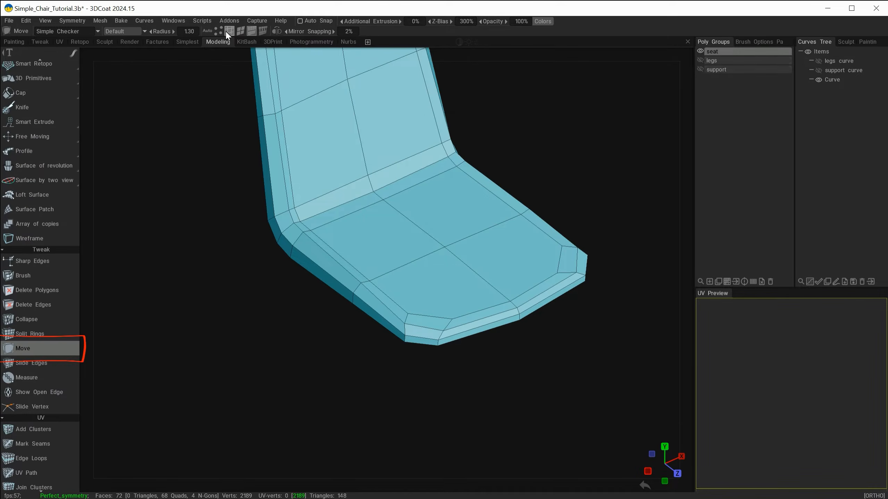
mouse_move(364, 368)
alt+mouse_down()
mouse_move(406, 392)
mouse_move(358, 323)
mouse_move(401, 356)
mouse_move(415, 309)
mouse_move(433, 352)
mouse_move(418, 312)
alt+mouse_up()
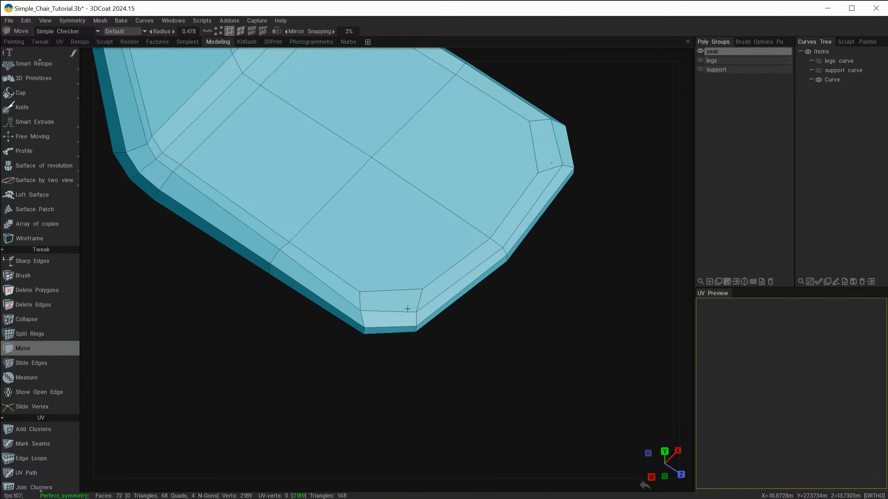
alt+drag(364, 354, 296, 351)
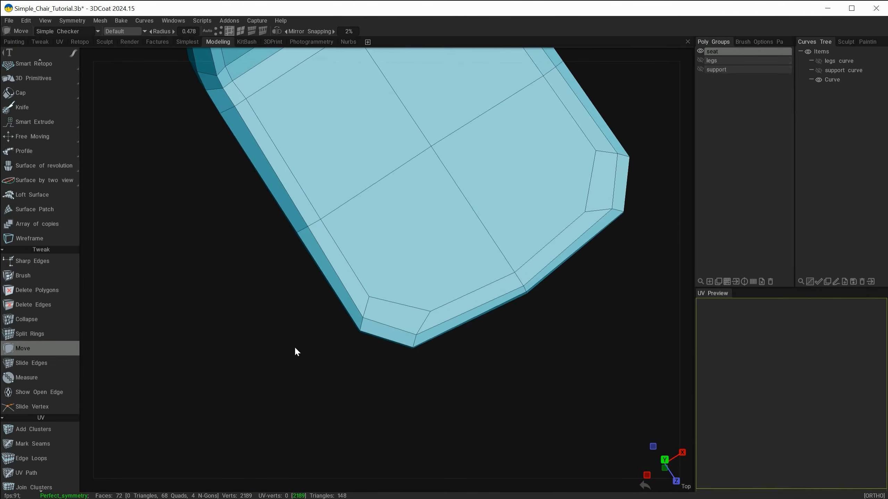
click(217, 31)
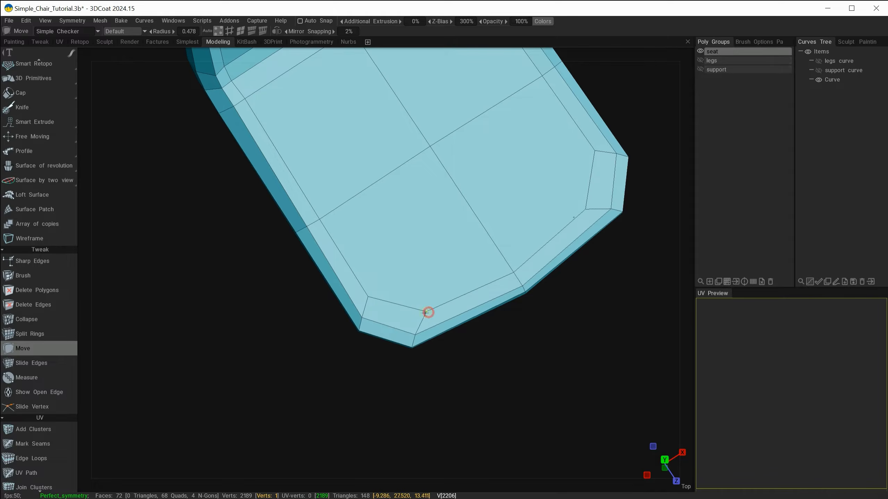
drag(427, 312, 417, 313)
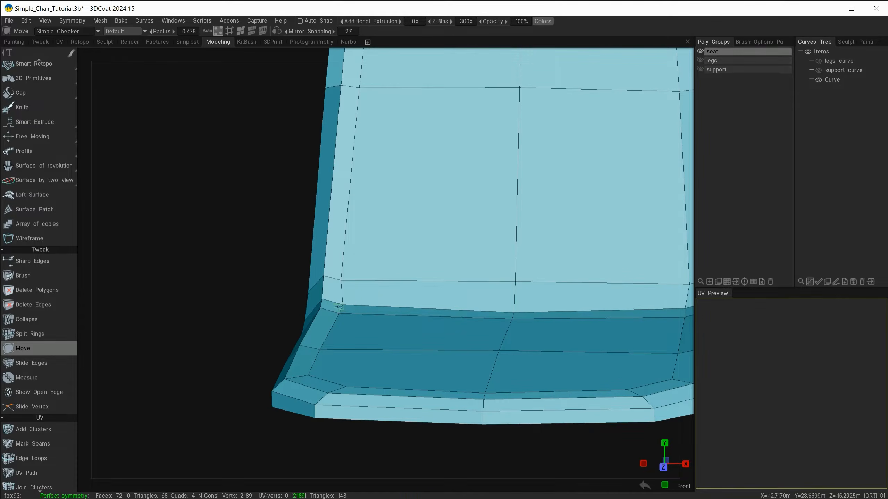
Adjust the inset border vertices at the bend between seat and backrest with the Move tool.
alt+drag(339, 307, 342, 281)
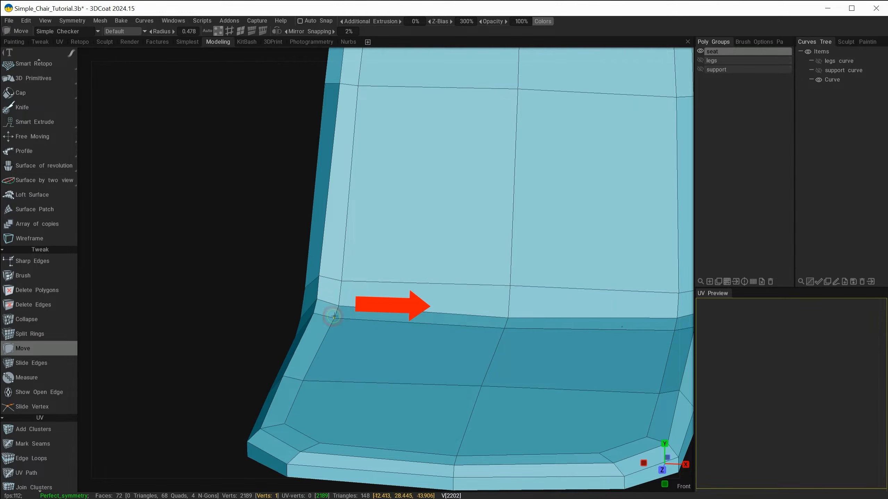
alt+drag(335, 318, 342, 278)
alt+drag(359, 309, 290, 322)
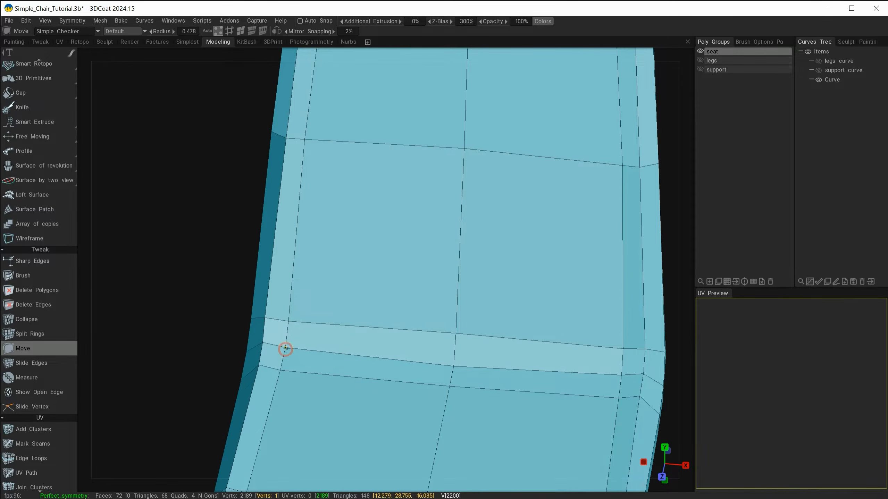
drag(282, 369, 282, 369)
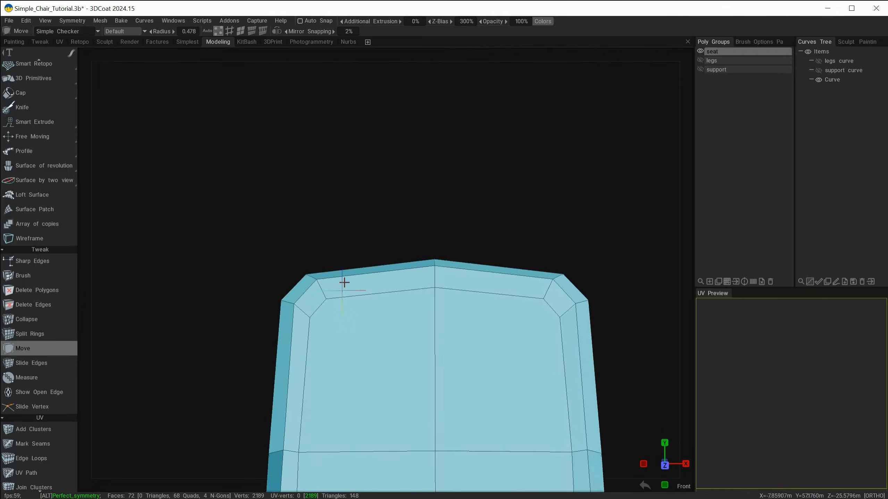
alt+drag(343, 281, 326, 297)
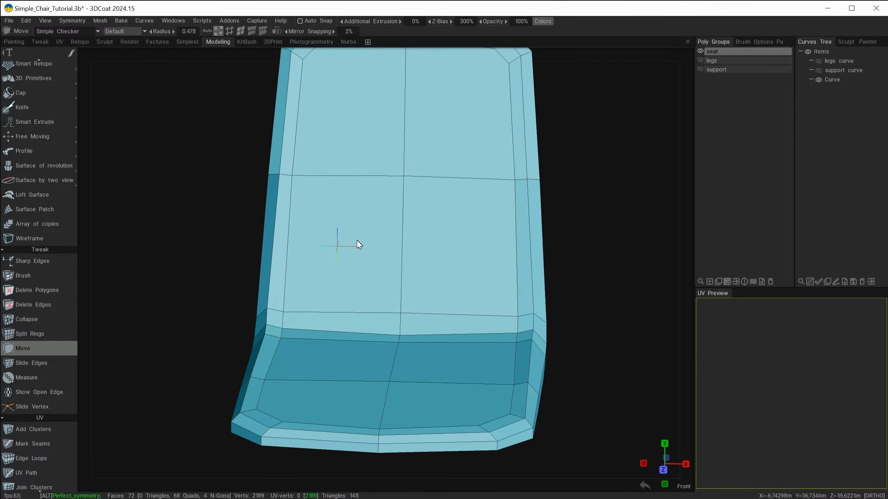
alt+drag(357, 240, 295, 321)
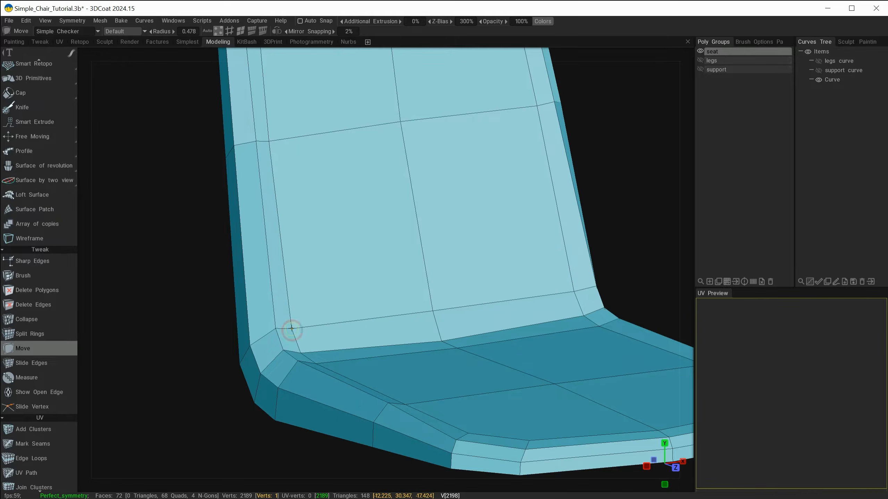
alt+drag(369, 299, 436, 330)
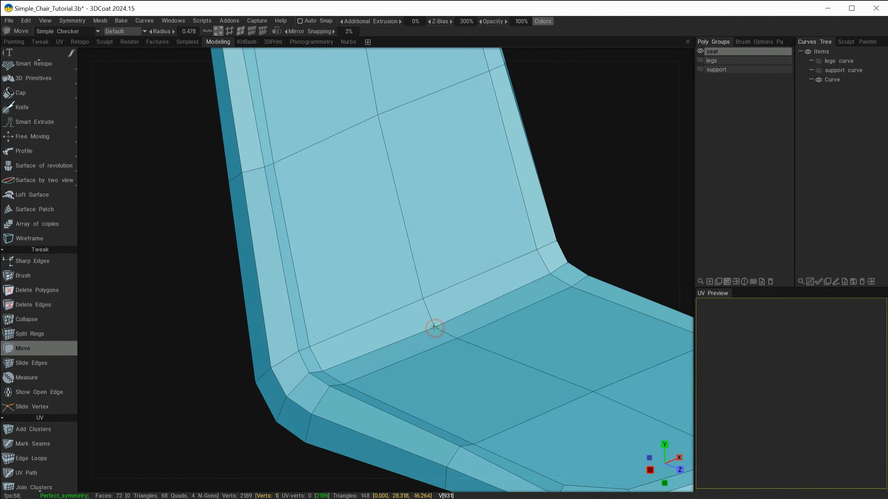
Switch the Move tool to edges and shift the edge at the seat's bevelled front corner slightly.
alt+drag(438, 295, 331, 327)
alt+right_drag(345, 299, 384, 332)
alt+middle_drag(387, 273, 489, 192)
alt+drag(335, 310, 265, 316)
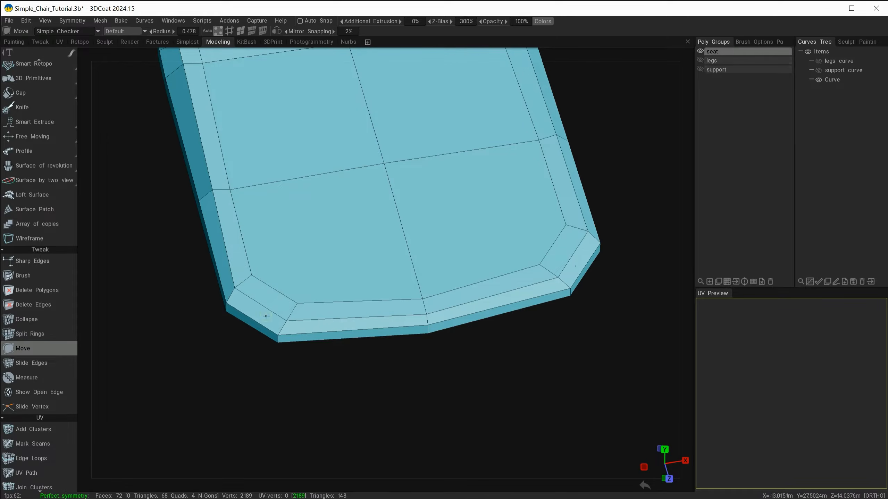
click(230, 32)
alt+drag(284, 349, 314, 383)
drag(280, 336, 281, 331)
Return the Move tool to vertex mode and nudge individual vertices near the seat's front corner.
alt+drag(284, 300, 356, 292)
click(218, 31)
alt+drag(259, 226, 282, 242)
drag(289, 239, 285, 240)
drag(331, 272, 331, 276)
Examine the reshaped seat and backrest mesh from several angles.
scroll(254, 287, down, 3)
alt+drag(266, 325, 237, 231)
alt+middle_drag(238, 230, 245, 290)
alt+drag(235, 277, 219, 320)
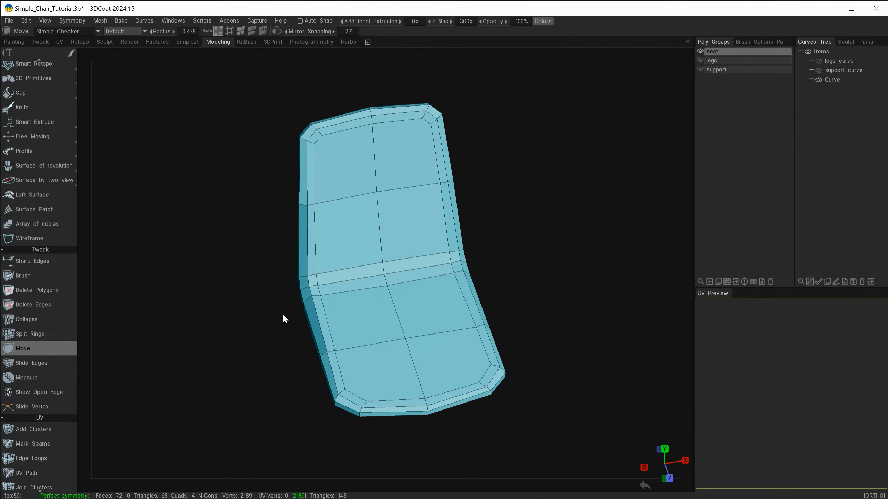
alt+drag(378, 265, 346, 242)
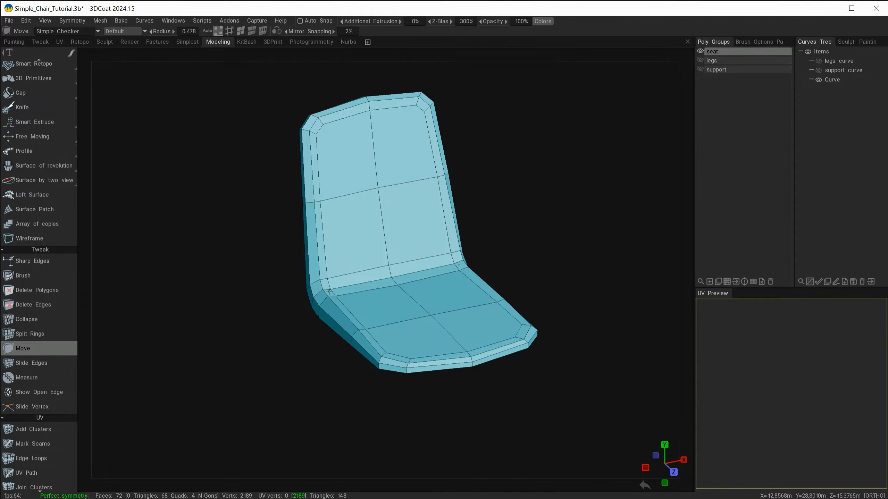
mouse_move(251, 366)
alt+mouse_down()
mouse_move(270, 346)
mouse_move(244, 357)
alt+mouse_up()
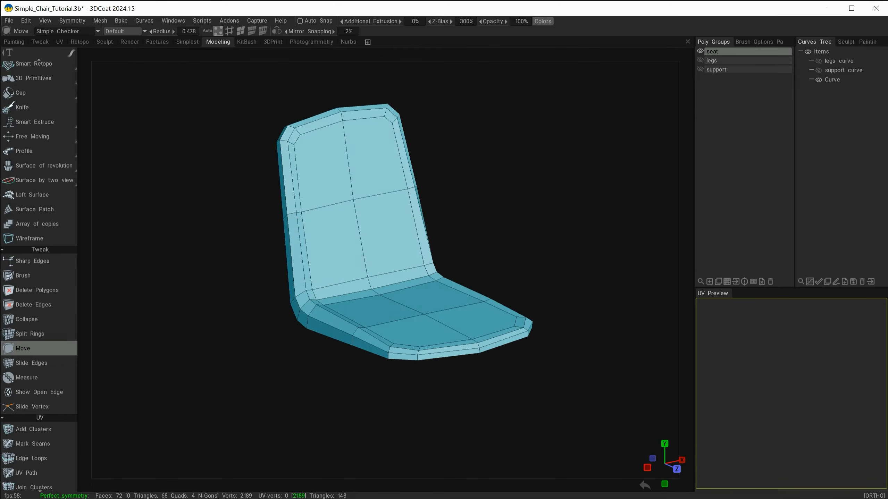
Show the legs and support groups and examine how the seat sits on the whole chair.
scroll(498, 221, down, 4)
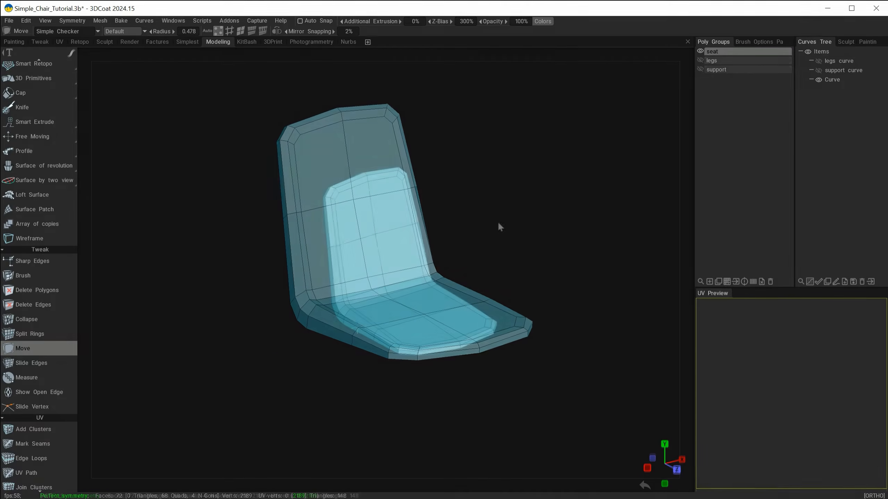
click(700, 60)
click(700, 69)
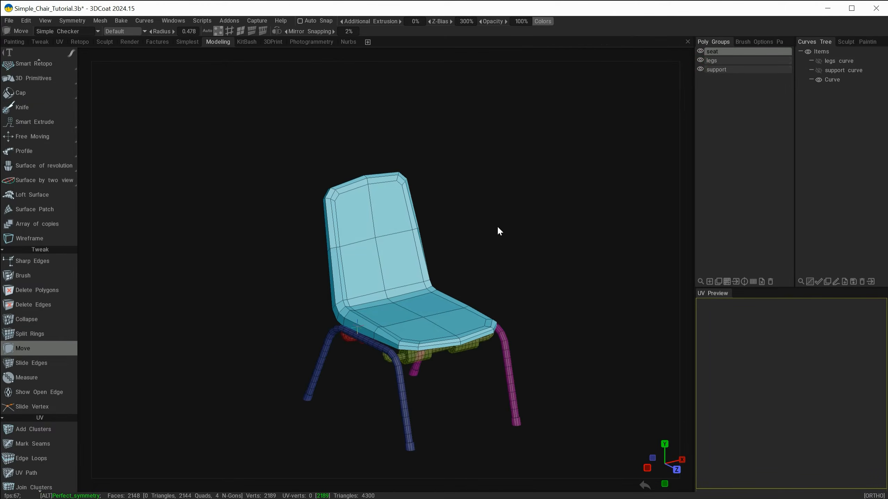
mouse_move(497, 225)
alt+mouse_down()
mouse_move(531, 228)
mouse_move(378, 230)
mouse_move(530, 223)
mouse_move(506, 236)
alt+mouse_up()
alt+right_drag(506, 236, 532, 235)
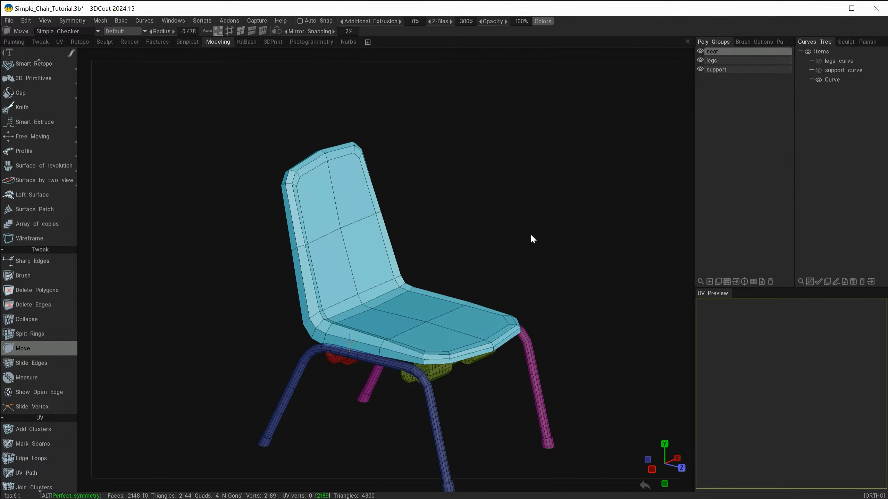
alt+middle_drag(532, 235, 521, 179)
mouse_move(522, 180)
alt+mouse_down()
mouse_move(501, 204)
mouse_move(555, 204)
mouse_move(513, 185)
mouse_move(526, 185)
alt+mouse_up()
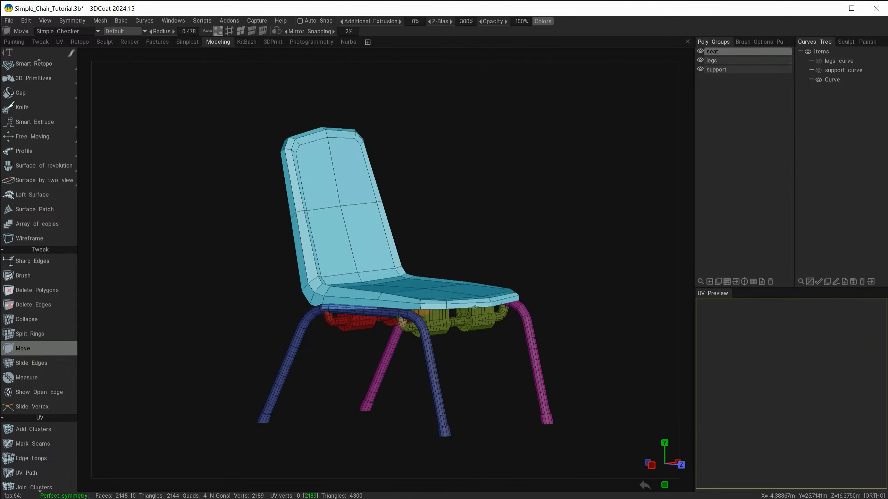
alt+drag(476, 307, 510, 283)
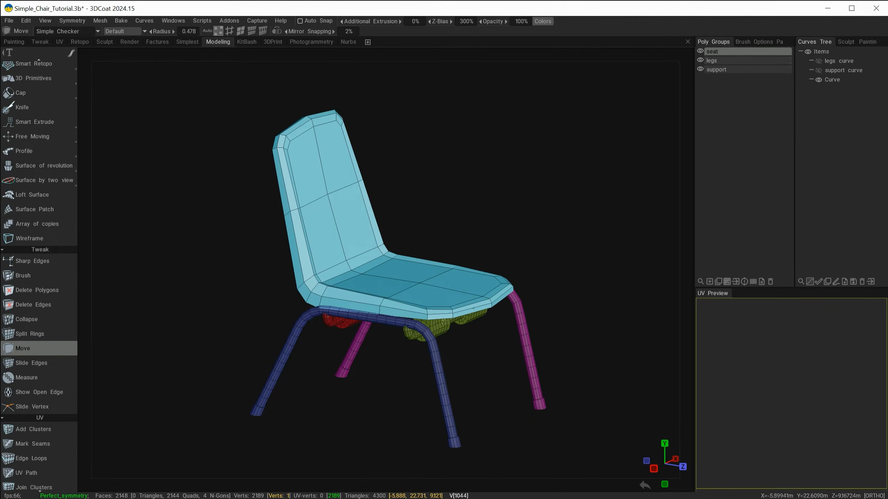
alt+drag(446, 321, 468, 220)
Hide the support and legs groups and lower the bottom edge at the seat's front corner in edge mode.
click(701, 69)
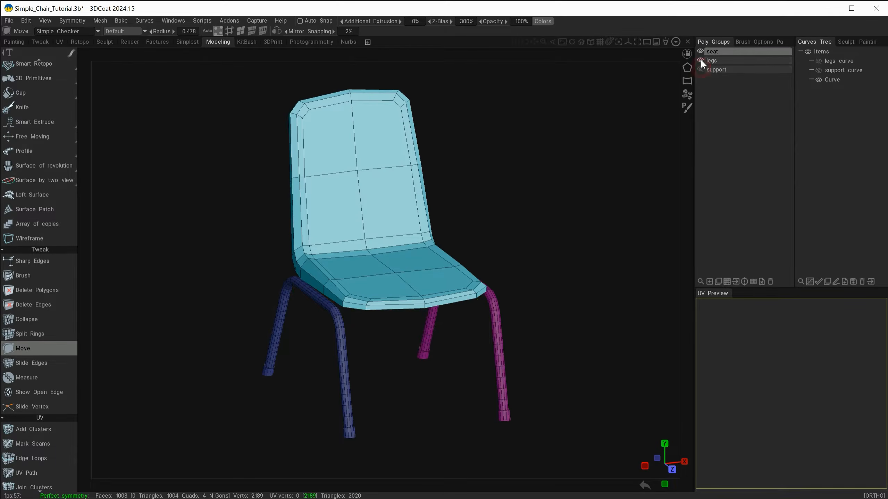
click(700, 60)
alt+right_drag(550, 171, 573, 199)
alt+drag(572, 201, 334, 233)
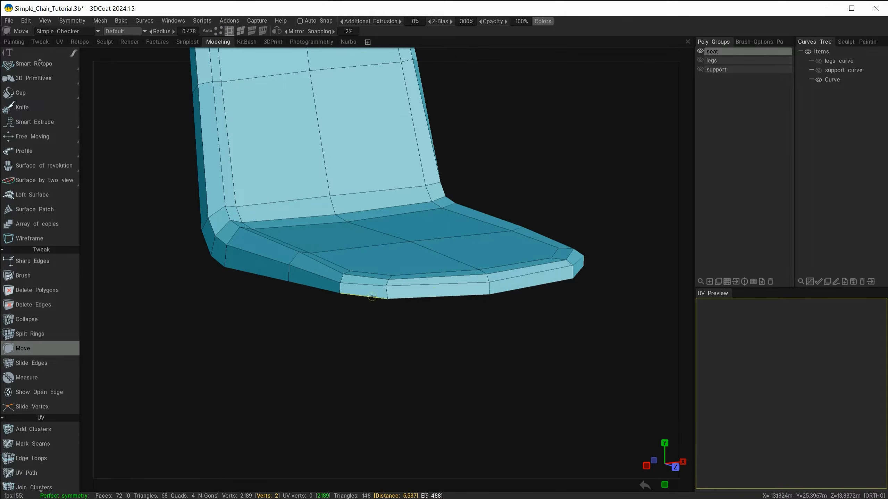
drag(372, 297, 373, 299)
alt+drag(399, 332, 441, 326)
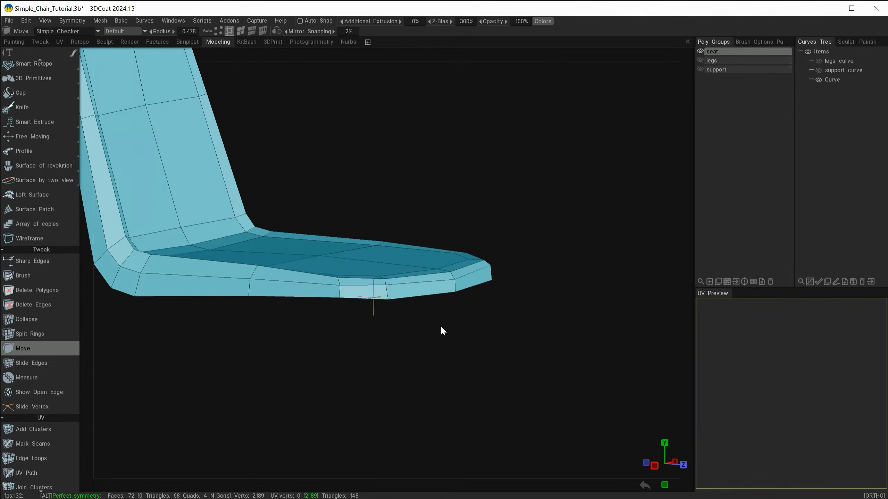
drag(324, 296, 316, 324)
drag(360, 297, 360, 299)
Lower the bottom vertices along the seat's side and front slightly with the Move tool.
mouse_move(353, 317)
alt+mouse_down()
mouse_move(387, 318)
mouse_move(357, 289)
mouse_move(361, 303)
alt+mouse_up()
drag(260, 305, 261, 307)
alt+right_drag(316, 304, 309, 335)
alt+drag(309, 335, 280, 339)
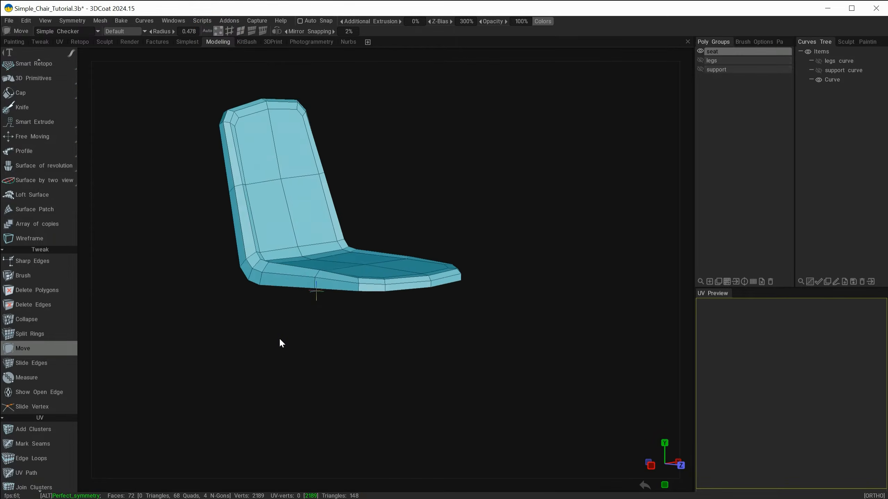
alt+right_drag(280, 338, 509, 357)
alt+drag(509, 357, 513, 356)
drag(488, 281, 488, 284)
drag(377, 285, 378, 288)
Examine the inset border around the backrest and its bend into the seat from the front.
mouse_move(321, 282)
alt+mouse_down()
mouse_move(425, 288)
mouse_move(428, 280)
mouse_move(424, 313)
mouse_move(224, 351)
mouse_move(232, 353)
mouse_move(240, 285)
mouse_move(293, 271)
mouse_move(245, 316)
alt+mouse_up()
scroll(233, 353, down, 5)
scroll(245, 316, up, 3)
alt+drag(496, 207, 433, 197)
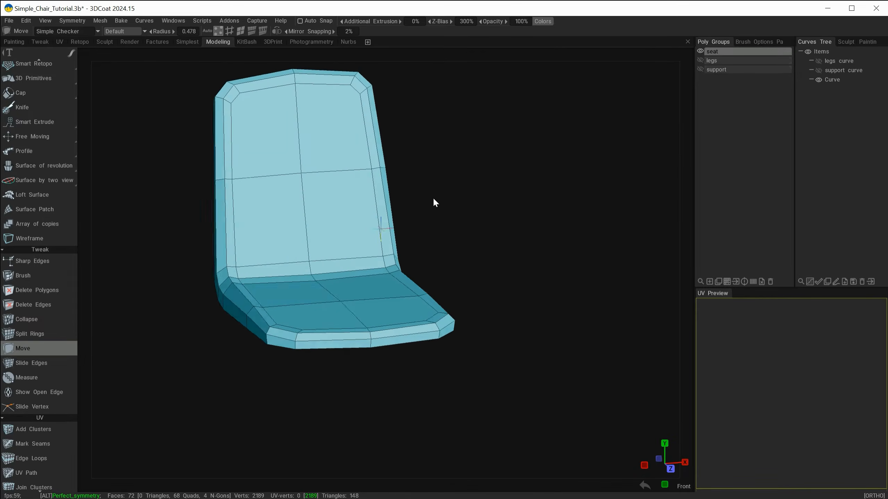
scroll(377, 228, up, 2)
alt+middle_drag(408, 234, 465, 203)
alt+drag(465, 202, 266, 157)
scroll(332, 141, up, 5)
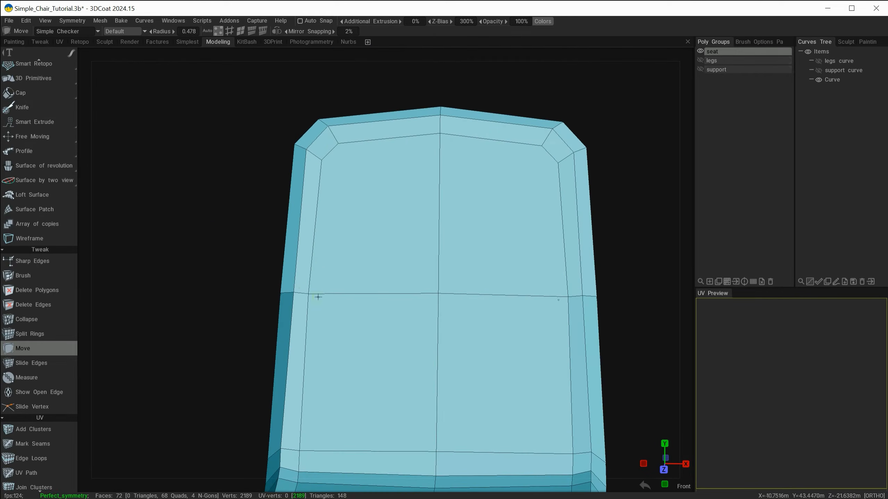
scroll(314, 297, down, 3)
alt+drag(307, 297, 341, 236)
scroll(321, 250, down, 4)
alt+drag(391, 154, 307, 199)
scroll(297, 217, up, 4)
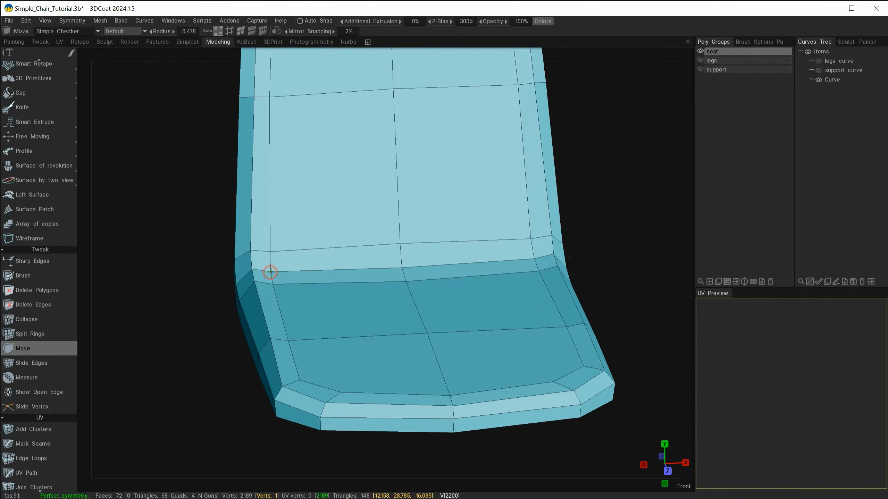
Show the legs and support poly groups and examine how the seat sits on the full chair.
scroll(280, 291, down, 2)
alt+drag(299, 300, 363, 203)
alt+right_drag(423, 218, 480, 164)
alt+drag(483, 167, 346, 268)
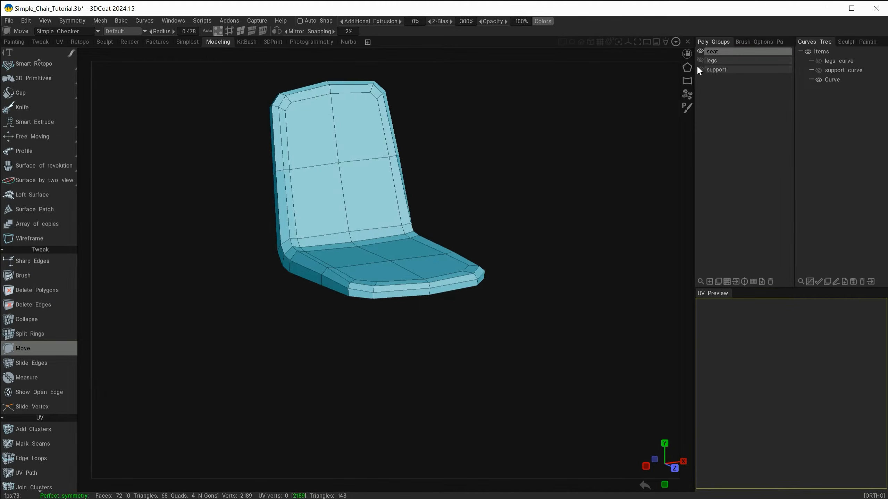
click(700, 60)
click(700, 69)
alt+drag(619, 170, 441, 246)
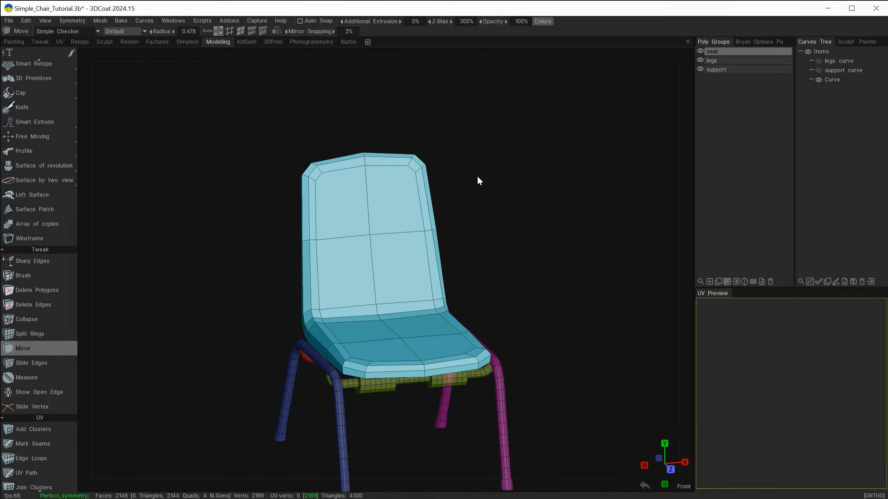
drag(565, 198, 414, 264)
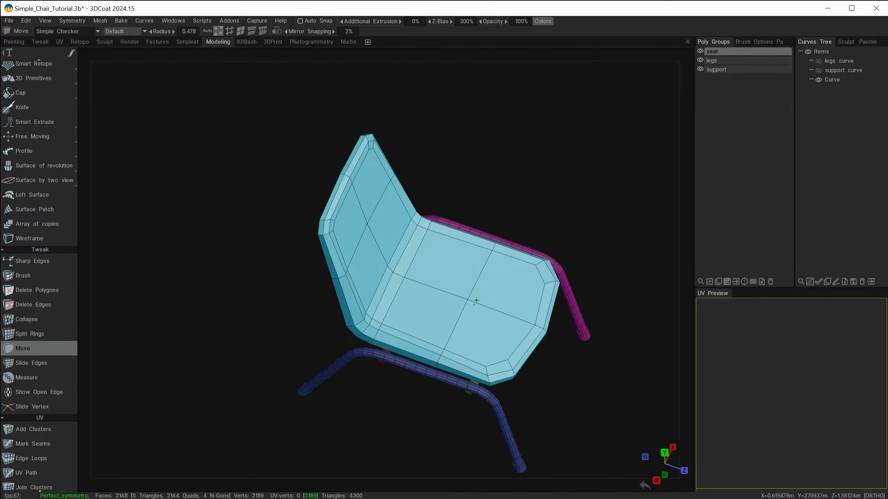
drag(546, 211, 458, 190)
Hide the legs and support groups and select the vertices along the top of the backrest from the front view.
click(700, 69)
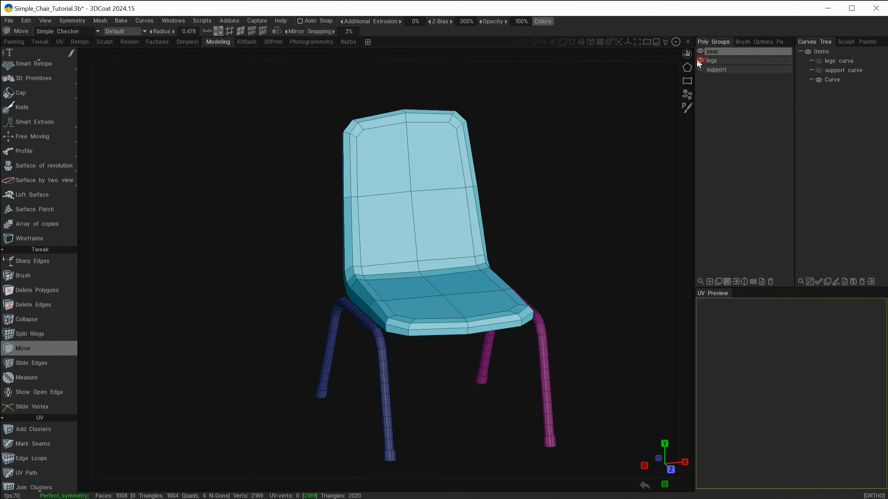
click(699, 61)
drag(531, 170, 528, 158)
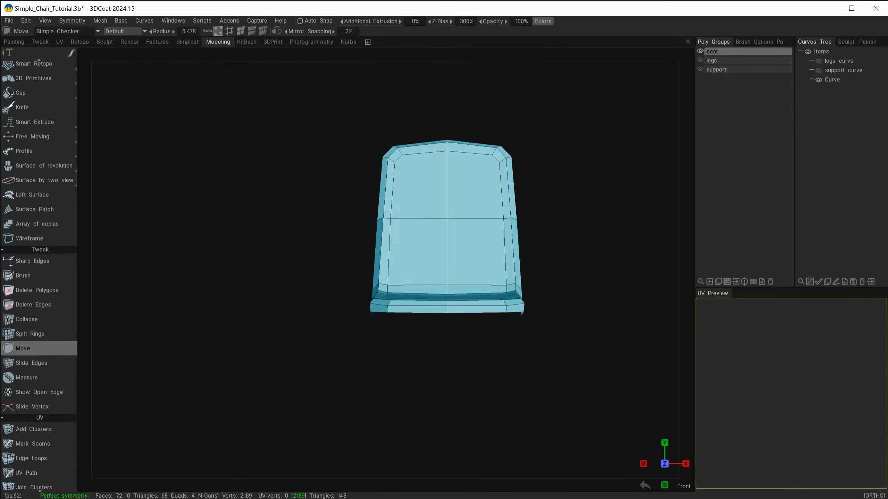
key(space)
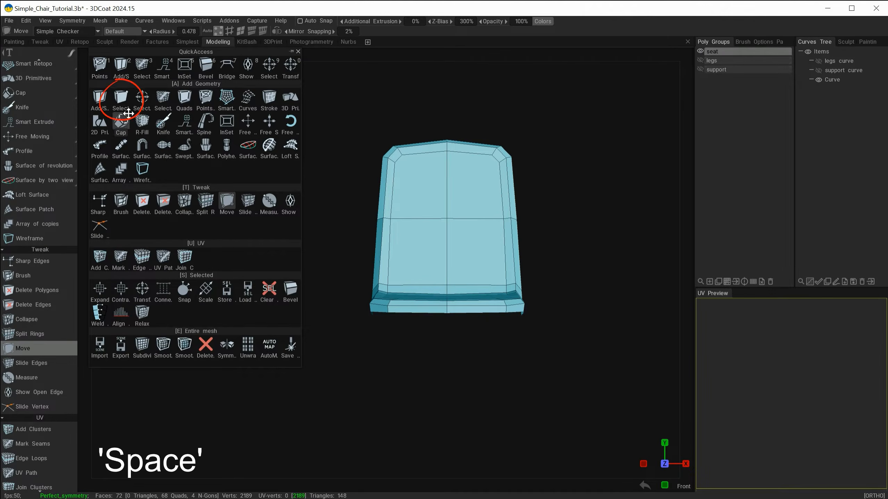
click(115, 102)
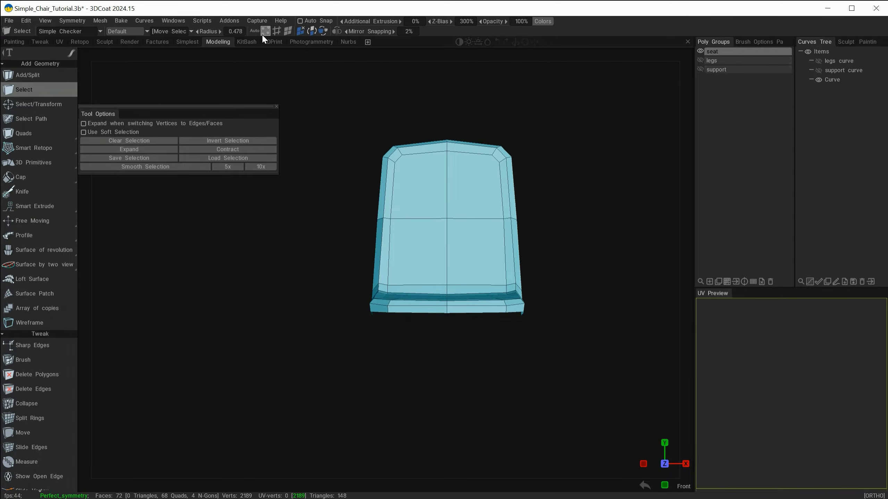
click(71, 53)
click(231, 55)
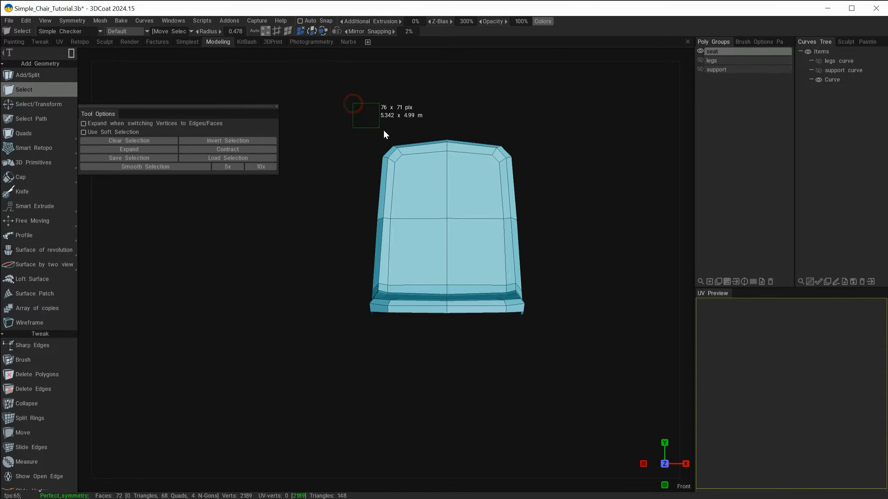
mouse_move(384, 130)
mouse_down()
mouse_move(550, 182)
mouse_move(405, 127)
mouse_move(473, 129)
mouse_move(401, 132)
mouse_up()
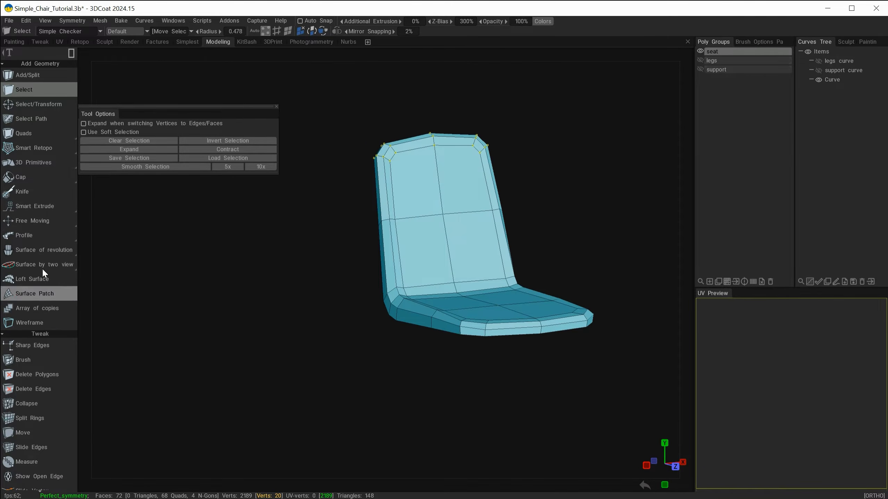
Start Transform on the selected backrest vertices and align its gizmo to the main axis.
key(space)
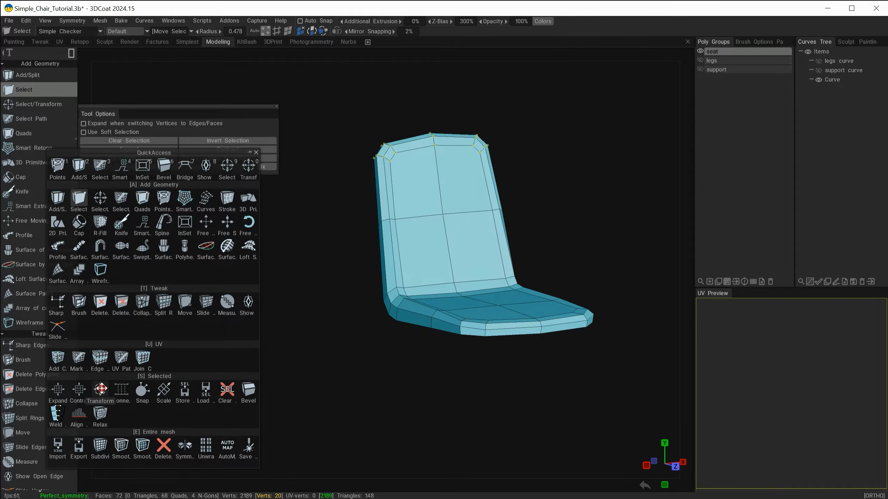
click(101, 389)
alt+drag(341, 300, 308, 301)
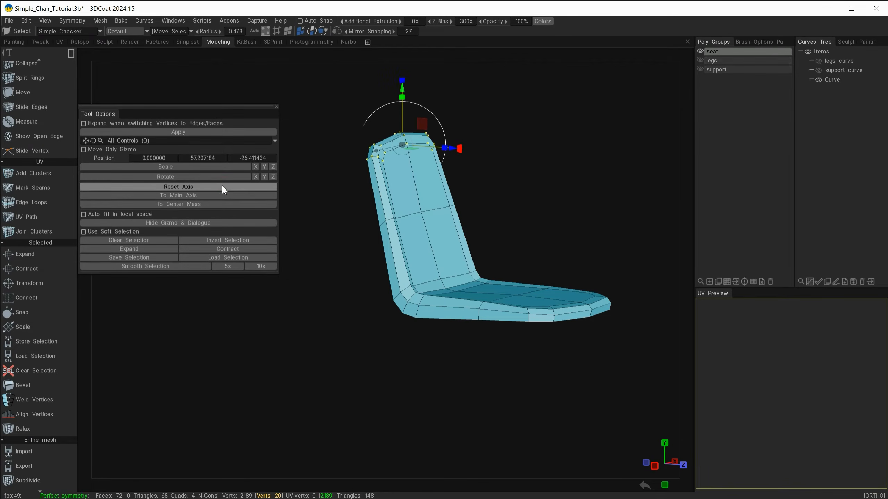
click(209, 195)
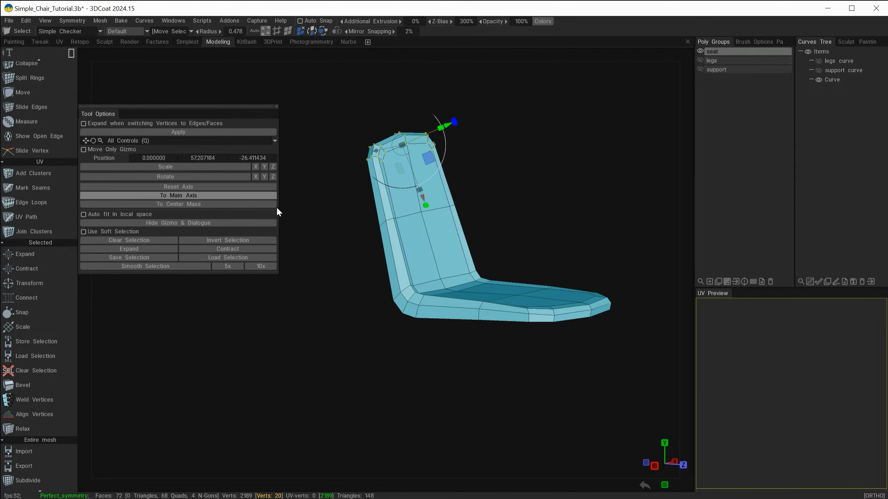
alt+drag(279, 213, 354, 222)
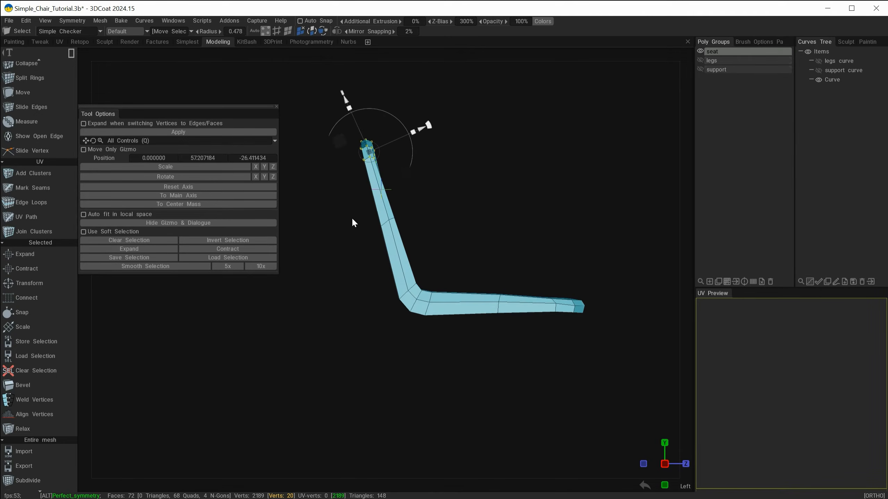
Try adjusting the top backrest vertices with the aligned transform gizmo, and undo the change.
shift+drag(430, 124, 430, 130)
drag(354, 98, 355, 101)
alt+drag(433, 110, 341, 126)
key(ctrl+z)
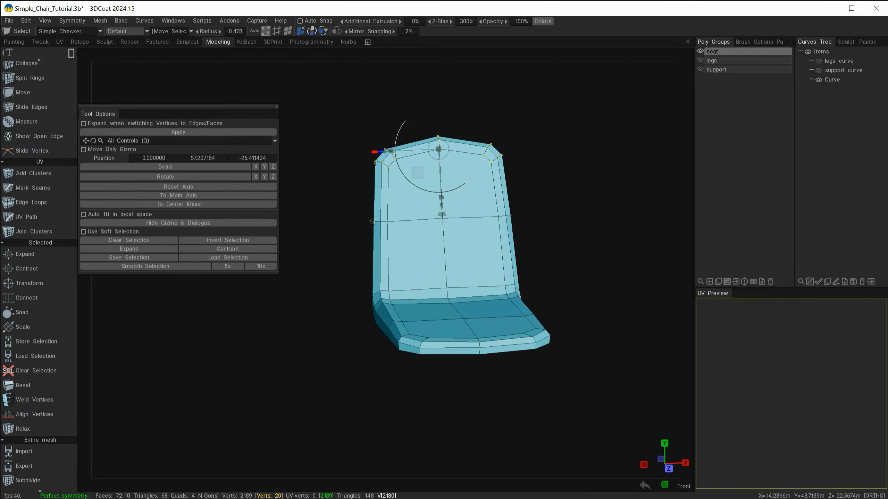
Move the top backrest vertices down along the backrest's slope to about Y 55.76, Z -25.97, and clear the selection.
key(s)
click(310, 213)
click(434, 169)
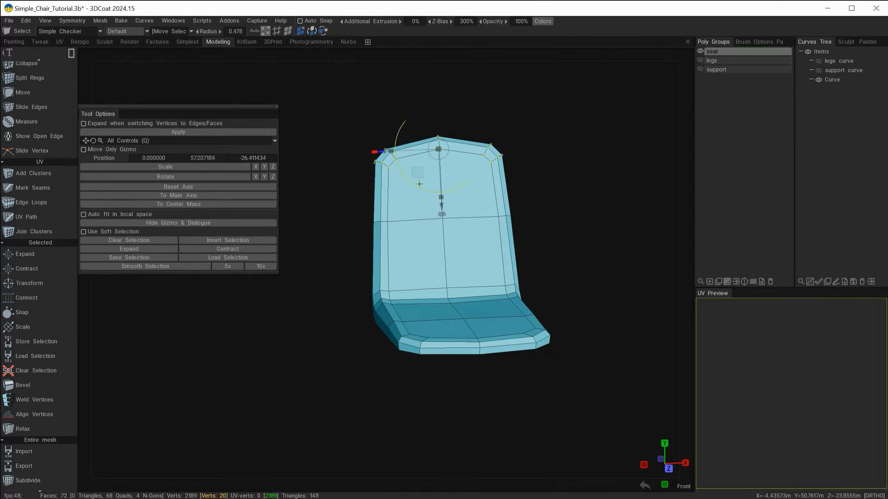
drag(442, 206, 443, 212)
drag(333, 245, 398, 208)
key(ctrl+d)
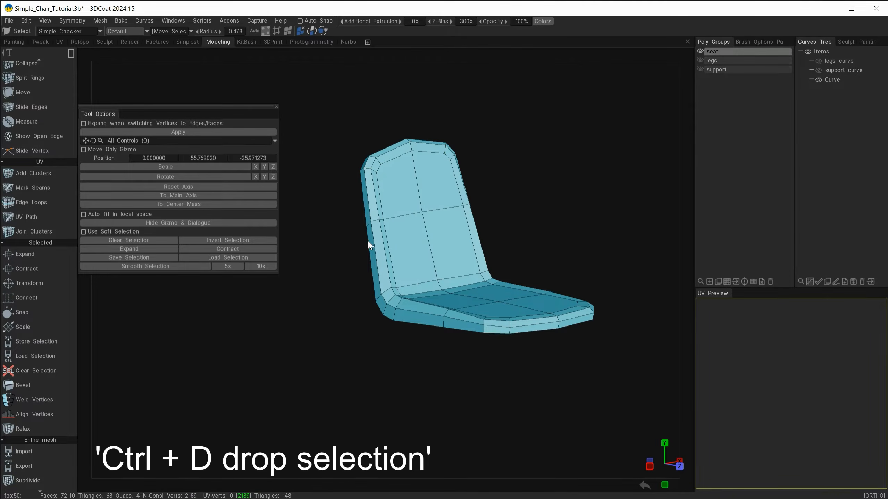
Slide the horizontal edge loop across the middle of the backrest slightly down.
click(16, 228)
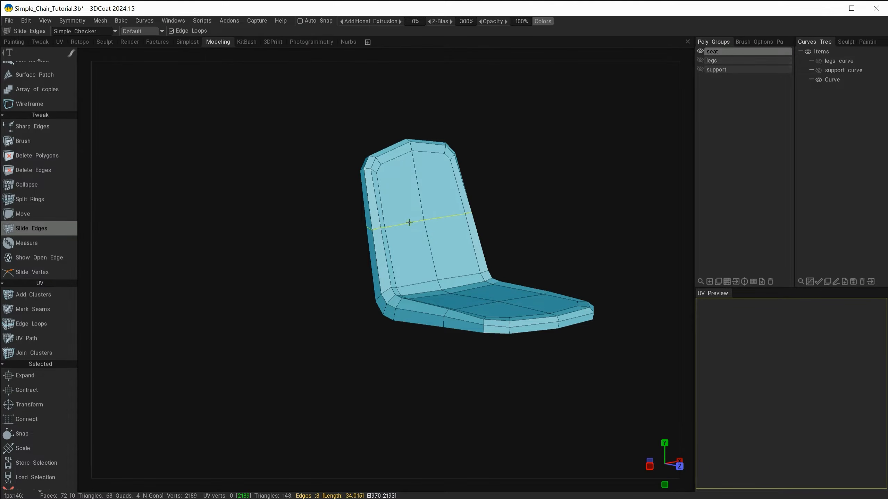
alt+drag(409, 222, 279, 309)
Select the vertices along the seat's front edge from the top view and move them back to about Z 11.21.
scroll(47, 139, up, 10)
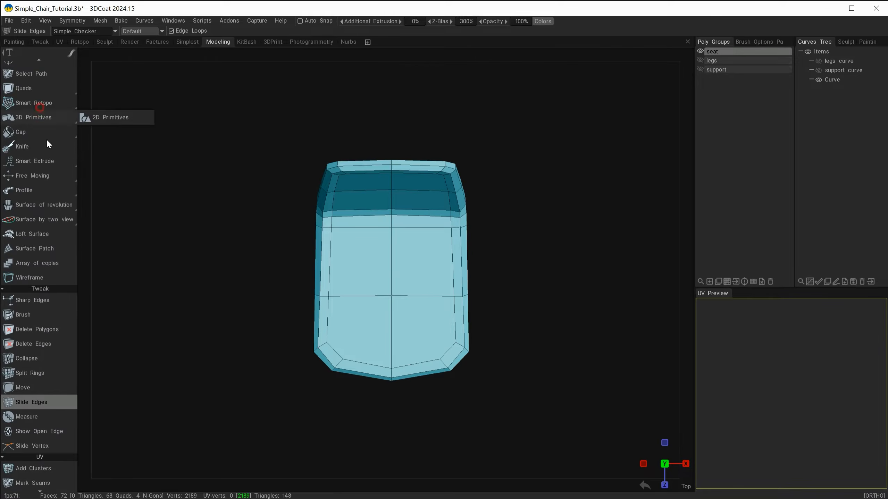
click(37, 90)
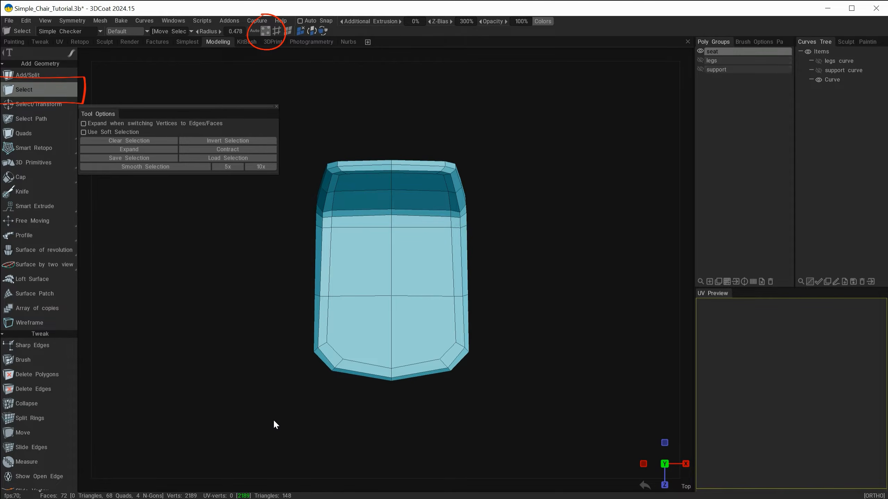
drag(334, 407, 506, 340)
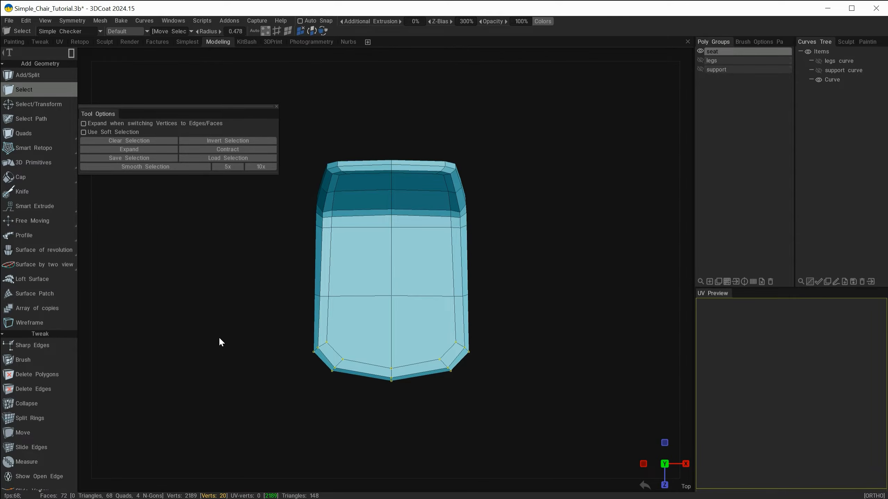
key(space)
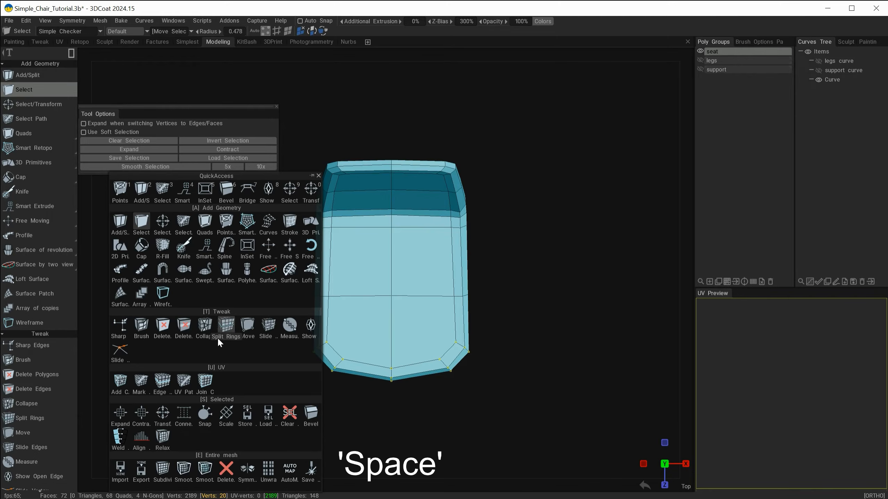
click(160, 416)
drag(392, 421, 393, 406)
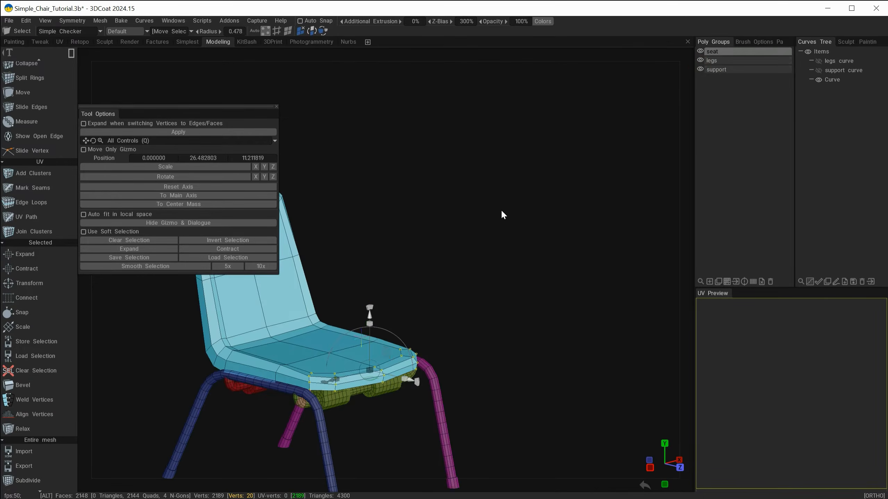
Move the front-edge vertices slightly forward to about Z 11.71 relative to the legs, and clear the selection.
drag(502, 212, 528, 224)
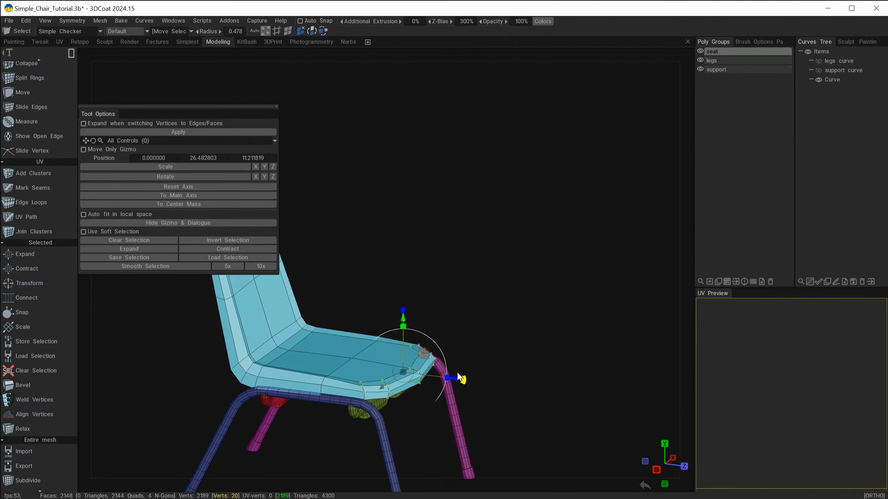
drag(455, 382, 458, 377)
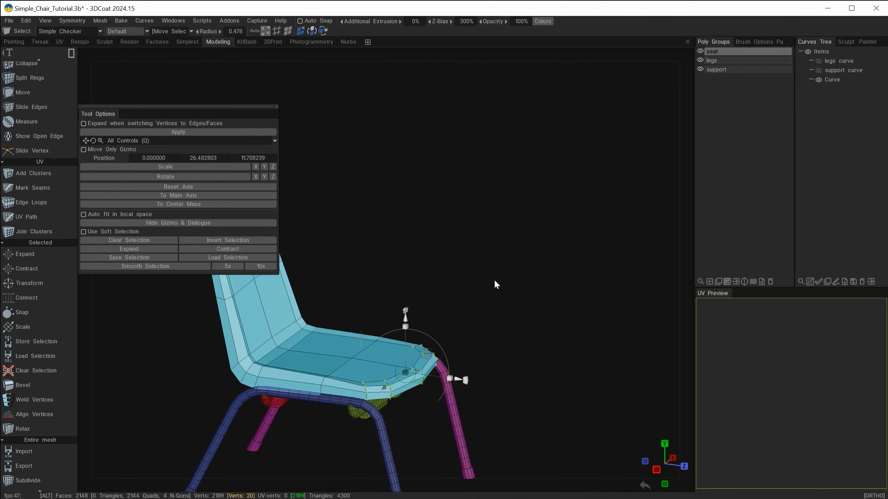
alt+drag(493, 281, 464, 179)
key(ctrl+d)
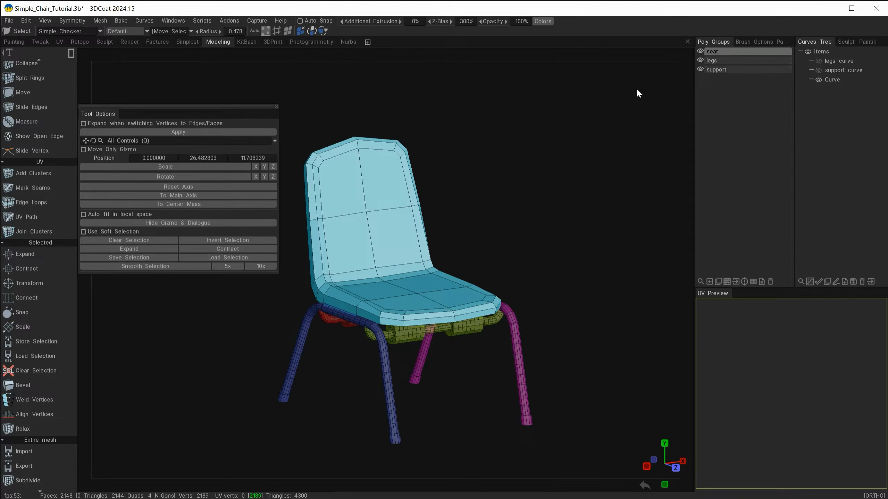
Hide the support and legs groups and slide the seat's middle crosswise edge loop slightly toward the backrest.
click(701, 69)
click(700, 60)
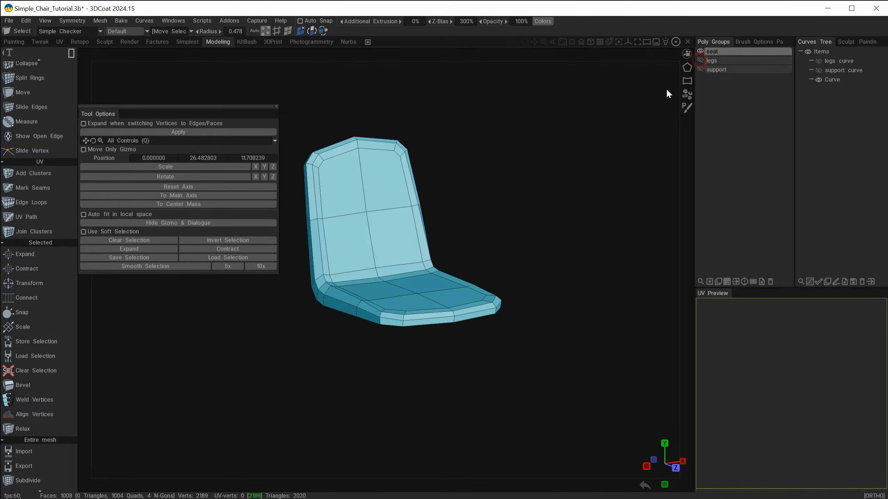
alt+drag(528, 211, 509, 212)
alt+right_drag(486, 189, 520, 202)
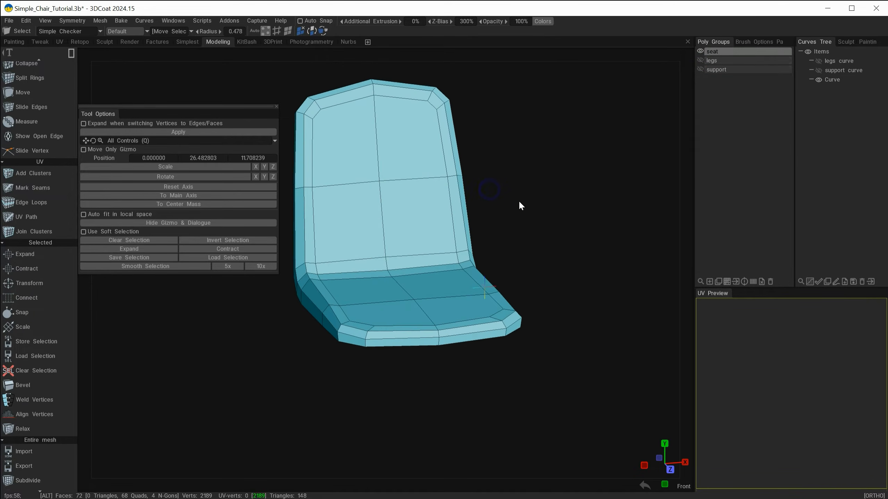
alt+middle_drag(507, 186, 543, 166)
alt+drag(542, 170, 572, 210)
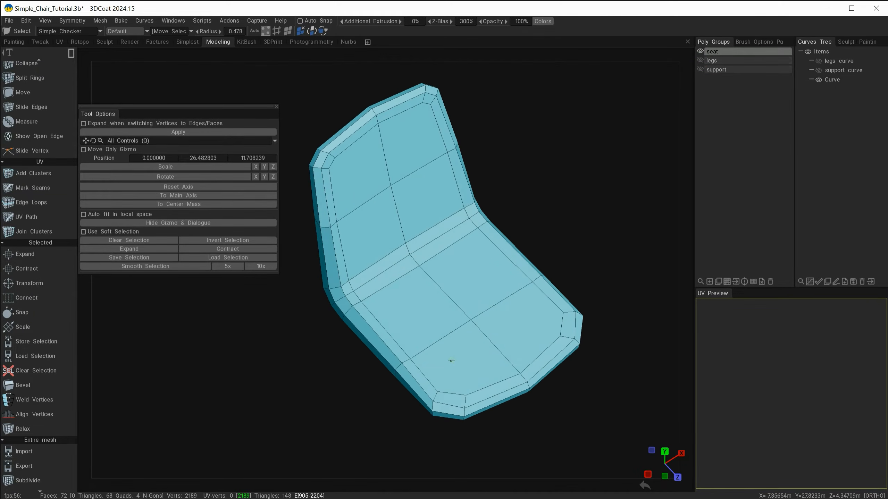
scroll(52, 257, up, 5)
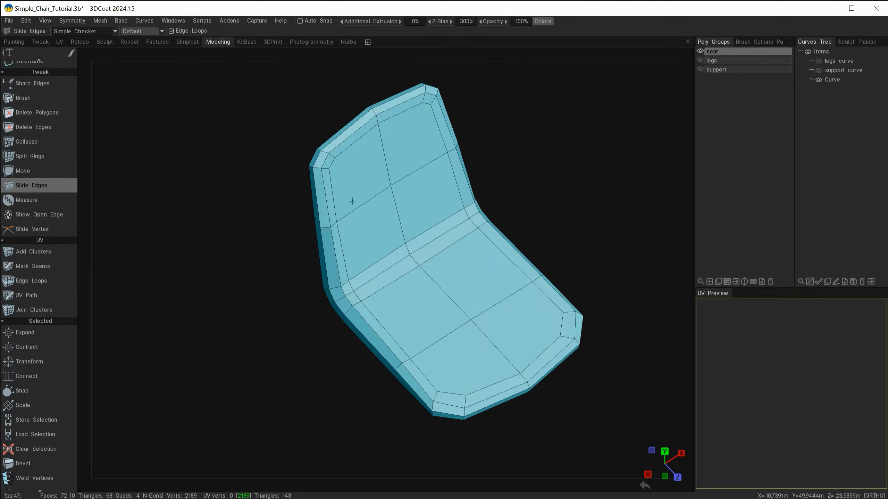
drag(444, 336, 442, 332)
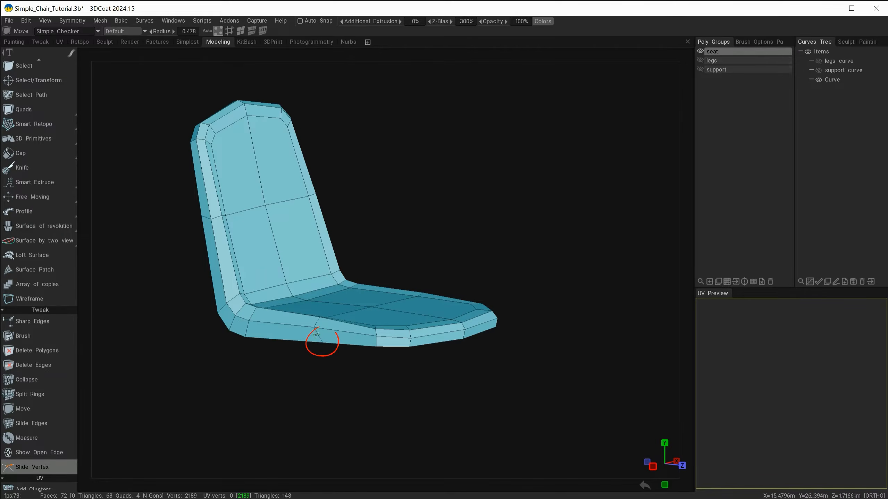
Use Slide Vertex on the lower vertex at the middle of the seat's side to straighten its short vertical edge.
drag(308, 366, 324, 400)
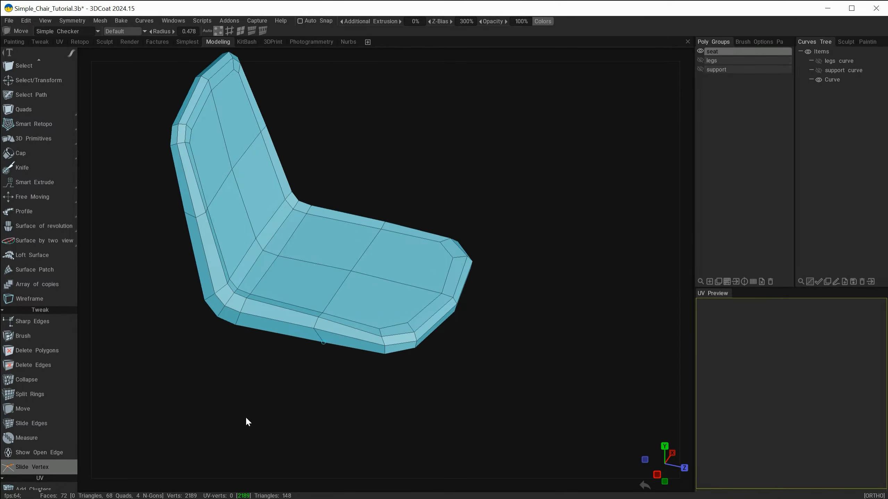
key(s)
click(202, 409)
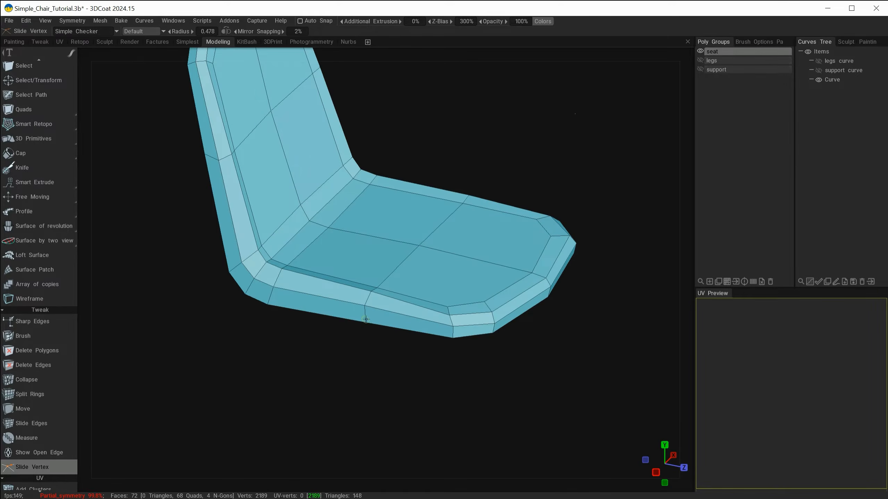
Slide the rear mid-height vertices on both sides of the backrest to even out the short side edges.
alt+drag(365, 319, 362, 273)
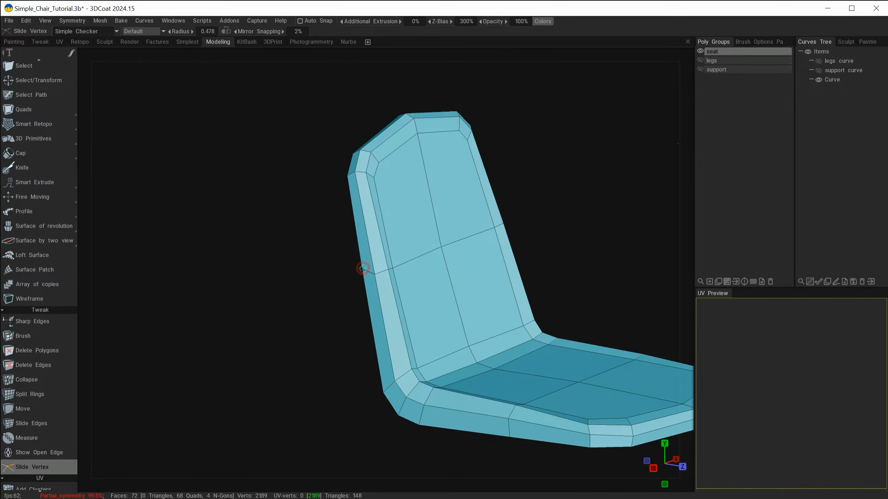
alt+drag(329, 301, 160, 300)
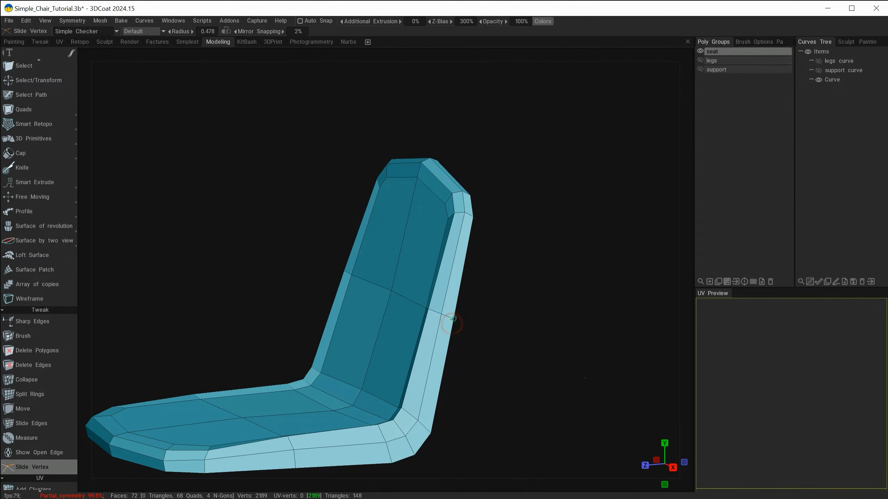
alt+drag(446, 317, 486, 272)
alt+right_drag(429, 237, 382, 249)
alt+middle_drag(390, 242, 376, 193)
alt+right_drag(388, 242, 310, 251)
alt+drag(312, 254, 371, 276)
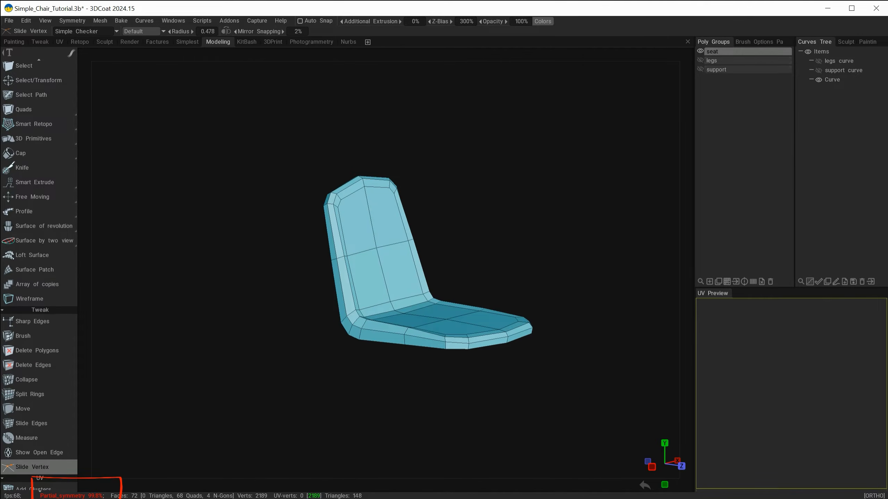
Restore the perfect symmetry of the seat poly group.
alt+drag(382, 292, 379, 330)
alt+drag(295, 315, 279, 296)
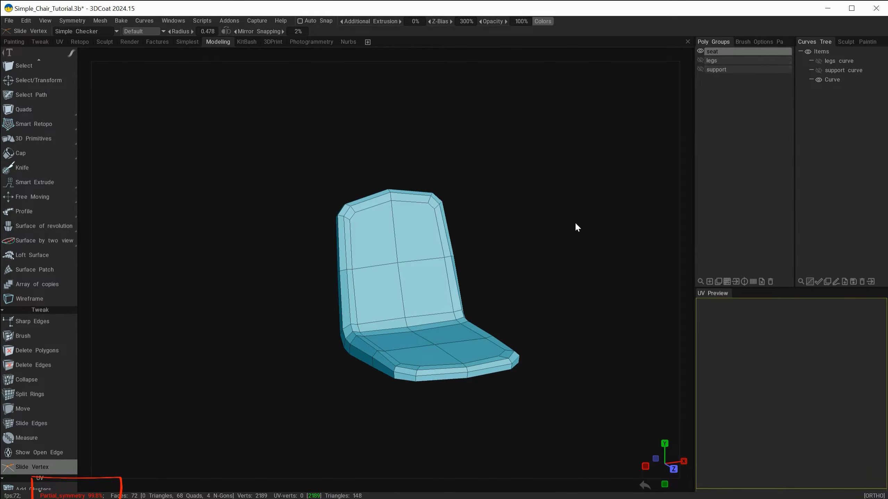
click(745, 282)
Examine the edge flow and vertex spacing around the seat's front edge, front corners and sides.
mouse_move(525, 276)
alt+mouse_down()
mouse_move(650, 261)
mouse_move(380, 276)
mouse_move(431, 260)
mouse_move(552, 269)
mouse_move(551, 327)
mouse_move(548, 273)
mouse_move(527, 264)
alt+mouse_up()
alt+right_drag(526, 264, 564, 257)
alt+drag(564, 257, 562, 206)
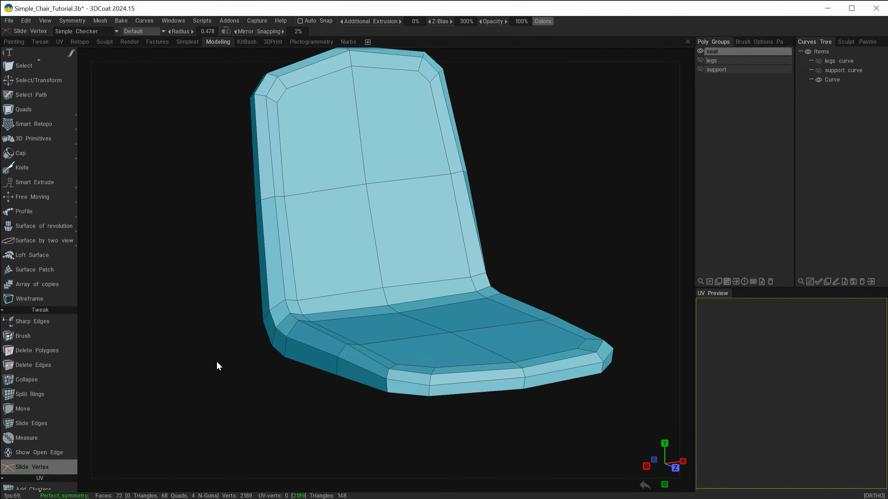
alt+right_drag(239, 386, 263, 399)
alt+middle_drag(273, 346, 244, 331)
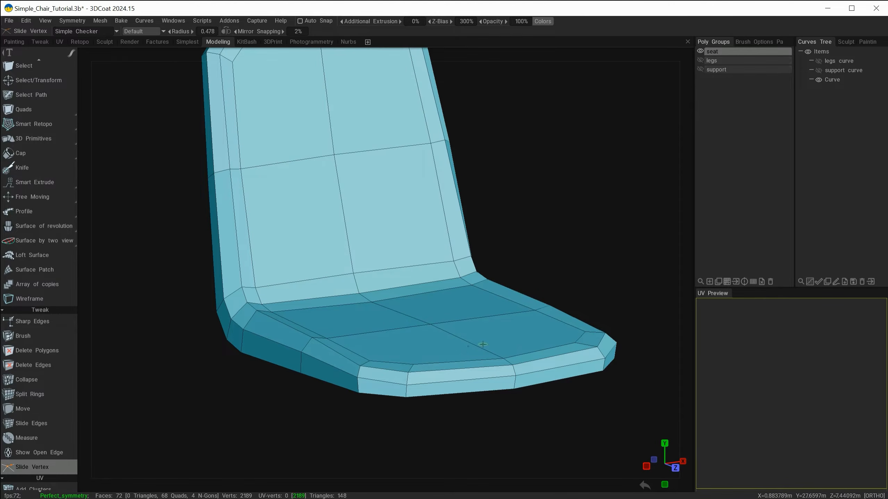
alt+right_drag(280, 409, 298, 402)
alt+middle_drag(304, 385, 293, 362)
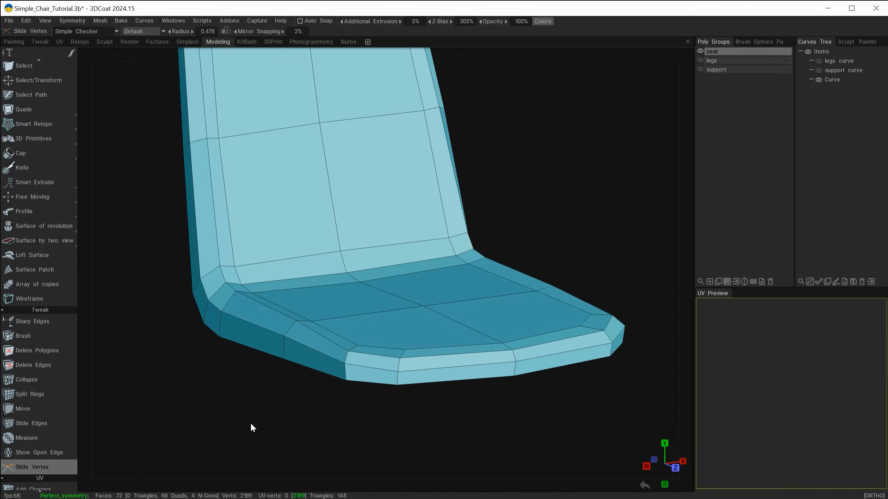
key(s)
alt+right_drag(465, 392, 485, 389)
alt+middle_drag(485, 390, 433, 339)
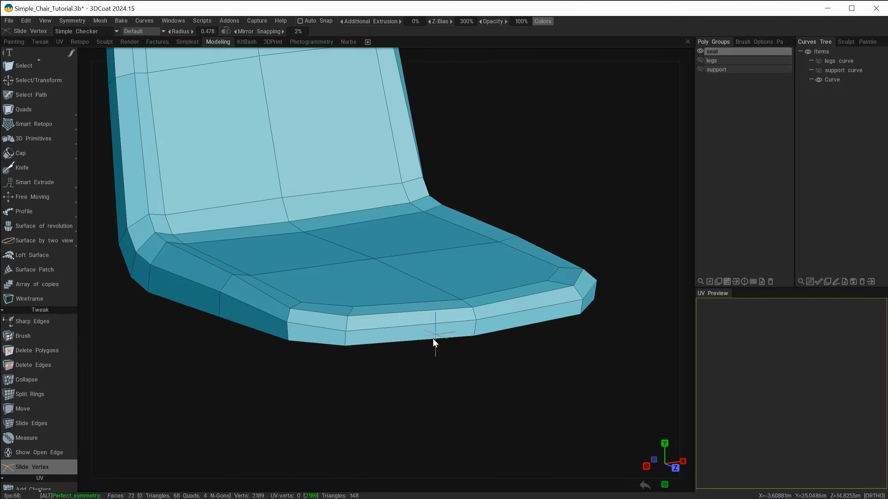
alt+drag(433, 339, 489, 355)
alt+middle_drag(490, 355, 549, 343)
alt+drag(549, 345, 488, 380)
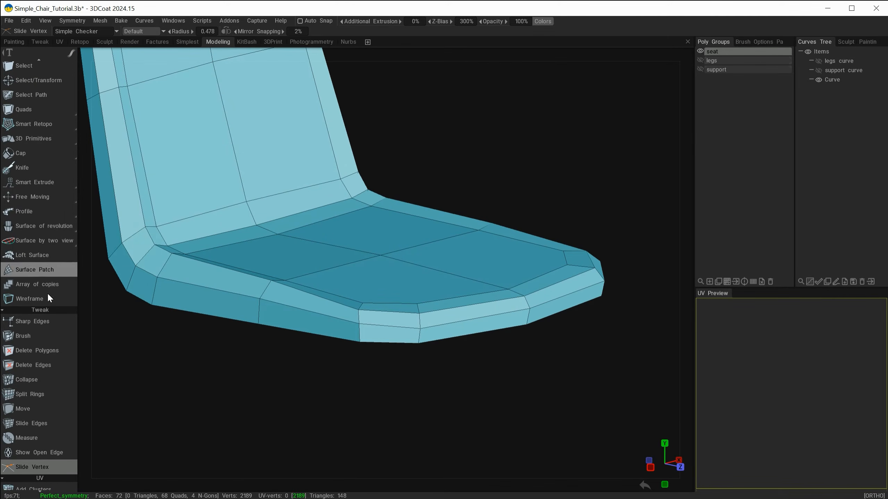
Use the Move tool in vertex mode to adjust the inner side vertices of the seat's crosswise loops.
click(38, 408)
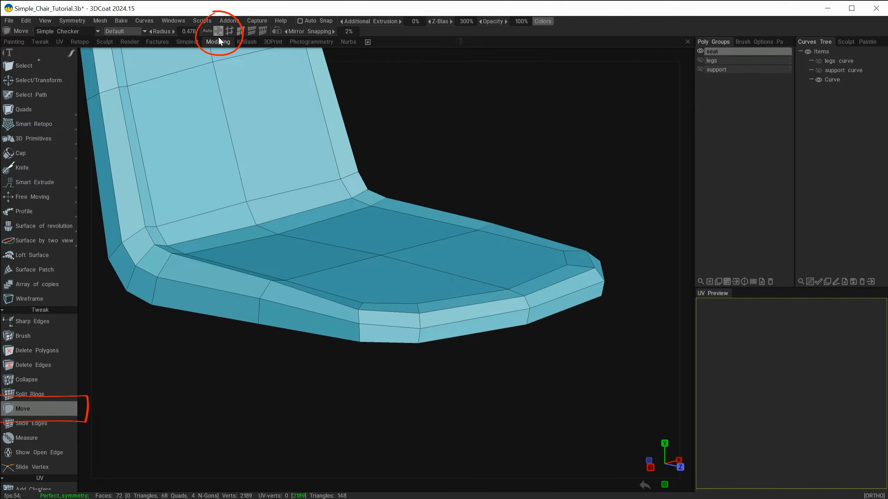
mouse_move(531, 294)
alt+mouse_down()
mouse_move(545, 316)
mouse_move(582, 327)
mouse_move(532, 318)
mouse_move(525, 288)
mouse_move(494, 323)
mouse_move(482, 311)
mouse_move(324, 311)
mouse_move(405, 237)
mouse_move(379, 249)
mouse_move(411, 285)
mouse_move(223, 293)
mouse_move(290, 365)
alt+mouse_up()
alt+drag(361, 282, 418, 311)
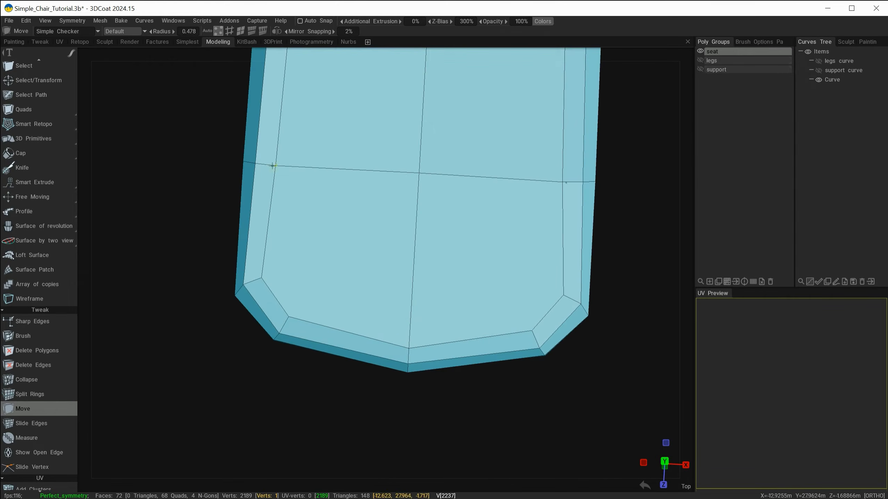
alt+drag(273, 164, 325, 166)
alt+drag(335, 182, 347, 302)
Use Slide Vertex to adjust the side and front-corner vertices along the seat's outer rim.
scroll(54, 283, down, 3)
click(49, 373)
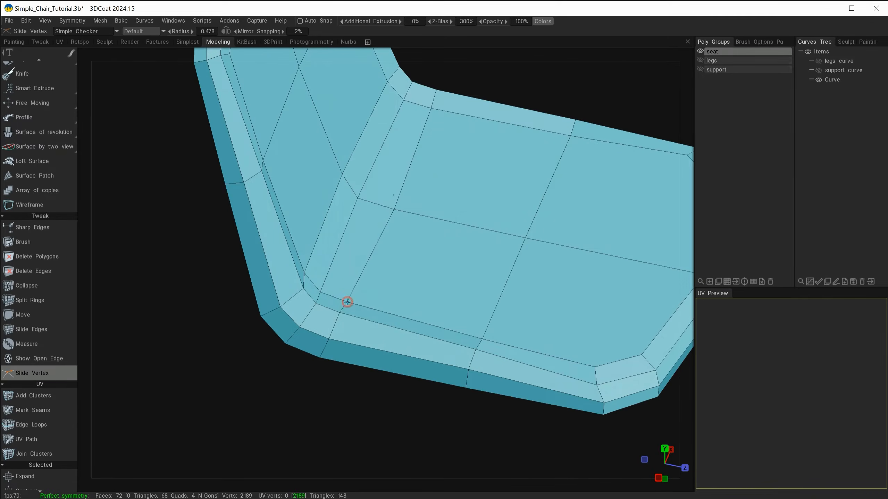
alt+drag(330, 339, 414, 309)
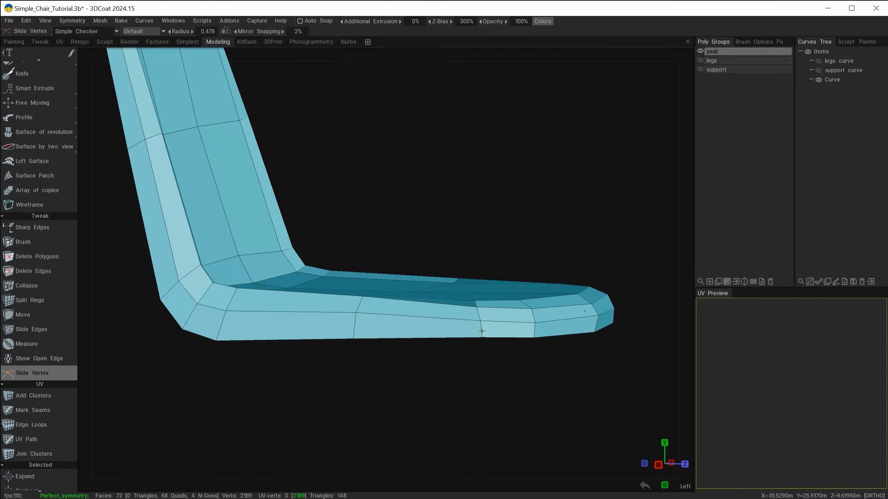
drag(483, 337, 473, 376)
drag(357, 312, 505, 369)
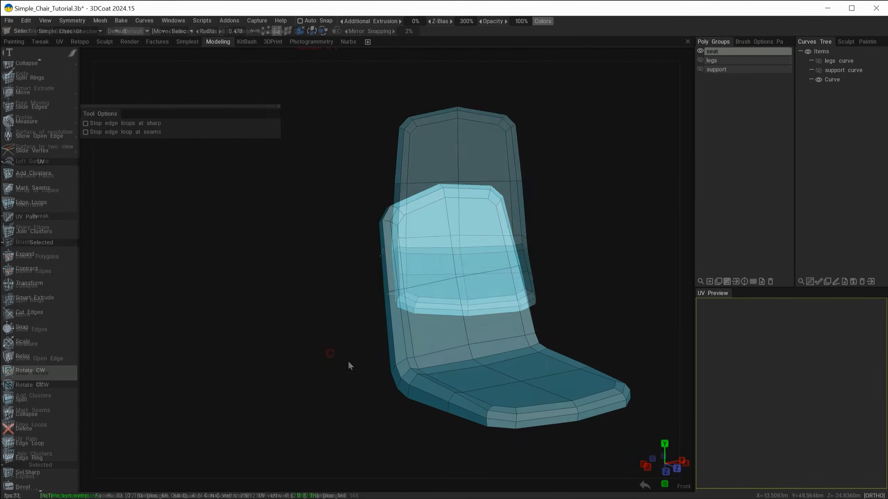
Use Slide Vertex to adjust the rim vertices at the top centre of the backrest.
alt+right_drag(424, 206, 444, 202)
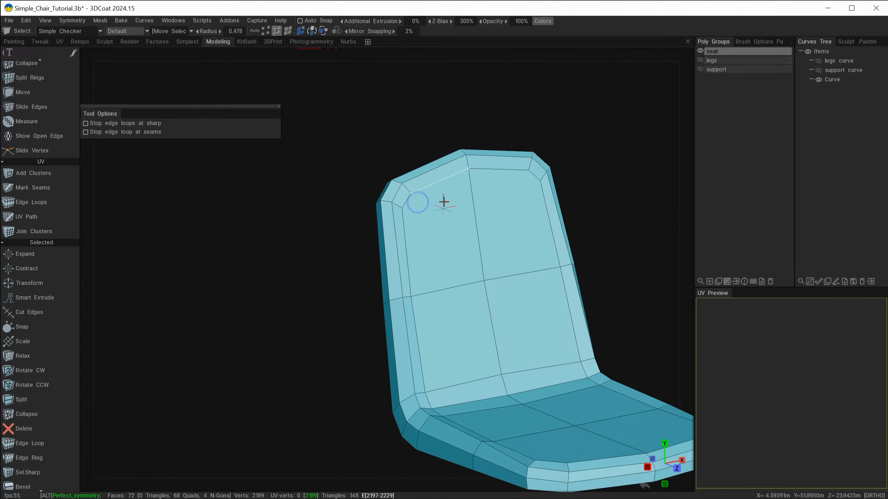
alt+middle_drag(444, 202, 406, 224)
alt+drag(406, 224, 396, 234)
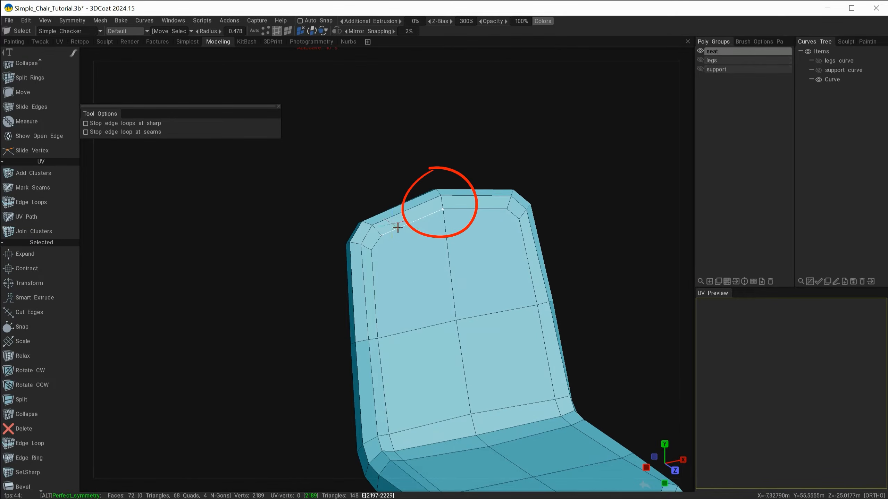
alt+drag(454, 206, 411, 180)
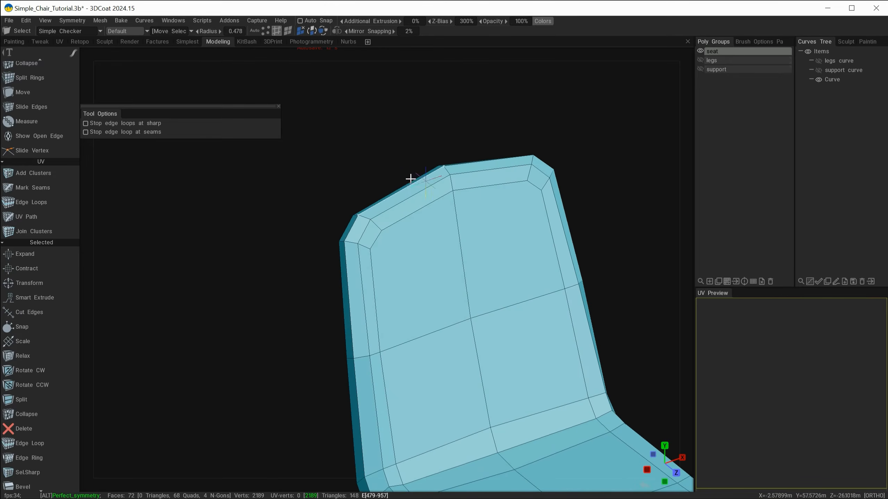
click(22, 91)
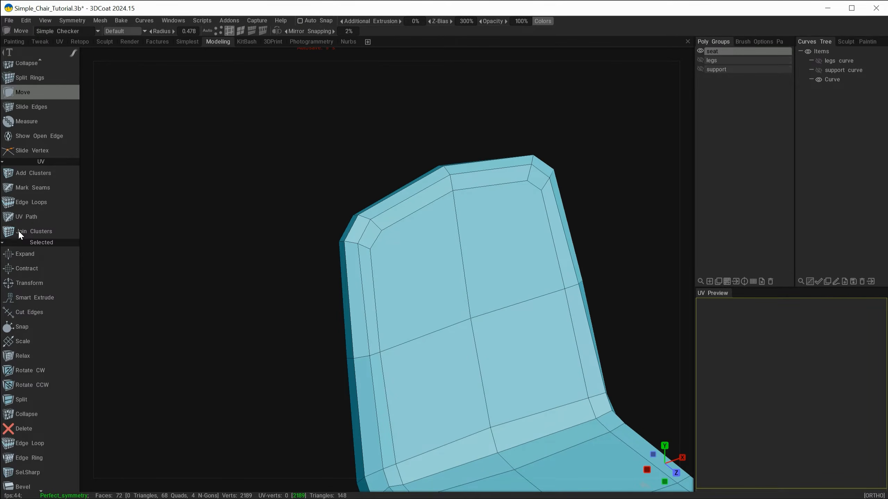
click(25, 148)
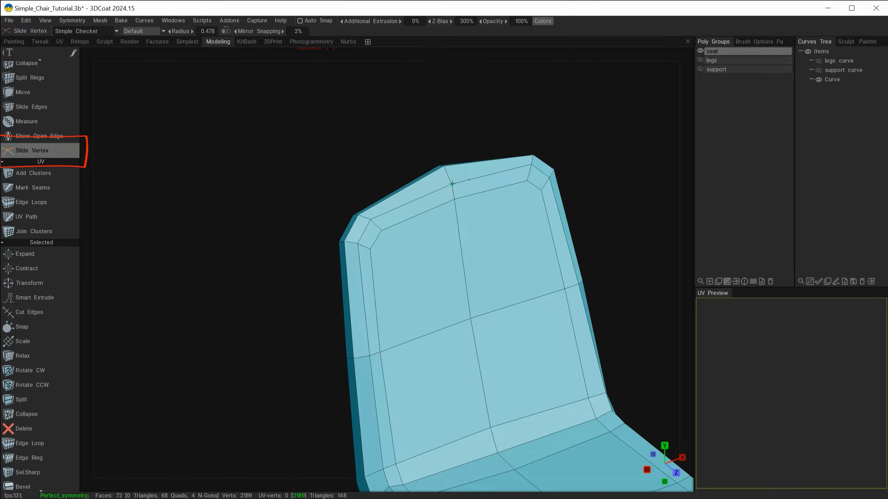
drag(448, 155, 498, 161)
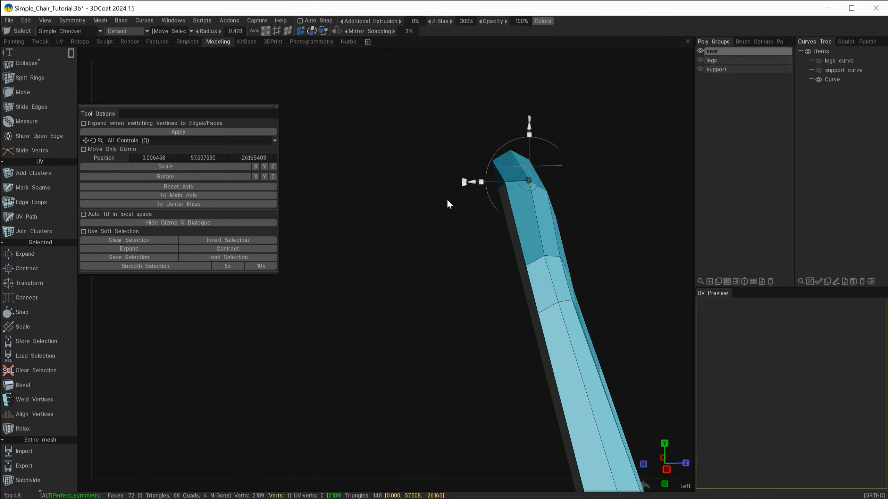
Refine the top-centre rim vertex of the backrest with the Move tool in vertex mode.
alt+drag(448, 200, 422, 204)
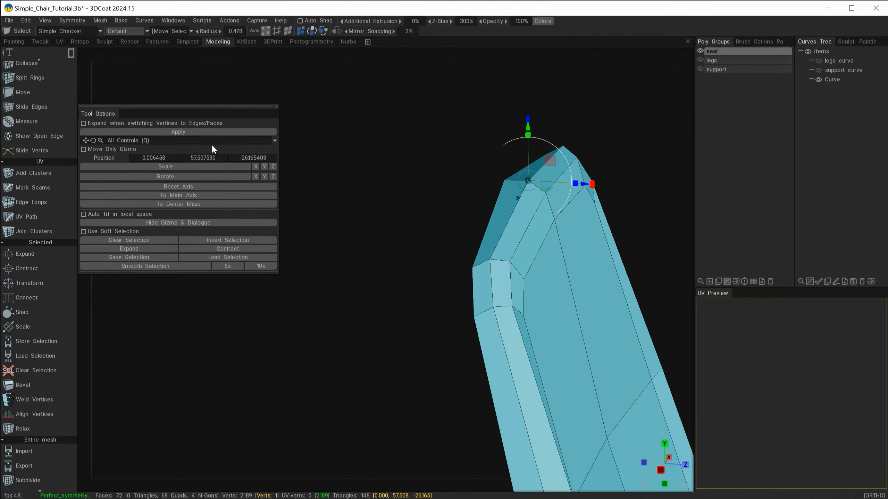
click(23, 93)
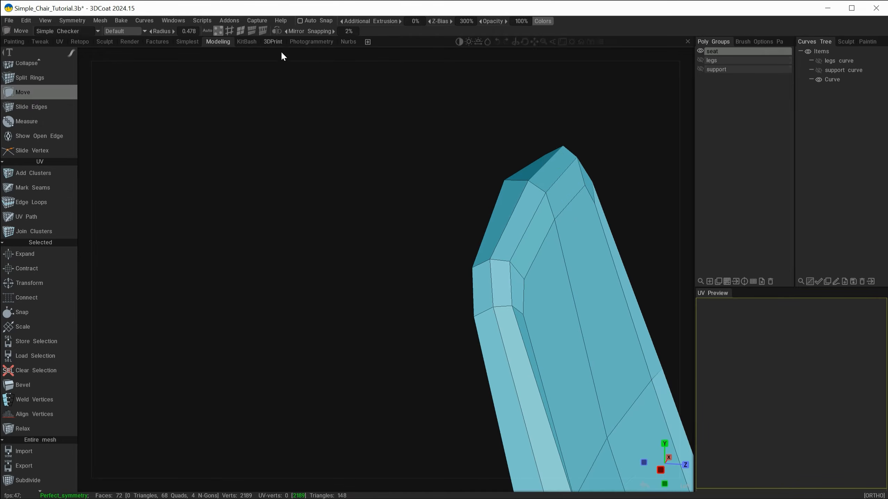
alt+drag(483, 177, 358, 214)
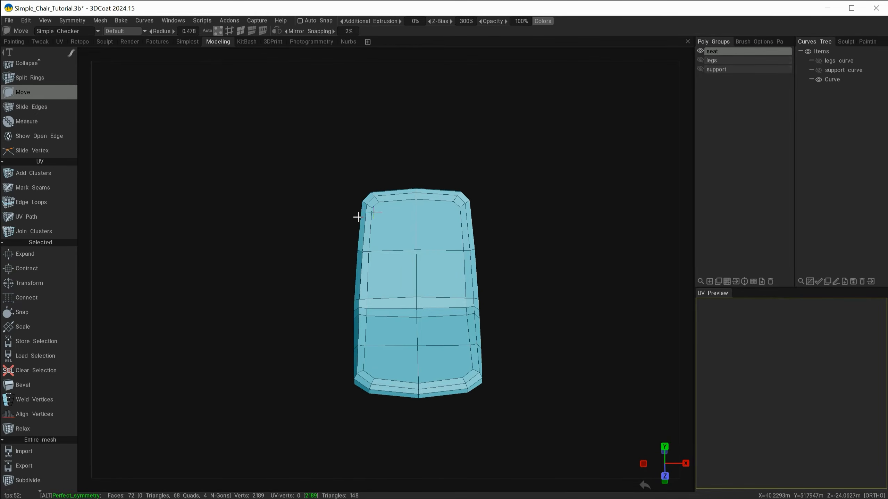
Add two crosswise edge loops with Split Rings, one below the backrest's middle loop and one just above the seat bend.
scroll(378, 260, up, 5)
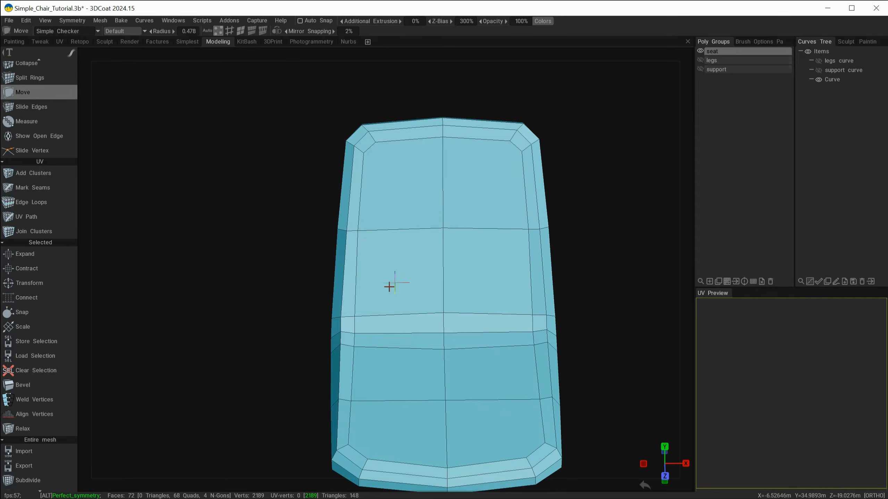
mouse_move(389, 287)
alt+mouse_down()
mouse_move(396, 288)
mouse_move(391, 234)
mouse_move(393, 278)
alt+mouse_up()
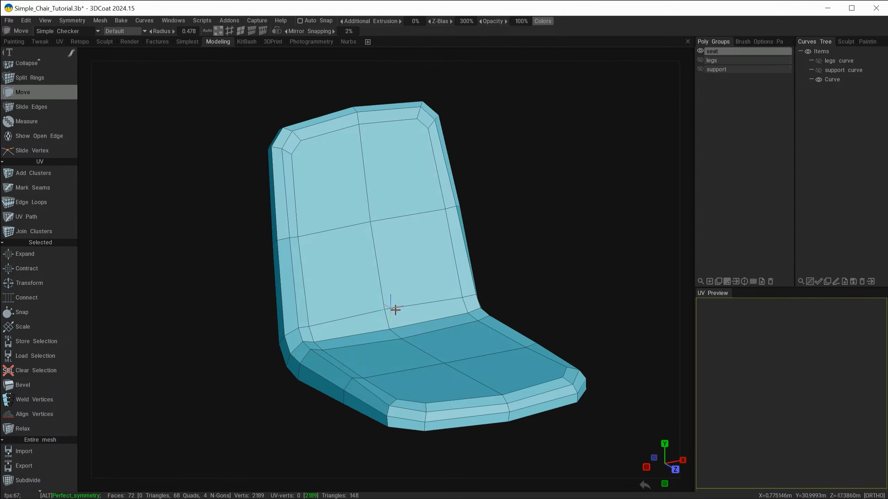
alt+drag(395, 310, 354, 293)
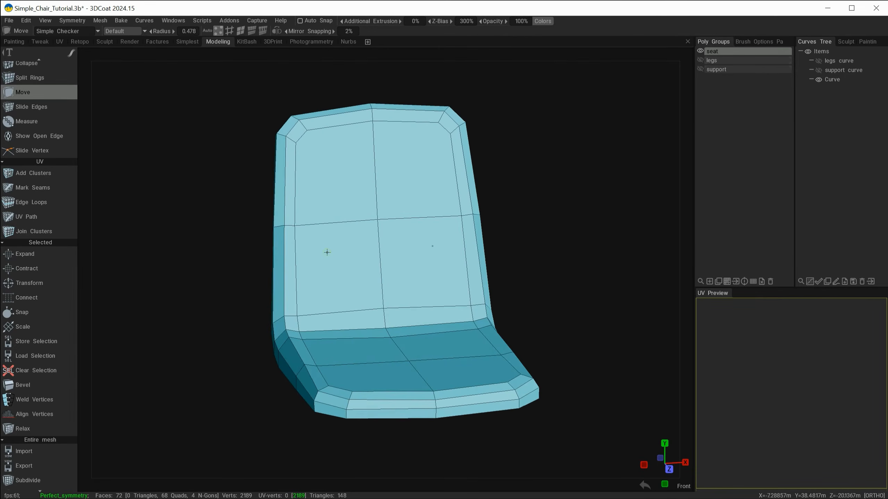
alt+drag(401, 251, 360, 276)
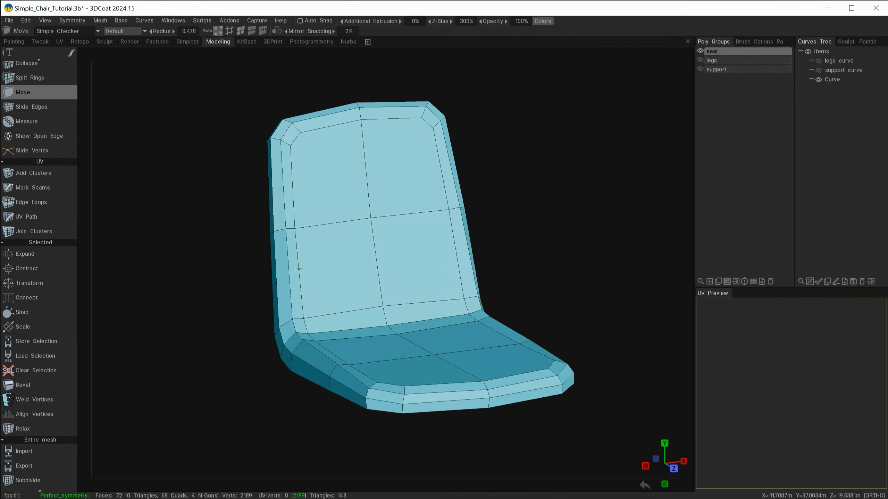
click(24, 80)
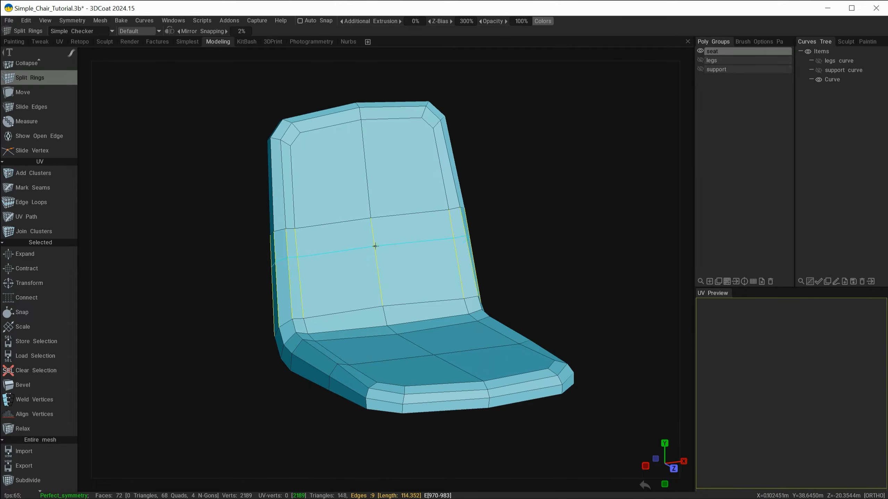
click(375, 247)
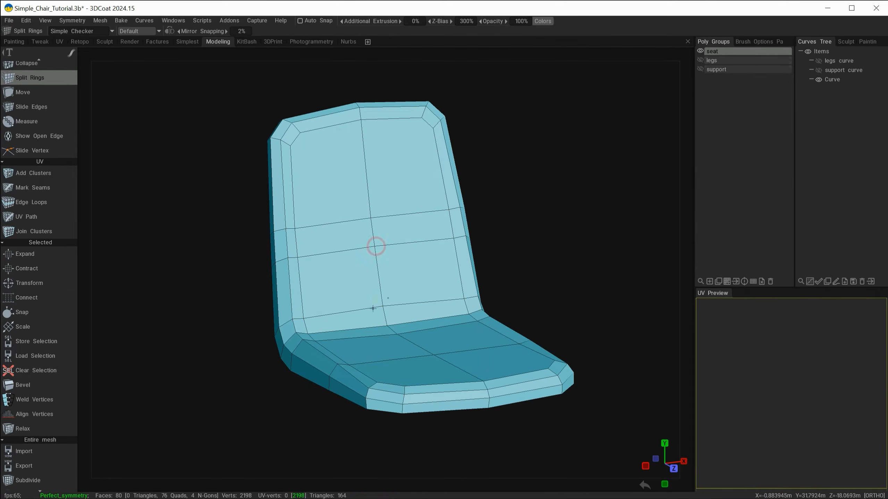
click(381, 292)
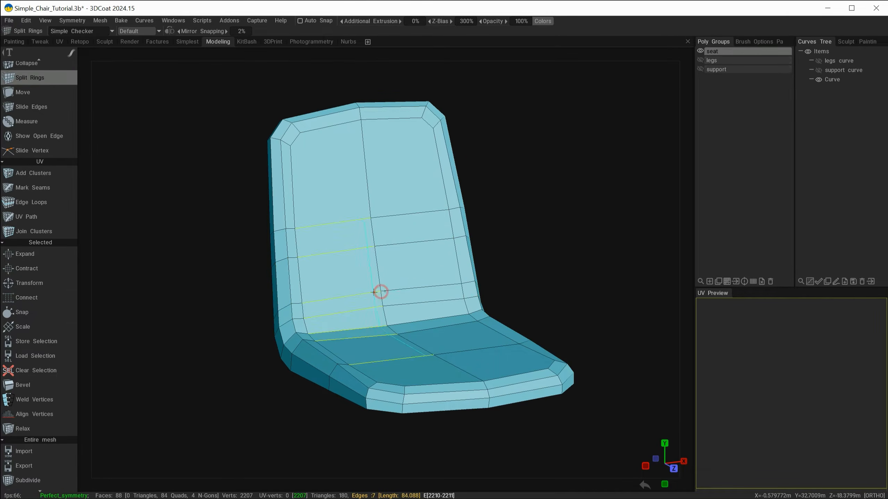
Split the inner panel lengthwise between the centreline and the side, from the backrest's middle loop to the seat's middle loop.
alt+drag(241, 313, 200, 318)
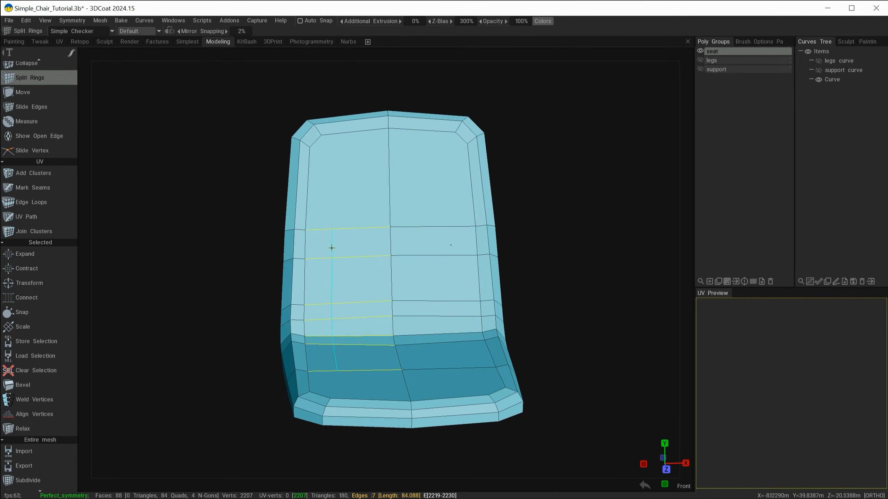
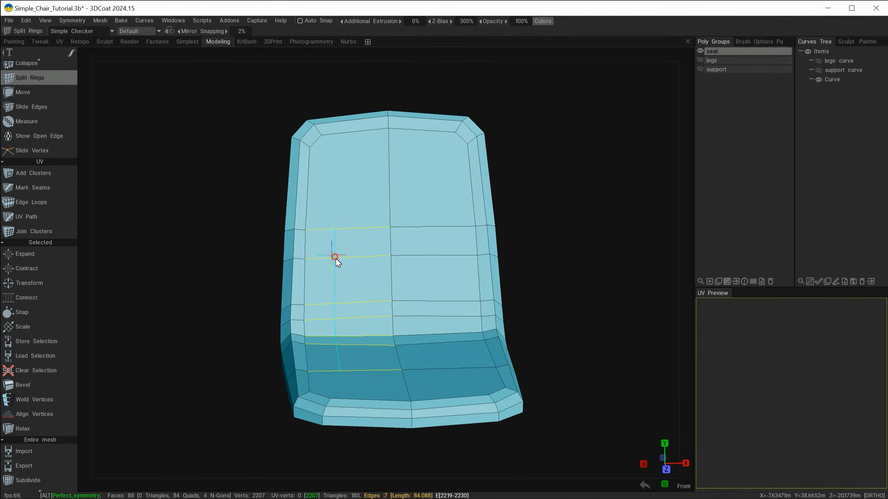
alt+drag(337, 245, 342, 250)
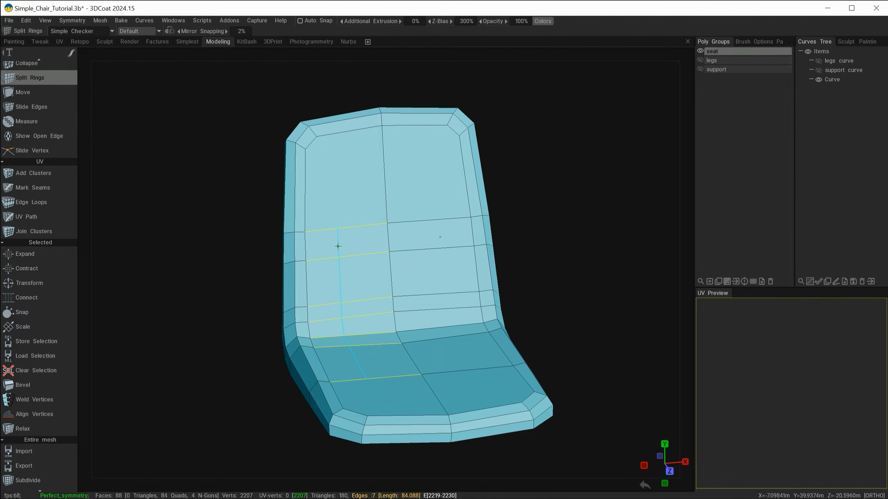
click(337, 246)
mouse_move(192, 327)
alt+mouse_down()
mouse_move(156, 323)
mouse_move(202, 321)
alt+mouse_up()
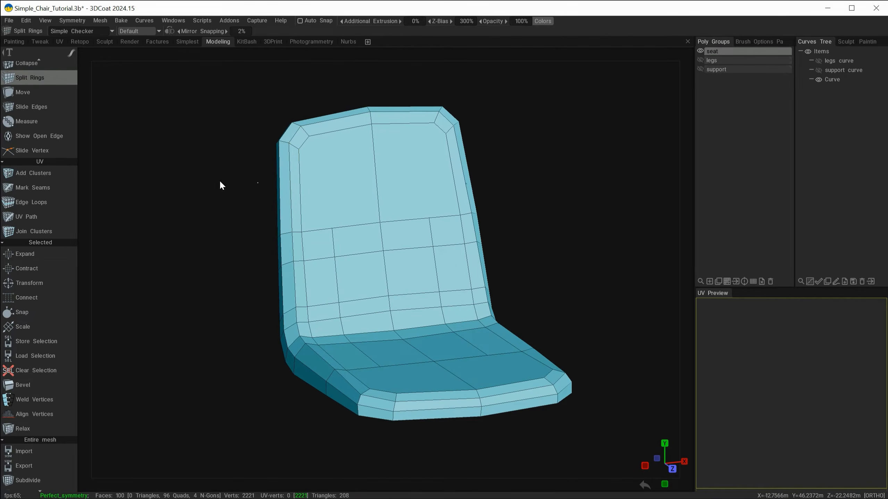
Use Add/Split to connect the backrest's upper inner corner vertex to the upper end of the new lengthwise split.
scroll(42, 106, up, 10)
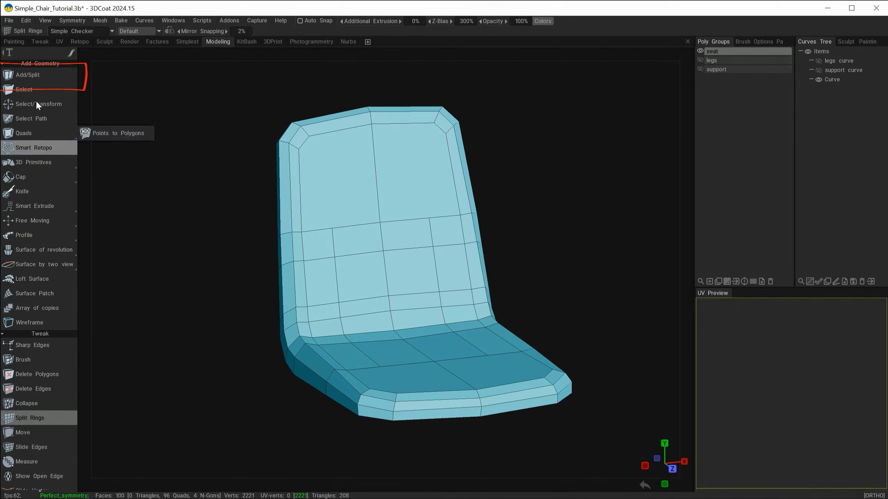
click(32, 75)
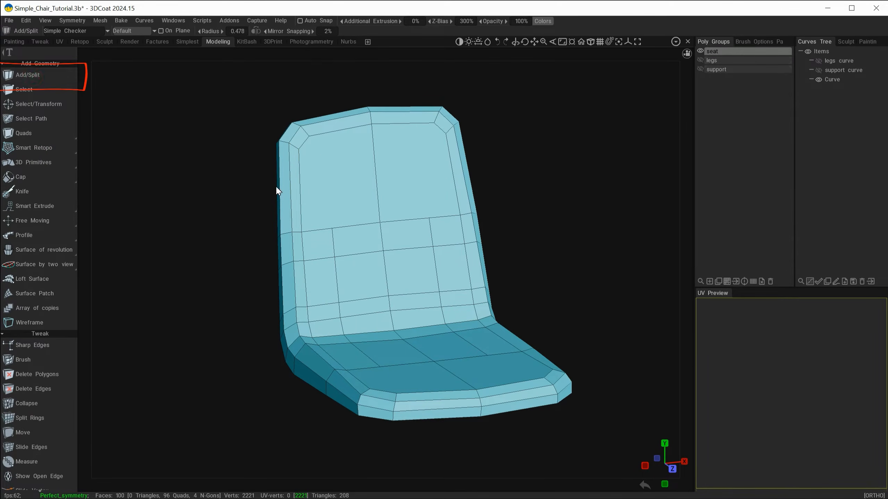
click(309, 136)
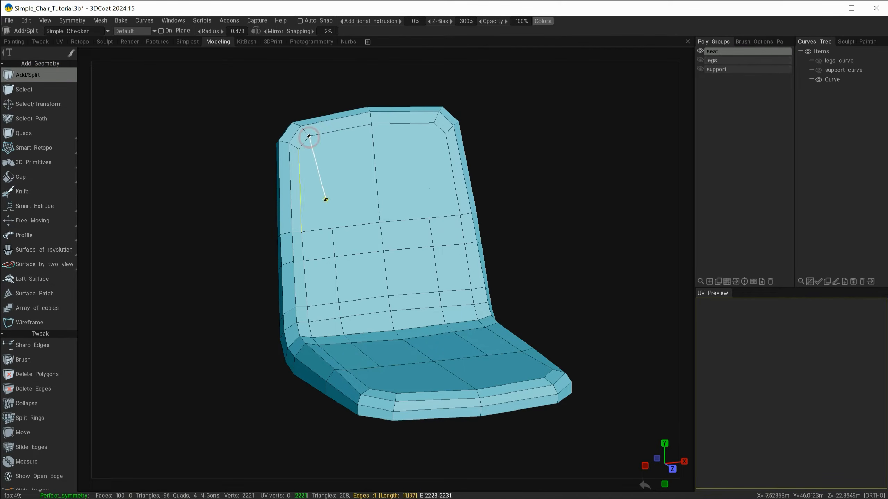
click(332, 228)
key(Escape)
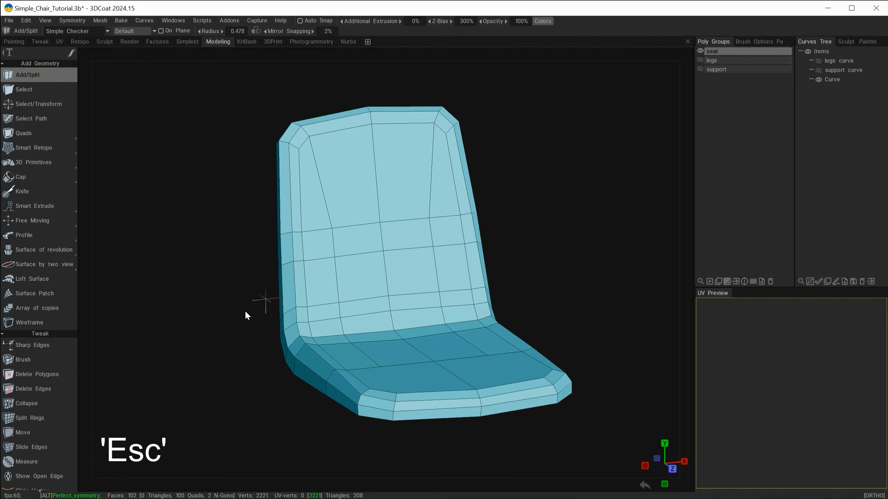
Use Add/Split to connect the seat's front inner corner vertex to the front end of the lengthwise split.
mouse_move(245, 310)
alt+mouse_down()
mouse_move(222, 302)
mouse_move(273, 231)
mouse_move(268, 296)
mouse_move(313, 387)
alt+mouse_up()
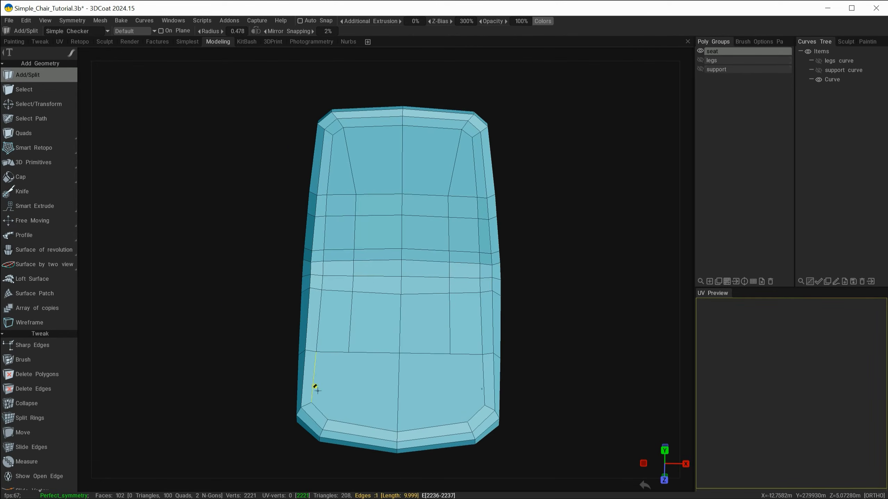
click(328, 420)
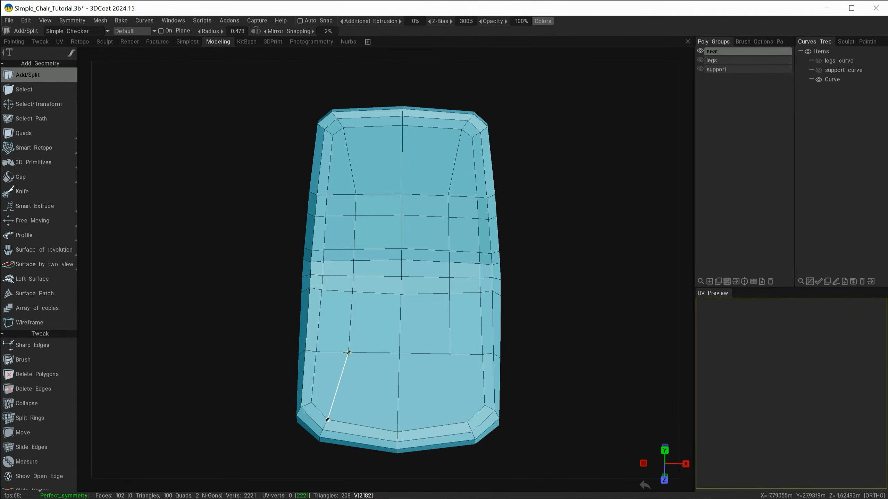
click(348, 352)
key(Escape)
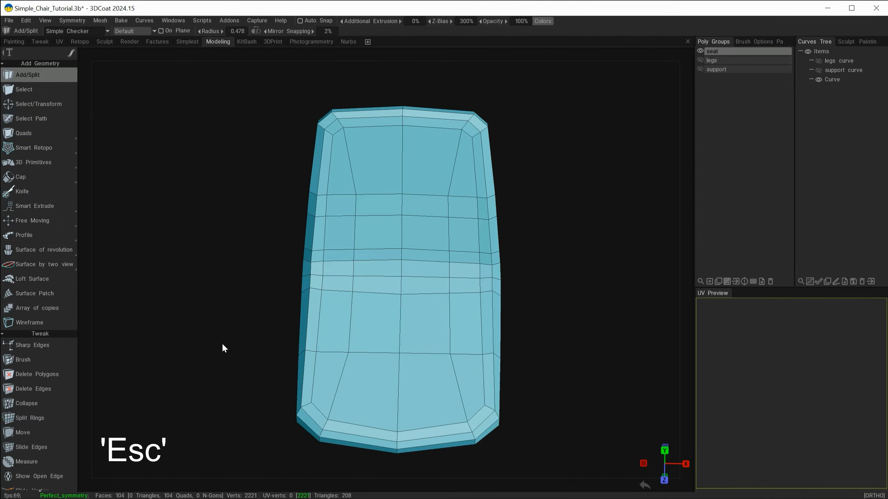
alt+drag(223, 343, 254, 280)
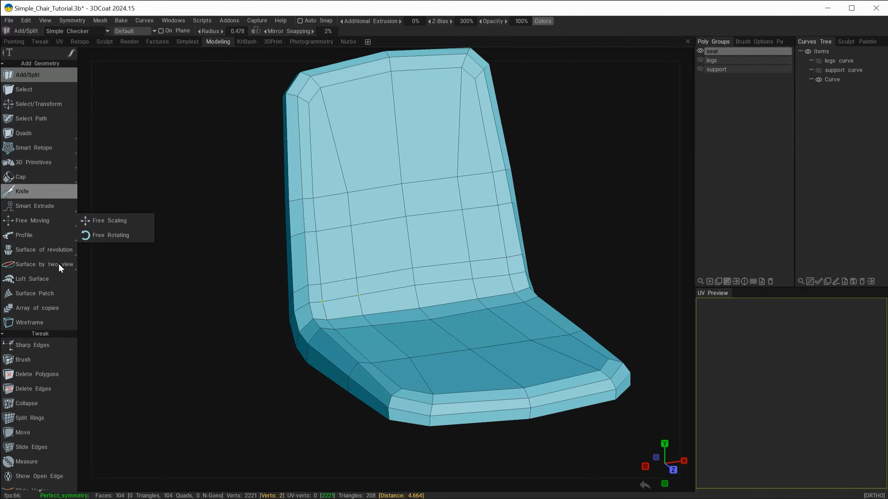
Delete the two polygons beside the centreline in the lower backrest to form a rectangular opening, and save the scene.
click(35, 376)
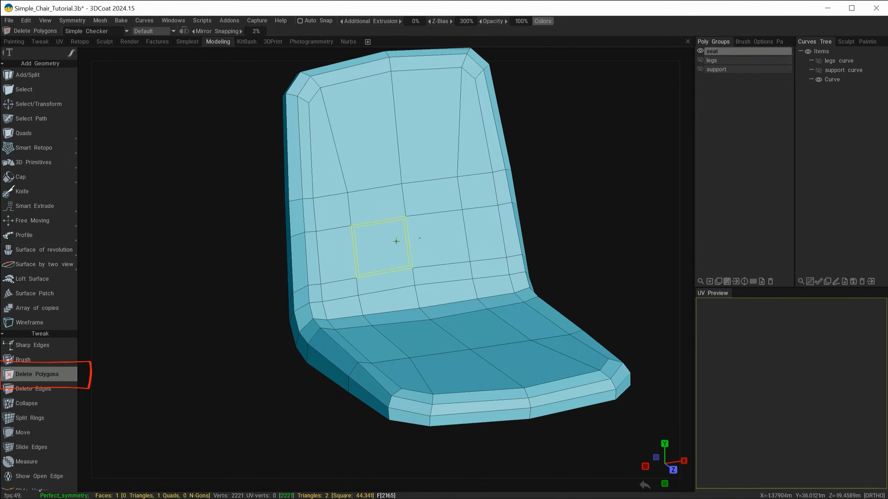
click(385, 245)
mouse_move(225, 339)
alt+mouse_down()
mouse_move(281, 318)
mouse_move(204, 317)
mouse_move(294, 322)
mouse_move(266, 349)
mouse_move(238, 330)
mouse_move(255, 315)
mouse_move(207, 317)
mouse_move(264, 311)
mouse_move(301, 333)
mouse_move(202, 317)
mouse_move(225, 321)
alt+mouse_up()
key(ctrl+s)
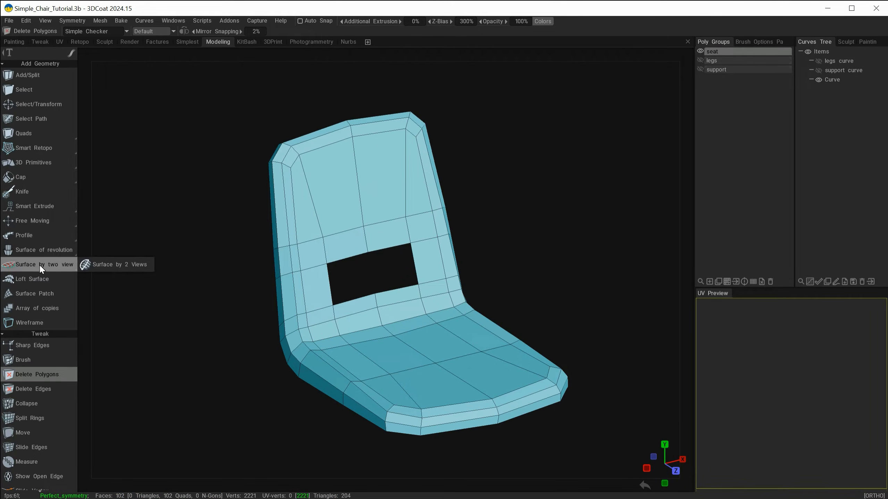
Add a centred lengthwise edge loop with Split Rings above the opening, between the backrest's centreline and the inner split.
click(32, 416)
drag(234, 251, 263, 241)
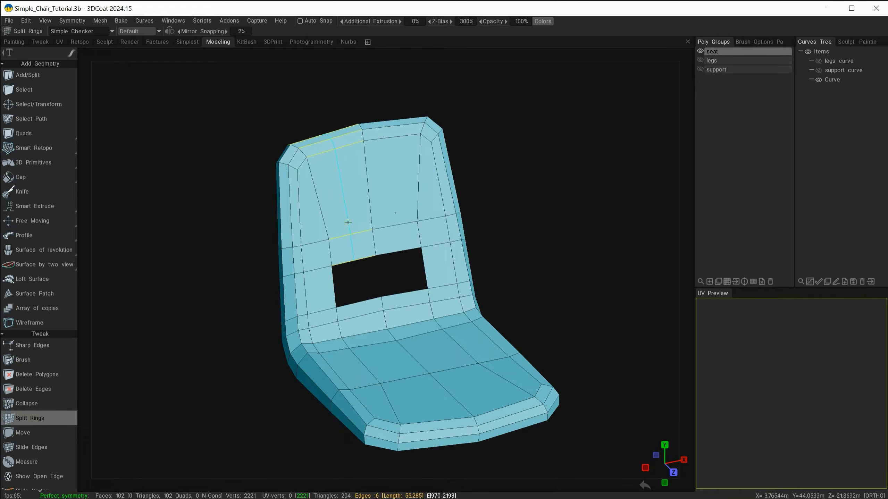
key(shift)
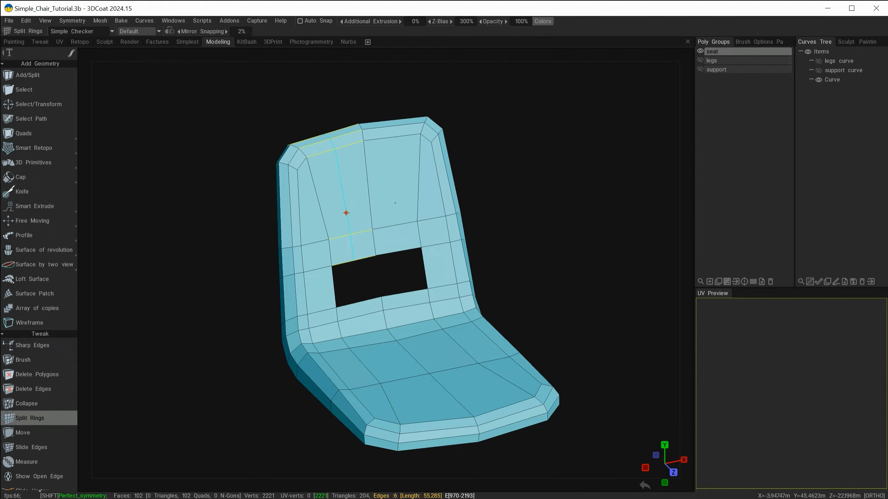
shift+click(346, 212)
alt+drag(213, 354, 234, 306)
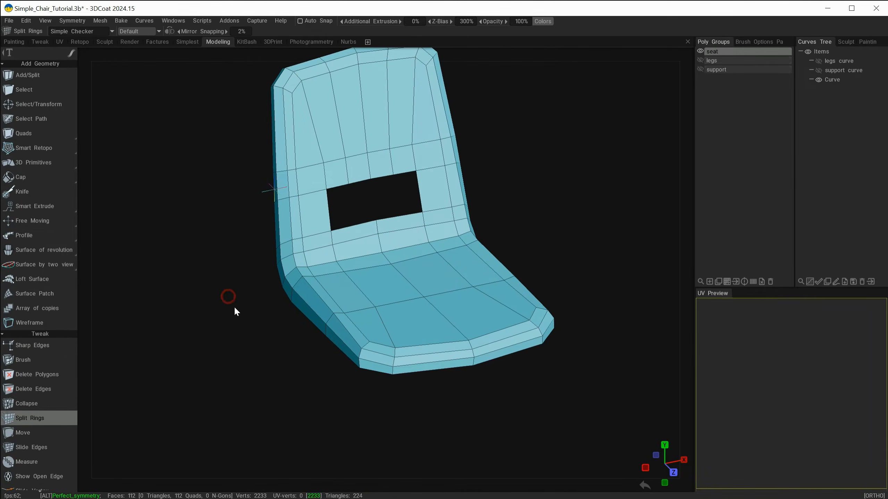
Add centred Split Rings loops lengthwise through the seat below the opening and crosswise through the backrest sides beside the opening.
shift+click(396, 304)
alt+drag(253, 371, 257, 368)
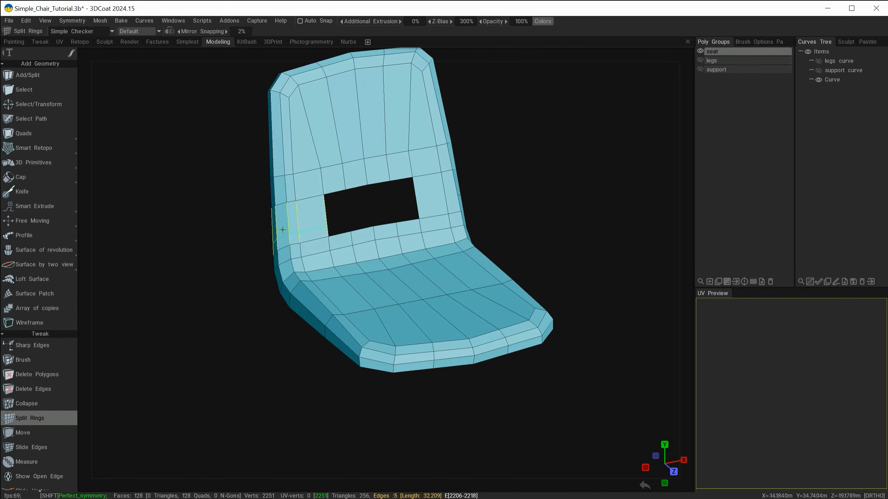
shift+click(294, 221)
alt+drag(242, 324, 189, 304)
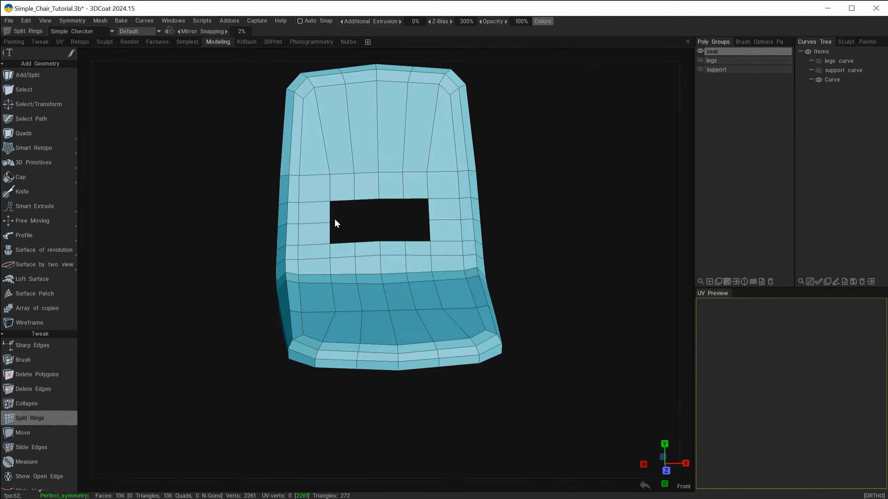
Apply Smooth (CC) to the entire seat mesh to preview its subdivided shape.
mouse_move(28, 135)
click(24, 89)
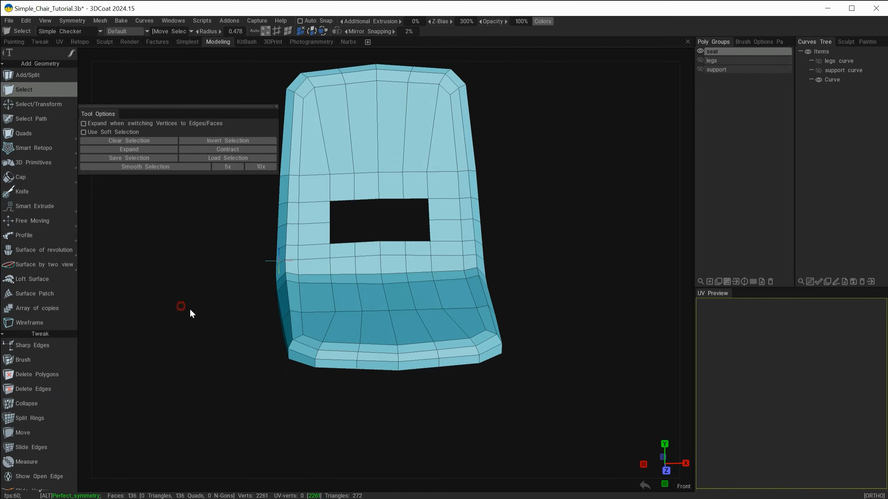
alt+drag(189, 308, 309, 313)
alt+drag(299, 311, 285, 347)
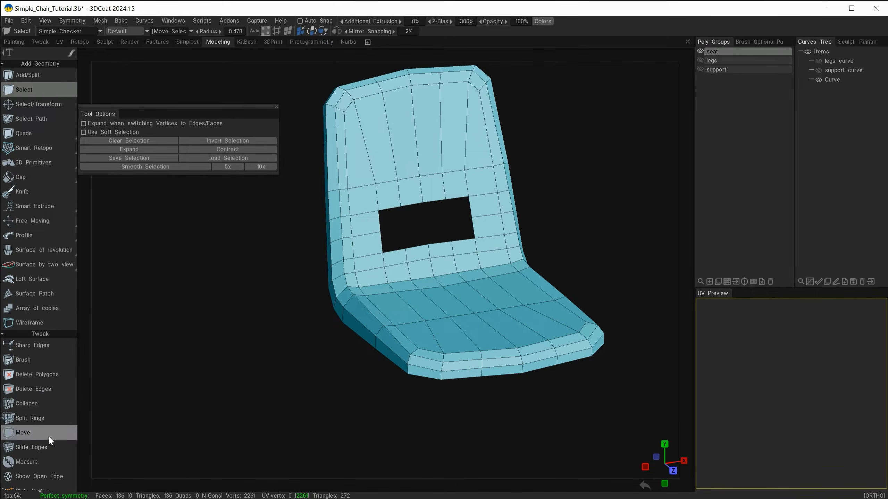
scroll(39, 391, down, 10)
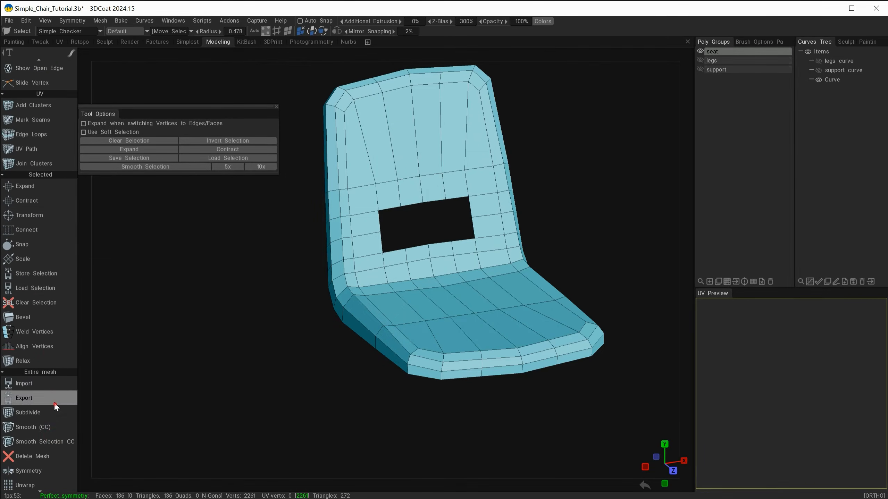
scroll(54, 401, down, 2)
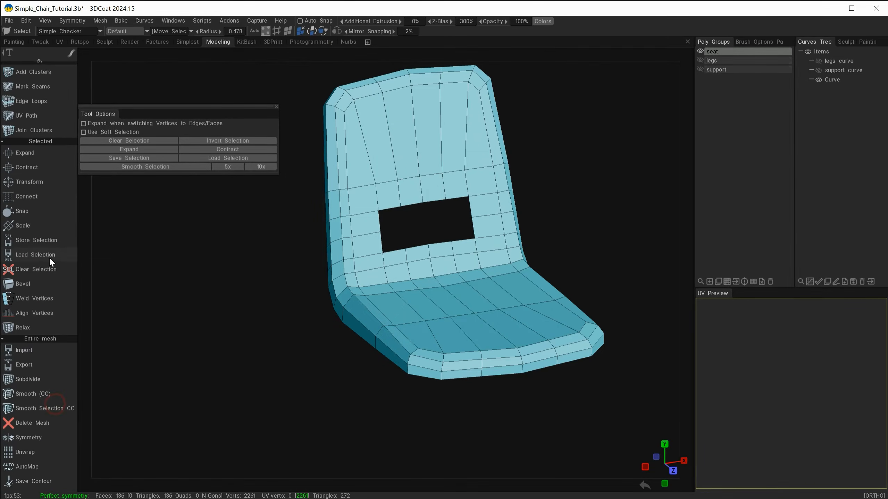
click(28, 393)
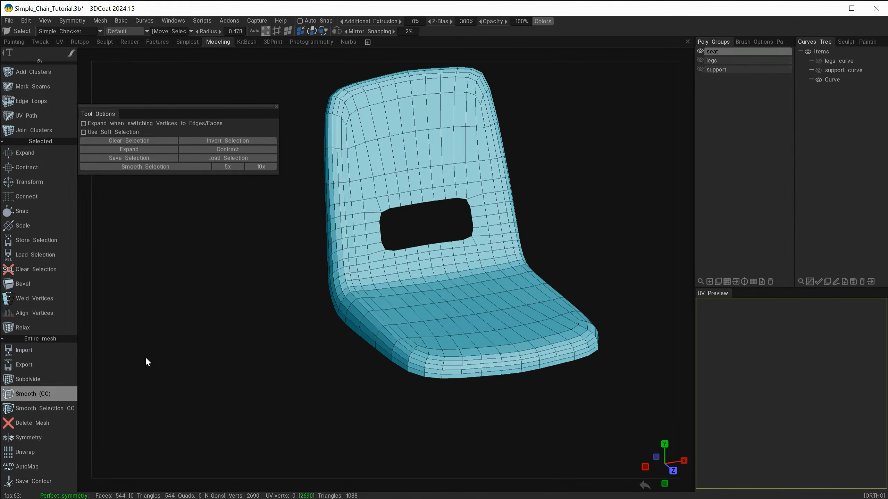
Examine the smoothed seat's rim, corners and opening from the side and front, and undo the smoothing.
drag(320, 339, 334, 324)
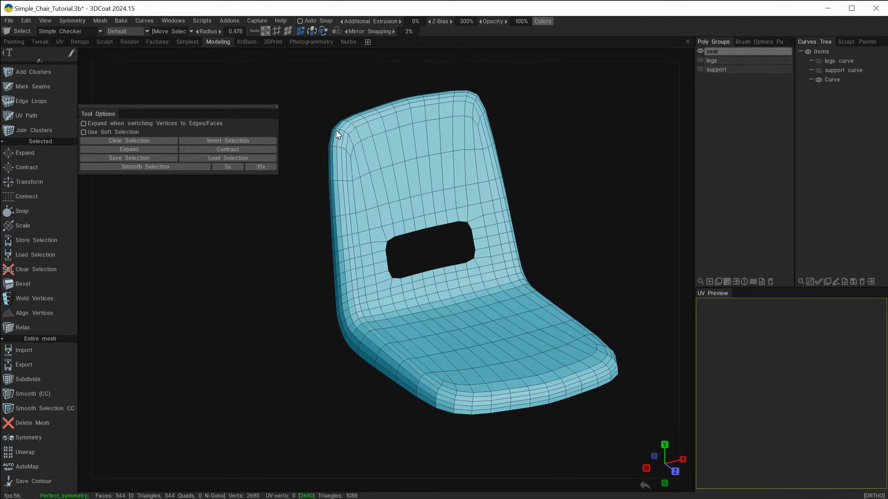
alt+drag(276, 357, 295, 354)
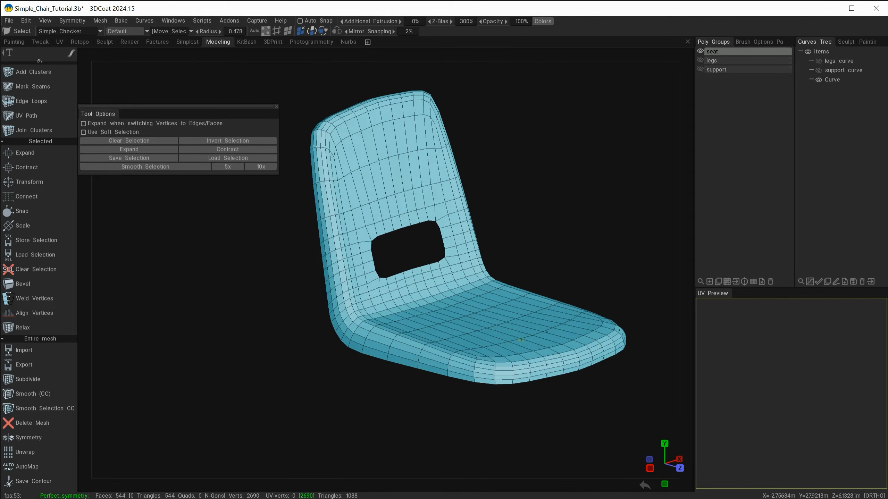
alt+drag(523, 401, 512, 343)
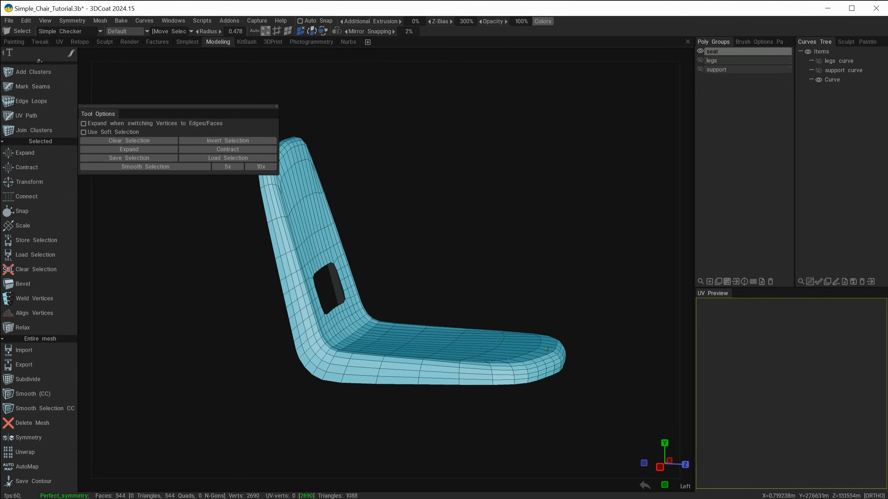
middle_drag(506, 265, 571, 276)
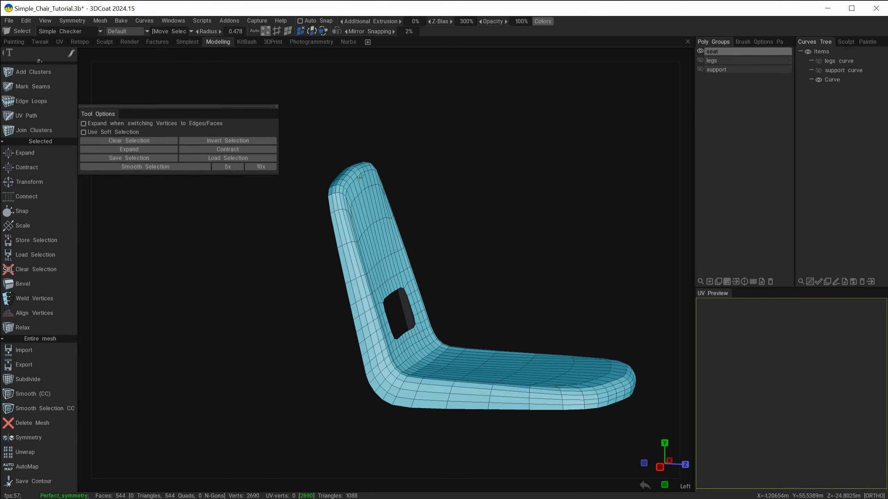
alt+drag(320, 297, 242, 331)
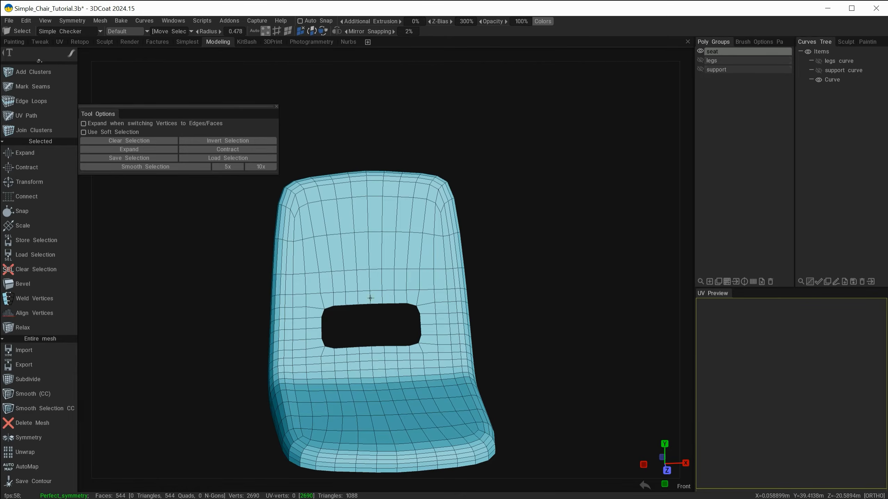
alt+drag(499, 182, 548, 173)
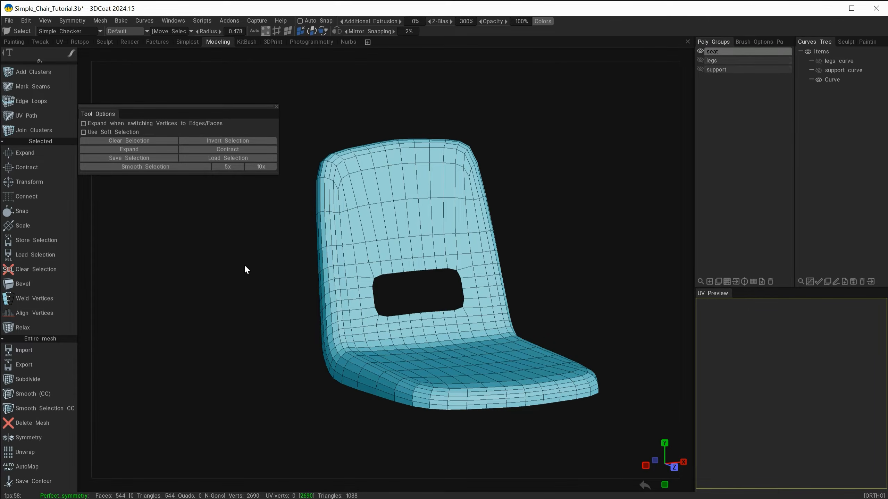
key(ctrl+z)
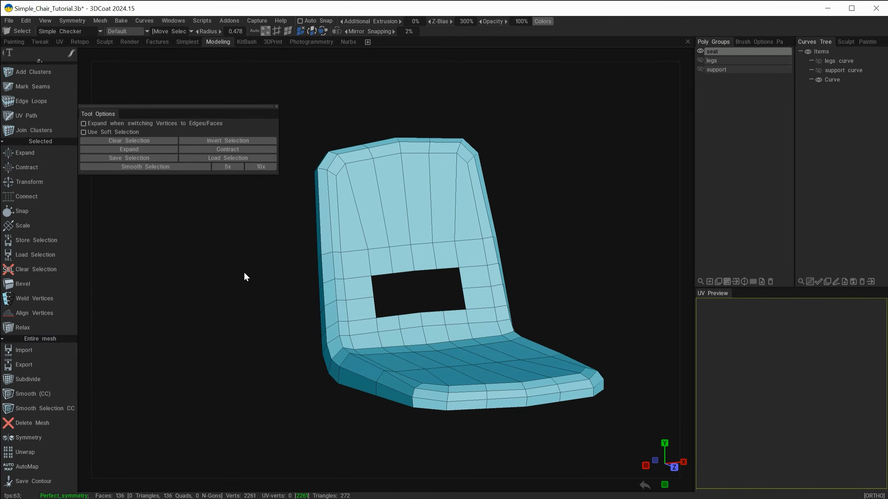
Reapply Smooth (CC) to check the edge flow around the opening and seat bend, and undo it.
drag(279, 328, 353, 242)
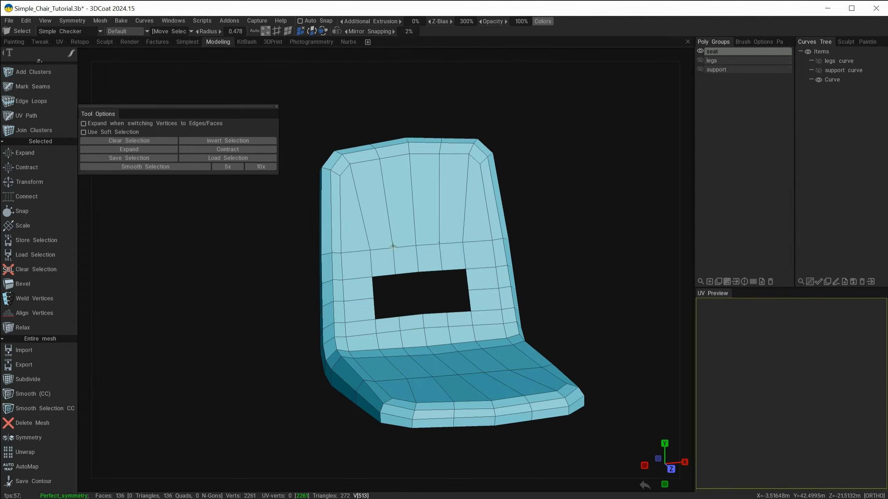
alt+drag(287, 291, 390, 266)
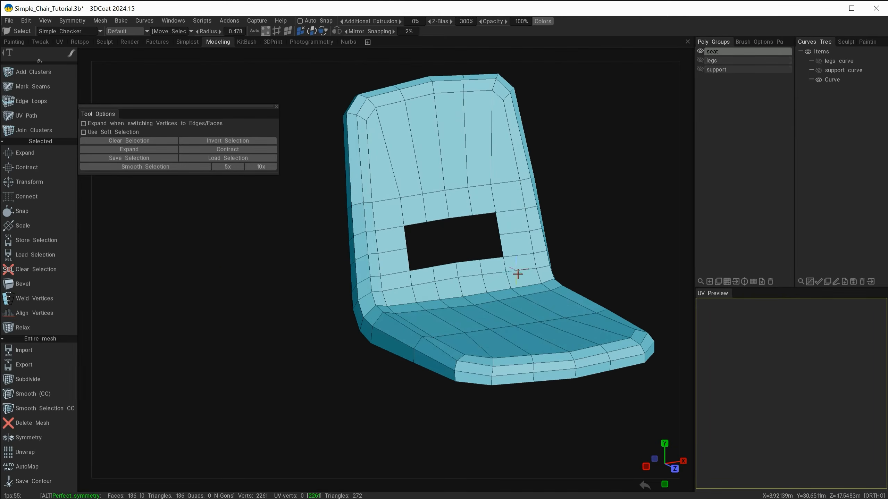
alt+drag(518, 274, 494, 287)
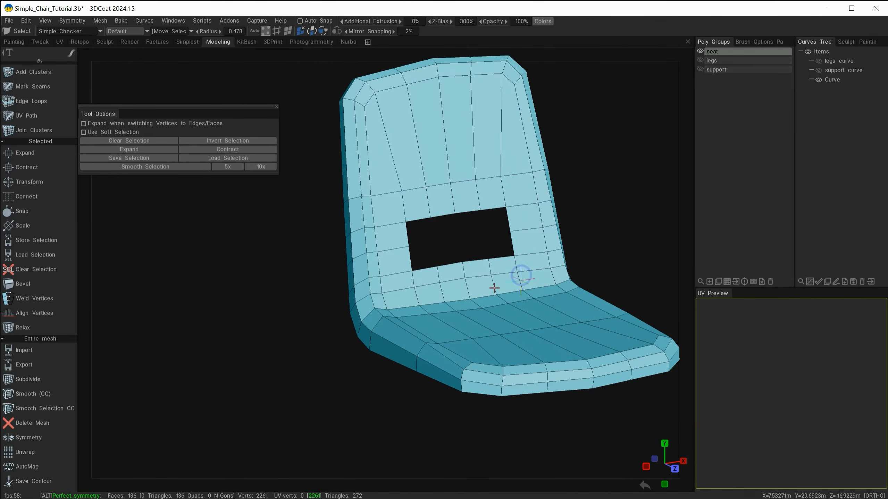
click(37, 392)
alt+drag(367, 341, 345, 327)
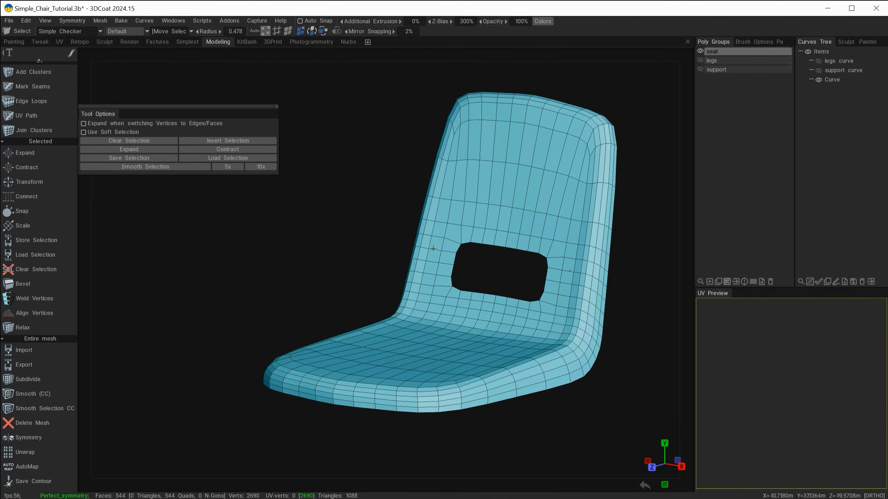
alt+drag(510, 347, 304, 319)
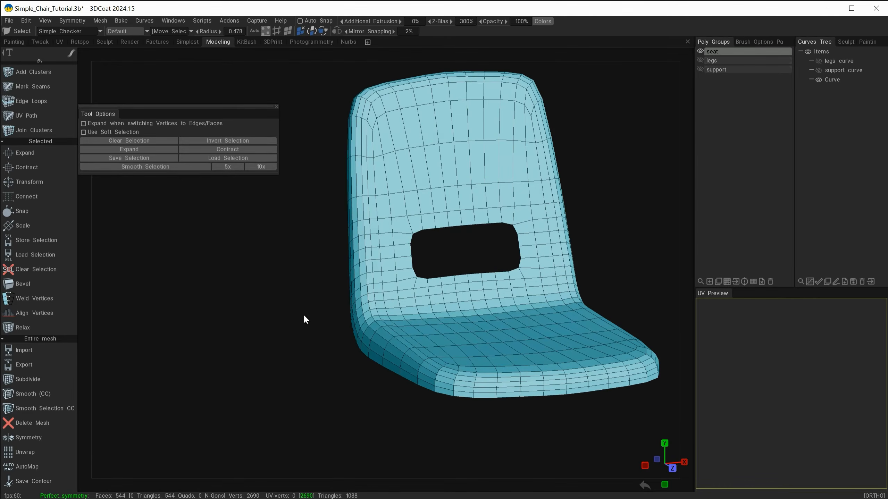
key(ctrl+z)
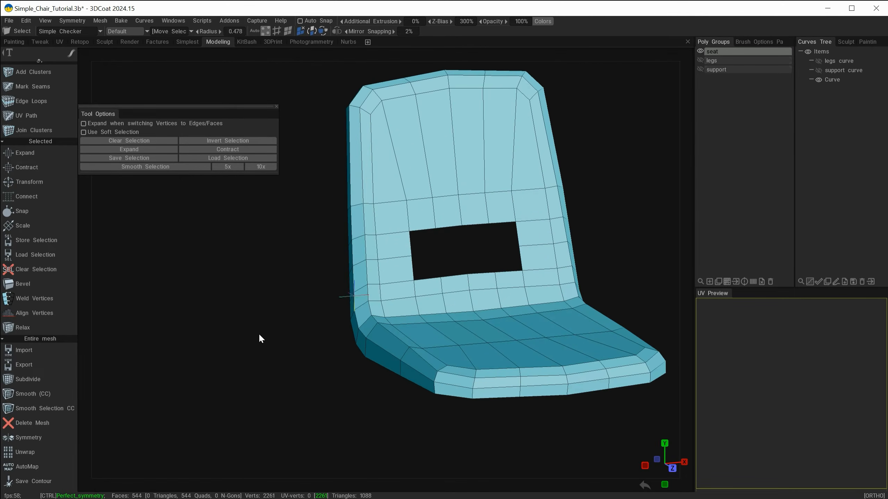
Reposition the inner seat-bend vertices beside the side rim with the Move tool to even out the bend.
alt+drag(282, 320, 242, 327)
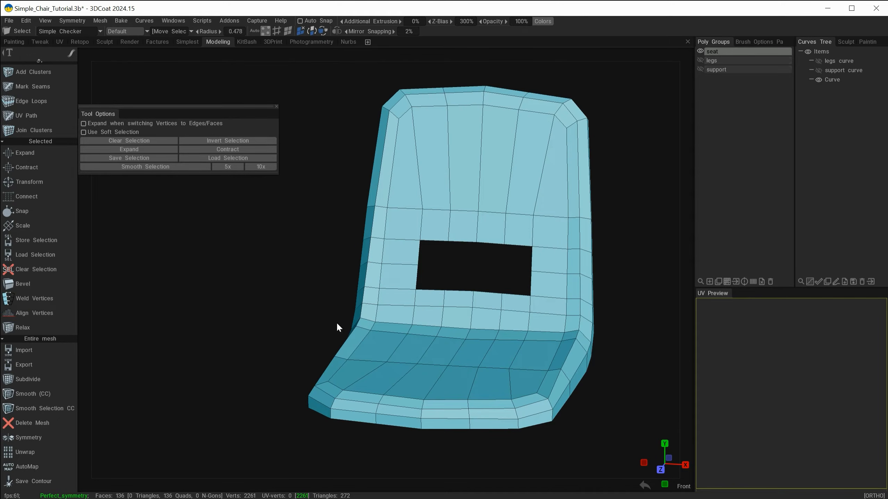
alt+right_drag(338, 323, 374, 279)
alt+middle_drag(373, 280, 364, 236)
mouse_move(372, 302)
alt+mouse_down()
mouse_move(385, 299)
mouse_move(333, 289)
mouse_move(357, 302)
mouse_move(355, 262)
mouse_move(363, 276)
mouse_move(268, 298)
mouse_move(294, 302)
mouse_move(263, 267)
alt+mouse_up()
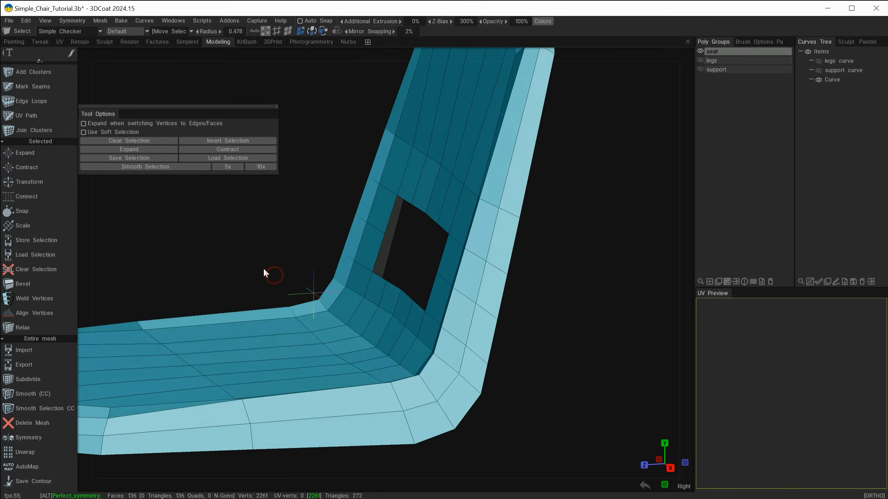
click(328, 311)
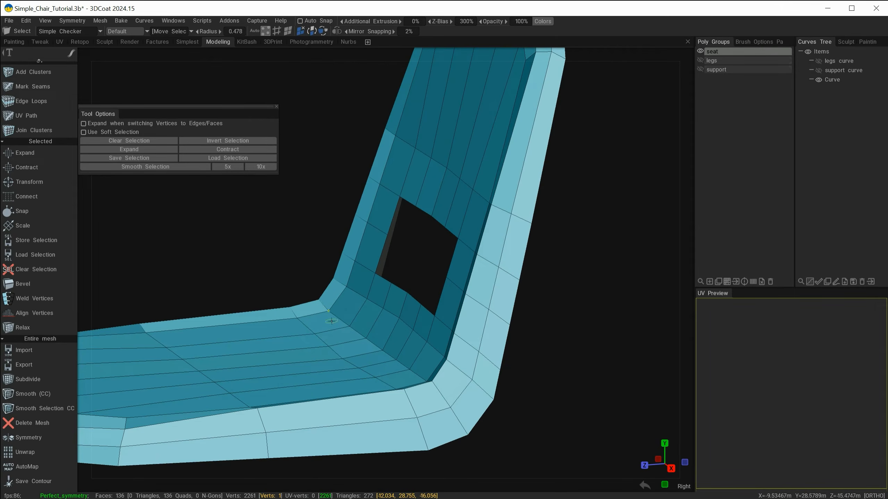
scroll(69, 210, up, 6)
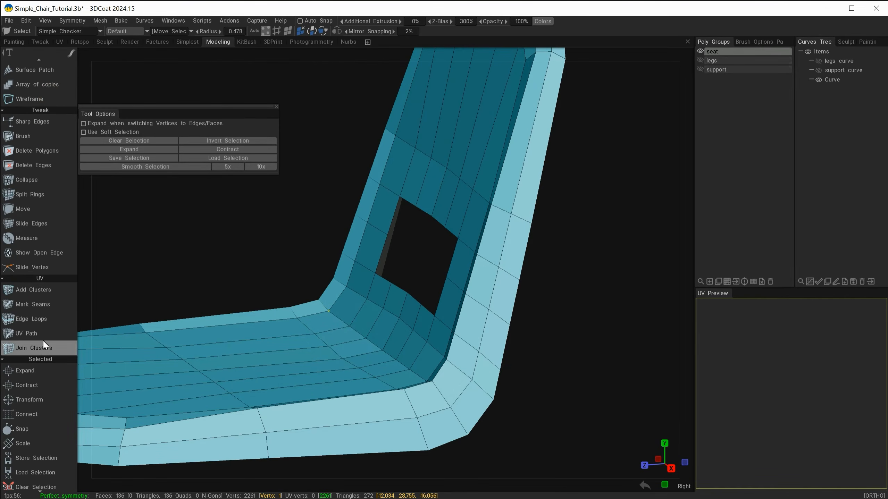
click(30, 209)
alt+drag(327, 293, 318, 248)
drag(329, 307, 345, 284)
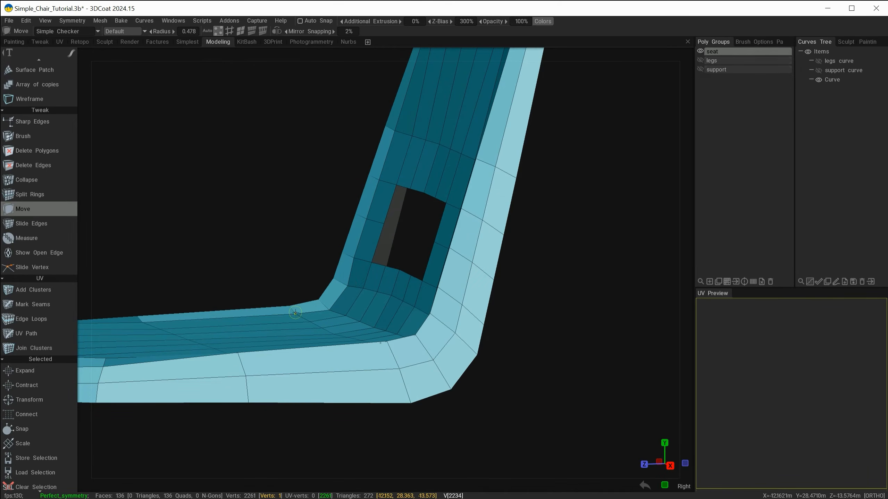
drag(296, 314, 249, 308)
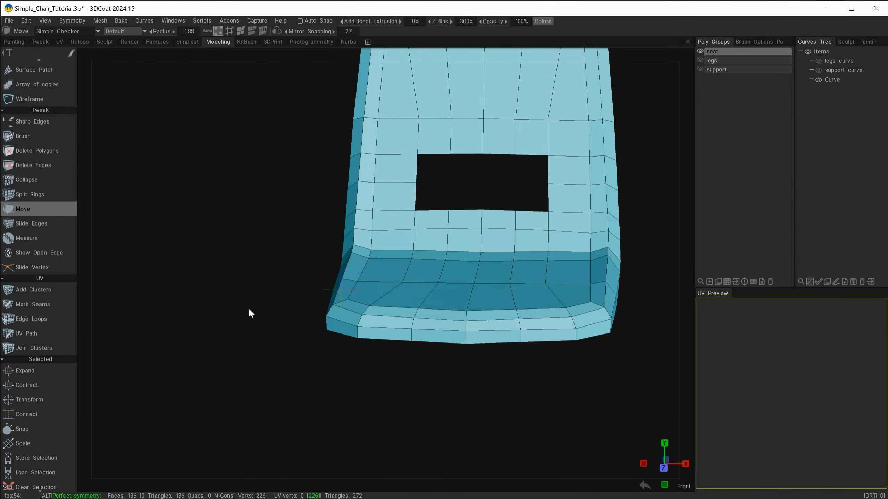
Use Slide Vertex to even out the vertex spacing in the edge rows at the seat bend and around the opening.
click(30, 267)
alt+drag(382, 276, 398, 285)
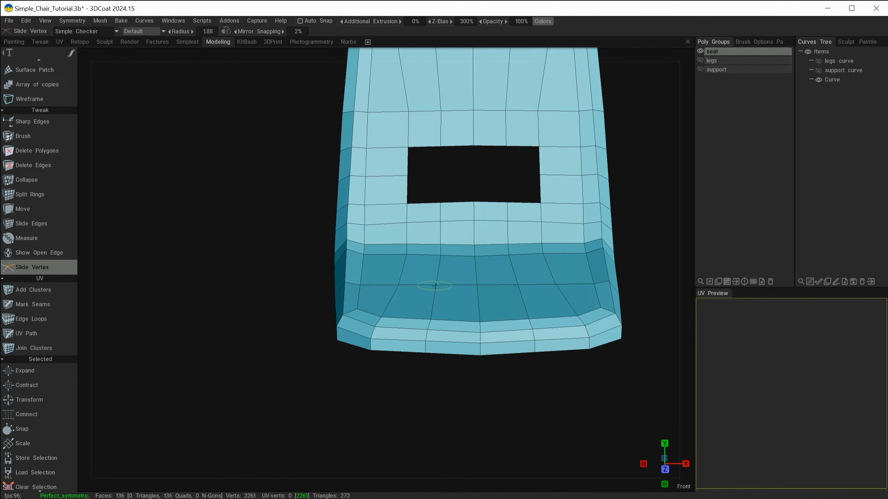
alt+drag(435, 286, 403, 284)
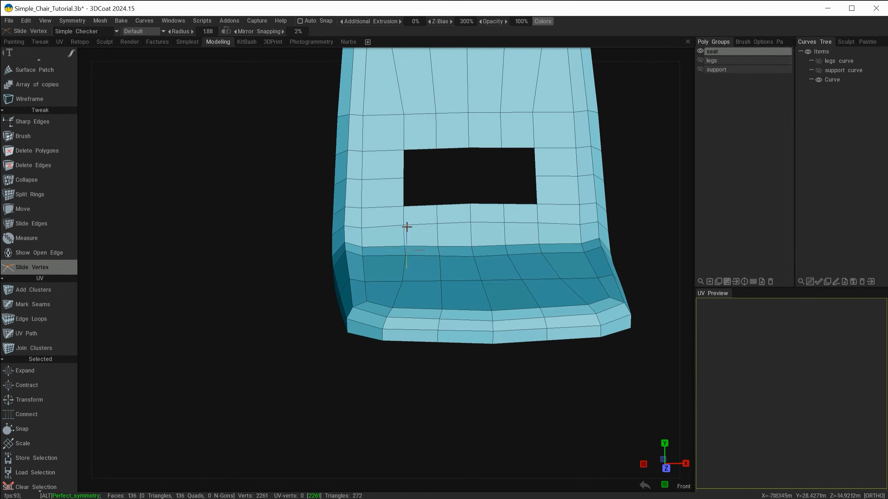
alt+drag(406, 226, 403, 214)
alt+middle_drag(413, 210, 391, 331)
drag(384, 238, 382, 238)
drag(419, 237, 414, 230)
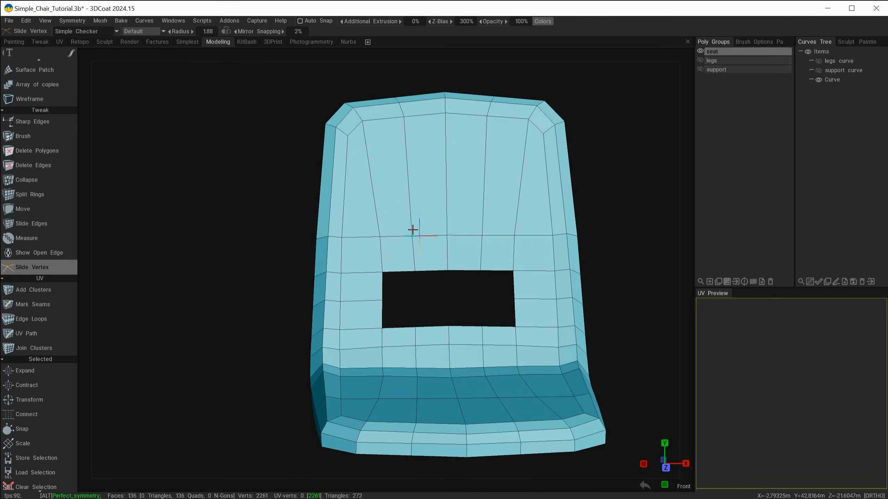
Slide the middle vertices on the opening's sides, upper edge and lower edge slightly outward to bow its outline.
alt+right_drag(415, 230, 392, 269)
drag(377, 282, 372, 282)
drag(422, 242, 422, 240)
drag(422, 318, 423, 321)
drag(467, 317, 468, 321)
Adjust the edges between the opening's lower border and the seat bend using the Move tool in edge mode.
alt+drag(381, 372, 198, 259)
click(32, 211)
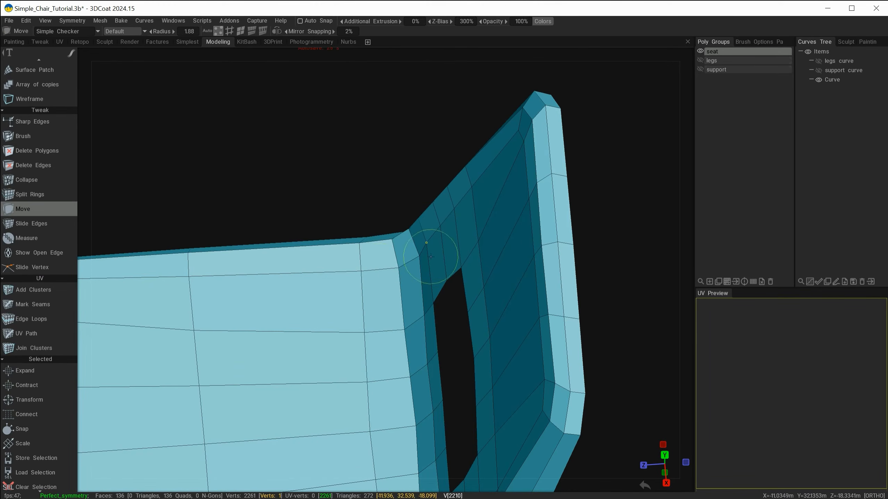
click(227, 31)
alt+drag(399, 282, 405, 308)
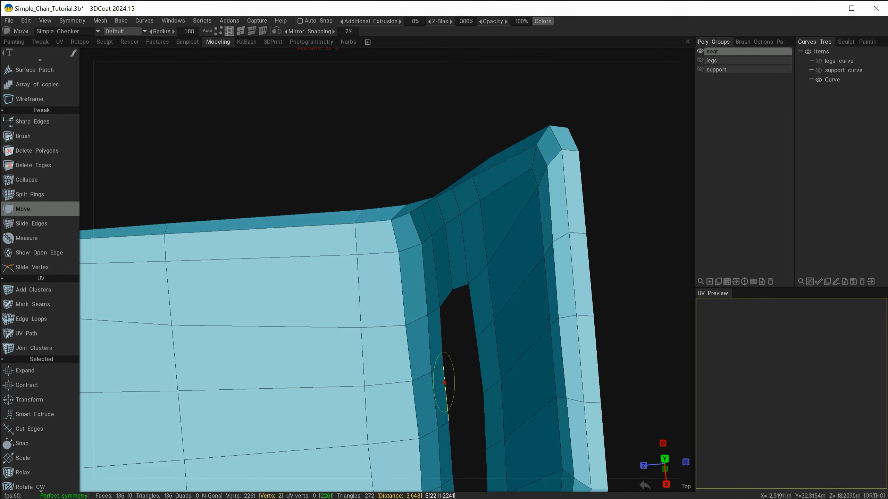
alt+drag(444, 383, 381, 310)
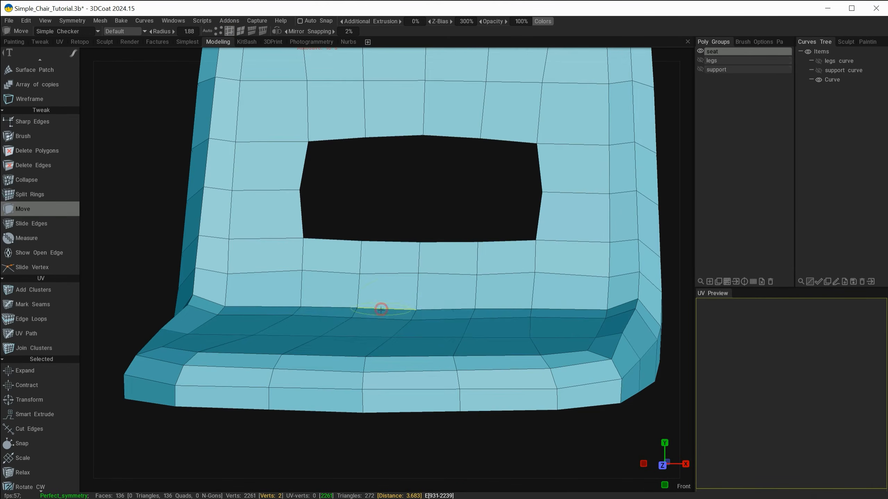
Slide the vertices of the edge row between the opening and the seat bend into an even line.
alt+drag(317, 294, 337, 308)
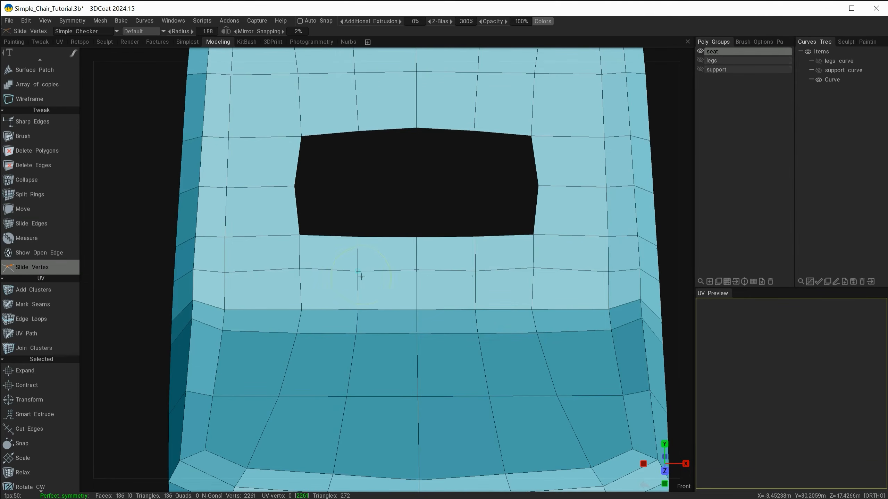
drag(300, 270, 295, 272)
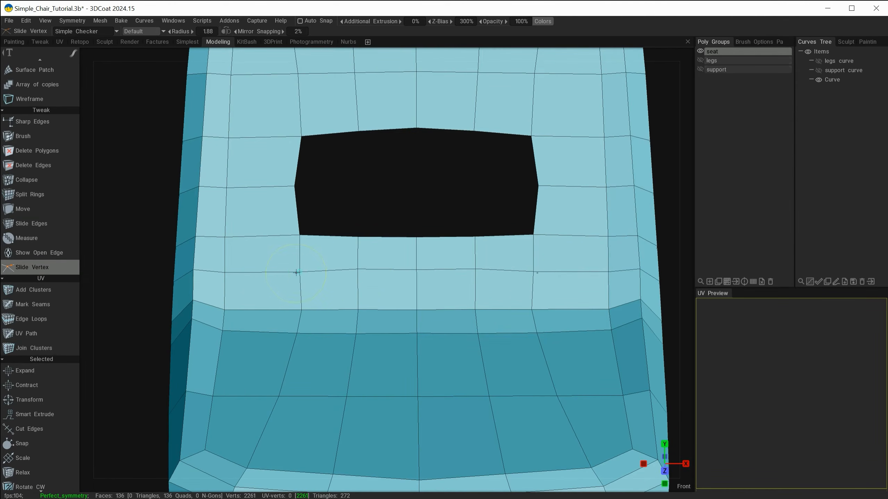
drag(355, 272, 357, 273)
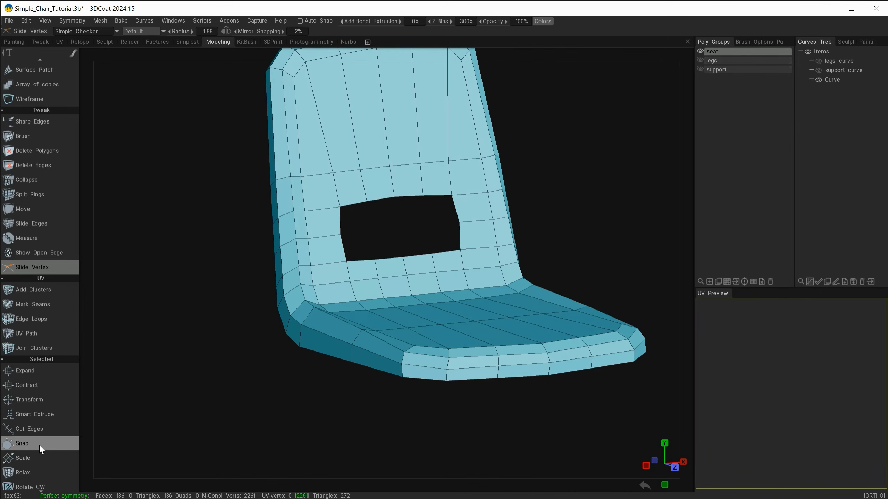
Apply Smooth (CC) to the entire seat, examine the rounded opening and bend from both sides, and undo the smoothing.
scroll(47, 199, down, 8)
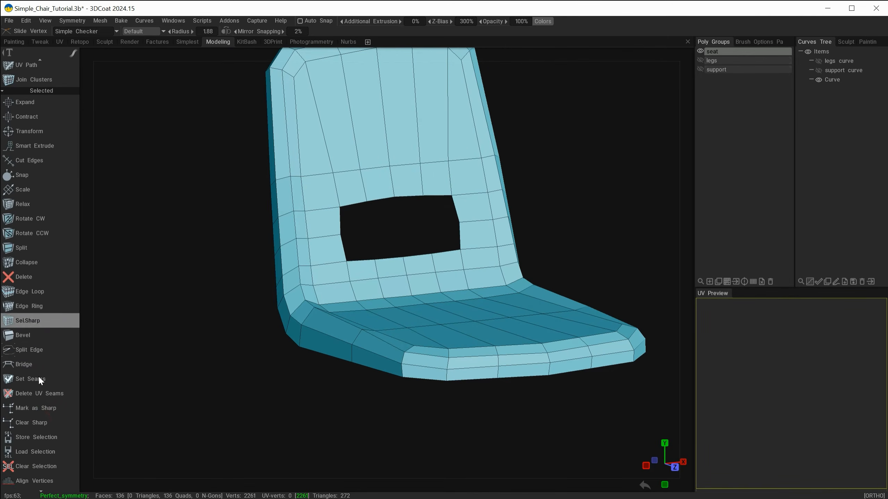
scroll(59, 228, down, 5)
click(34, 395)
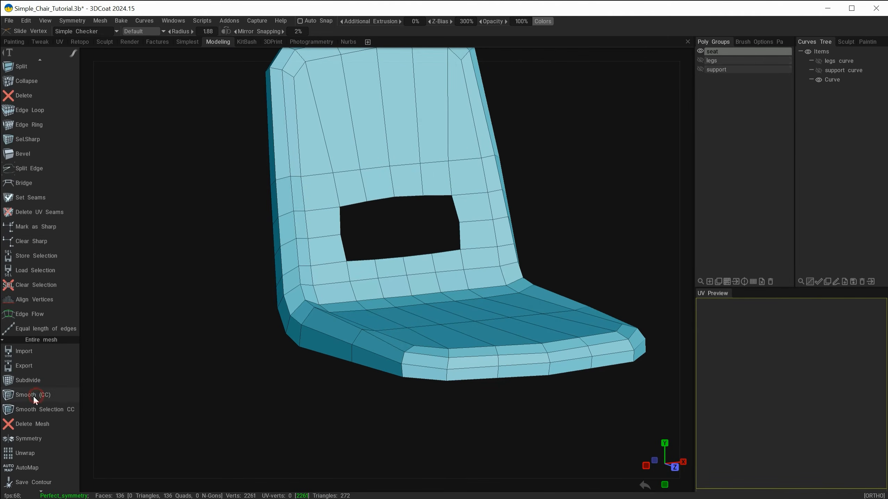
mouse_move(298, 383)
alt+mouse_down()
mouse_move(201, 381)
mouse_move(225, 383)
mouse_move(240, 334)
alt+mouse_up()
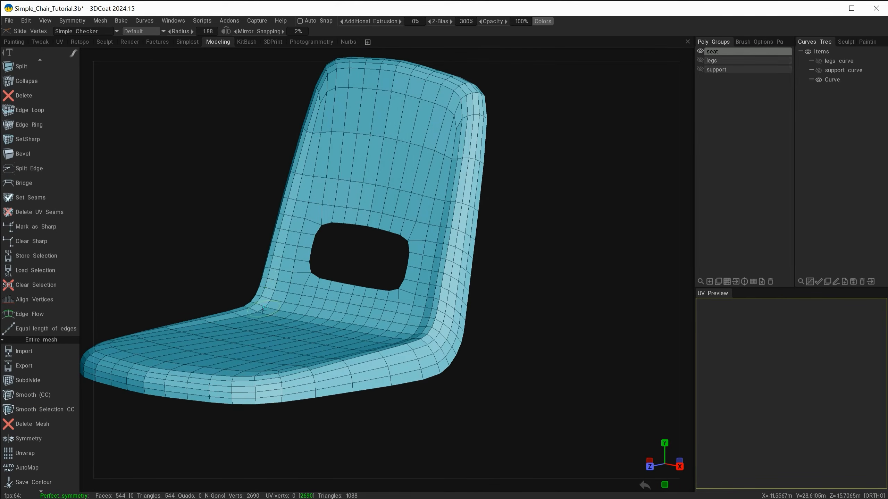
alt+drag(225, 289, 271, 281)
alt+right_drag(272, 281, 296, 283)
alt+middle_drag(296, 283, 422, 223)
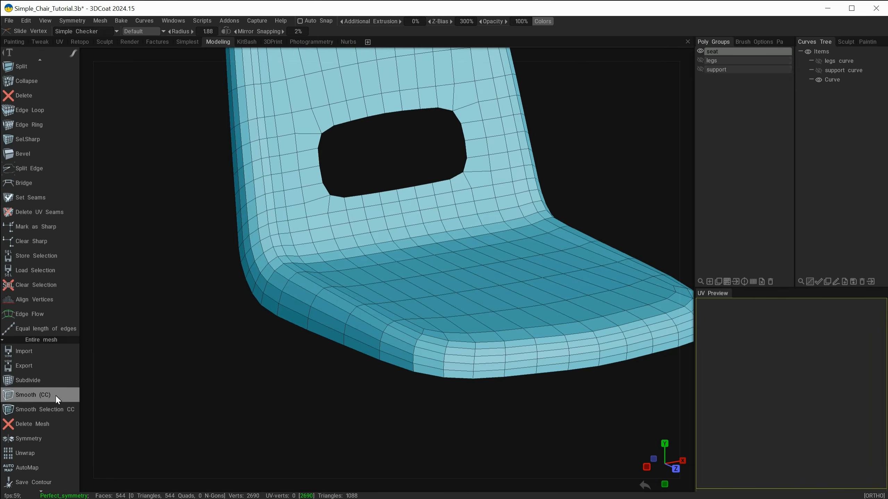
key(ctrl+z)
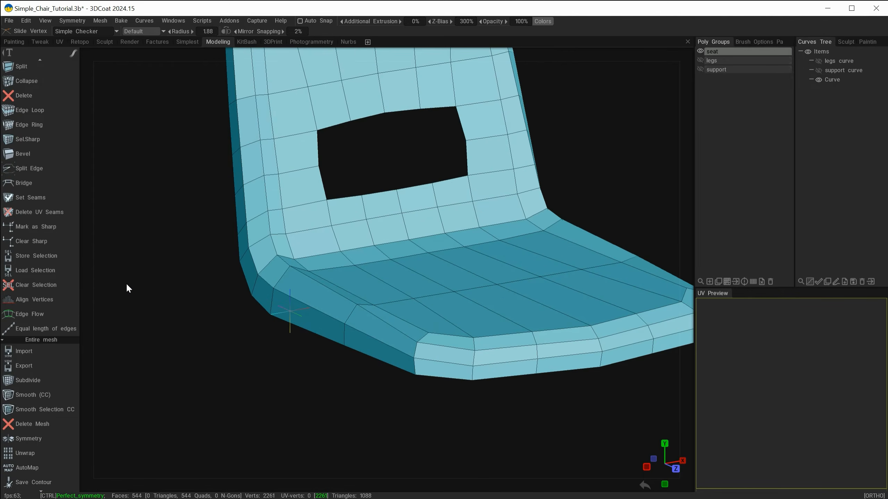
Brush over the edge rows at the seat bend below the opening using the Brush tool with radius 5.09.
alt+drag(227, 331, 192, 322)
alt+right_drag(223, 291, 262, 312)
alt+drag(225, 299, 240, 300)
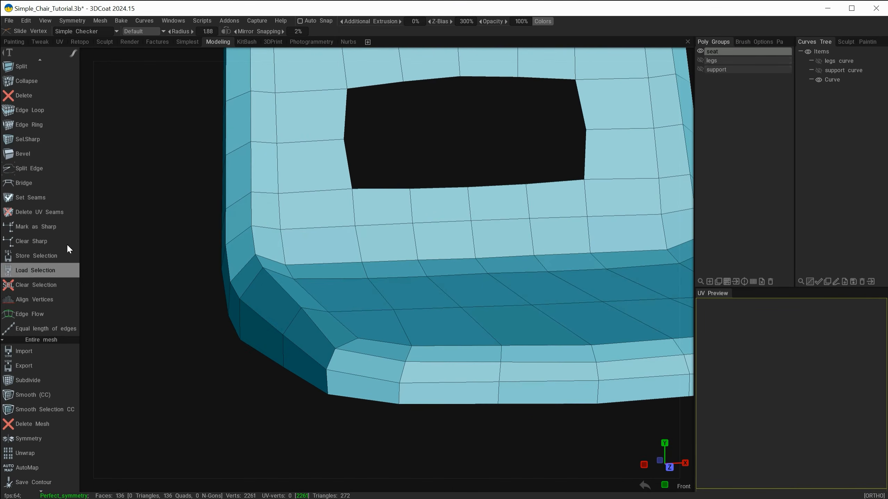
drag(44, 117, 76, 394)
drag(59, 212, 68, 412)
click(58, 350)
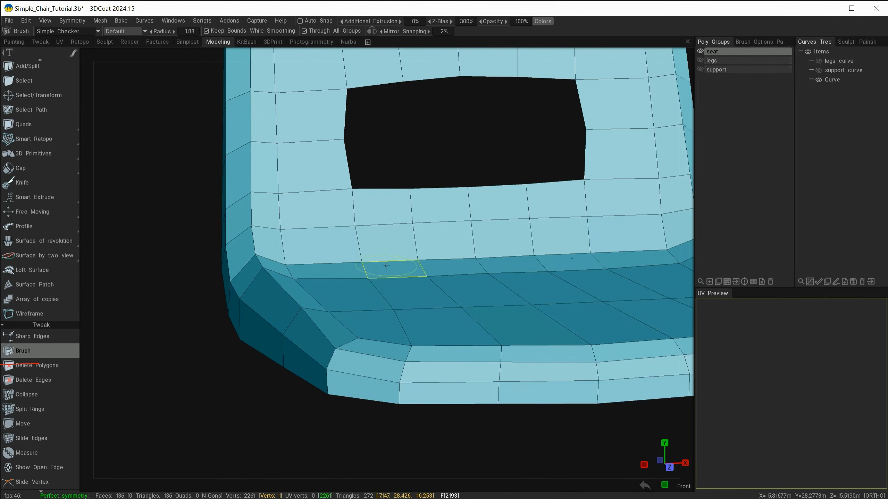
right_drag(429, 260, 483, 256)
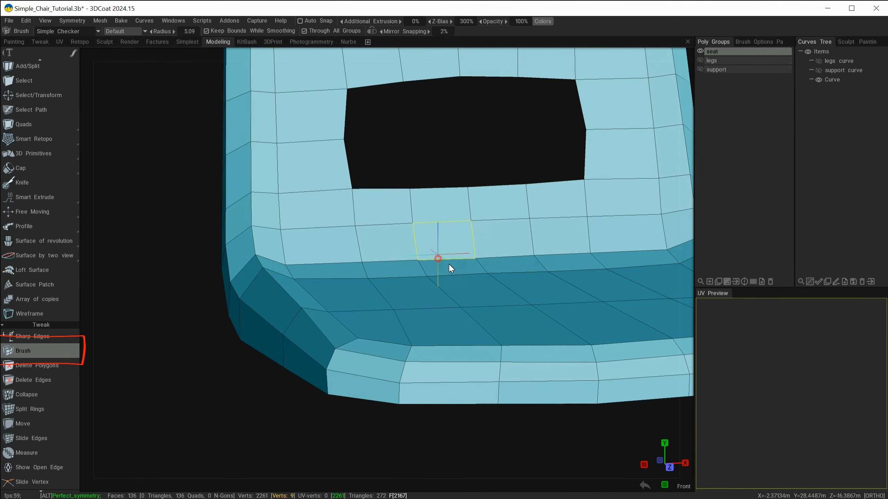
mouse_move(449, 264)
alt+mouse_down()
mouse_move(463, 253)
mouse_move(441, 260)
alt+mouse_up()
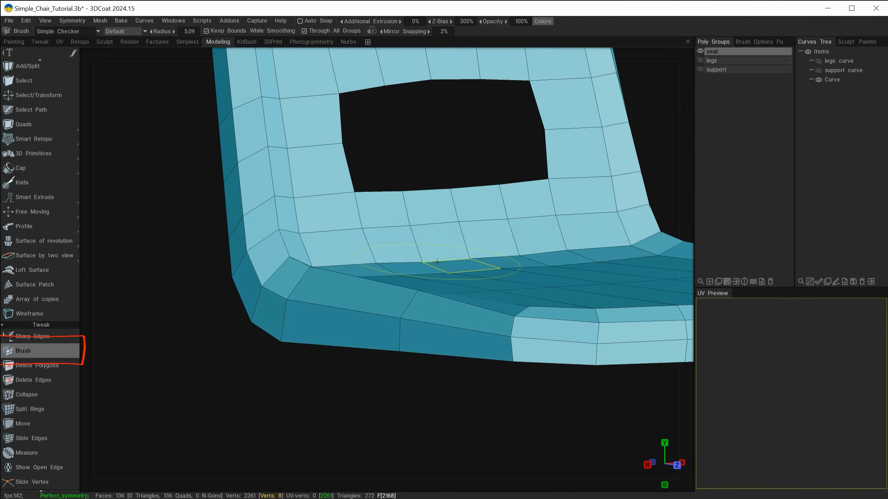
drag(380, 261, 385, 265)
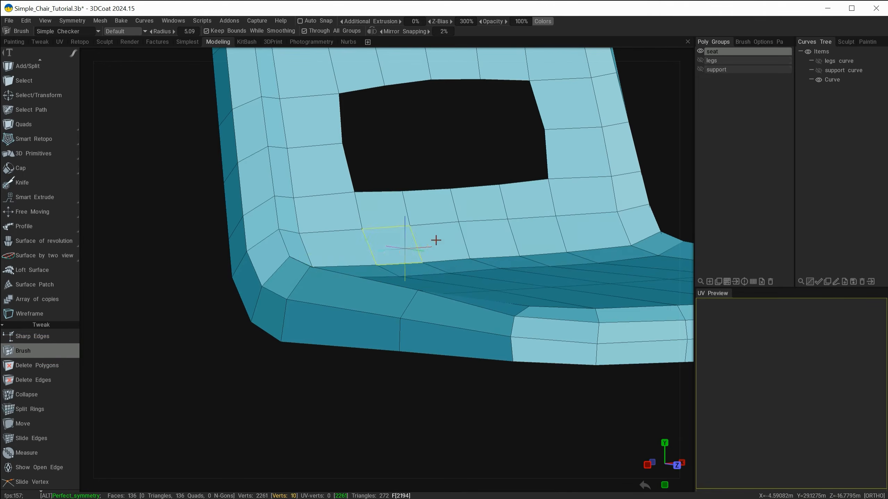
Continue brushing the faces between the opening and the seat bend with the brush radius at 6.83.
alt+drag(436, 240, 327, 276)
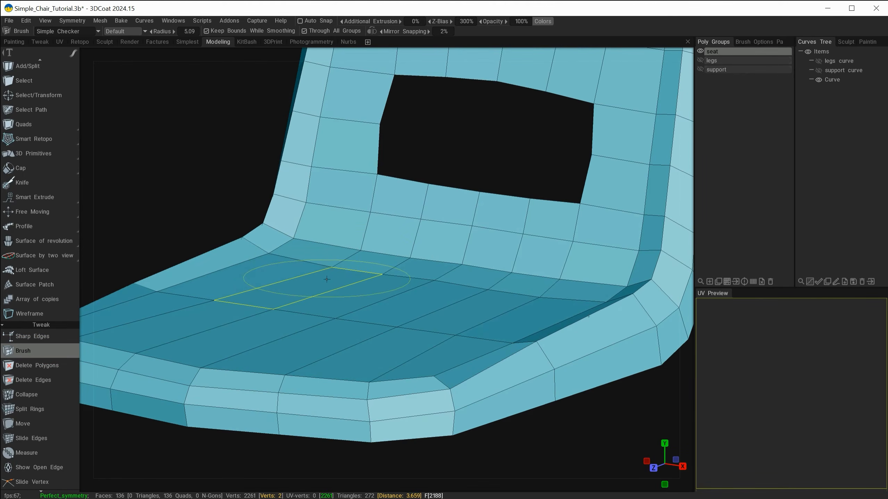
mouse_move(344, 244)
alt+mouse_down()
mouse_move(354, 233)
mouse_move(311, 250)
alt+mouse_up()
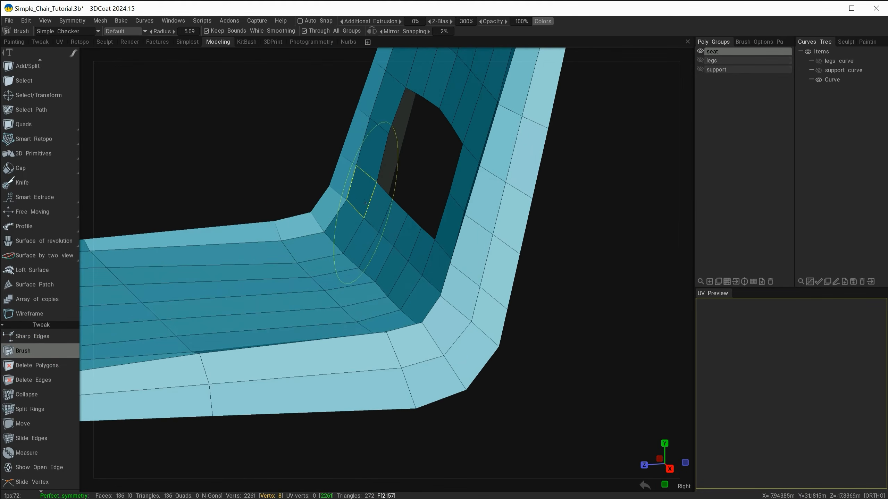
mouse_move(371, 202)
alt+mouse_down()
mouse_move(436, 288)
mouse_move(447, 263)
mouse_move(415, 302)
alt+mouse_up()
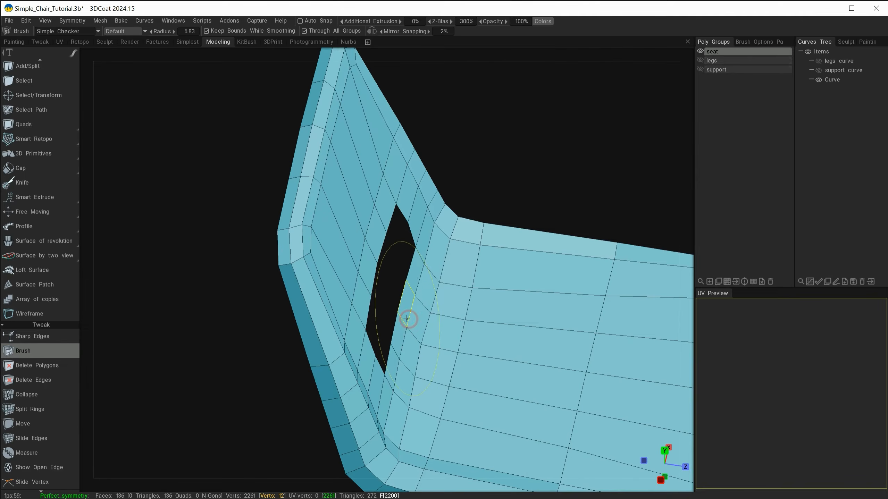
drag(370, 260, 350, 227)
Refine the vertices along the opening's lower border and the seat bend with Slide Vertex, keeping the rows evenly spaced.
click(43, 199)
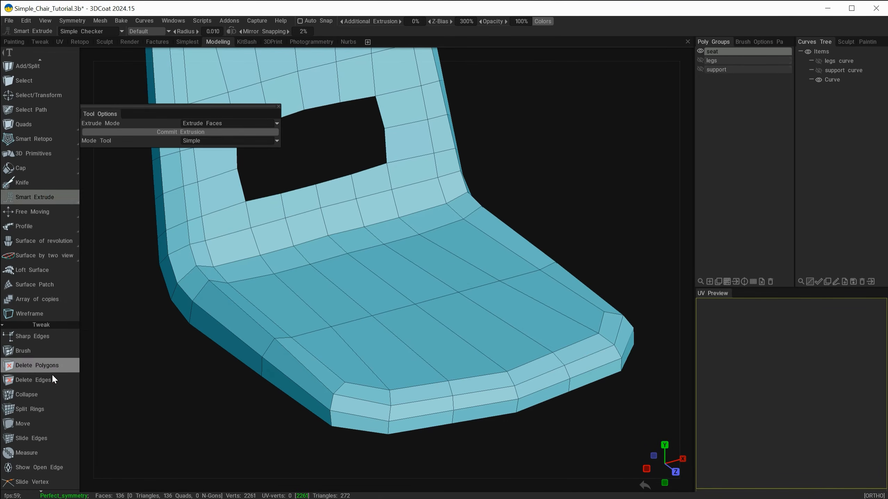
drag(44, 378, 41, 279)
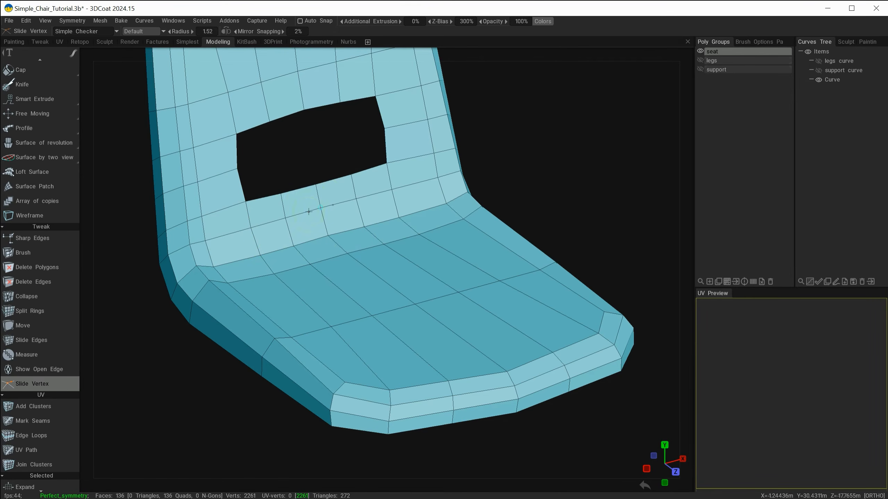
alt+drag(381, 187, 449, 208)
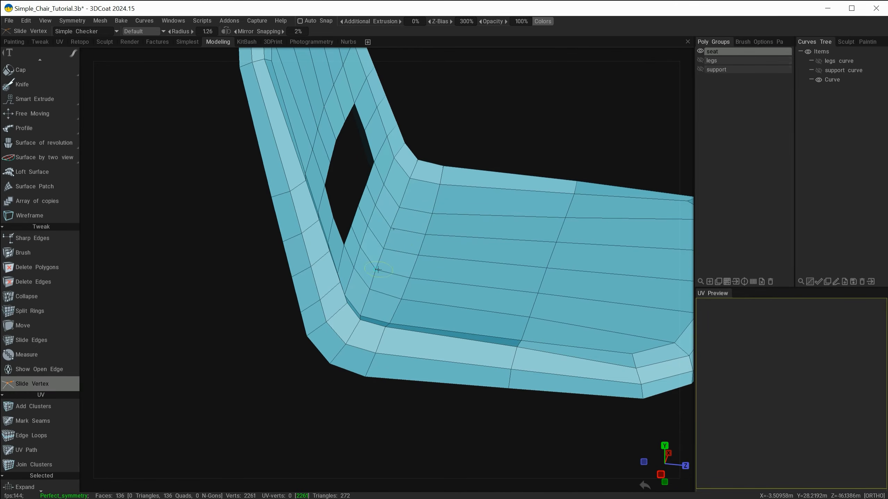
middle_drag(423, 246, 358, 246)
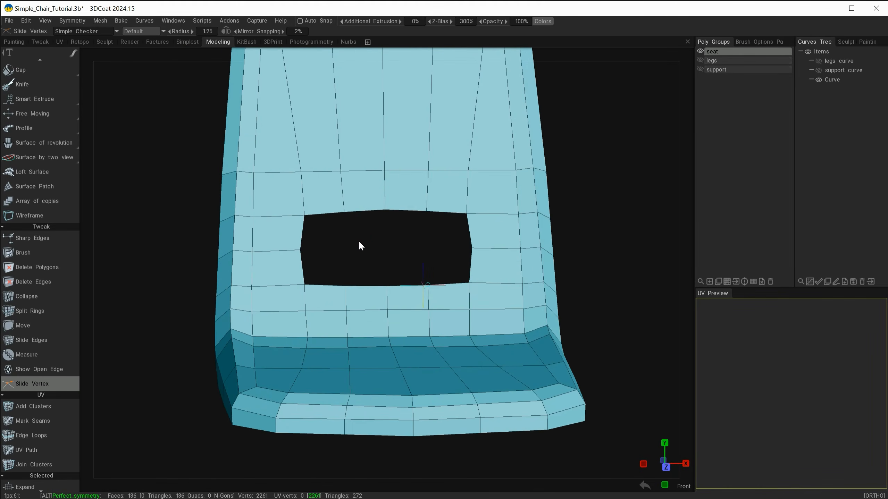
middle_drag(351, 168, 313, 259)
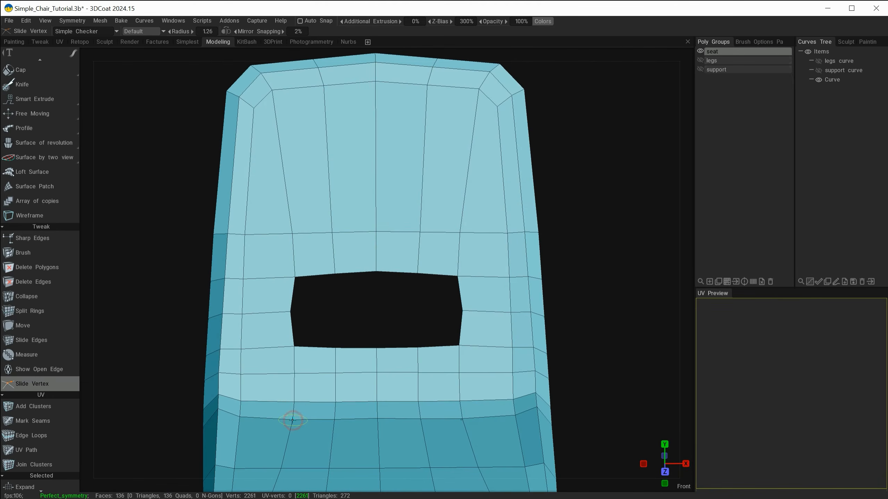
alt+drag(292, 420, 248, 376)
Apply Smooth (CC) to the entire seat, inspect the rounded shape up close, and undo the smoothing.
scroll(248, 376, down, 5)
drag(248, 376, 220, 368)
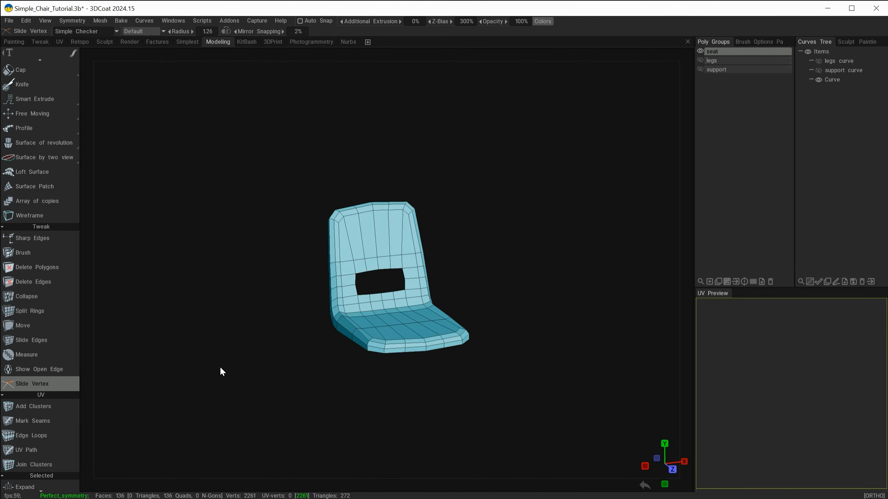
drag(45, 451, 57, 81)
drag(54, 386, 60, 236)
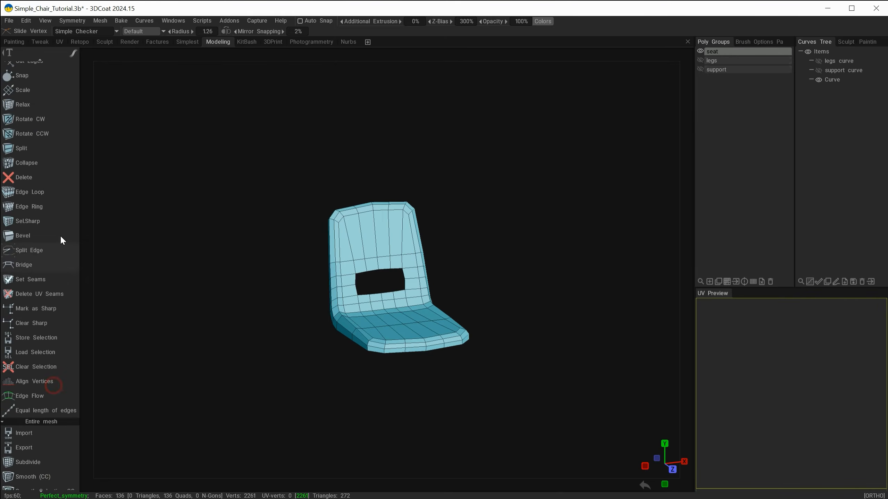
scroll(60, 235, down, 3)
click(52, 394)
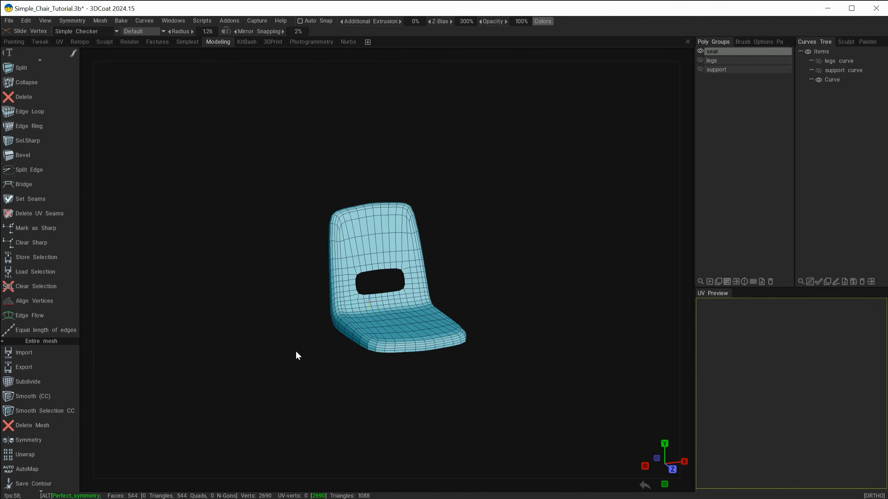
drag(296, 352, 214, 354)
scroll(214, 354, up, 5)
middle_drag(306, 417, 340, 356)
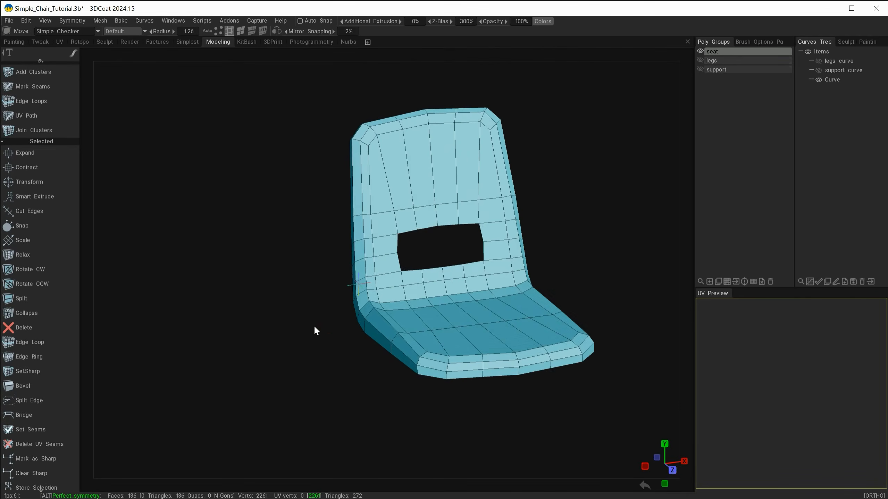
Apply Smooth (CC) to the entire mesh again, examine the opening and seat bend from several angles, and undo it.
drag(314, 324, 335, 343)
alt+right_drag(335, 344, 341, 343)
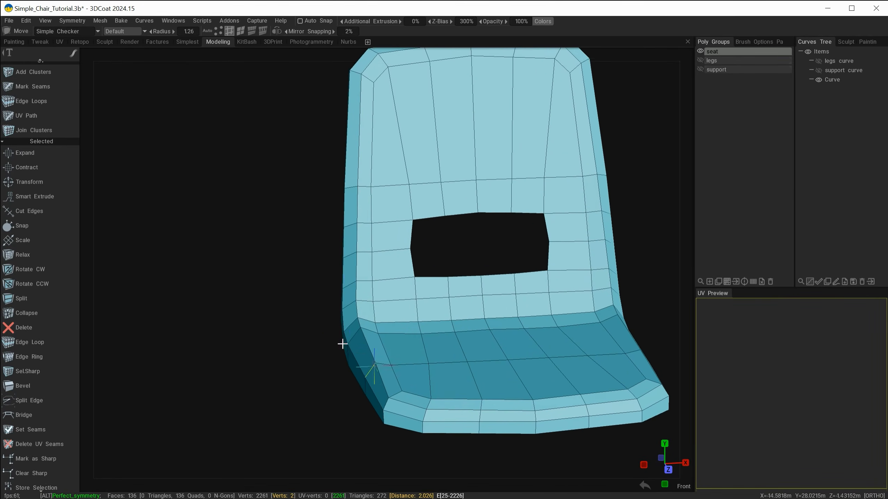
alt+middle_drag(341, 343, 312, 305)
alt+drag(256, 345, 233, 334)
key(space)
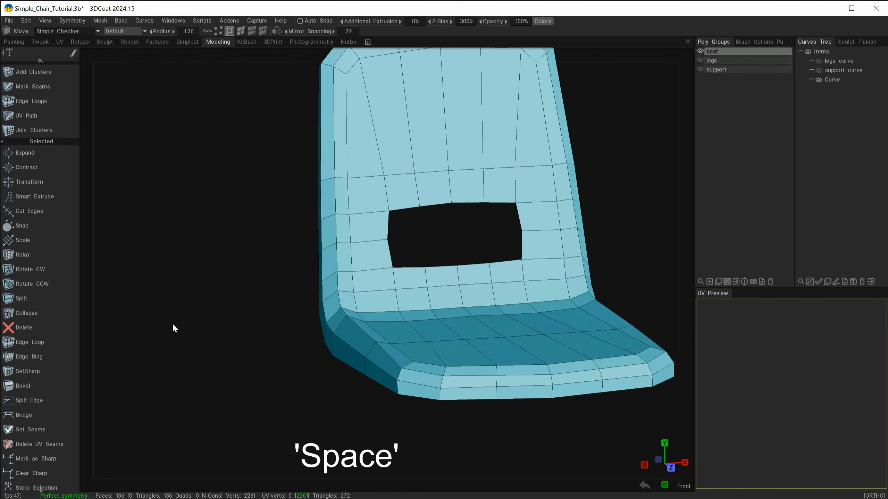
click(147, 467)
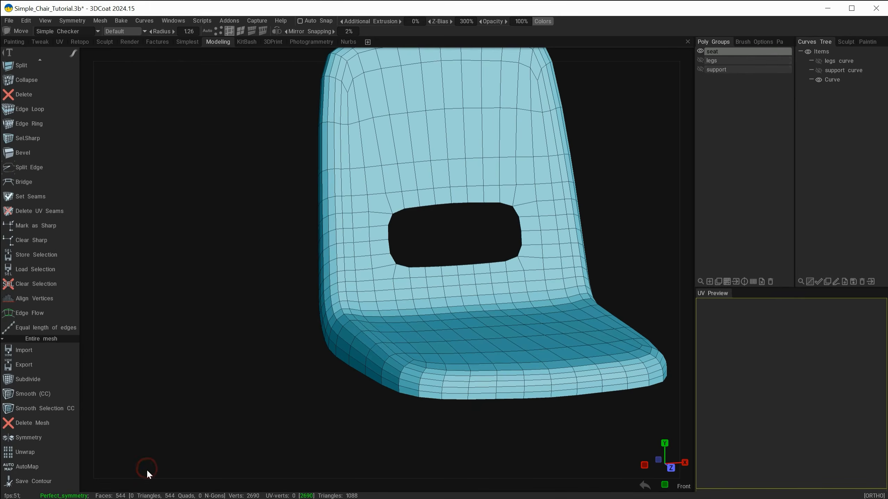
alt+drag(254, 355, 238, 350)
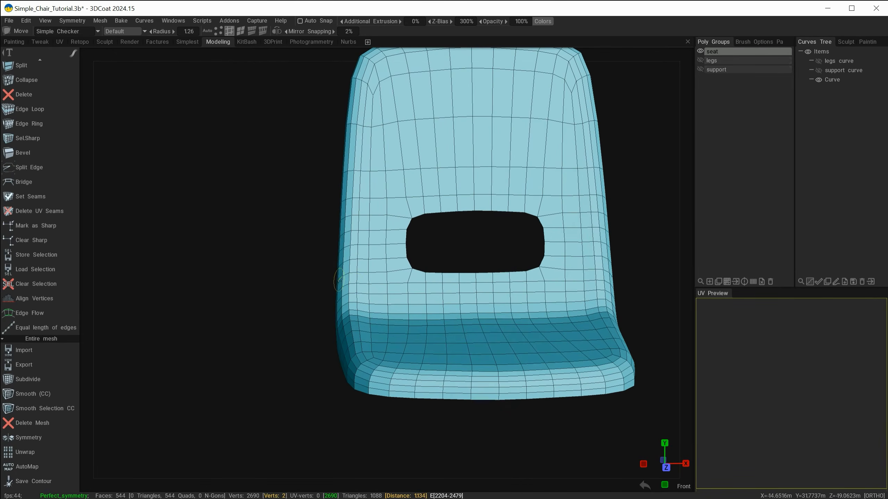
alt+drag(355, 358, 290, 256)
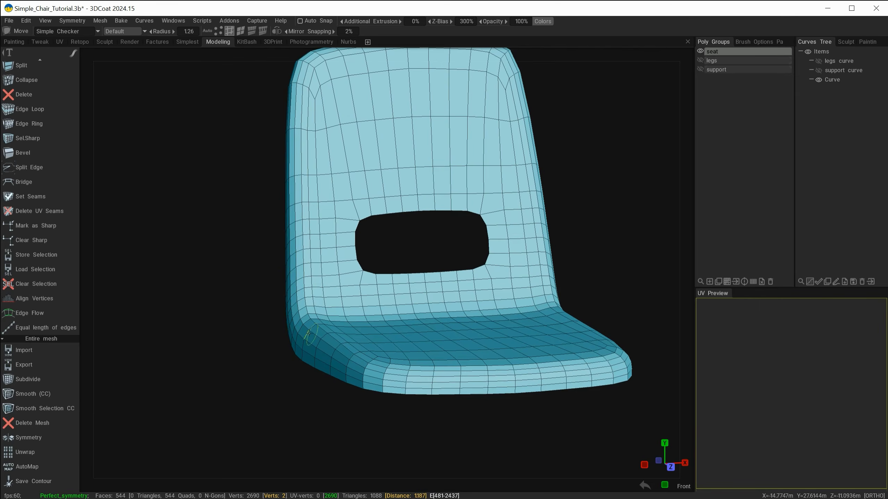
alt+drag(249, 355, 265, 320)
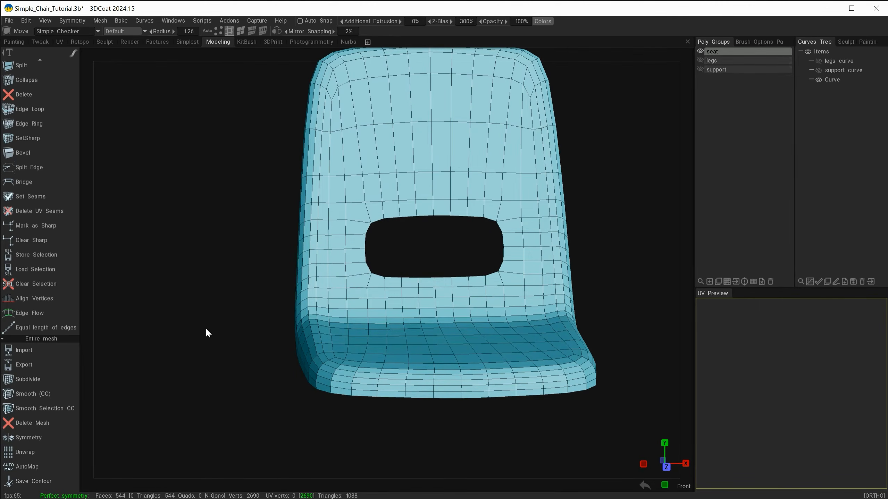
key(space)
key(ctrl+z)
Switch to face selection mode and back to edge selection mode.
alt+drag(239, 334, 228, 172)
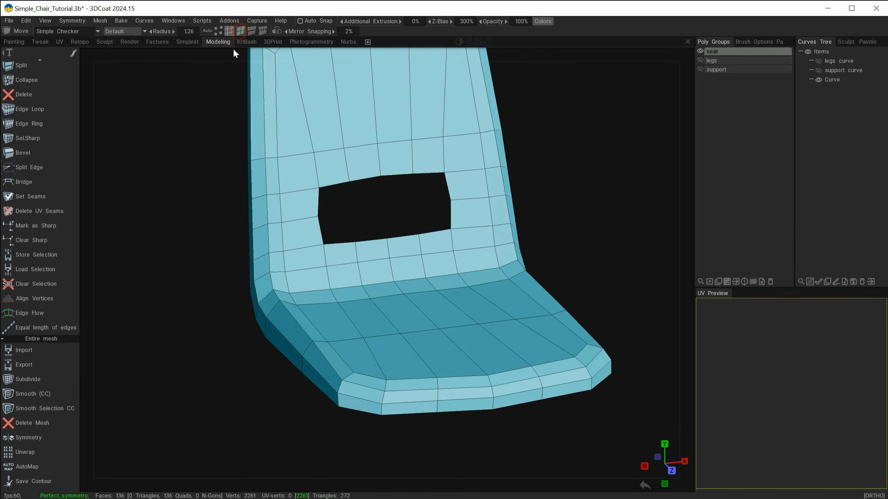
click(241, 31)
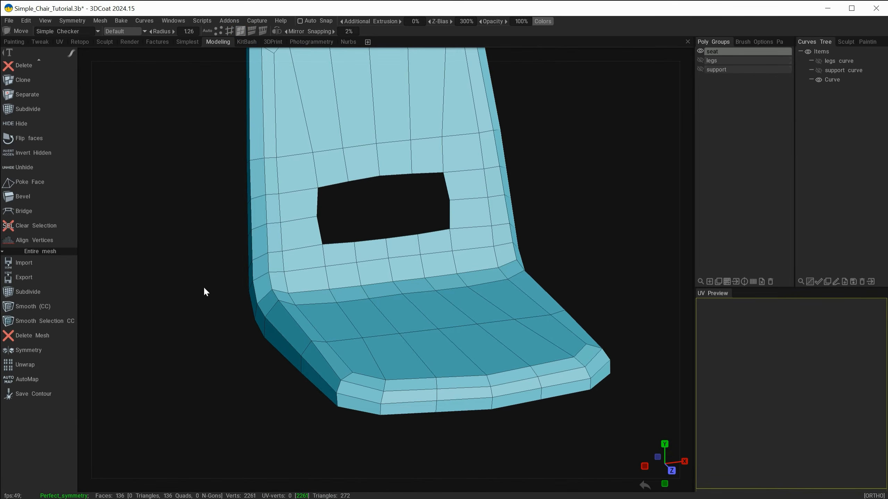
alt+drag(283, 360, 211, 291)
key(2)
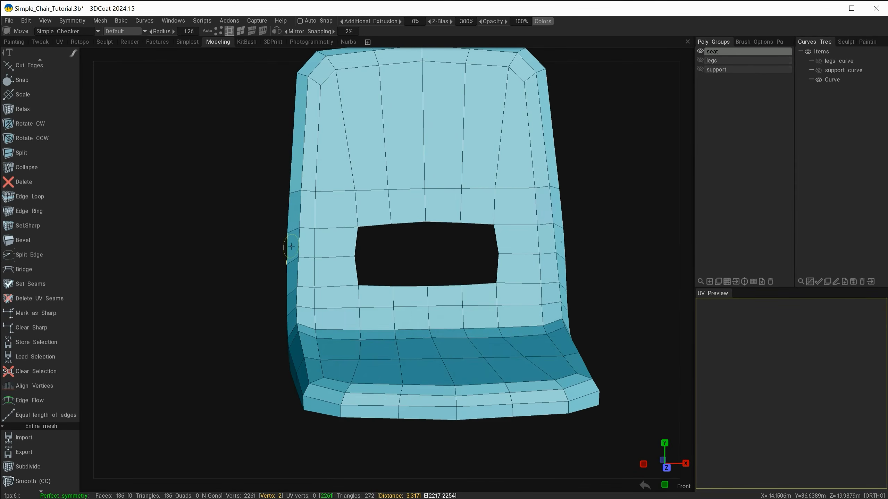
Subdivide the entire seat with Smooth (CC) and examine the resulting edge flow around the opening and the bend.
alt+drag(288, 281, 195, 319)
key(space)
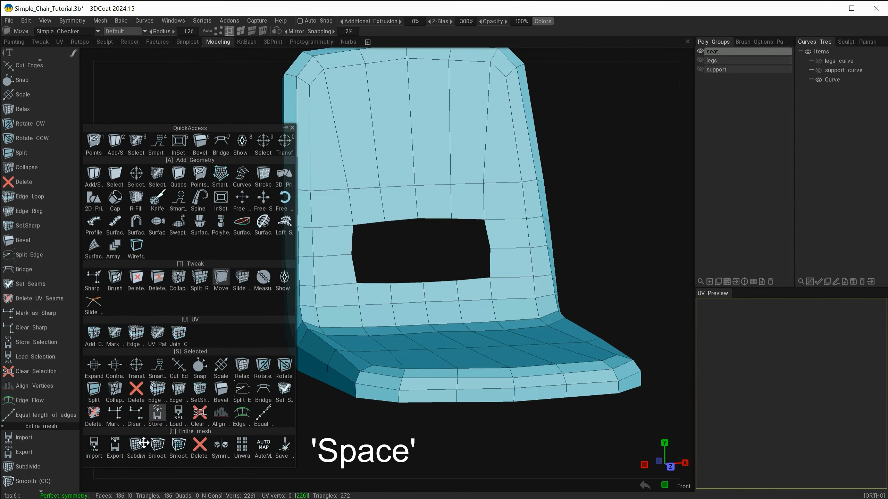
click(157, 444)
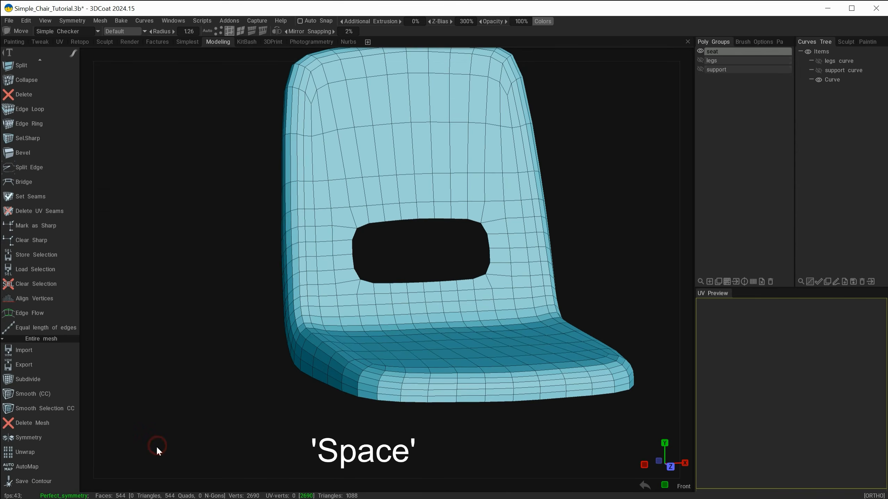
alt+drag(210, 362, 196, 357)
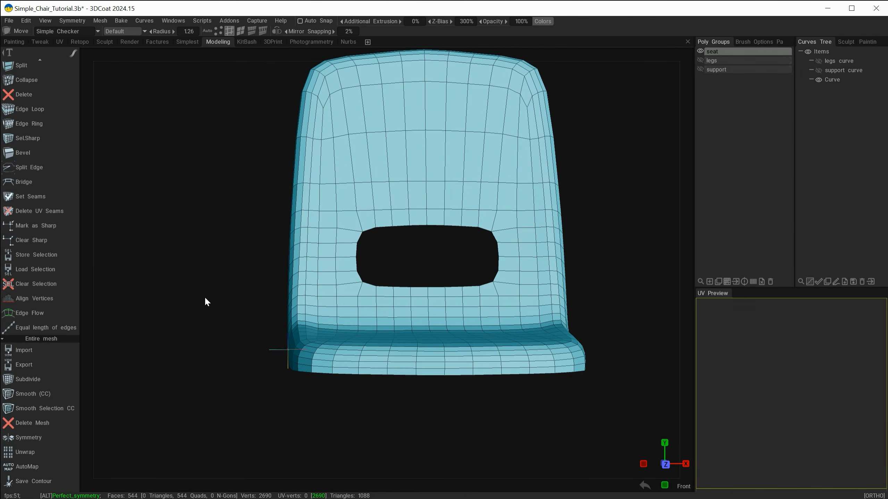
alt+drag(205, 298, 269, 254)
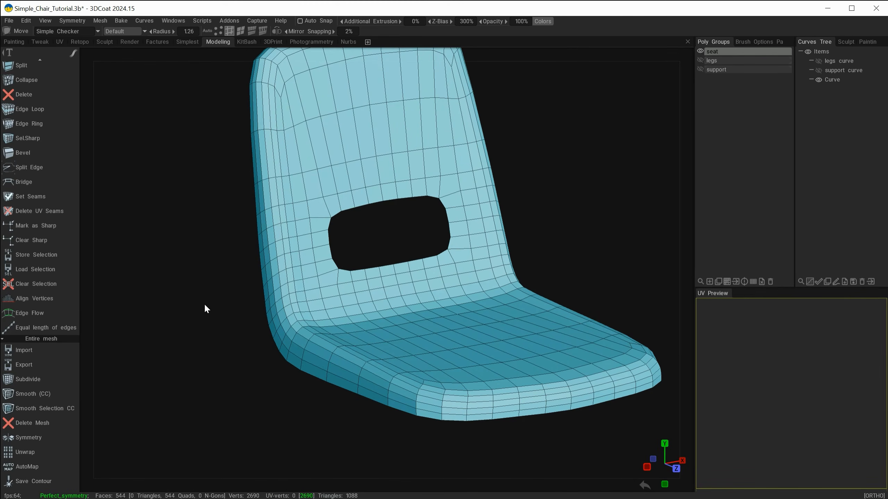
scroll(35, 175, up, 6)
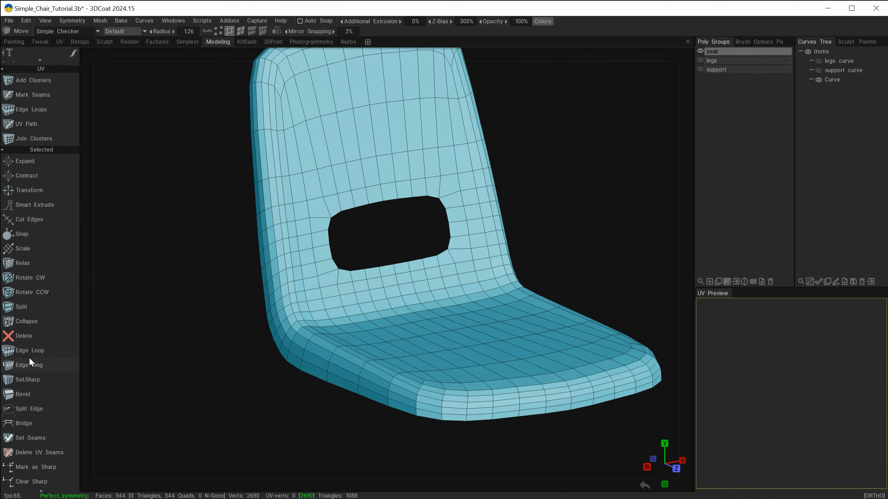
scroll(46, 313, up, 5)
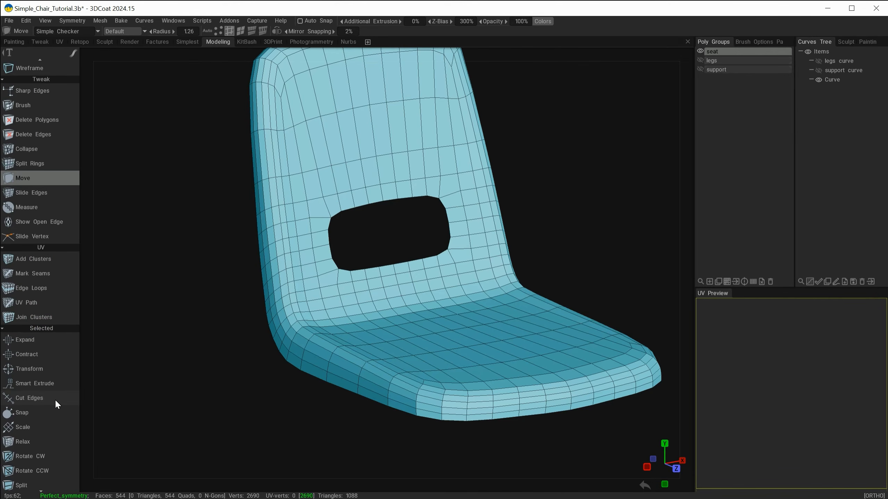
click(35, 107)
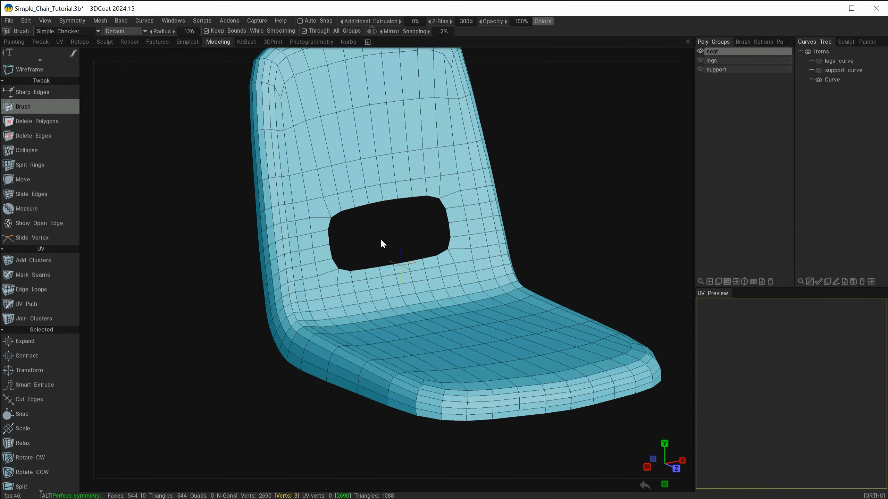
alt+drag(380, 239, 157, 196)
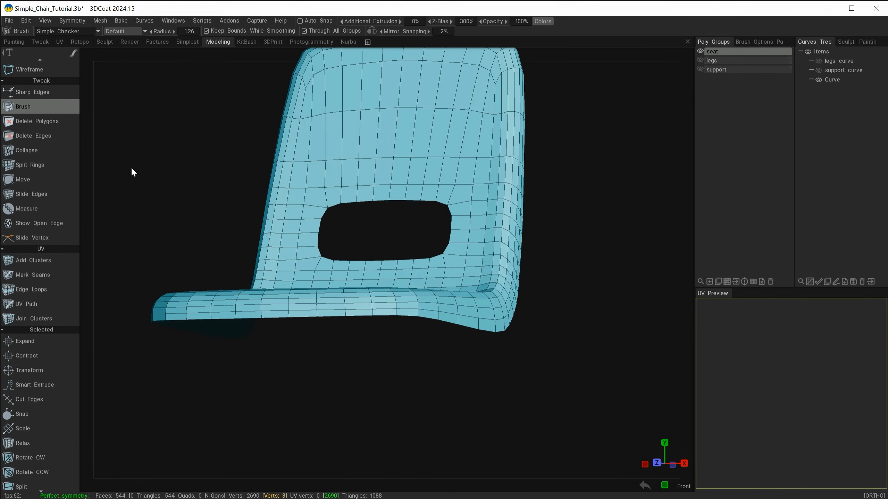
Use Slide Vertex to adjust the middle border vertex on the side of the smoothed backrest opening.
drag(69, 169, 77, 391)
drag(41, 128, 38, 234)
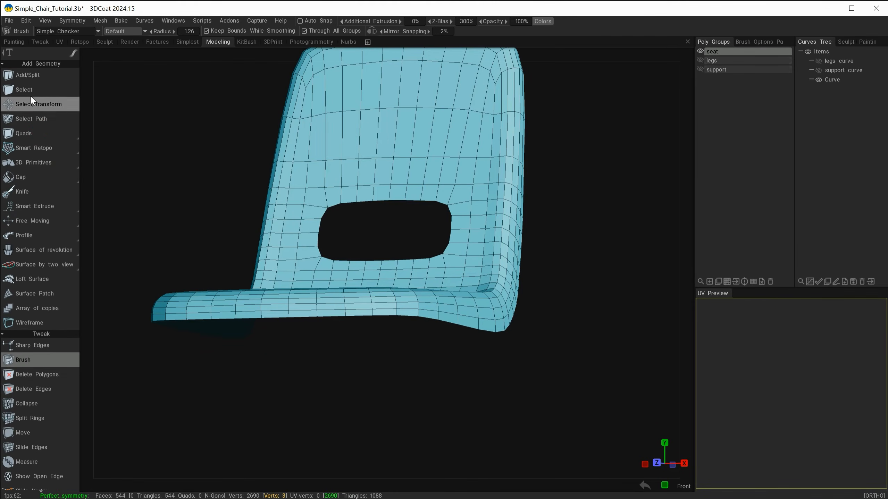
scroll(38, 273, down, 4)
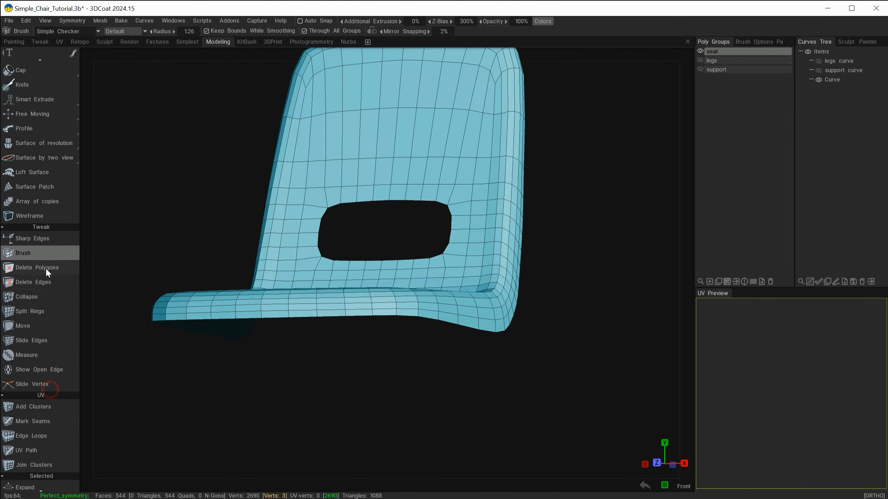
click(35, 347)
alt+right_drag(326, 231, 371, 242)
alt+middle_drag(373, 231, 451, 265)
alt+drag(406, 254, 387, 259)
alt+right_drag(388, 259, 430, 278)
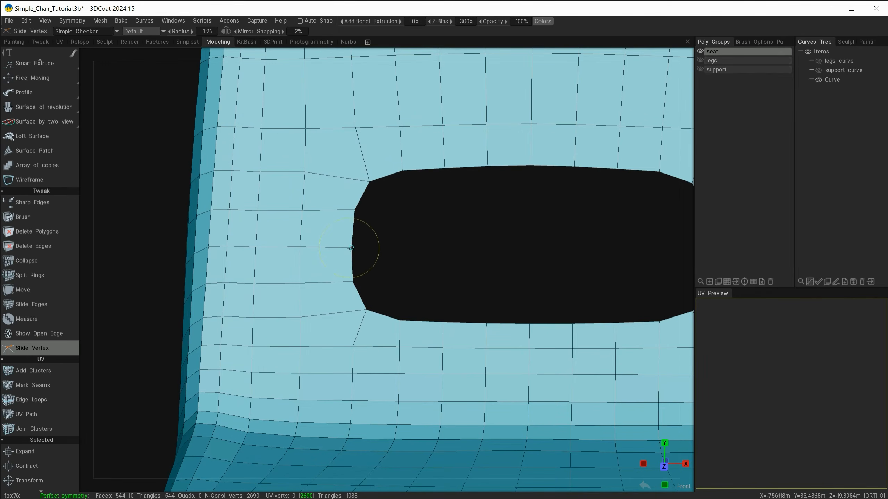
drag(351, 247, 341, 246)
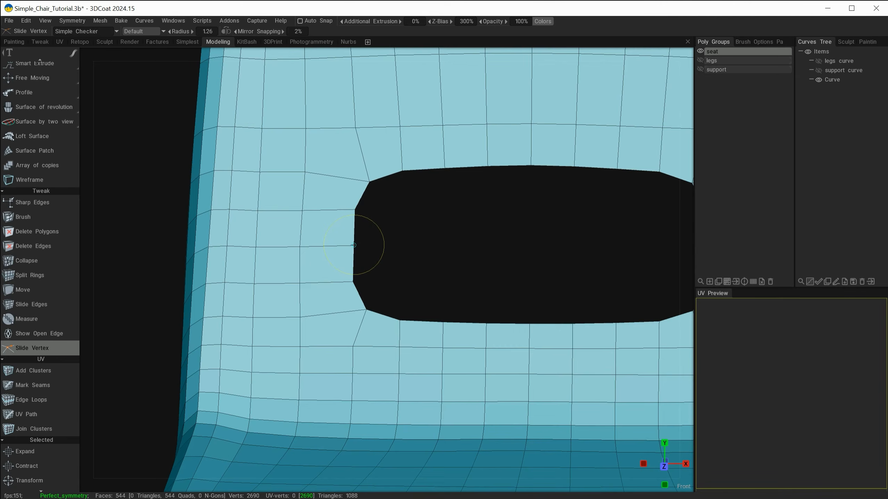
Slide the upper and lower border vertices on the opening's side inward to round its vertical edge.
alt+right_drag(414, 224, 354, 210)
alt+middle_drag(355, 210, 349, 244)
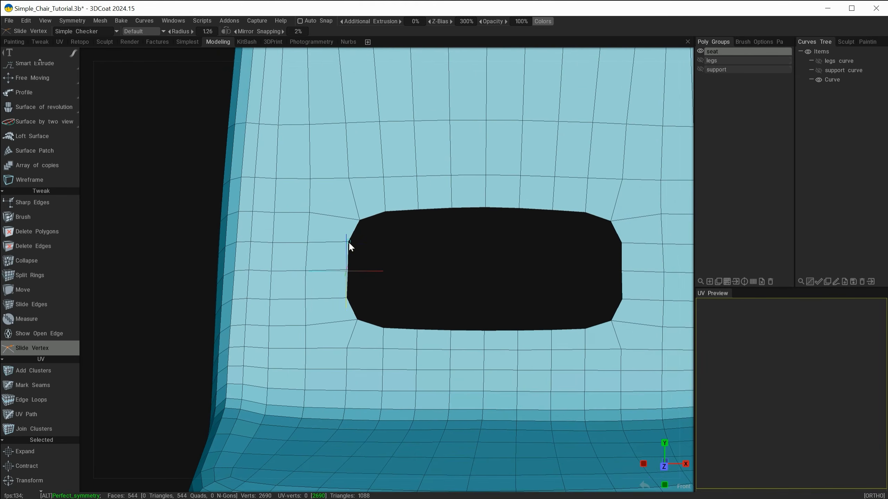
alt+right_drag(349, 244, 353, 238)
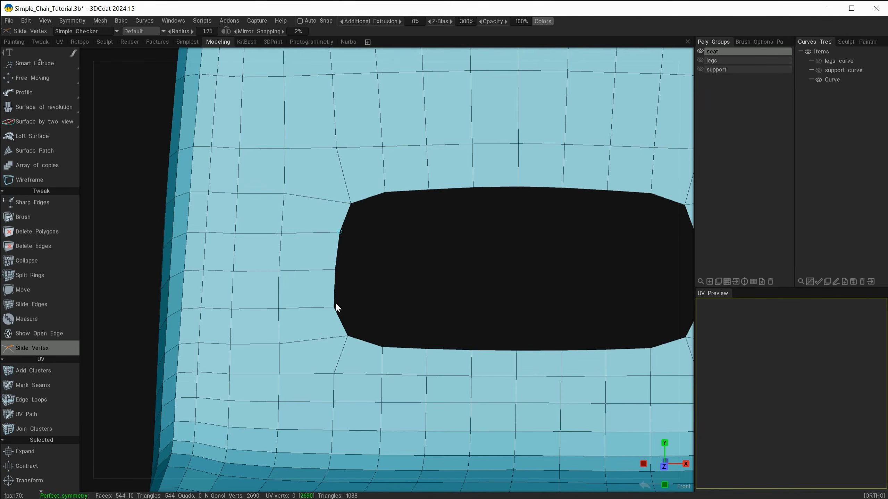
drag(334, 307, 324, 308)
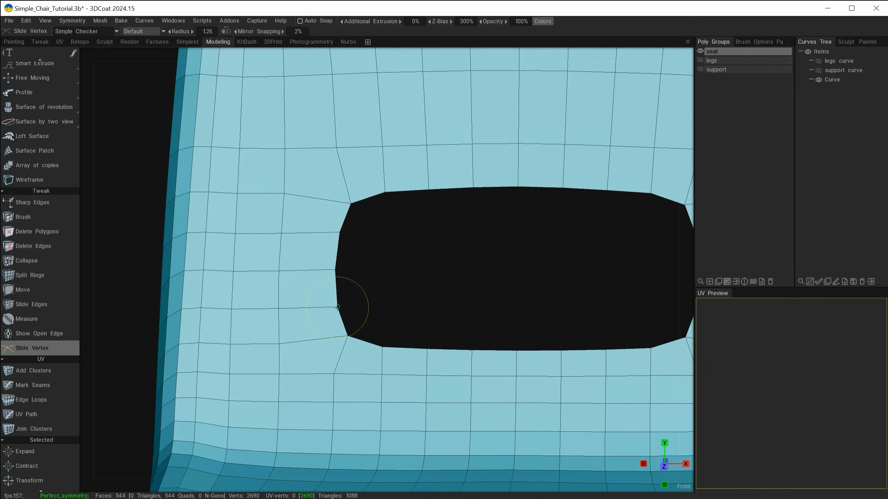
Slide the vertices along the opening's upper border with Slide Vertex to even out its curve, and check the whole seat.
alt+right_drag(339, 307, 309, 276)
alt+drag(309, 276, 363, 249)
alt+right_drag(363, 249, 404, 223)
alt+middle_drag(403, 223, 347, 282)
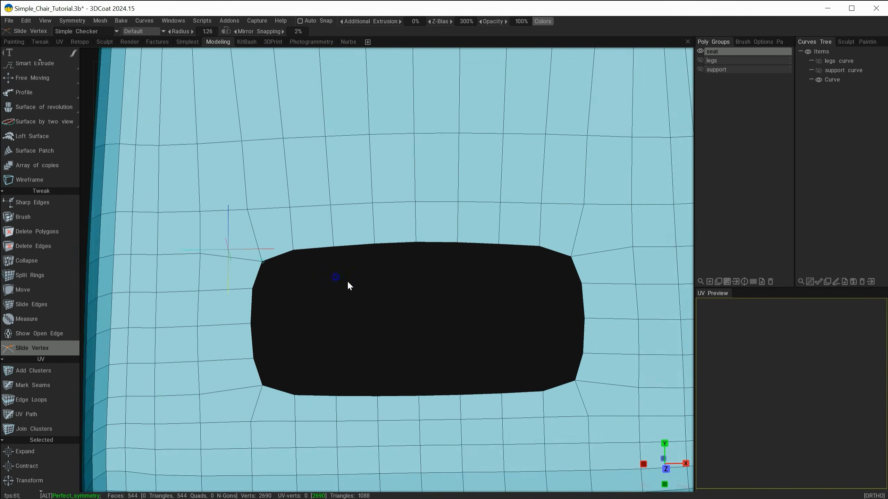
alt+right_drag(347, 282, 364, 279)
mouse_move(422, 231)
mouse_down()
mouse_move(422, 239)
mouse_move(372, 230)
mouse_move(373, 240)
mouse_move(323, 233)
mouse_move(324, 241)
mouse_move(324, 216)
mouse_move(324, 247)
mouse_up()
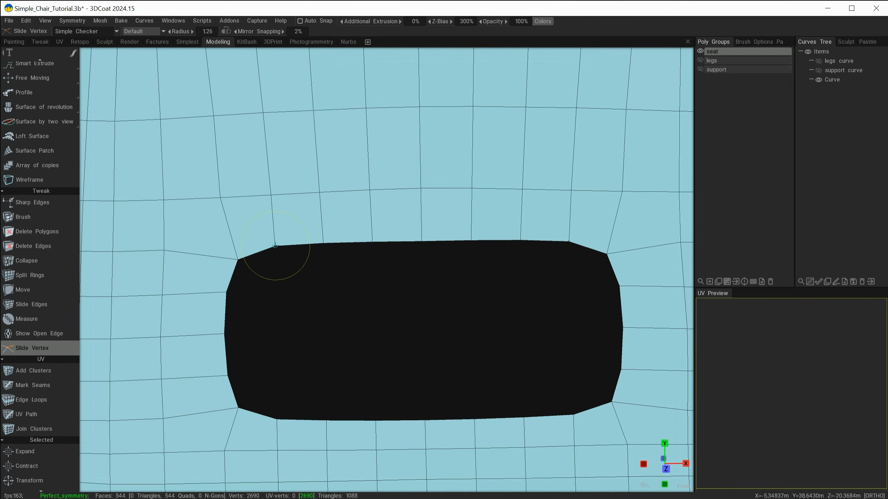
right_drag(258, 276, 190, 287)
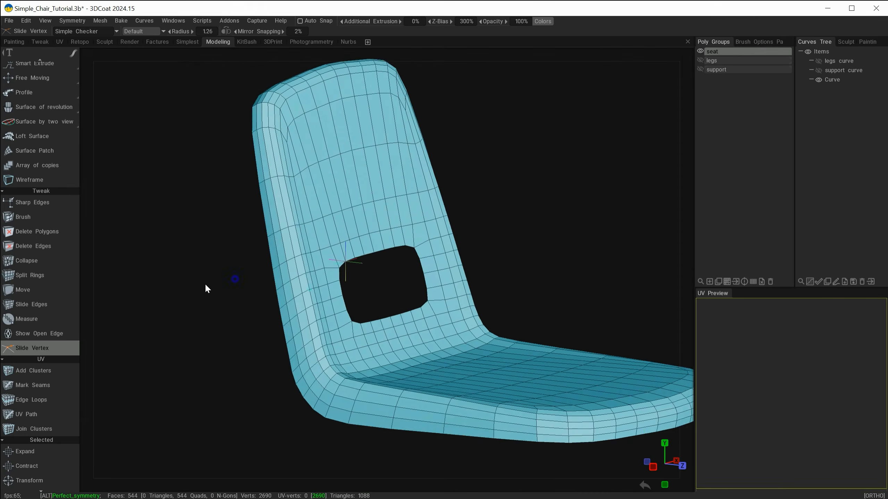
drag(224, 290, 248, 315)
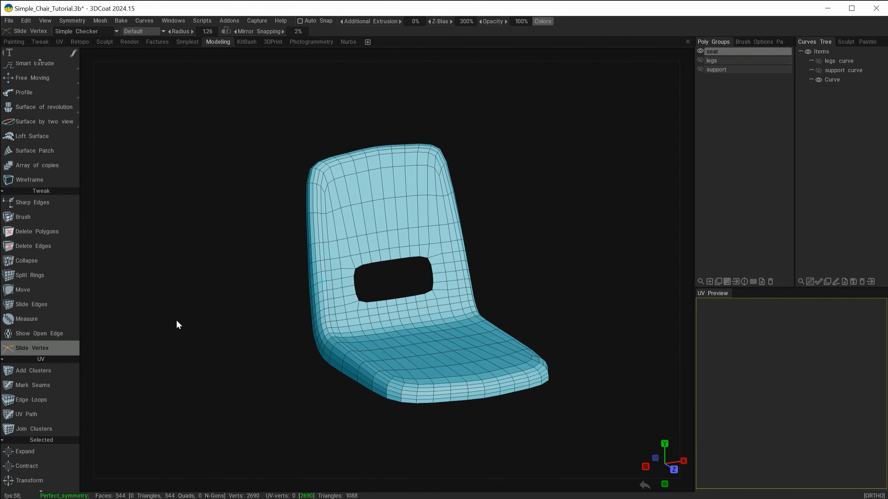
Activate the tweak Brush, set its radius to about 9.33 near the backrest opening, and turn off X-axis symmetry.
click(21, 218)
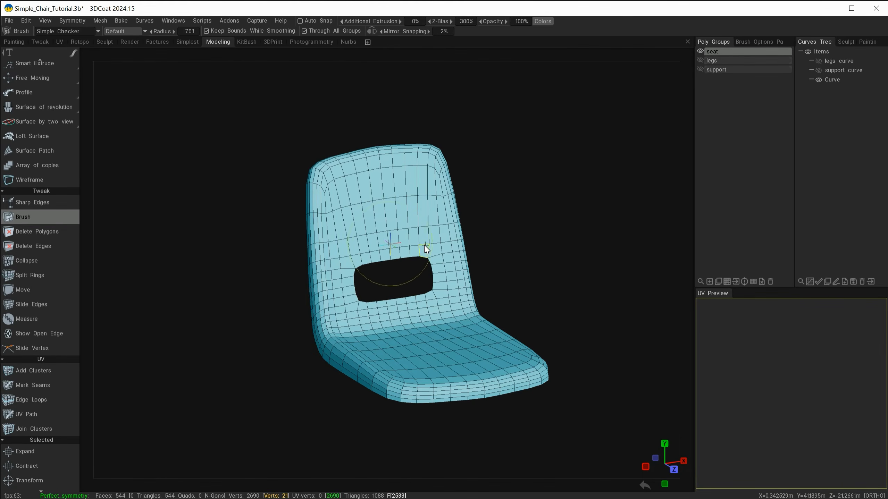
alt+right_drag(424, 246, 436, 263)
alt+drag(437, 263, 500, 280)
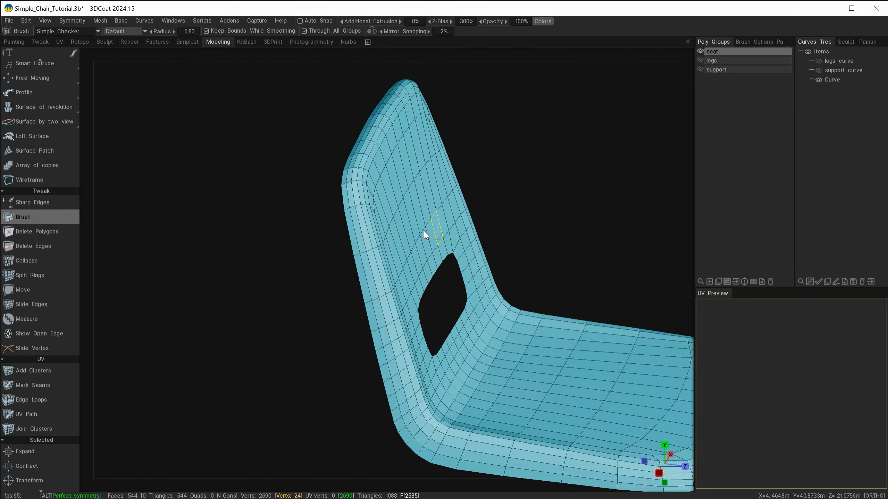
alt+middle_drag(424, 231, 389, 193)
alt+right_drag(388, 193, 455, 195)
mouse_move(455, 195)
alt+mouse_down()
mouse_move(472, 193)
mouse_move(467, 198)
alt+mouse_up()
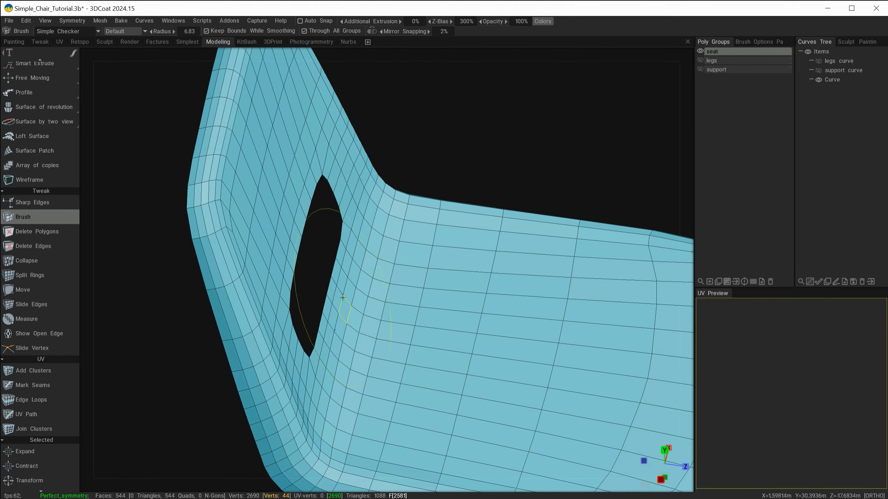
right_drag(368, 297, 373, 297)
alt+drag(361, 293, 327, 293)
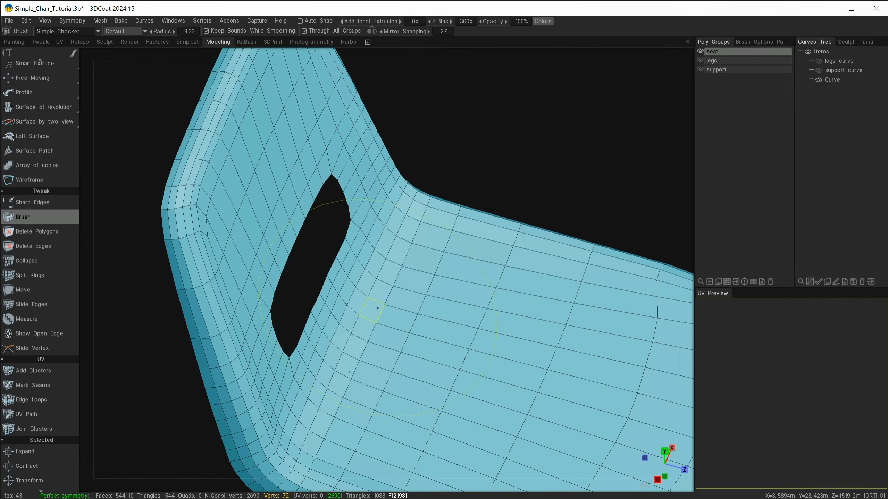
key(s)
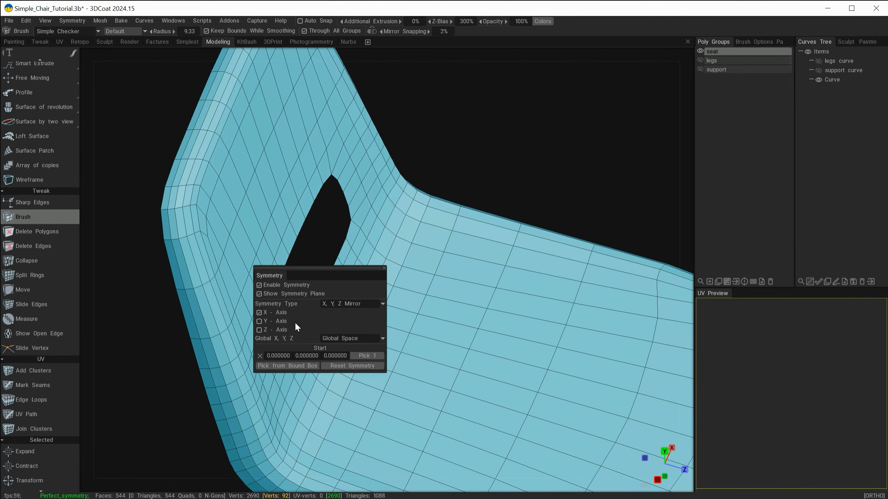
click(265, 310)
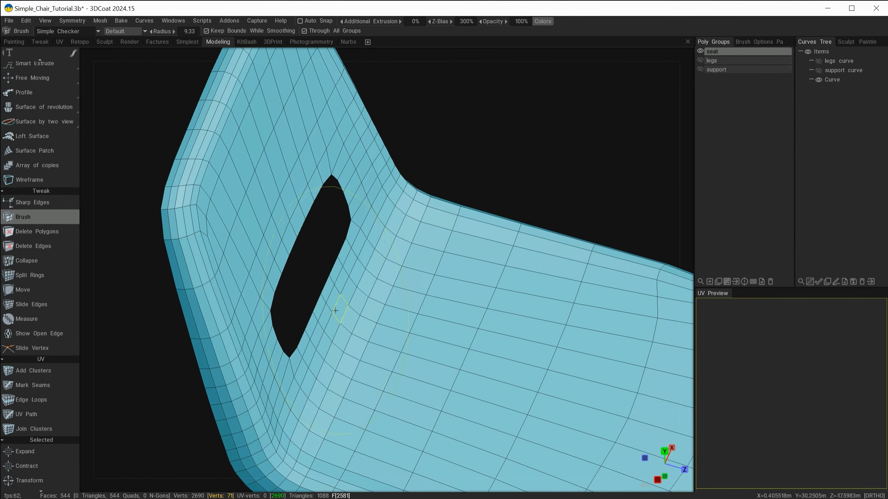
Push the mesh along the backrest opening's lower and upper borders slightly backward with the Brush.
drag(333, 309, 325, 312)
alt+drag(369, 333, 350, 314)
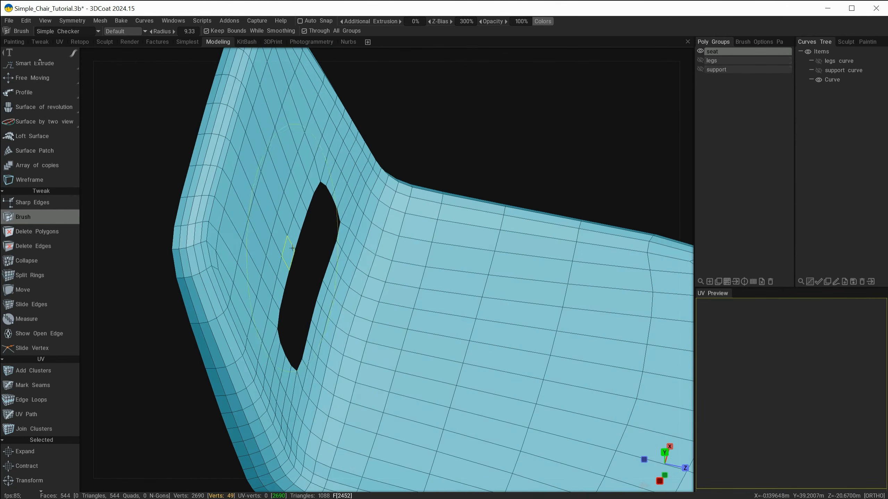
drag(294, 248, 289, 250)
Set the brush radius to about 7.20 and turn X-axis symmetry back on.
mouse_move(350, 315)
alt+mouse_down()
mouse_move(369, 330)
mouse_move(405, 302)
mouse_move(470, 285)
mouse_move(500, 297)
alt+mouse_up()
key(s)
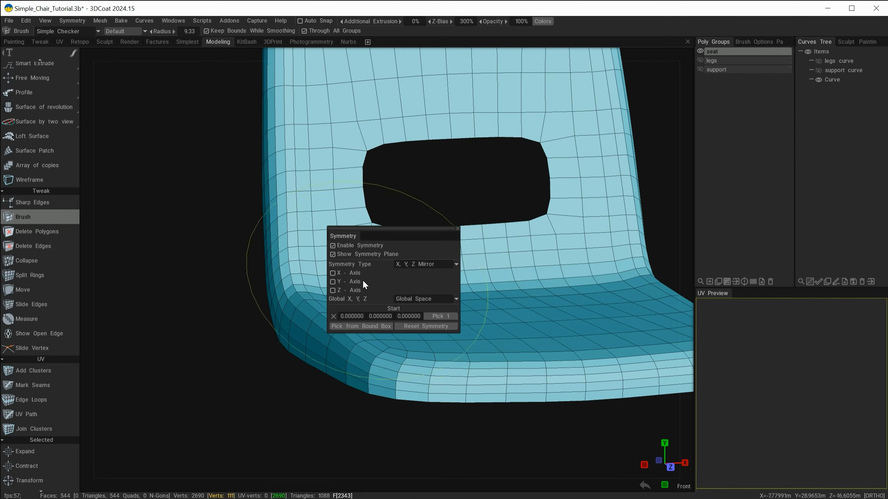
click(362, 275)
right_drag(395, 273, 356, 276)
mouse_move(383, 293)
alt+mouse_down()
mouse_move(389, 282)
mouse_move(428, 280)
mouse_move(517, 171)
mouse_move(475, 255)
mouse_move(402, 240)
mouse_move(420, 206)
alt+mouse_up()
right_drag(419, 206, 431, 205)
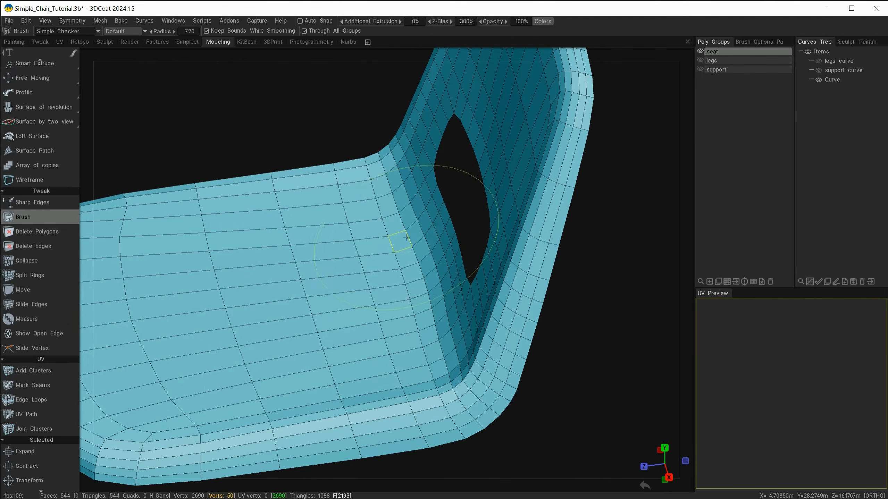
key(s)
click(311, 237)
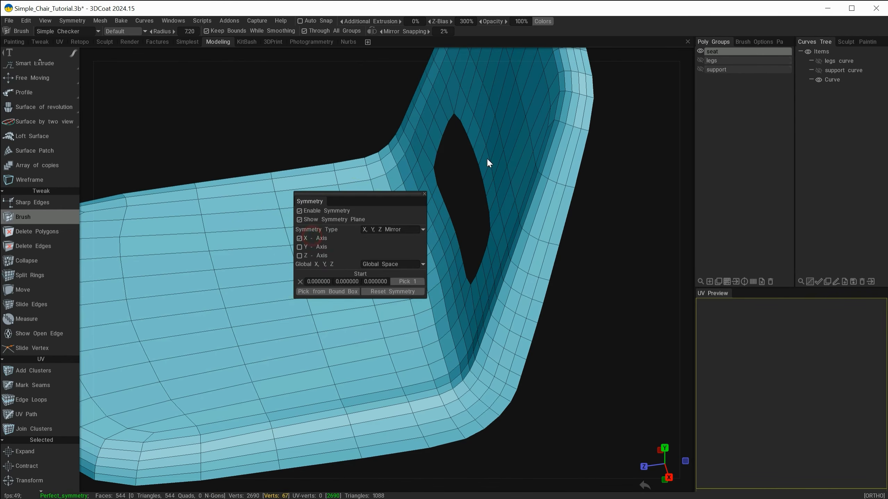
click(487, 158)
Examine the seat's overall shape, backrest opening, bend and edge flow from several sides.
mouse_move(439, 217)
alt+mouse_down()
mouse_move(518, 195)
mouse_move(437, 209)
alt+mouse_up()
alt+right_drag(437, 210, 241, 244)
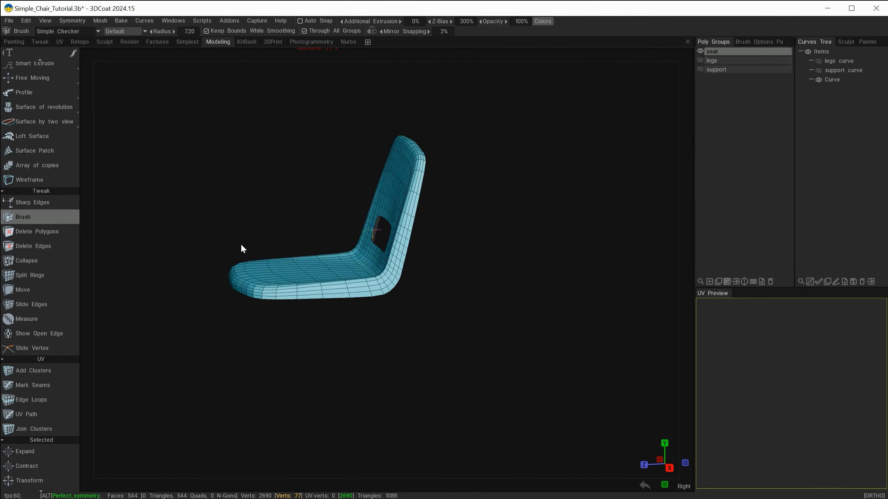
alt+drag(241, 245, 364, 289)
alt+drag(319, 316, 331, 271)
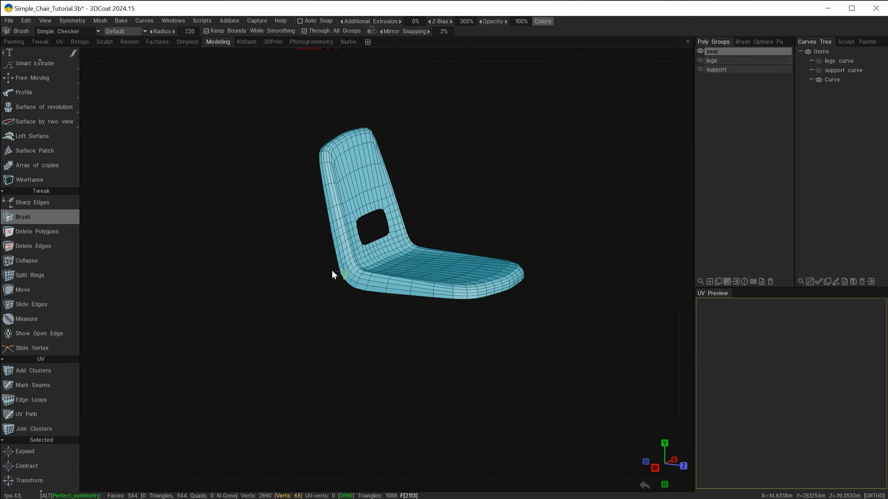
alt+right_drag(332, 272, 325, 356)
alt+drag(325, 356, 275, 416)
alt+right_drag(275, 416, 246, 369)
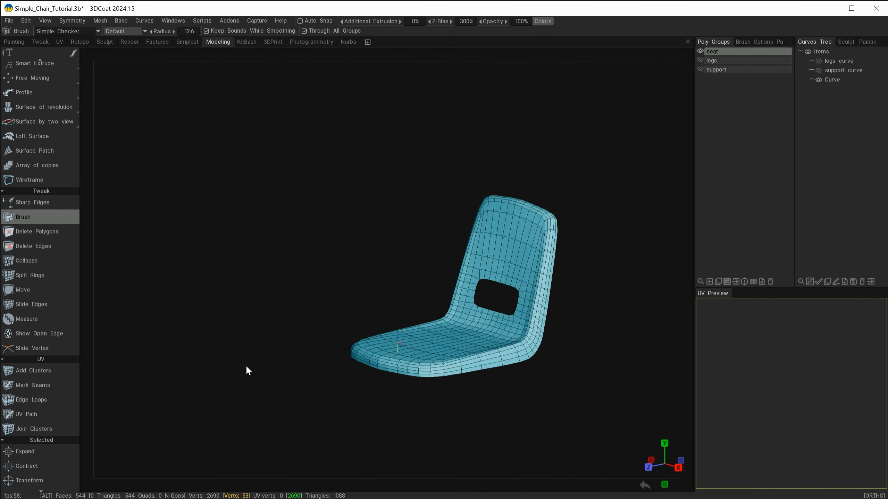
alt+drag(246, 369, 372, 407)
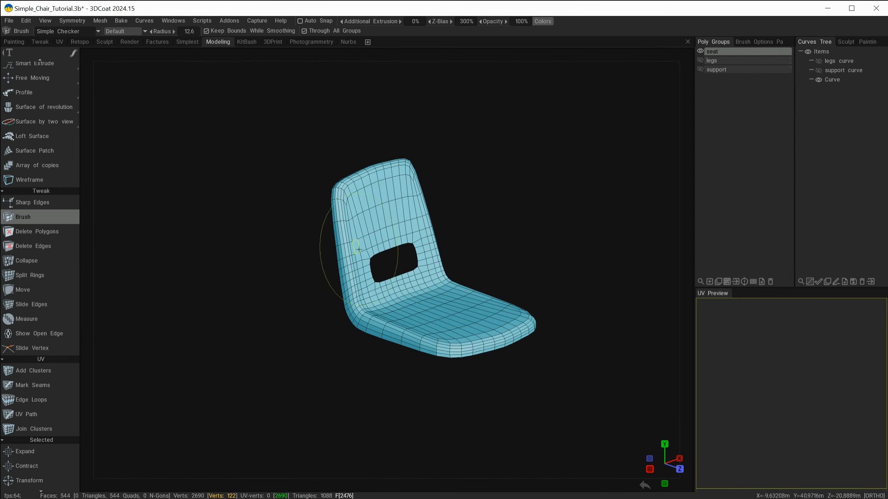
alt+drag(284, 366, 362, 341)
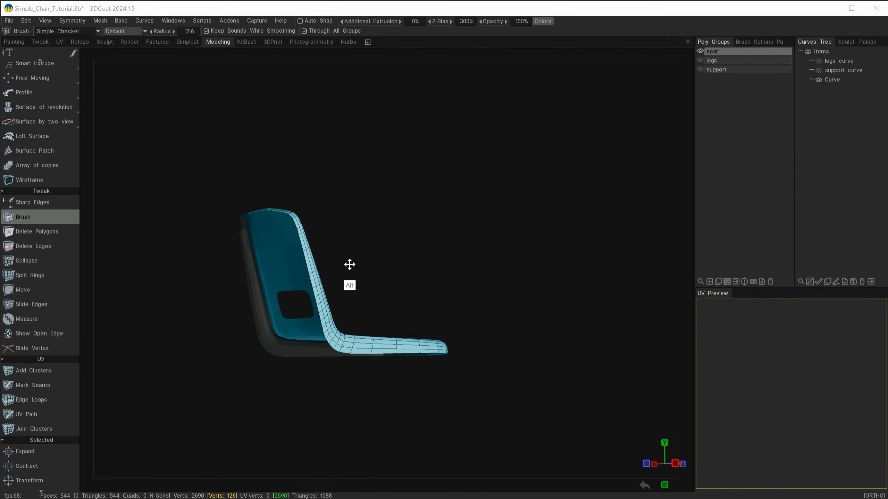
mouse_move(362, 273)
alt+mouse_down()
mouse_move(378, 272)
mouse_move(375, 284)
mouse_move(306, 290)
mouse_move(337, 174)
mouse_move(456, 178)
mouse_move(461, 137)
mouse_move(398, 173)
mouse_move(412, 189)
mouse_move(467, 191)
mouse_move(477, 152)
mouse_move(313, 214)
mouse_move(426, 193)
mouse_move(418, 179)
mouse_move(445, 187)
mouse_move(431, 172)
mouse_move(449, 173)
alt+mouse_up()
alt+drag(448, 167, 446, 186)
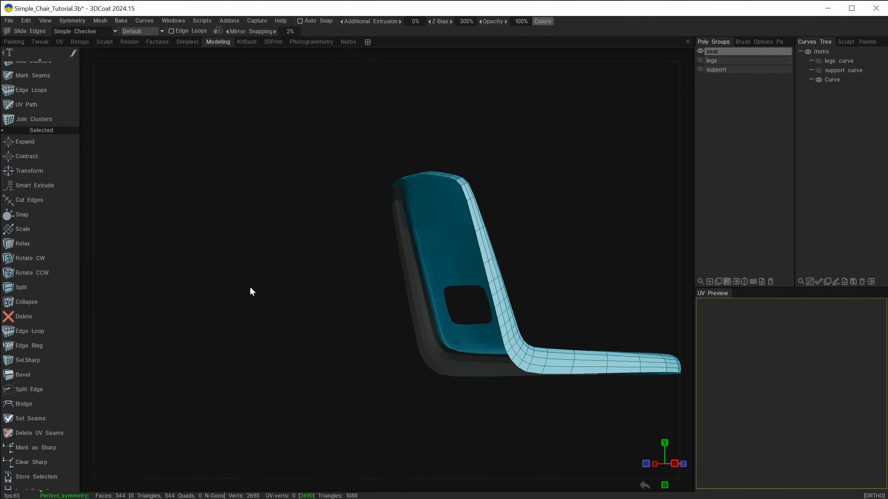
alt+drag(296, 279, 234, 284)
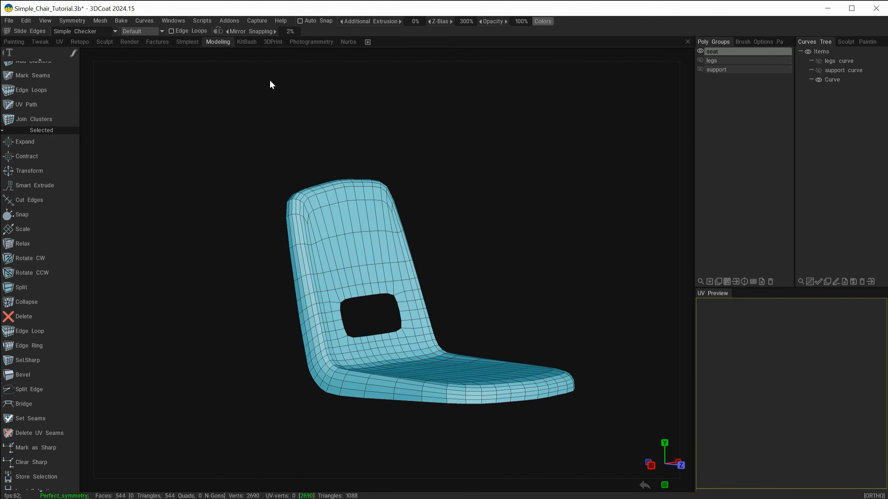
Activate the Select tool in face mode and select all polygons of the seat.
key(space)
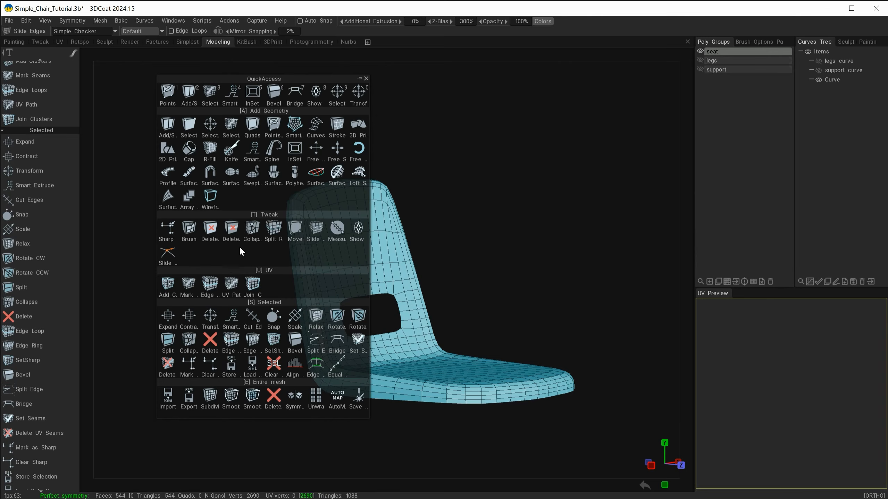
click(190, 124)
click(288, 31)
double_click(331, 228)
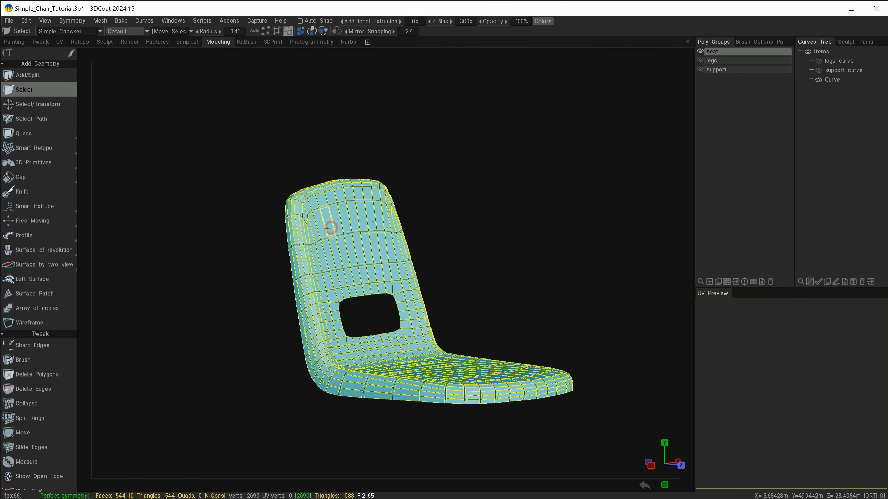
alt+drag(217, 308, 248, 304)
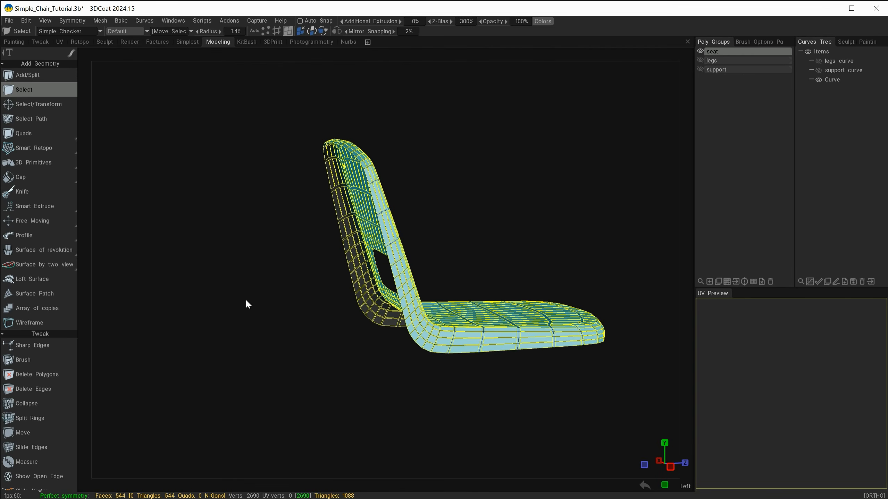
Apply Shell to the selected seat polygons and pull the offset out slightly to give the seat thickness.
scroll(40, 397, down, 9)
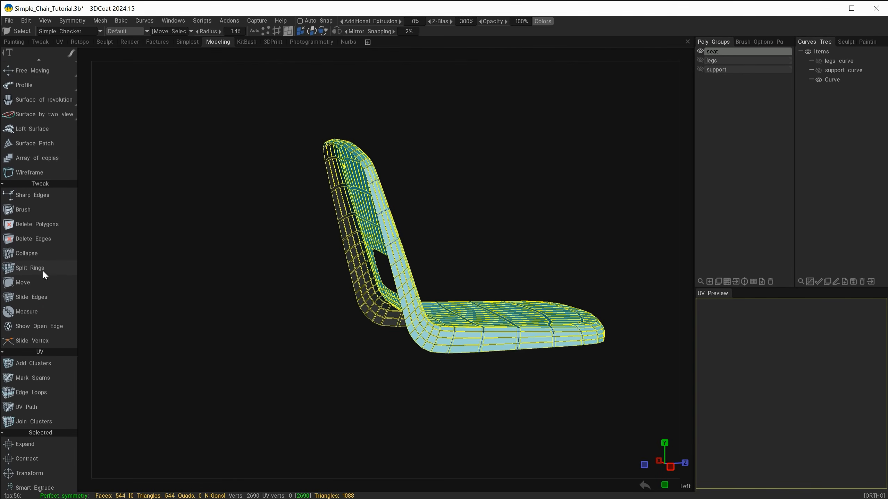
scroll(56, 214, down, 2)
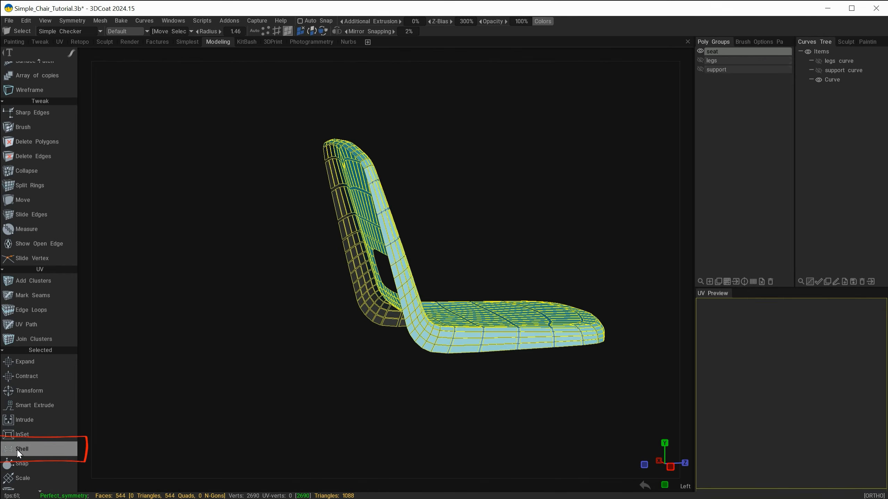
click(30, 450)
drag(508, 196, 510, 194)
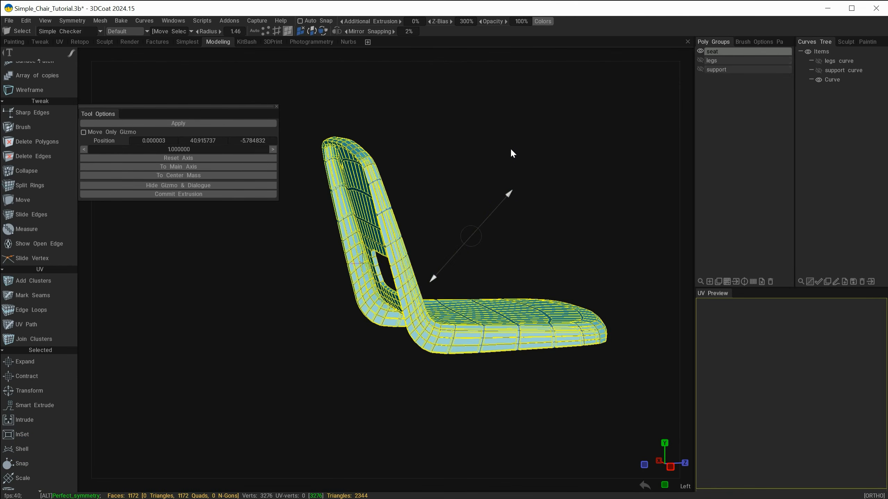
Adjust the shell's offset in the opposite direction along its axis, apply it, and clear the selection.
alt+drag(511, 149, 573, 136)
alt+middle_drag(252, 279, 310, 377)
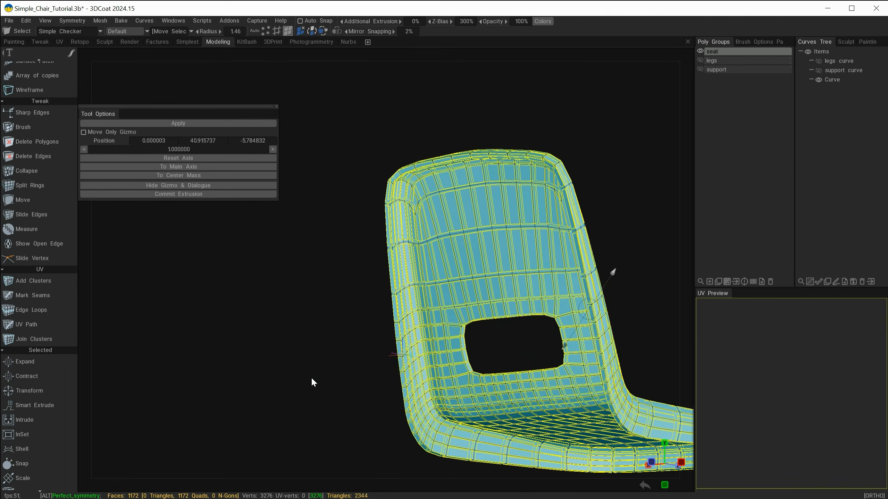
alt+right_drag(311, 377, 331, 376)
alt+drag(323, 337, 298, 343)
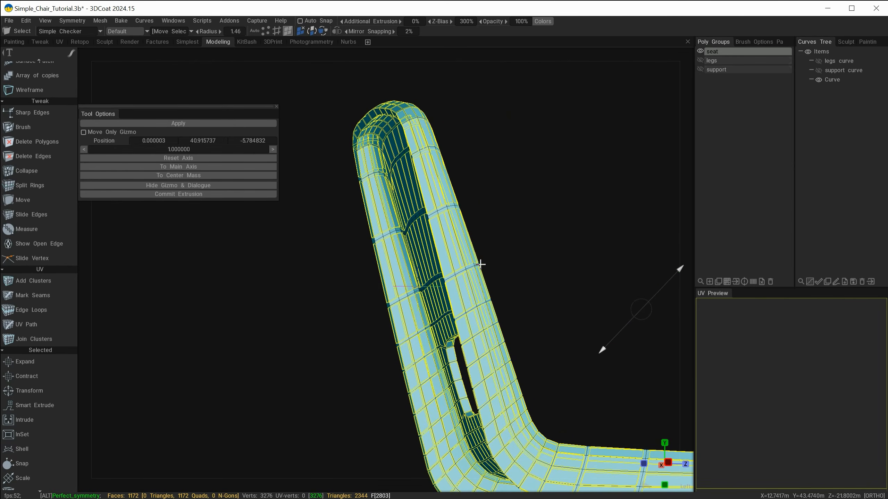
drag(601, 351, 600, 352)
alt+drag(560, 274, 472, 283)
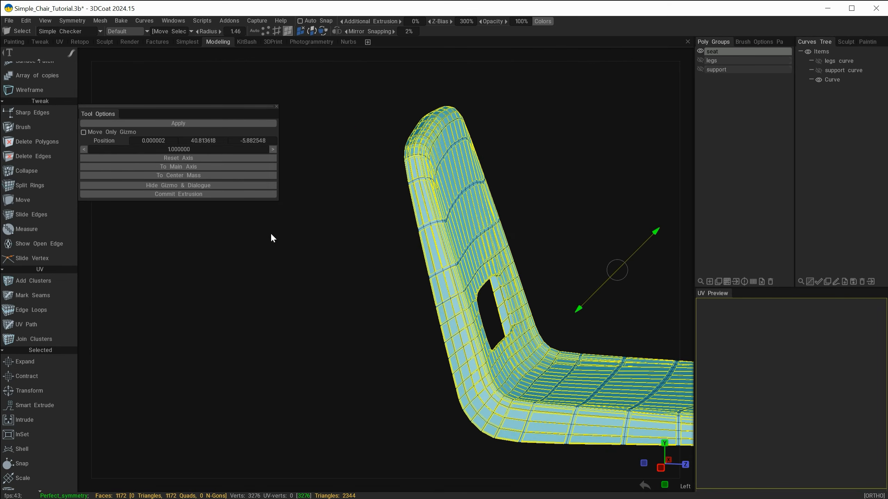
click(185, 123)
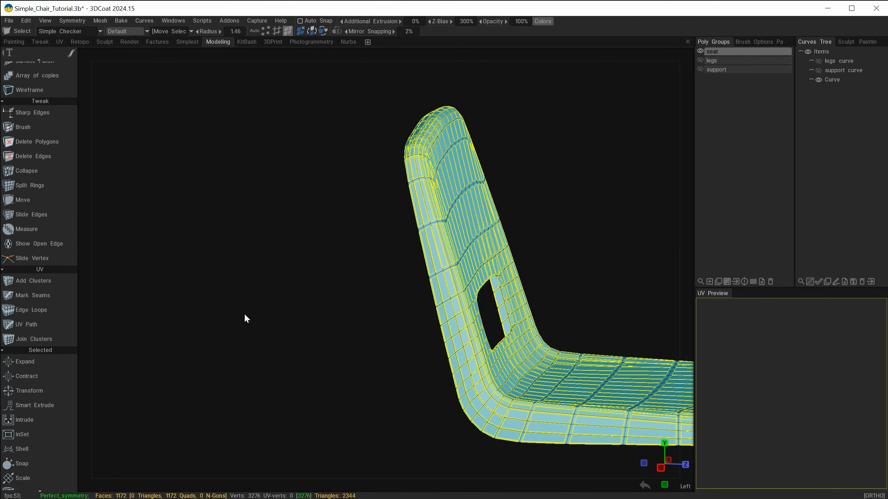
key(Escape)
Show the legs and support poly groups and examine how the thickened seat sits on the frame.
alt+drag(294, 292, 227, 255)
alt+right_drag(227, 255, 311, 232)
alt+middle_drag(430, 246, 458, 189)
alt+drag(457, 189, 483, 186)
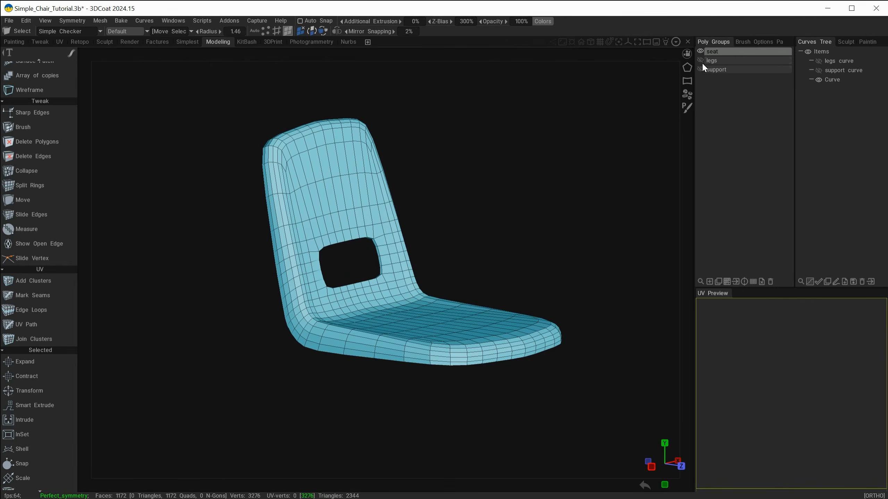
click(700, 60)
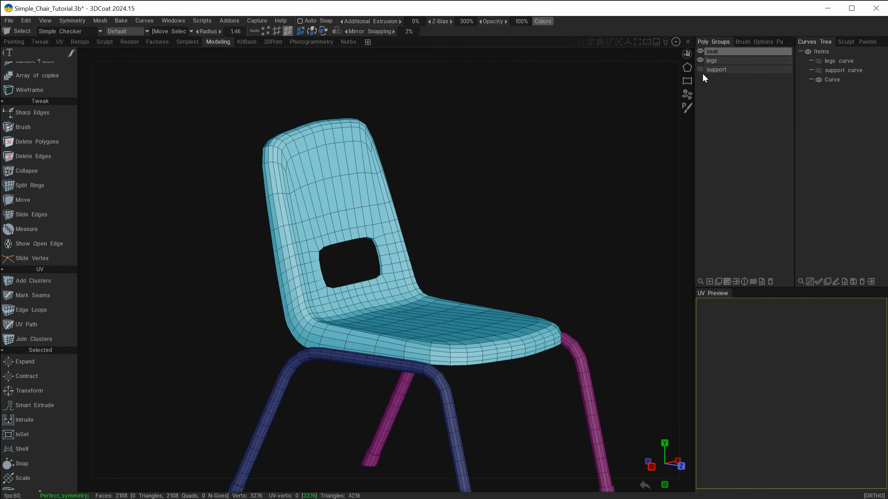
click(700, 69)
alt+drag(537, 152, 460, 226)
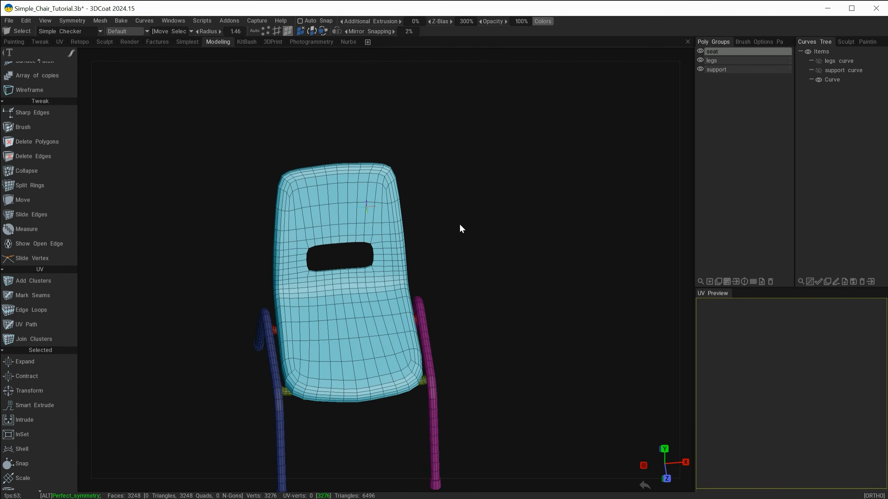
alt+right_drag(460, 226, 516, 293)
alt+middle_drag(516, 294, 534, 111)
alt+drag(535, 113, 481, 195)
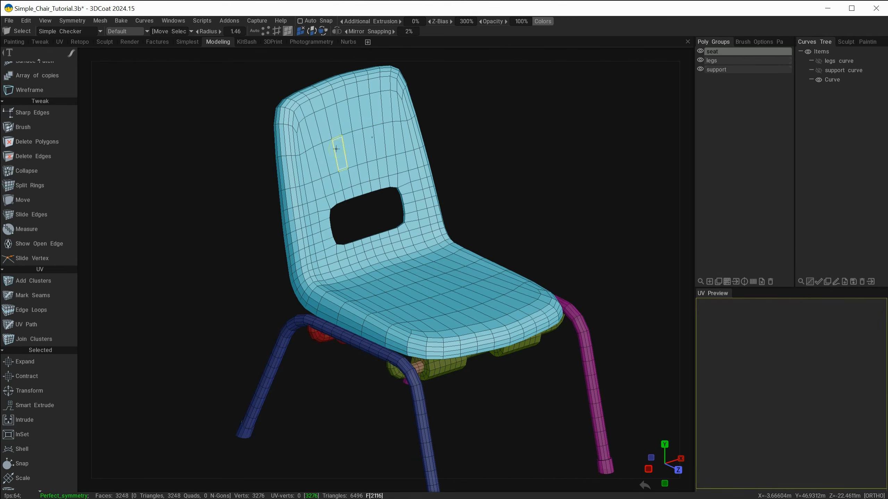
Select all polygons of the seat poly group and turn off X-axis symmetry.
click(727, 282)
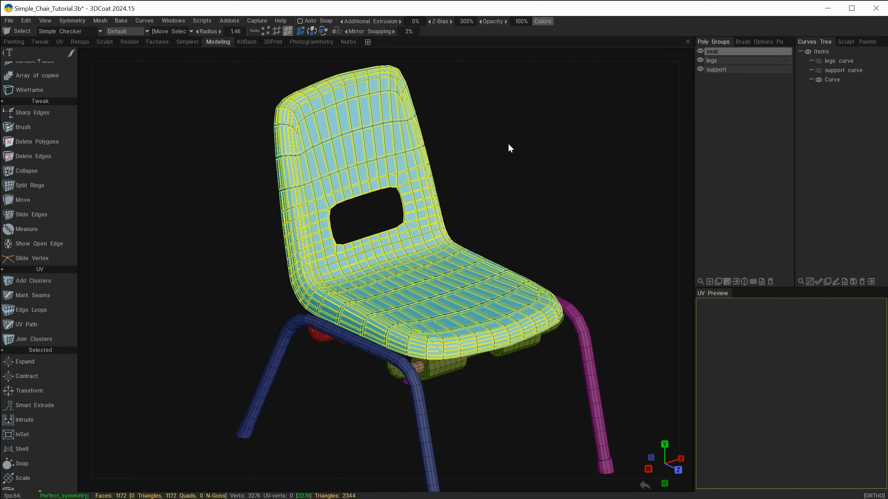
mouse_move(509, 147)
alt+mouse_down()
mouse_move(462, 139)
mouse_move(521, 141)
alt+mouse_up()
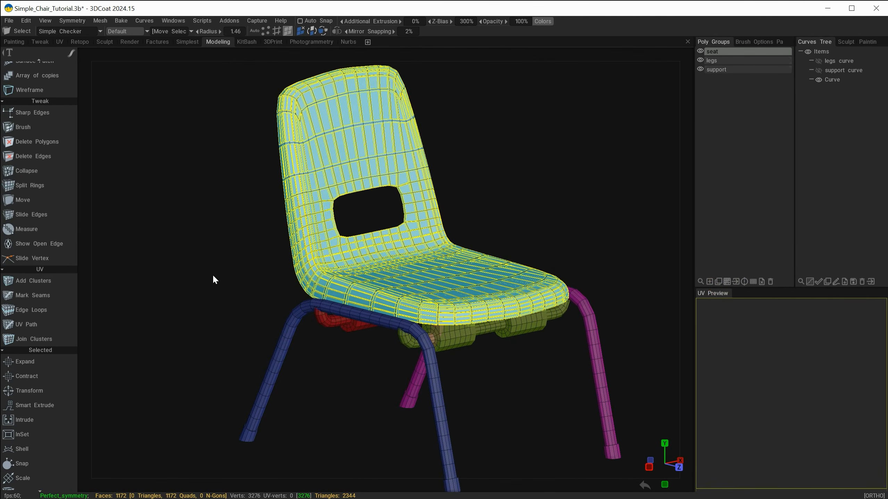
key(space)
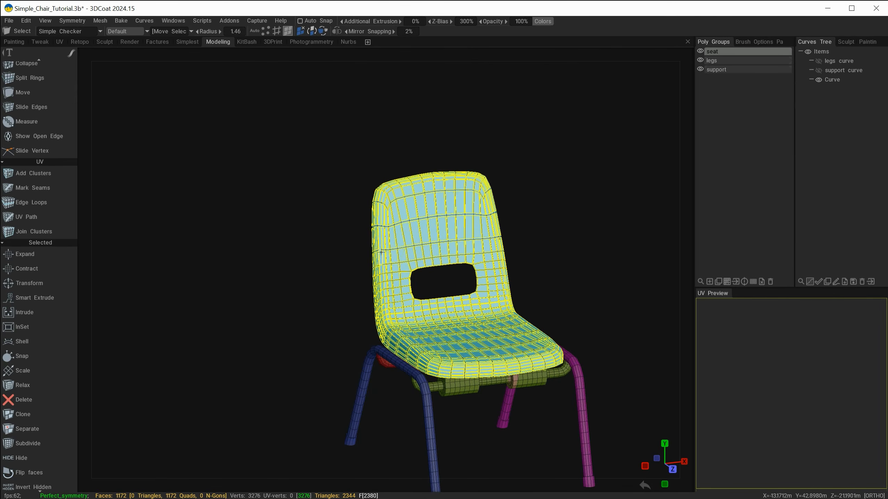
key(s)
key(s)
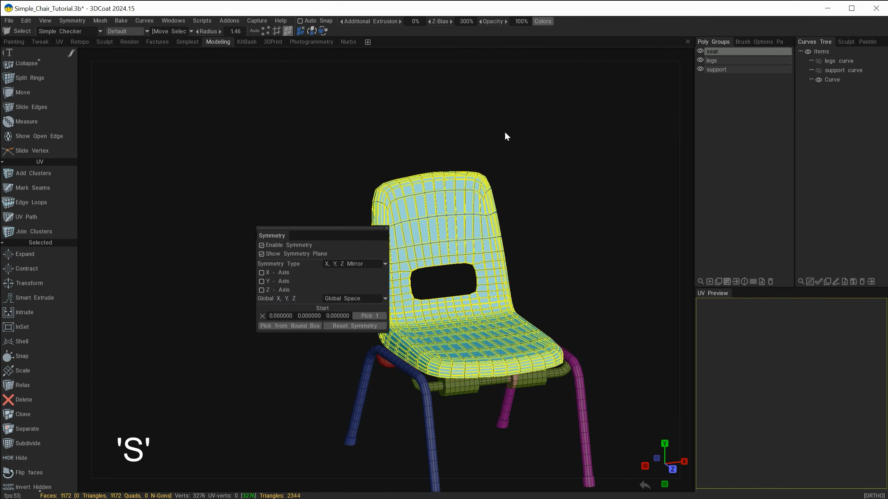
Start Transform on the selected seat and reposition only its gizmo into the seat area, at about Y 26.16 and Z -2.68.
right_drag(506, 130, 522, 137)
drag(521, 136, 519, 159)
middle_drag(519, 159, 477, 140)
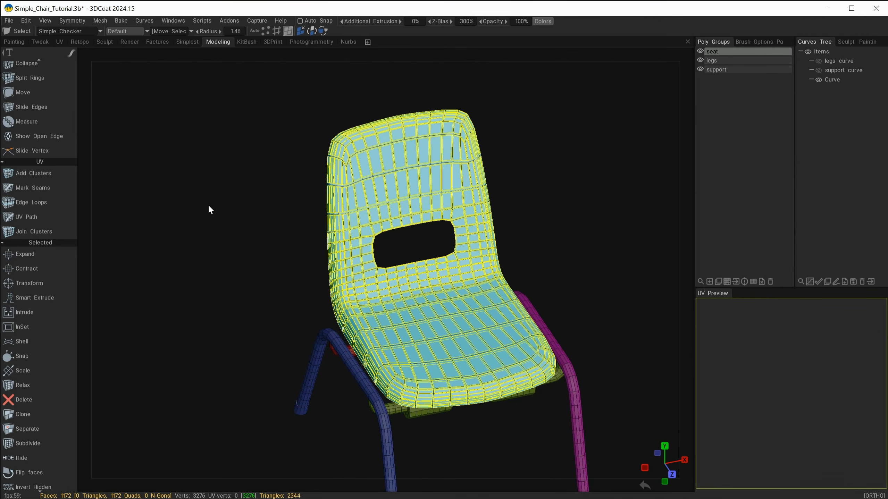
key(space)
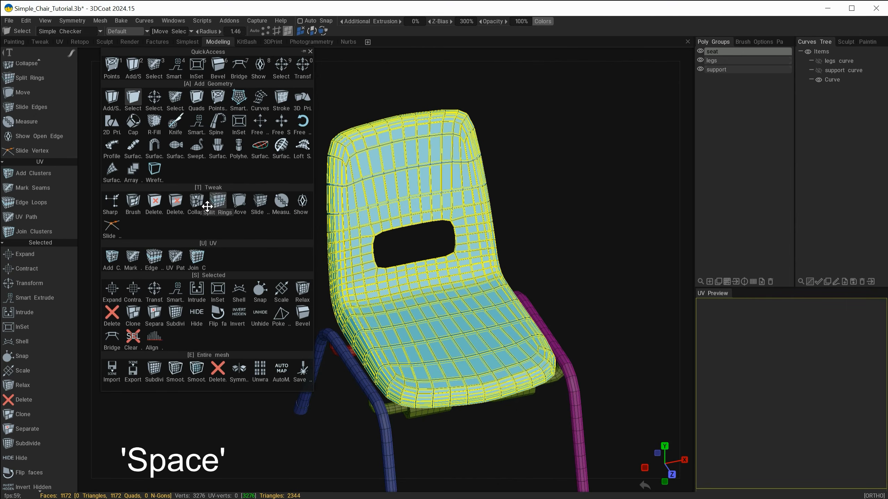
click(149, 290)
alt+drag(218, 315, 286, 260)
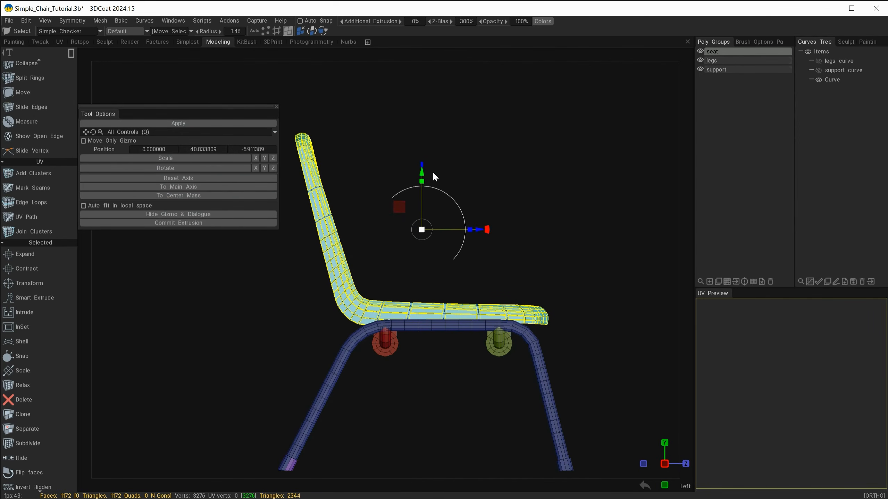
shift+drag(422, 172, 433, 266)
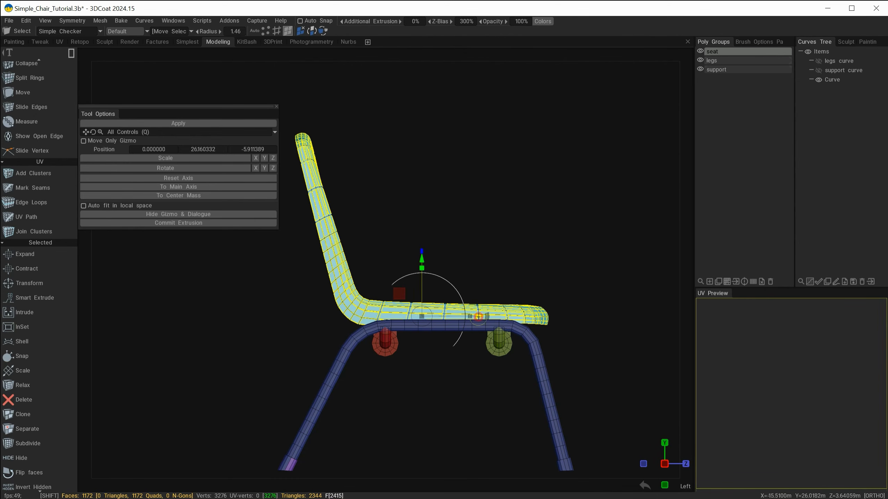
drag(479, 316, 497, 316)
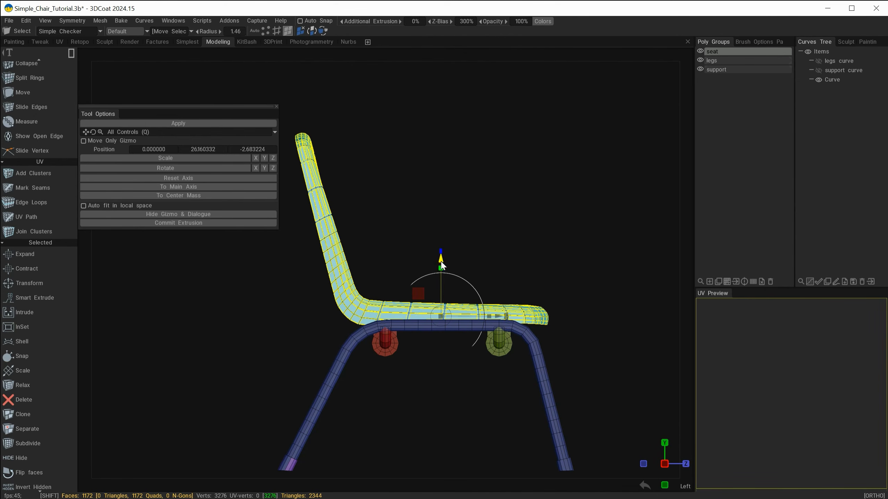
Lower the seat onto the frame until the gizmo's Y position is about 25.33, exit Transform, and drop the selection.
drag(441, 265, 442, 266)
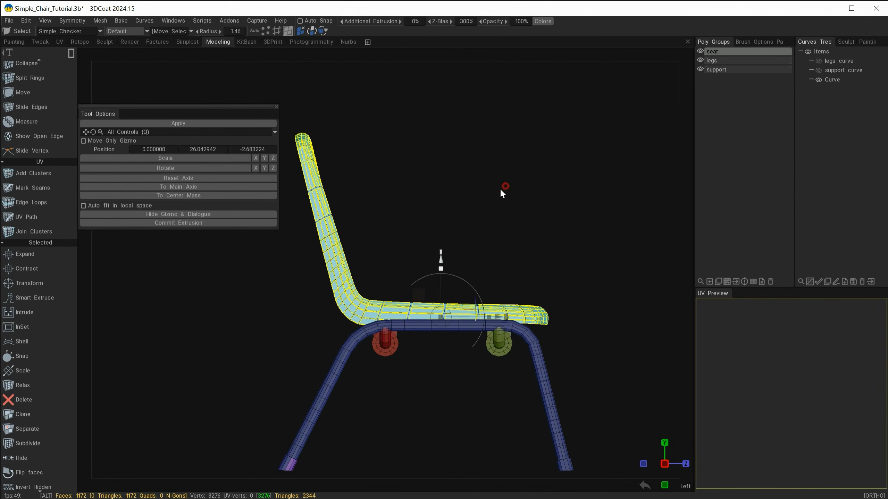
drag(500, 188, 422, 219)
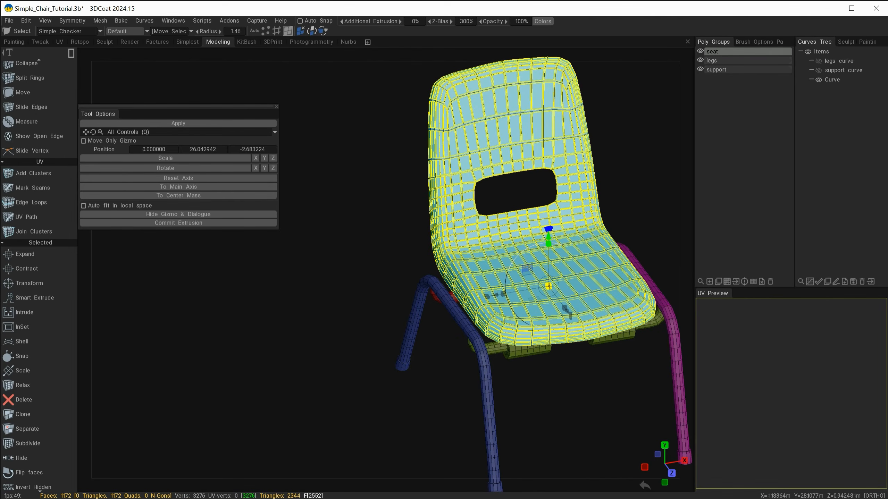
drag(549, 287, 619, 226)
drag(556, 234, 556, 238)
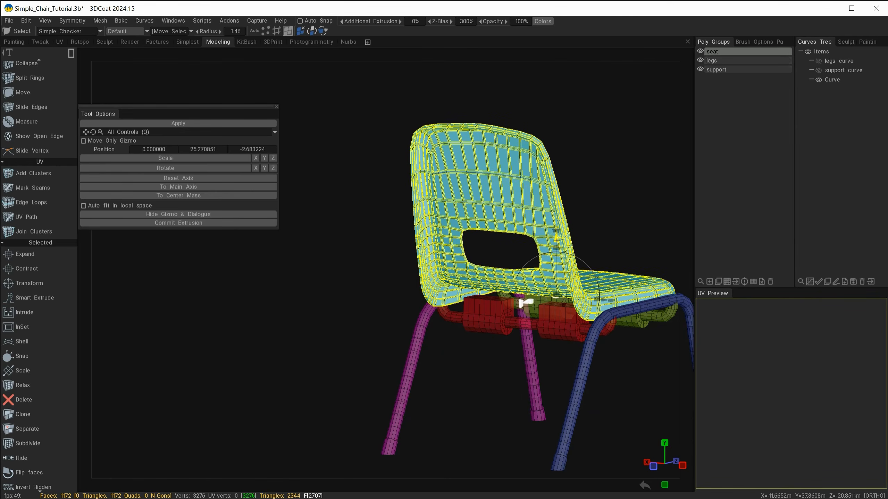
alt+drag(544, 165, 400, 112)
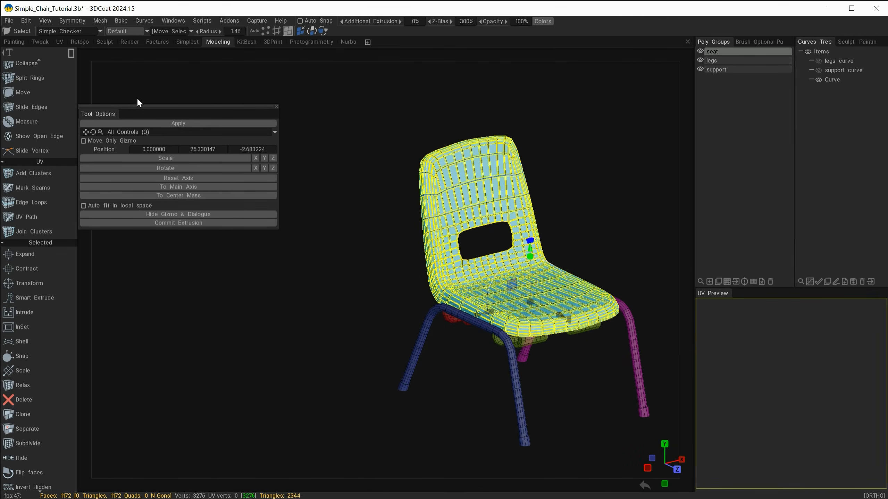
key(Escape)
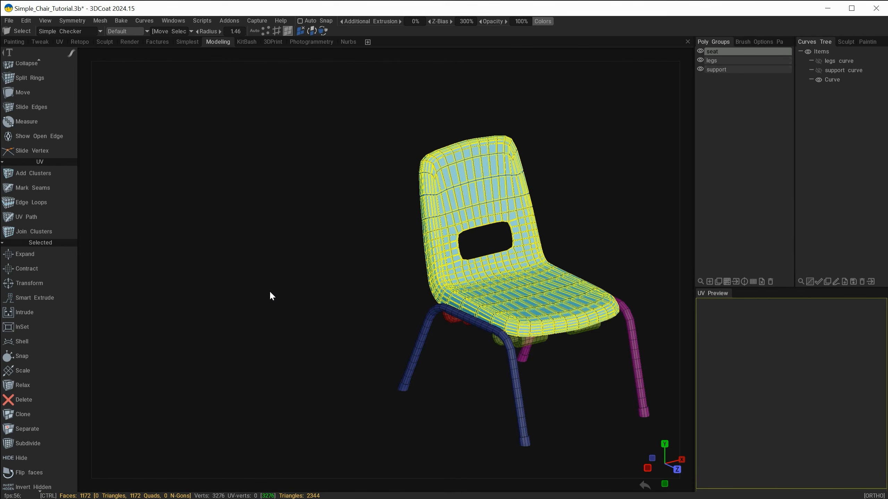
key(ctrl+d)
Examine the finished chair from several angles, including how the seat rests on the legs and the supports underneath.
alt+right_drag(293, 244, 316, 255)
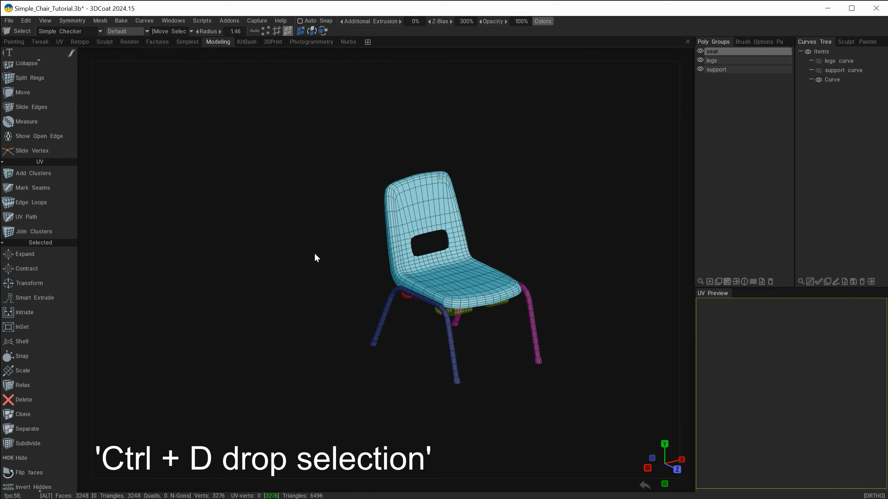
mouse_move(315, 252)
alt+mouse_down()
mouse_move(202, 246)
mouse_move(307, 250)
alt+mouse_up()
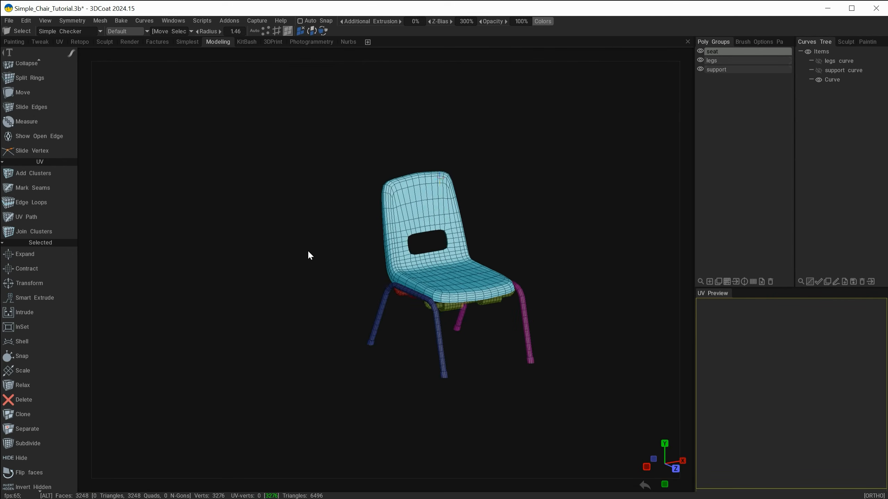
alt+right_drag(307, 250, 270, 236)
alt+middle_drag(313, 268, 271, 255)
alt+drag(271, 254, 355, 210)
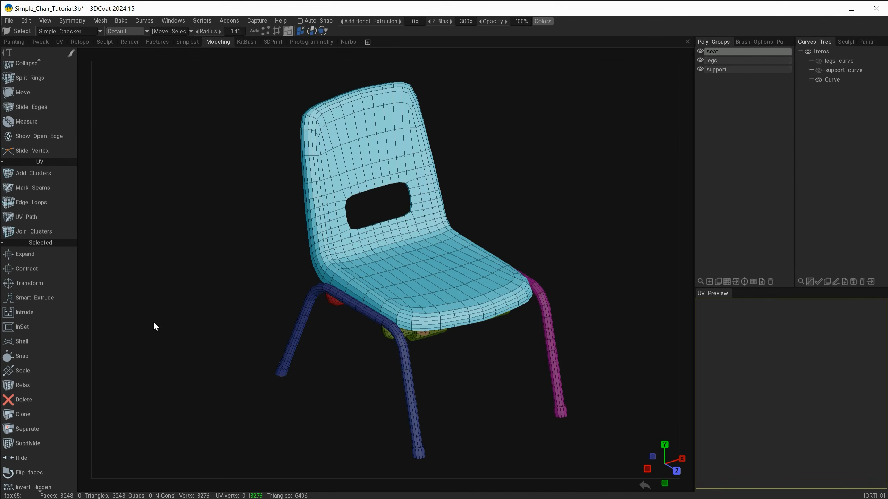
alt+drag(381, 402, 369, 379)
alt+middle_drag(369, 379, 361, 367)
alt+drag(362, 367, 380, 307)
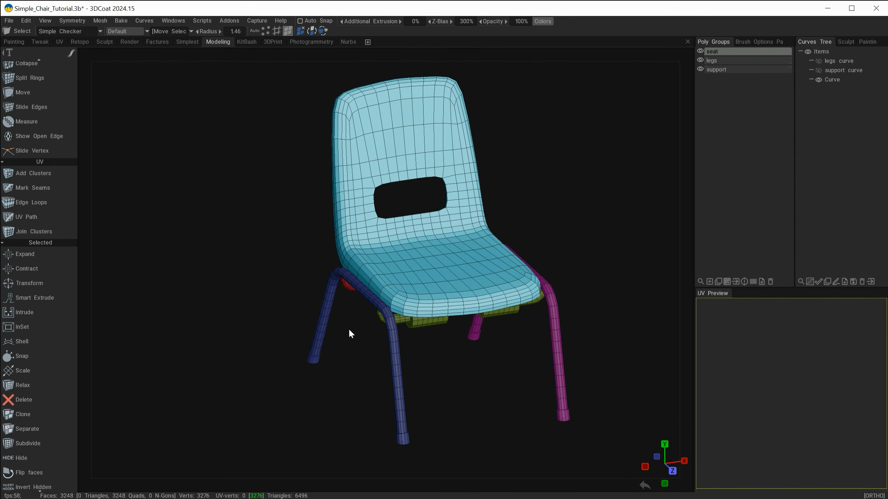
alt+drag(333, 353, 310, 356)
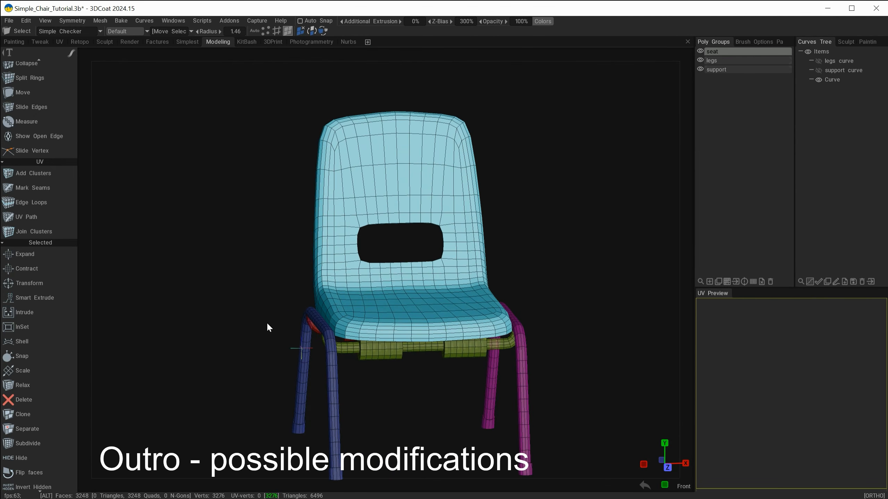
alt+drag(268, 324, 295, 288)
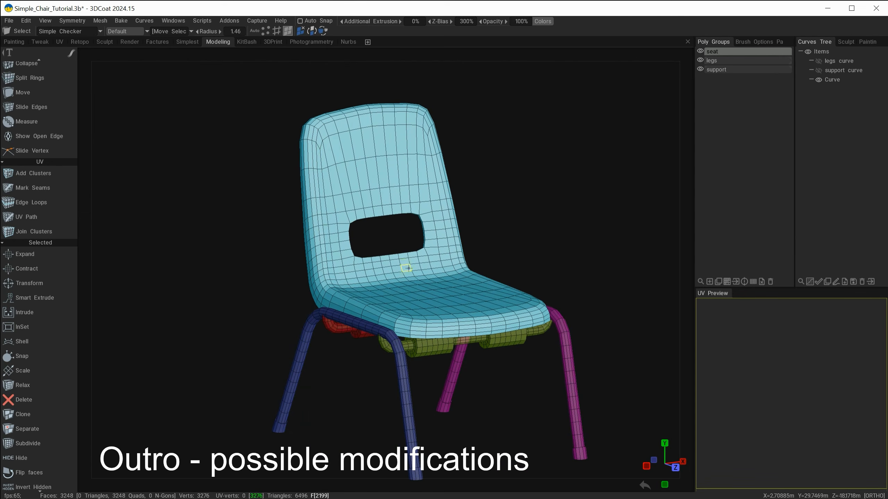
alt+drag(360, 387, 302, 374)
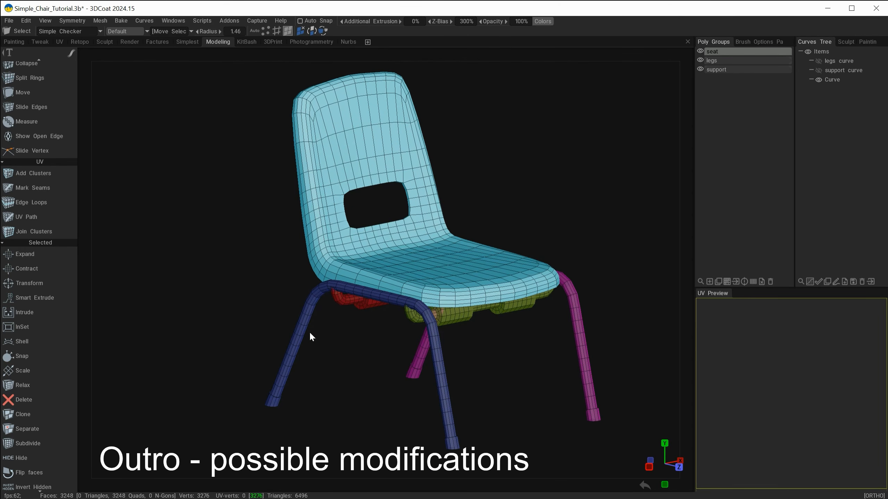
mouse_move(375, 371)
alt+mouse_down()
mouse_move(304, 365)
mouse_move(324, 345)
alt+mouse_up()
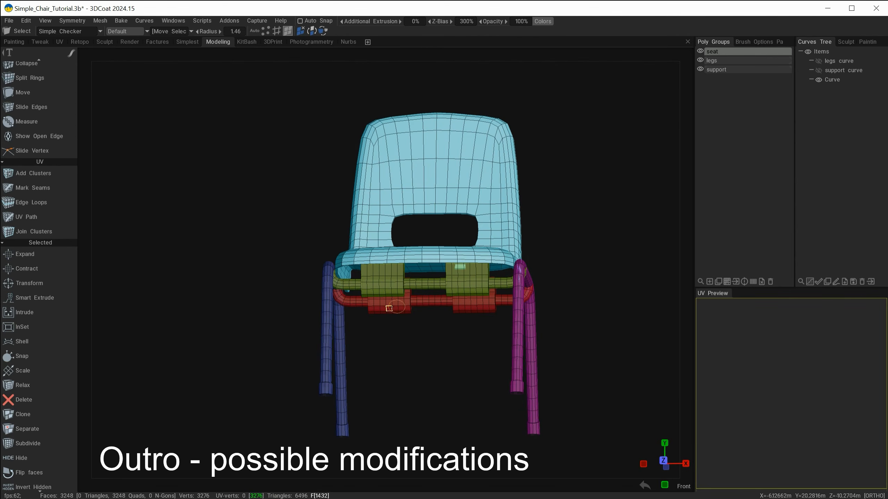
mouse_move(390, 308)
alt+mouse_down()
mouse_move(427, 348)
mouse_move(389, 276)
alt+mouse_up()
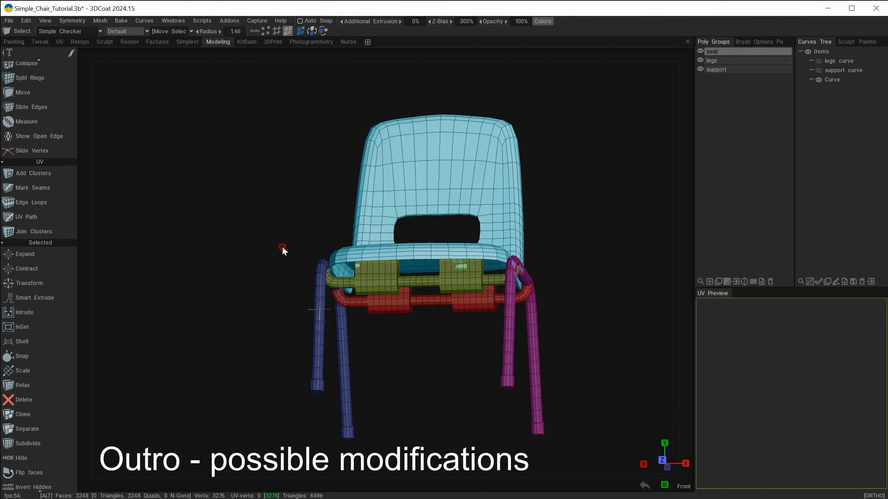
alt+drag(282, 246, 418, 376)
alt+middle_drag(421, 381, 469, 416)
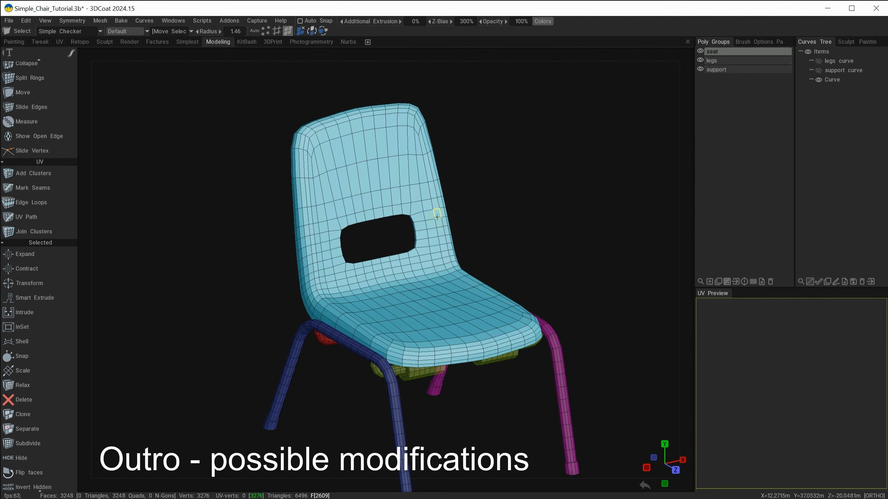
alt+drag(435, 224, 497, 196)
alt+drag(406, 252, 484, 198)
Switch the viewport to perspective projection and view the whole chair.
click(590, 41)
scroll(502, 167, down, 3)
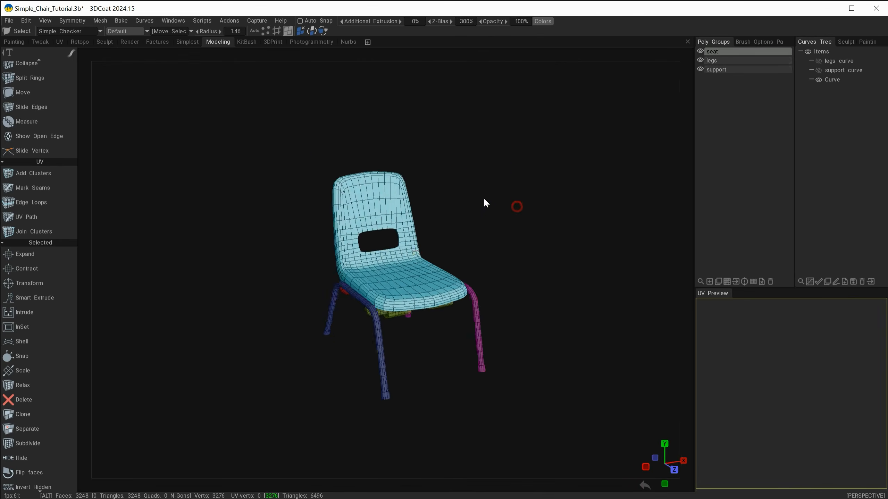
alt+drag(484, 198, 356, 201)
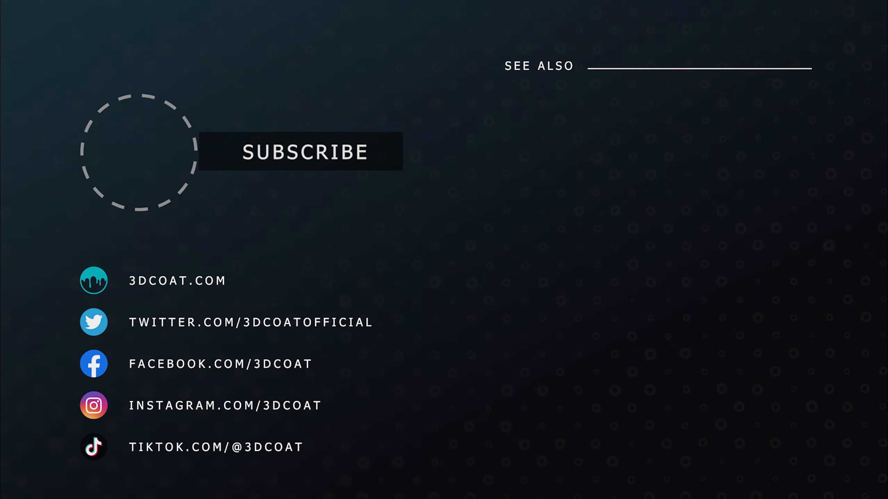